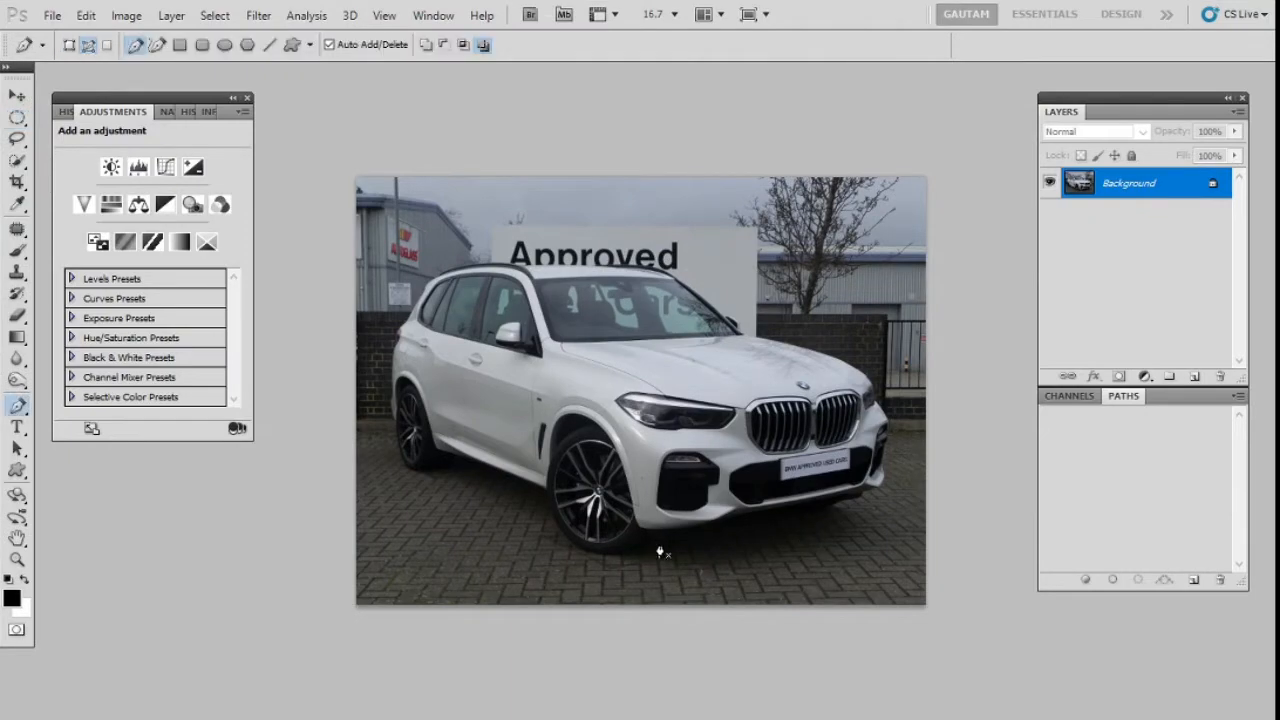
Add a Levels adjustment layer above the Background and set its midtone input to 1.96 to brighten the dark edges
{"action": "key", "text": "ctrl+1"}
{"action": "left_click_drag", "start_coordinate": [687, 537], "coordinate": [705, 160]}
{"action": "left_click_drag", "start_coordinate": [703, 620], "coordinate": [654, 306]}
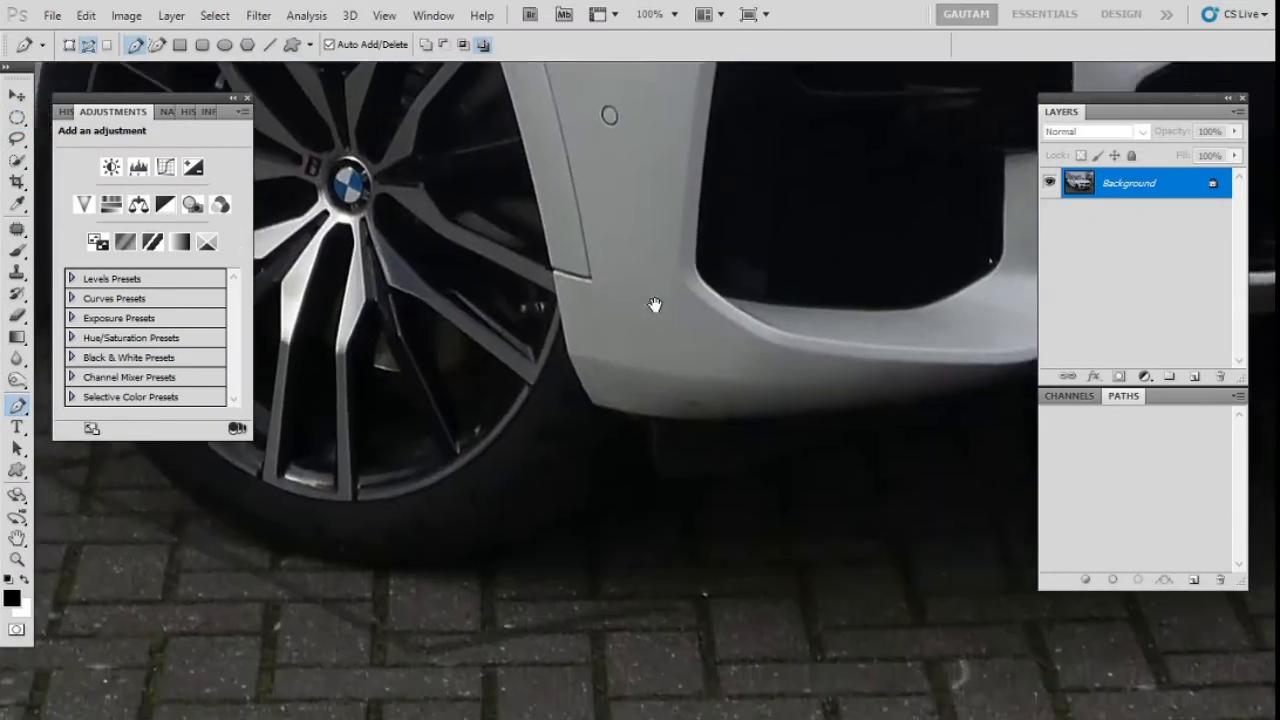
{"action": "left_click_drag", "start_coordinate": [770, 477], "coordinate": [969, 336]}
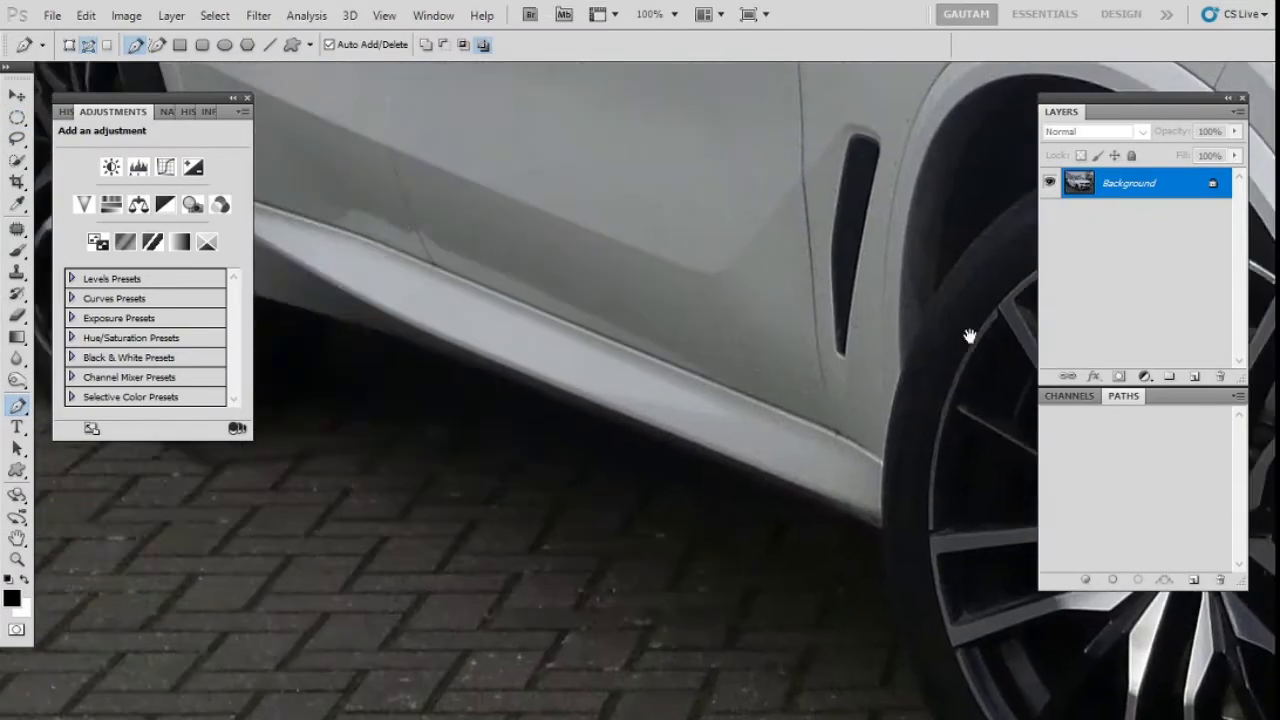
{"action": "left_click", "coordinate": [1145, 377]}
{"action": "left_click", "coordinate": [1014, 381]}
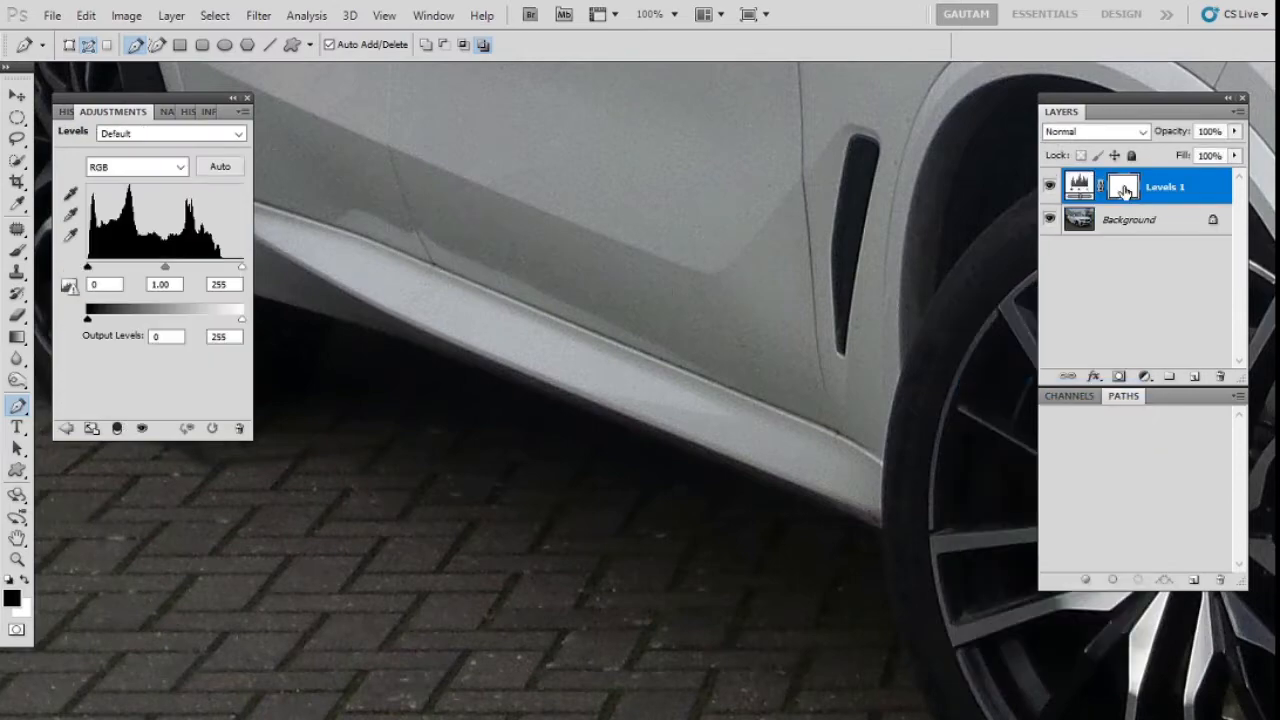
{"action": "left_click_drag", "start_coordinate": [163, 270], "coordinate": [127, 268]}
Start a pen path along the lower edge of the car's side sill, tracing from the front wheel towards the rear wheel
{"action": "left_click_drag", "start_coordinate": [574, 391], "coordinate": [763, 457]}
{"action": "left_click", "coordinate": [916, 493]}
{"action": "left_click", "coordinate": [838, 472]}
{"action": "left_click", "coordinate": [752, 437]}
{"action": "left_click", "coordinate": [666, 402]}
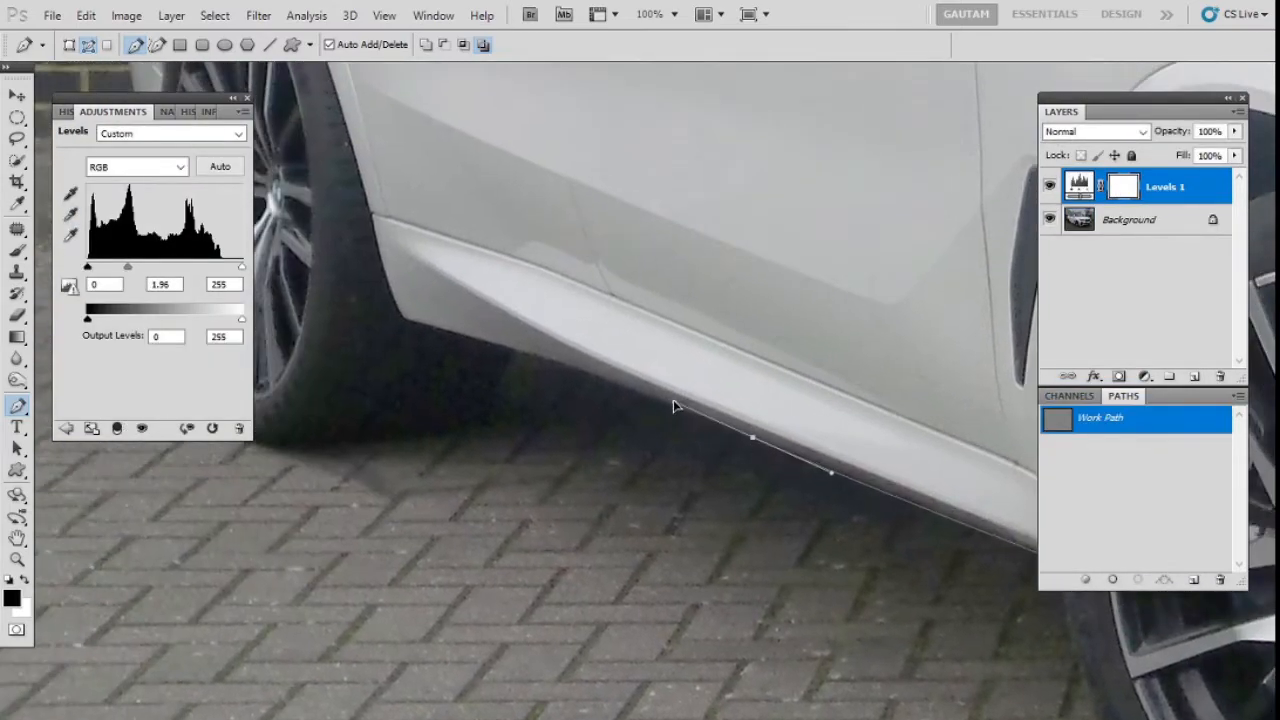
{"action": "left_click", "coordinate": [614, 391]}
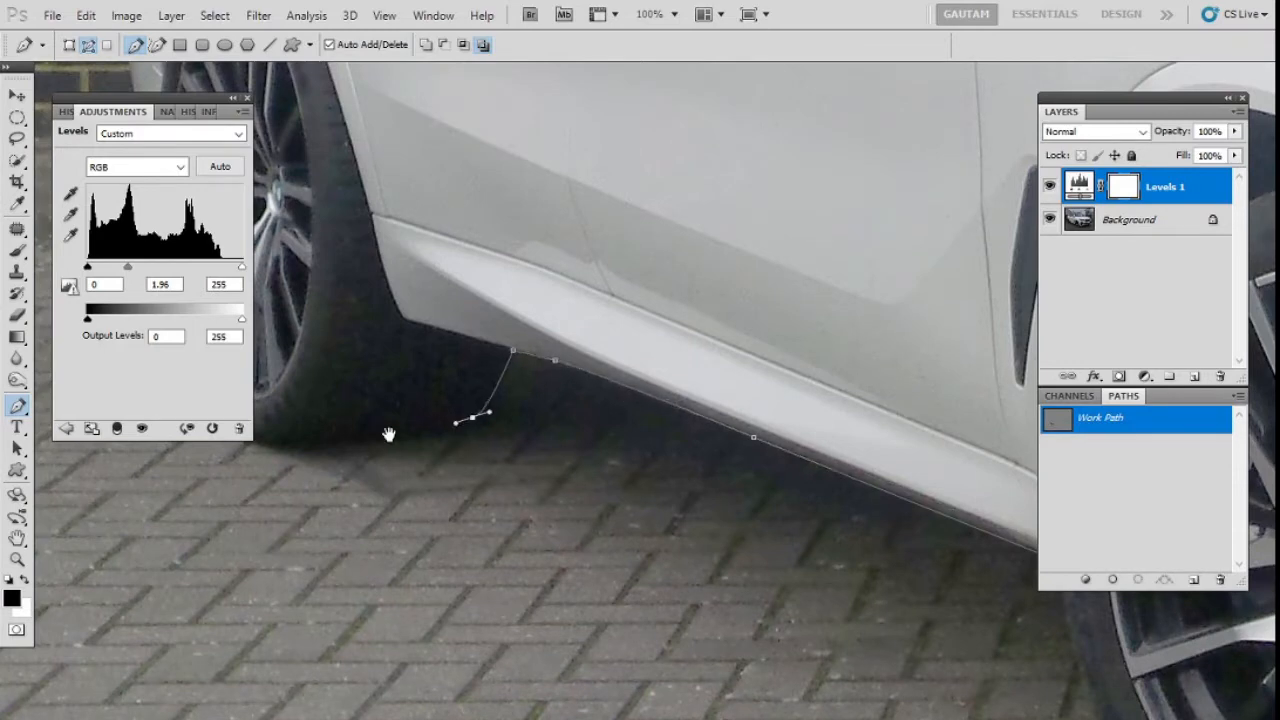
Continue the path around the rear tyre, up the rear bumper and tail light, and along the rear pillar to the roof rail
{"action": "left_click_drag", "start_coordinate": [389, 434], "coordinate": [625, 441]}
{"action": "left_click", "coordinate": [508, 455]}
{"action": "left_click_drag", "start_coordinate": [416, 349], "coordinate": [448, 549]}
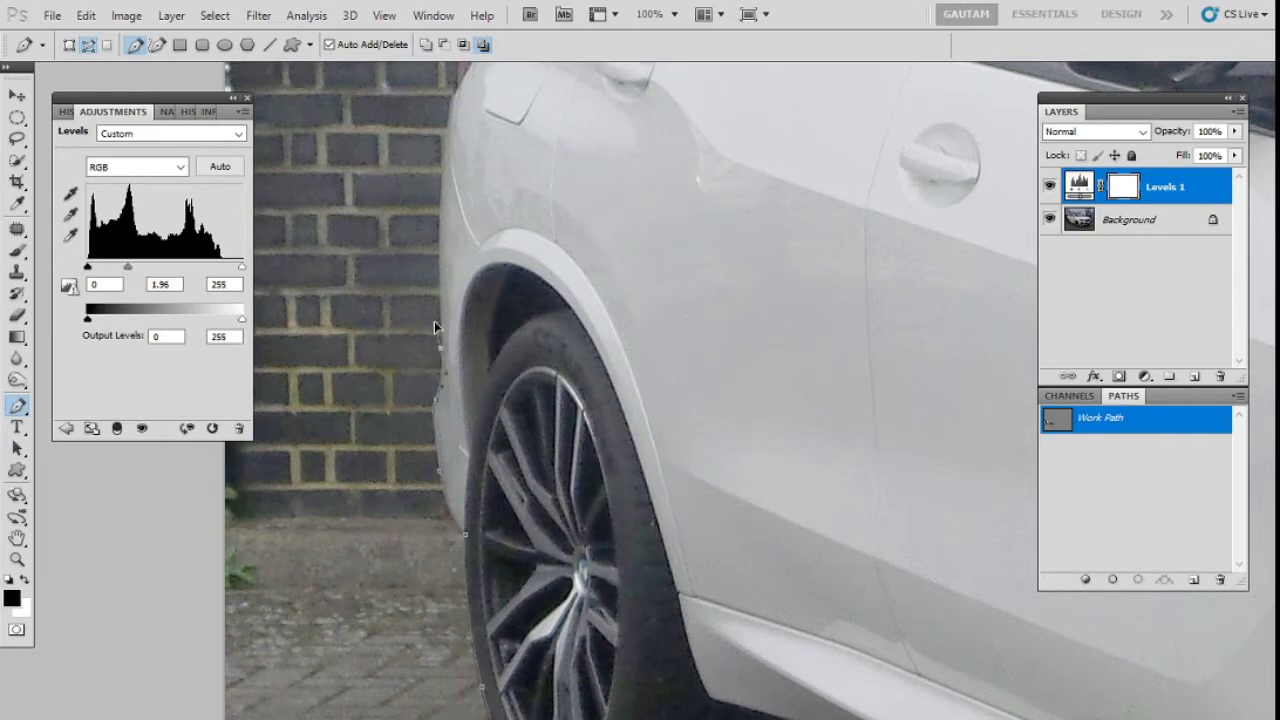
{"action": "left_click_drag", "start_coordinate": [434, 206], "coordinate": [465, 341]}
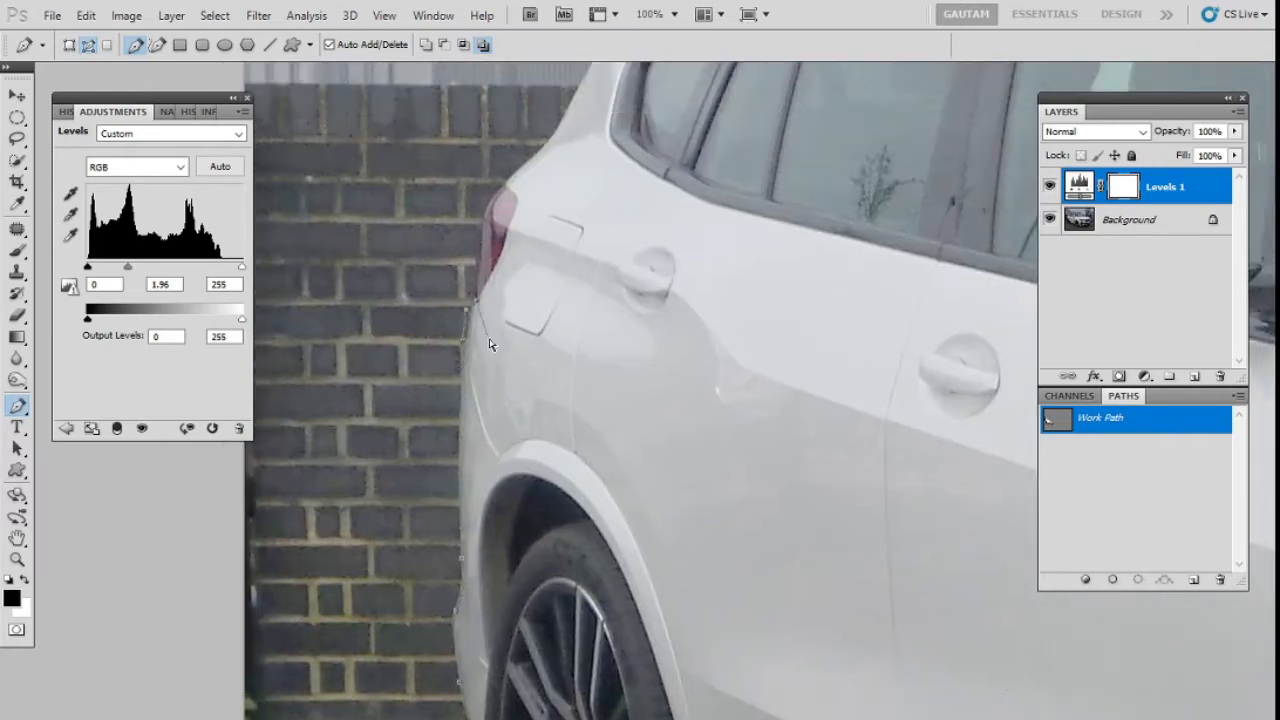
{"action": "scroll", "coordinate": [483, 304], "scroll_direction": "up", "scroll_amount": 1}
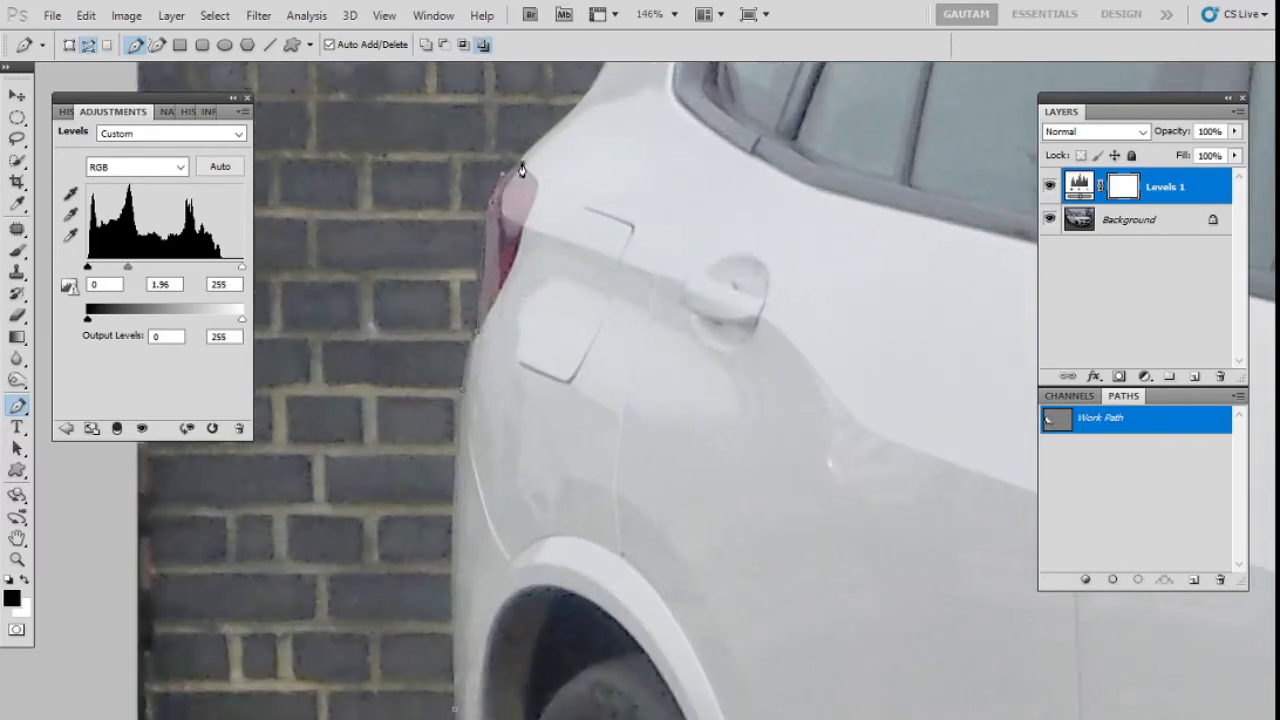
{"action": "left_click_drag", "start_coordinate": [547, 140], "coordinate": [494, 560]}
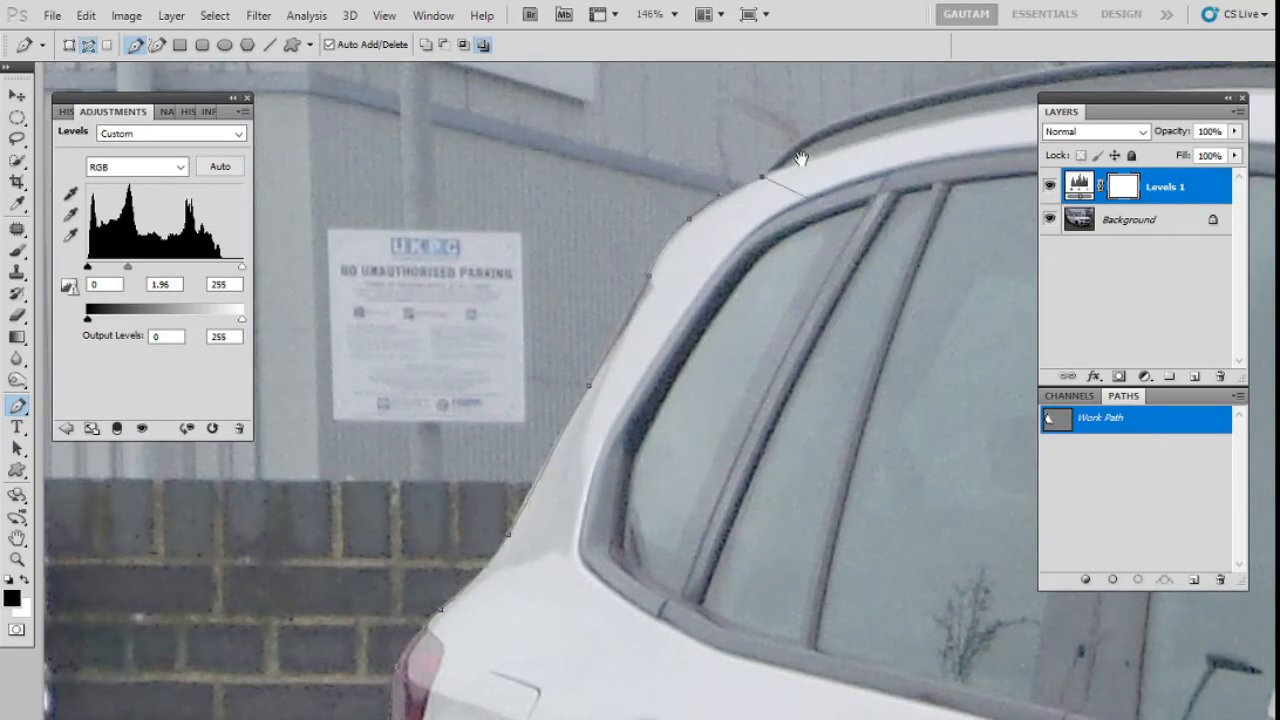
Trace the path over the near roof rail, the roof edge and the far roof rail to the windscreen pillar
{"action": "left_click_drag", "start_coordinate": [800, 158], "coordinate": [595, 424]}
{"action": "left_click_drag", "start_coordinate": [720, 416], "coordinate": [523, 429]}
{"action": "left_click", "coordinate": [706, 409]}
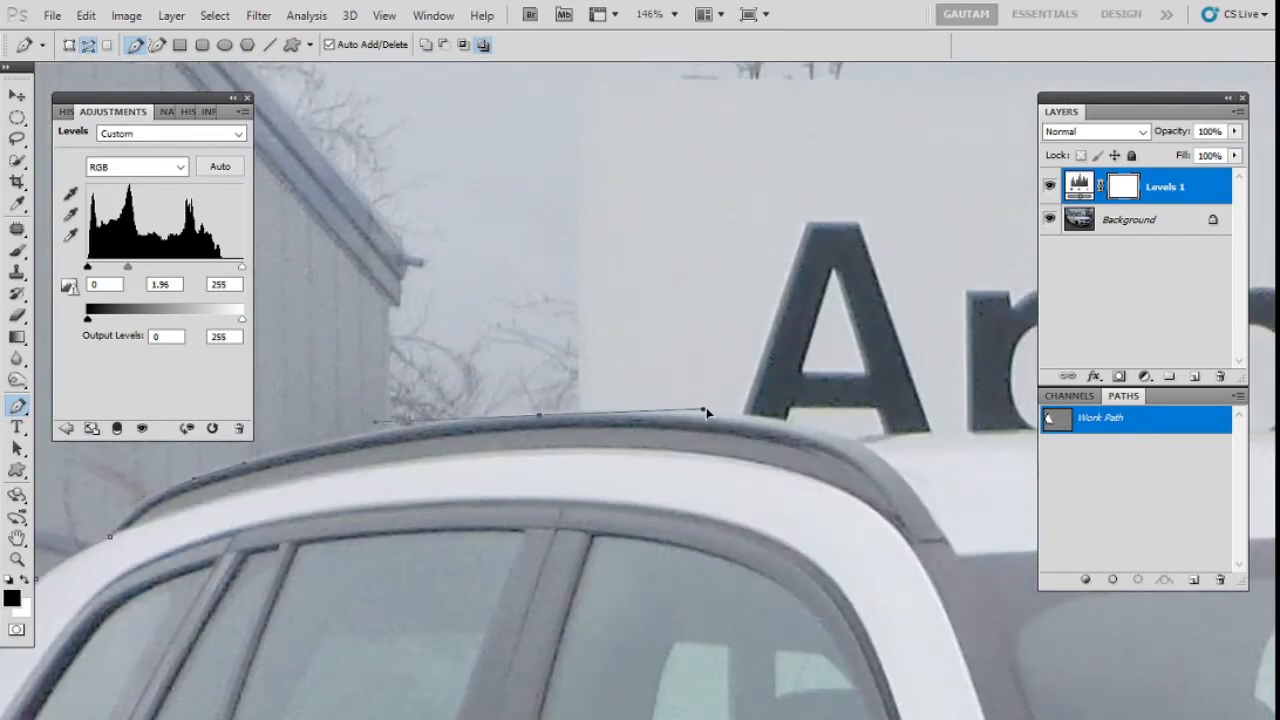
{"action": "left_click_drag", "start_coordinate": [864, 449], "coordinate": [460, 332]}
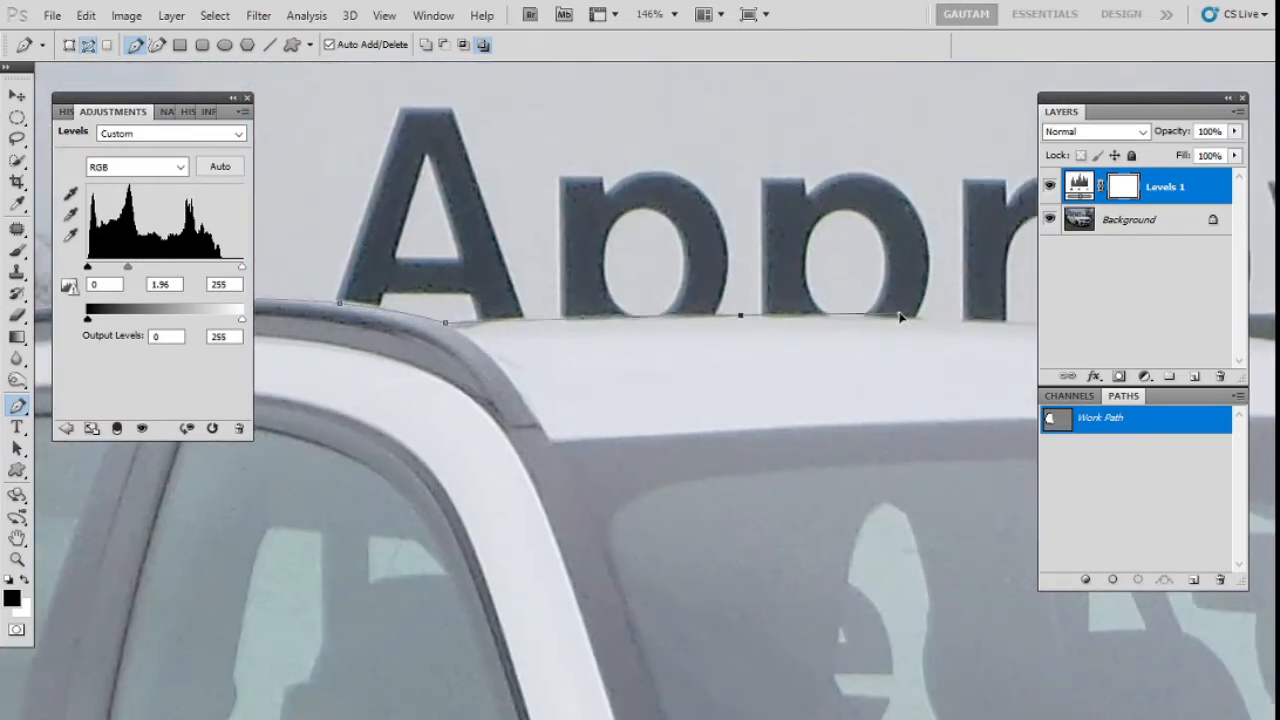
{"action": "left_click_drag", "start_coordinate": [903, 314], "coordinate": [306, 223]}
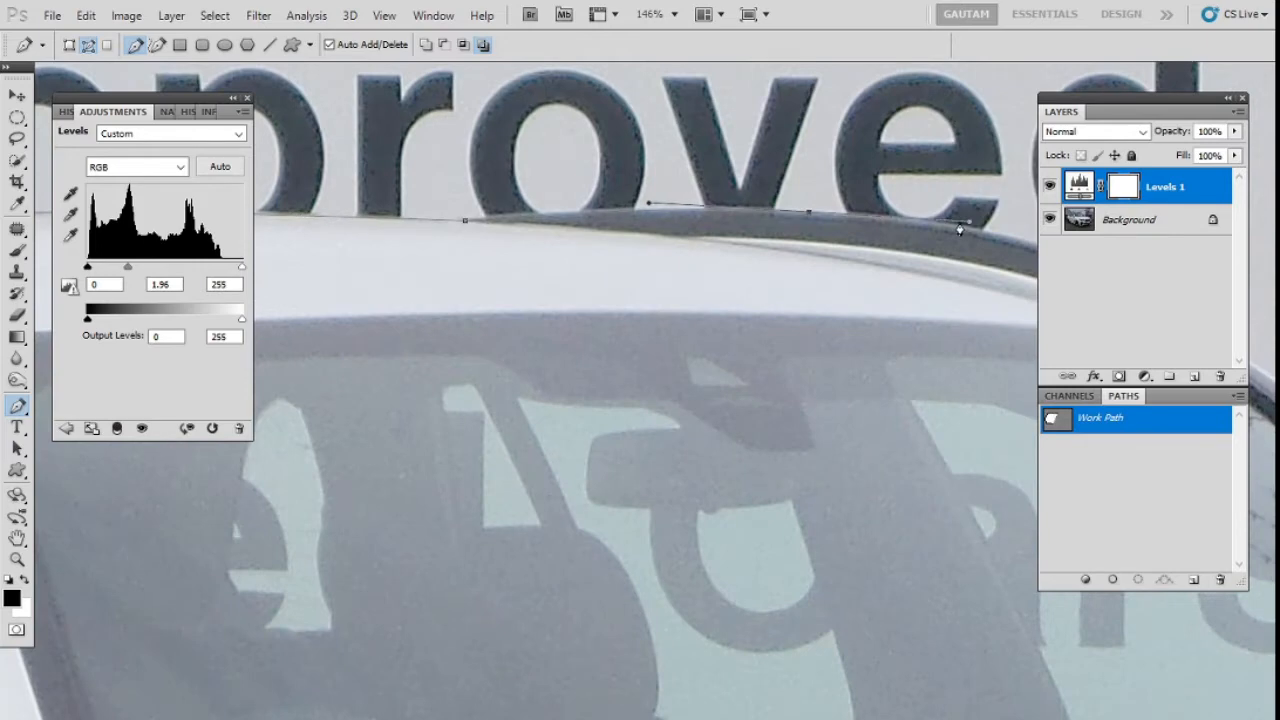
{"action": "left_click_drag", "start_coordinate": [960, 230], "coordinate": [485, 290]}
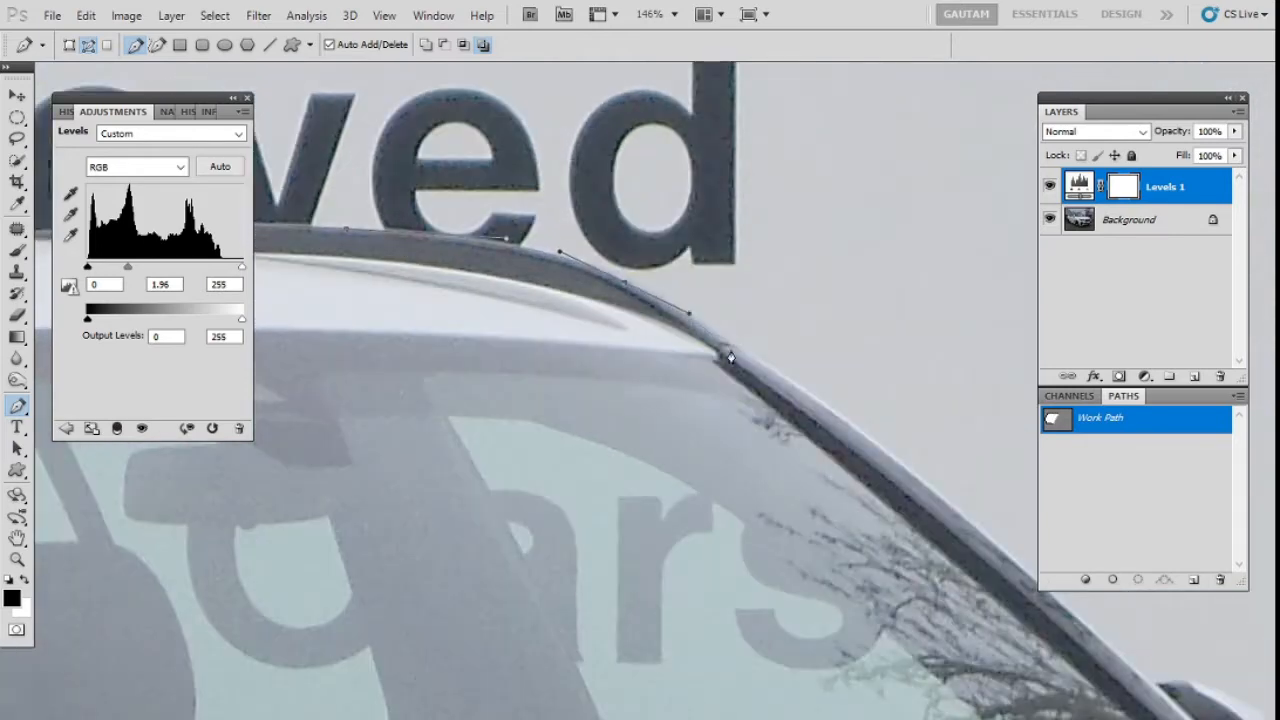
Continue the path down the windscreen pillar and around the far side mirror
{"action": "left_click_drag", "start_coordinate": [791, 402], "coordinate": [481, 157]}
{"action": "left_click_drag", "start_coordinate": [655, 272], "coordinate": [767, 377]}
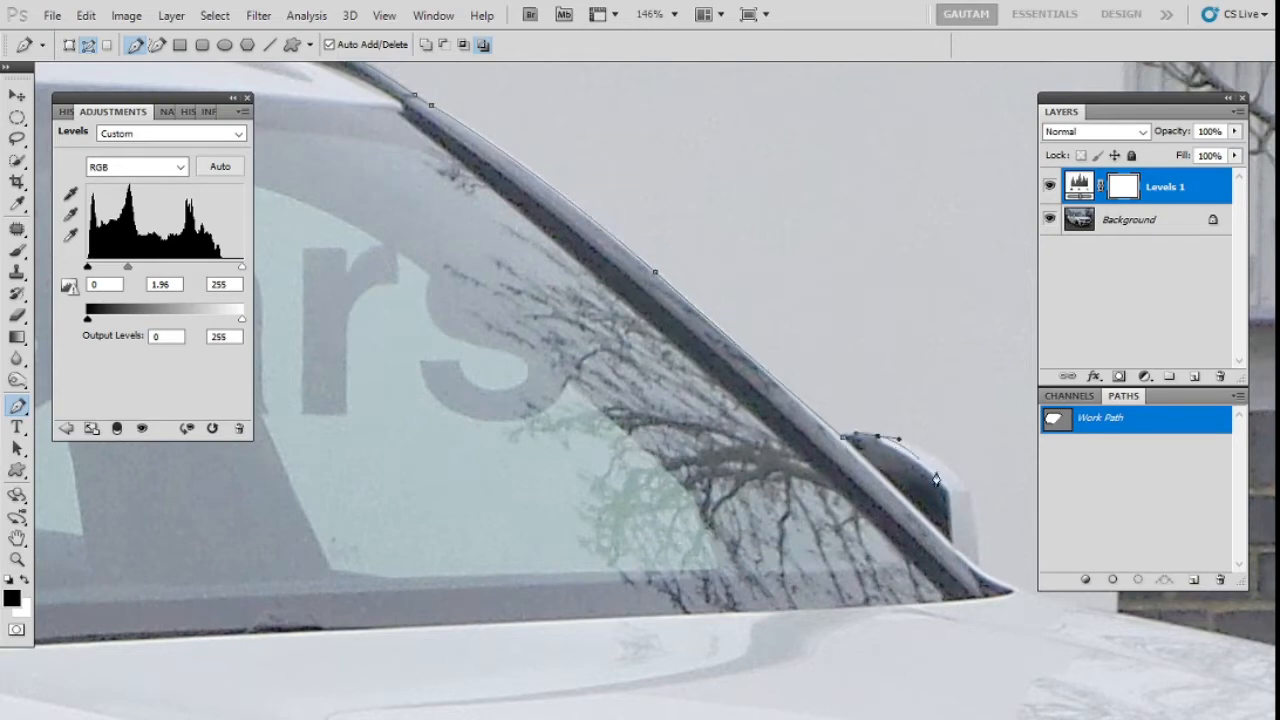
{"action": "left_click", "coordinate": [977, 509]}
{"action": "left_click_drag", "start_coordinate": [977, 509], "coordinate": [761, 228]}
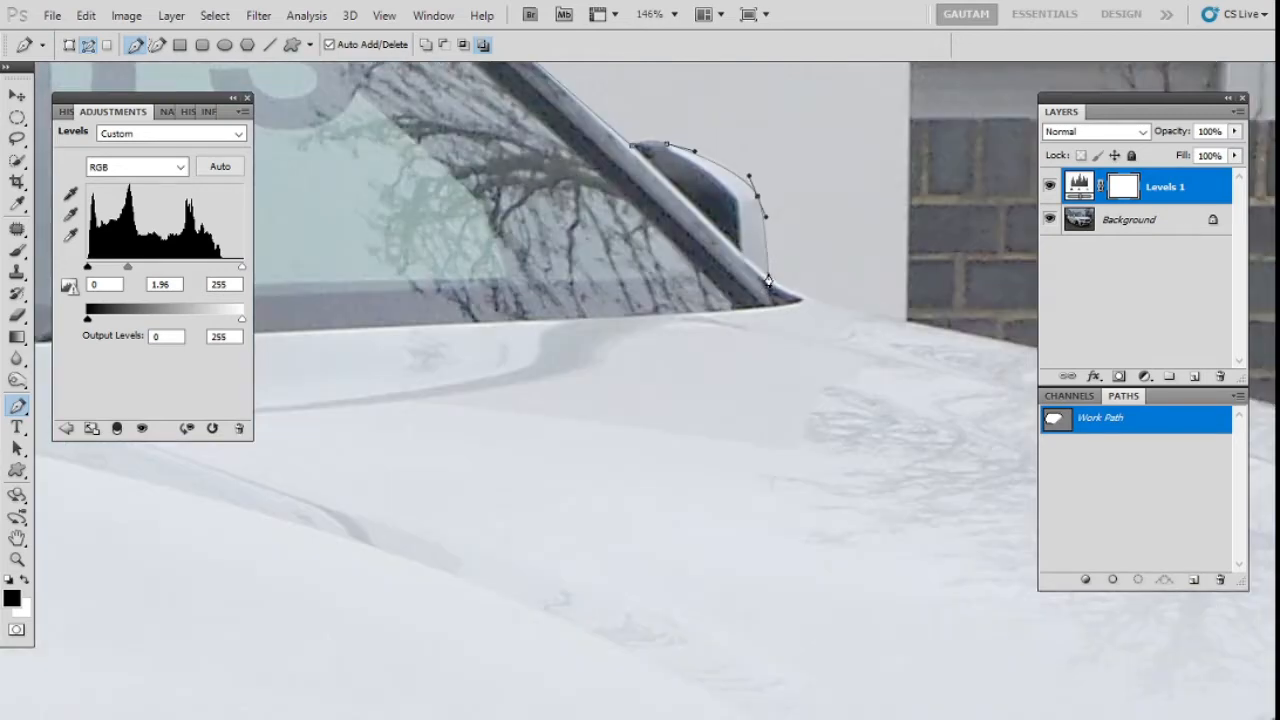
Trace the path along the bonnet's far edge and around the far headlight to the front bumper
{"action": "left_click_drag", "start_coordinate": [821, 307], "coordinate": [361, 273]}
{"action": "left_click", "coordinate": [750, 354]}
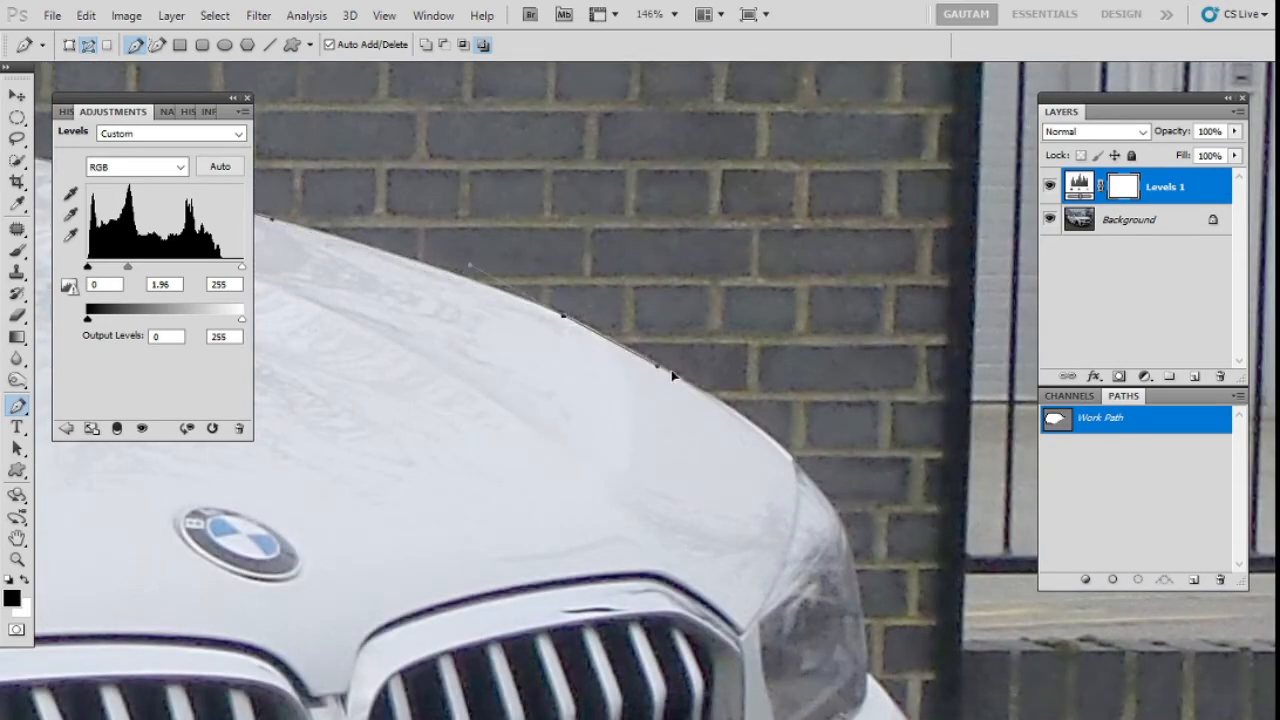
{"action": "left_click", "coordinate": [684, 375]}
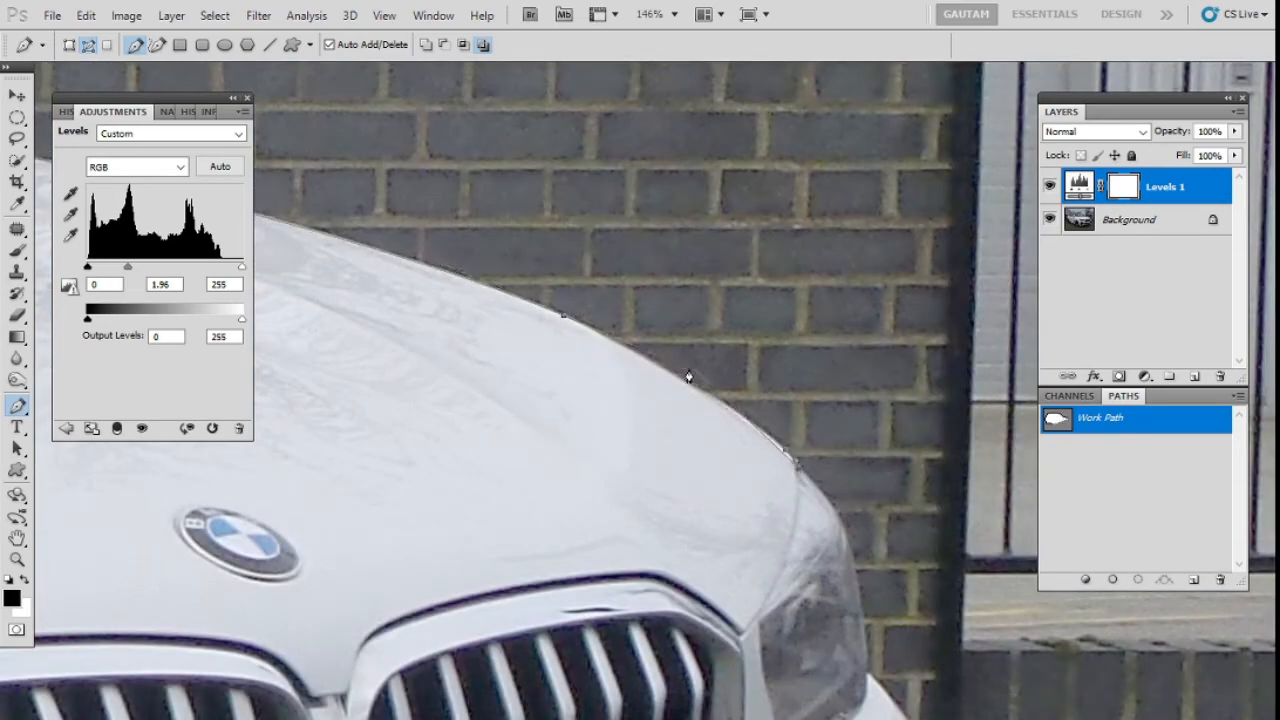
{"action": "left_click_drag", "start_coordinate": [717, 397], "coordinate": [427, 127]}
{"action": "left_click", "coordinate": [577, 370]}
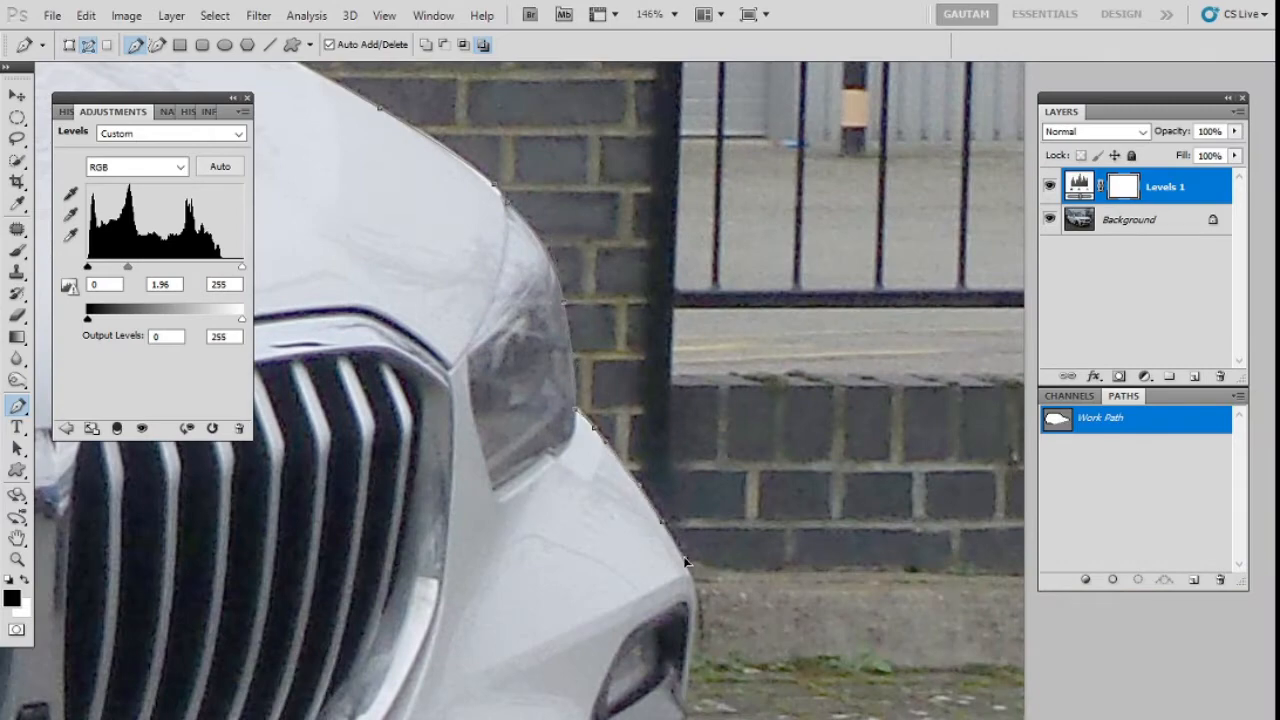
Trace the path down the front bumper's outer side, around its lower corner and along the dark underbody section
{"action": "left_click_drag", "start_coordinate": [700, 622], "coordinate": [688, 206]}
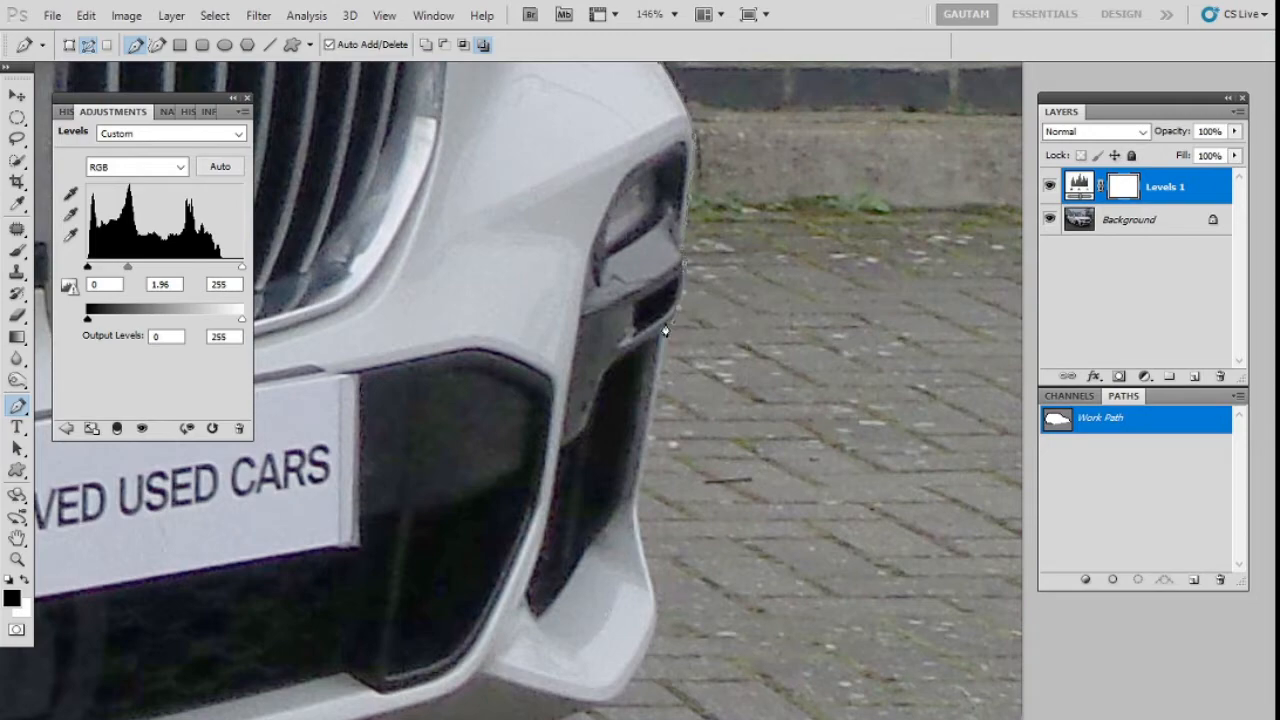
{"action": "left_click_drag", "start_coordinate": [641, 551], "coordinate": [613, 217]}
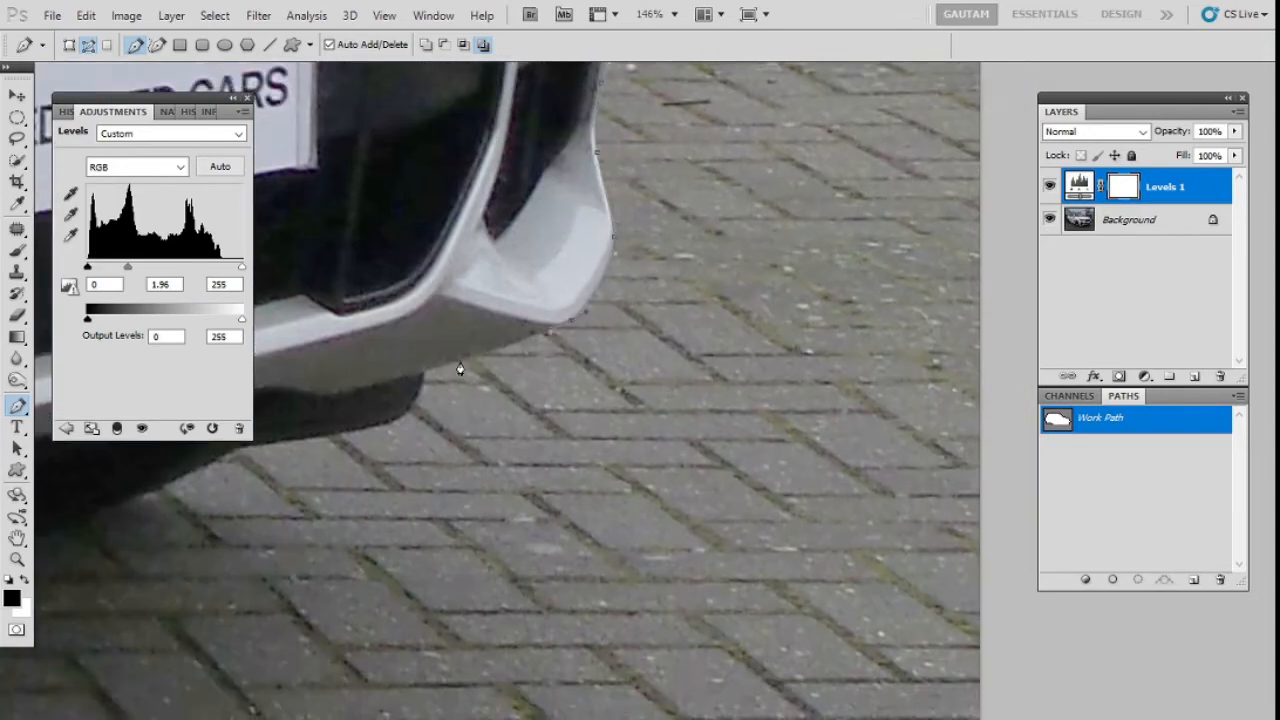
{"action": "left_click_drag", "start_coordinate": [422, 380], "coordinate": [773, 298]}
{"action": "left_click_drag", "start_coordinate": [657, 325], "coordinate": [818, 334]}
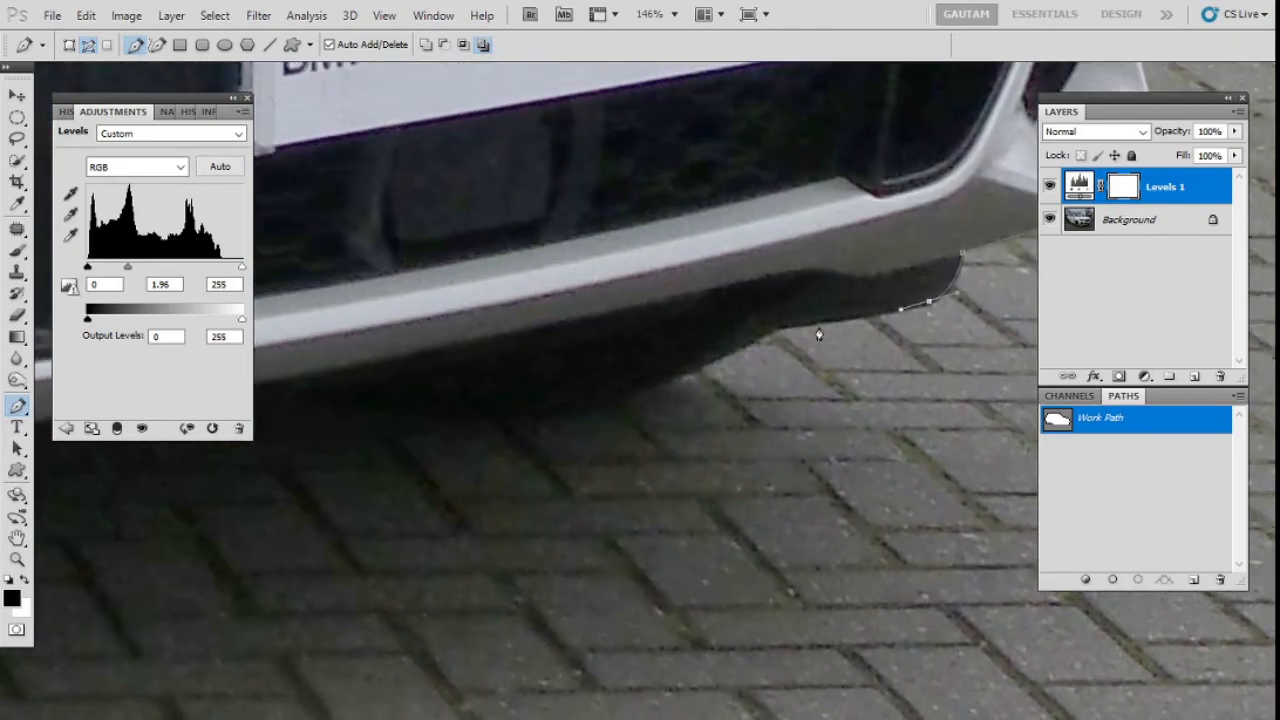
{"action": "left_click_drag", "start_coordinate": [452, 413], "coordinate": [648, 437]}
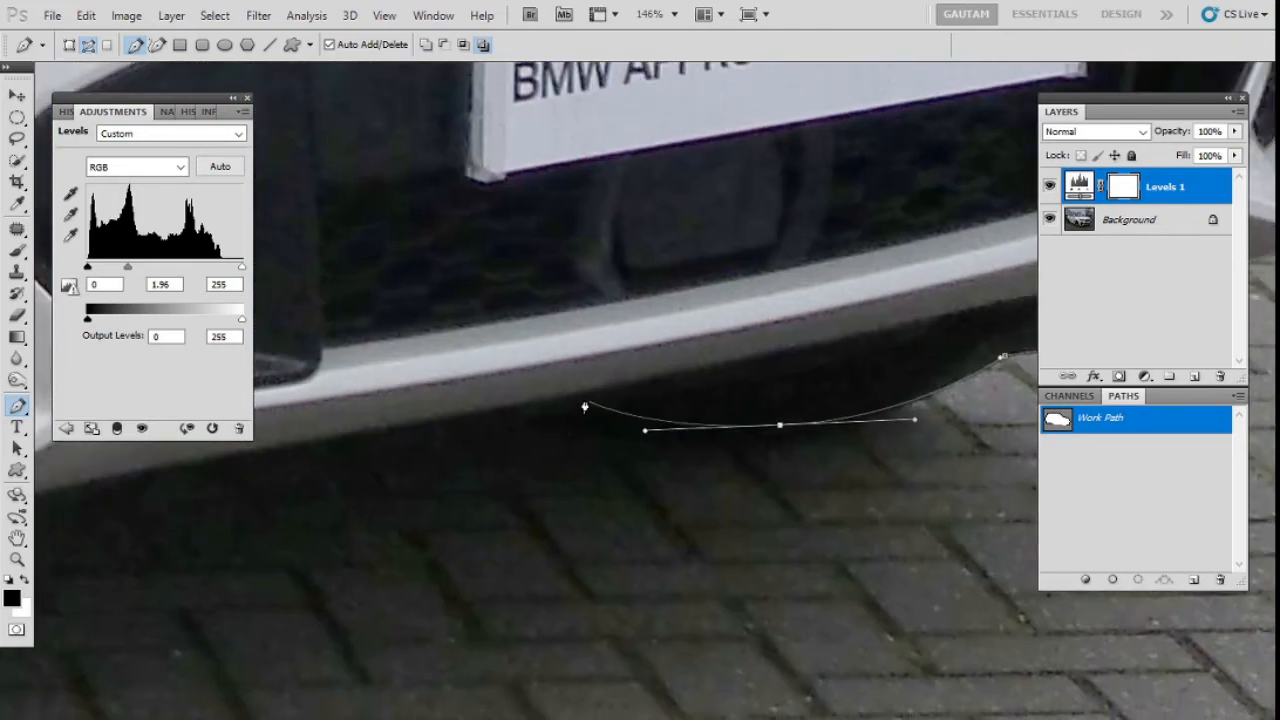
Continue the path along the front bumper's lower lip and around the dark flap beside the front wheel
{"action": "left_click", "coordinate": [571, 389]}
{"action": "scroll", "coordinate": [655, 440], "scroll_direction": "down", "scroll_amount": 2}
{"action": "scroll", "coordinate": [657, 441], "scroll_direction": "down", "scroll_amount": 3}
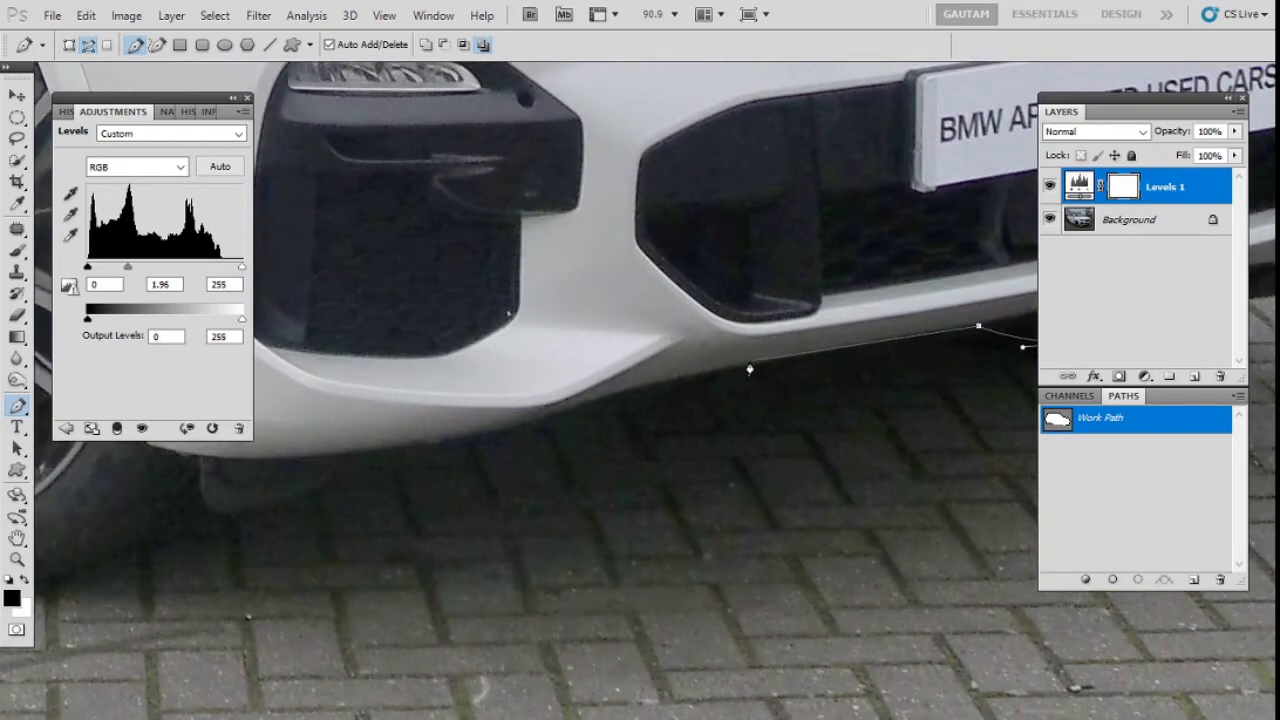
{"action": "left_click_drag", "start_coordinate": [532, 422], "coordinate": [752, 401]}
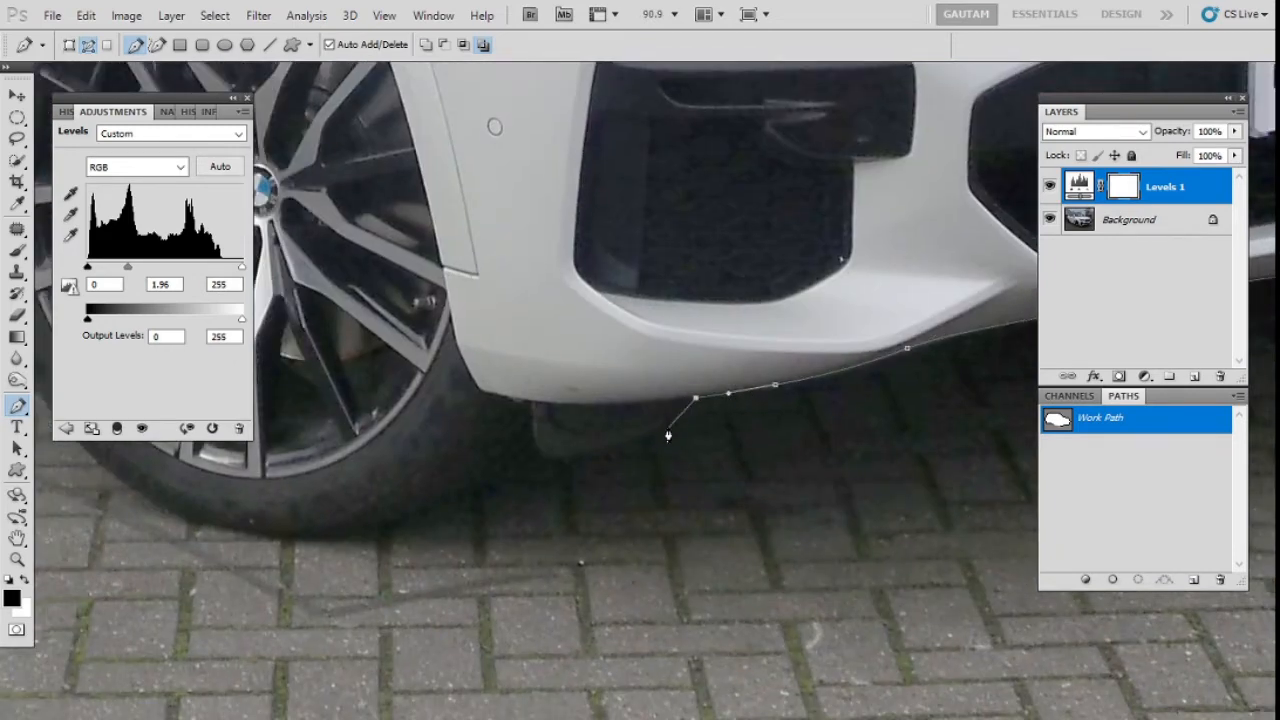
{"action": "left_click_drag", "start_coordinate": [668, 436], "coordinate": [1006, 421]}
{"action": "left_click", "coordinate": [539, 447]}
Trace the path around the front tyre and close the car outline at the side sill
{"action": "left_click_drag", "start_coordinate": [837, 471], "coordinate": [509, 601]}
{"action": "scroll", "coordinate": [461, 547], "scroll_direction": "down", "scroll_amount": 1}
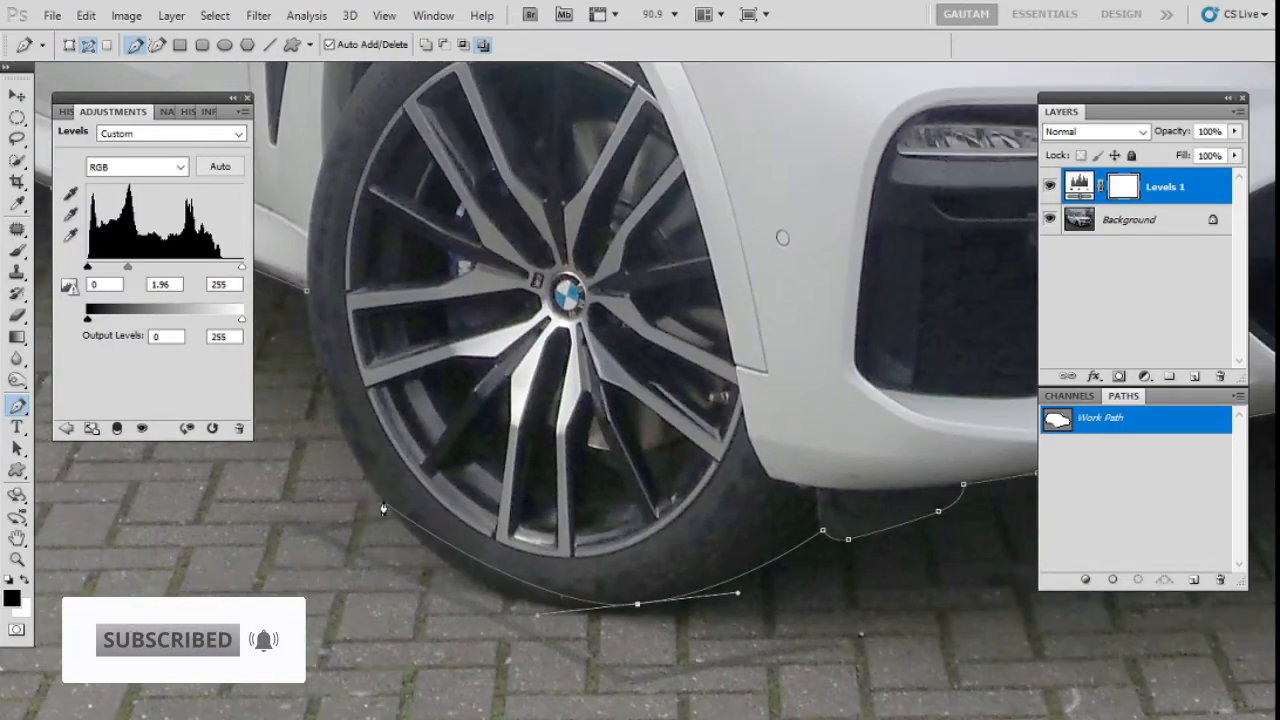
{"action": "left_click_drag", "start_coordinate": [380, 492], "coordinate": [306, 398]}
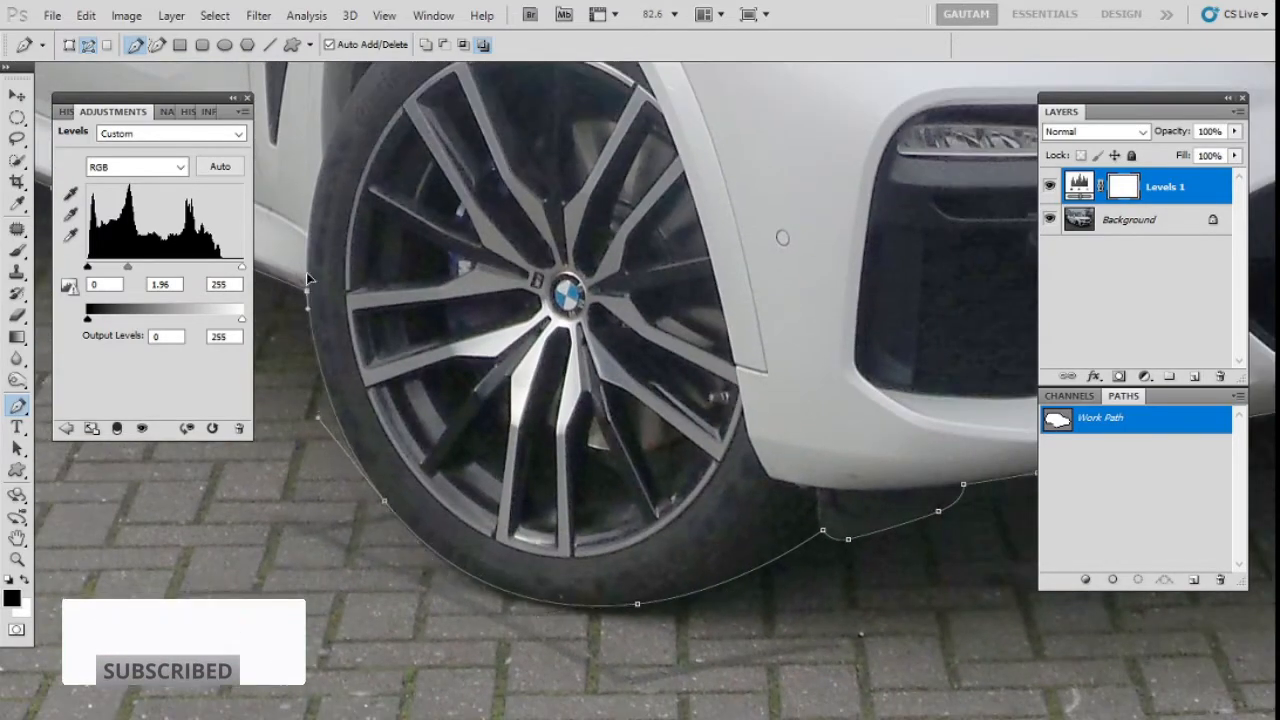
{"action": "left_click_drag", "start_coordinate": [811, 511], "coordinate": [503, 418]}
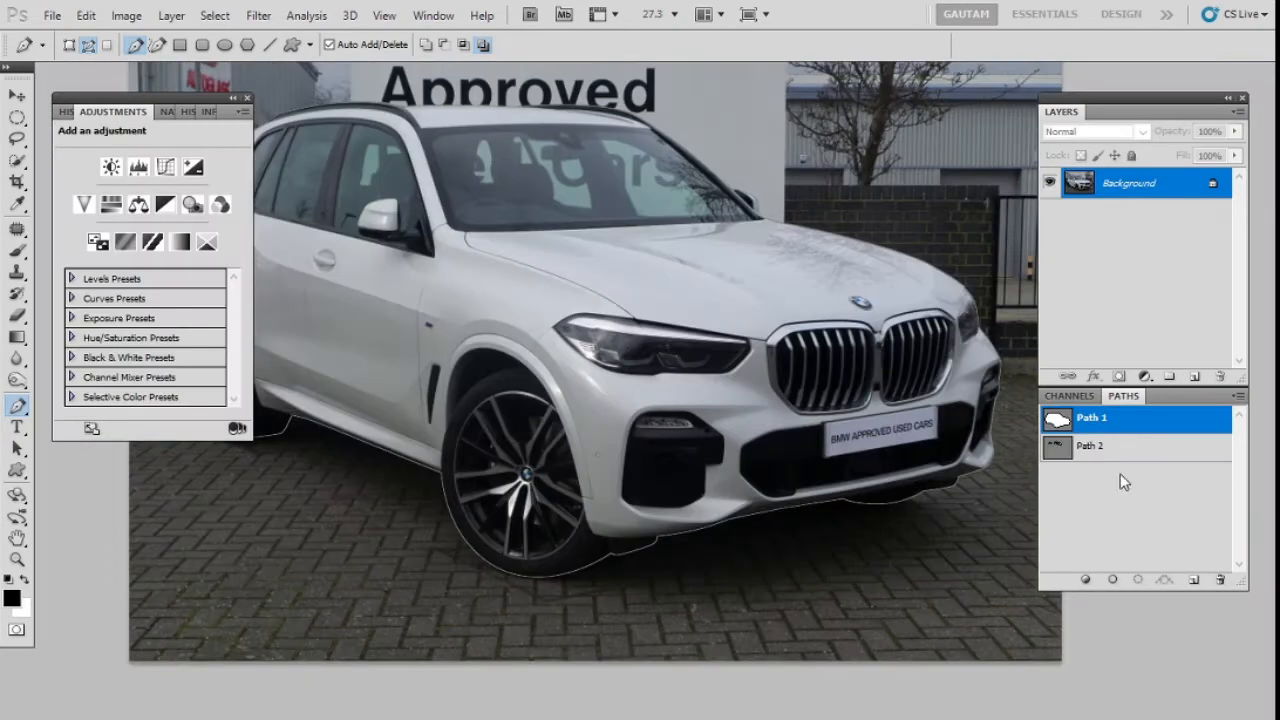
Duplicate the Background layer and mask the copy with a selection loaded from Path 1
{"action": "left_click", "coordinate": [1120, 480]}
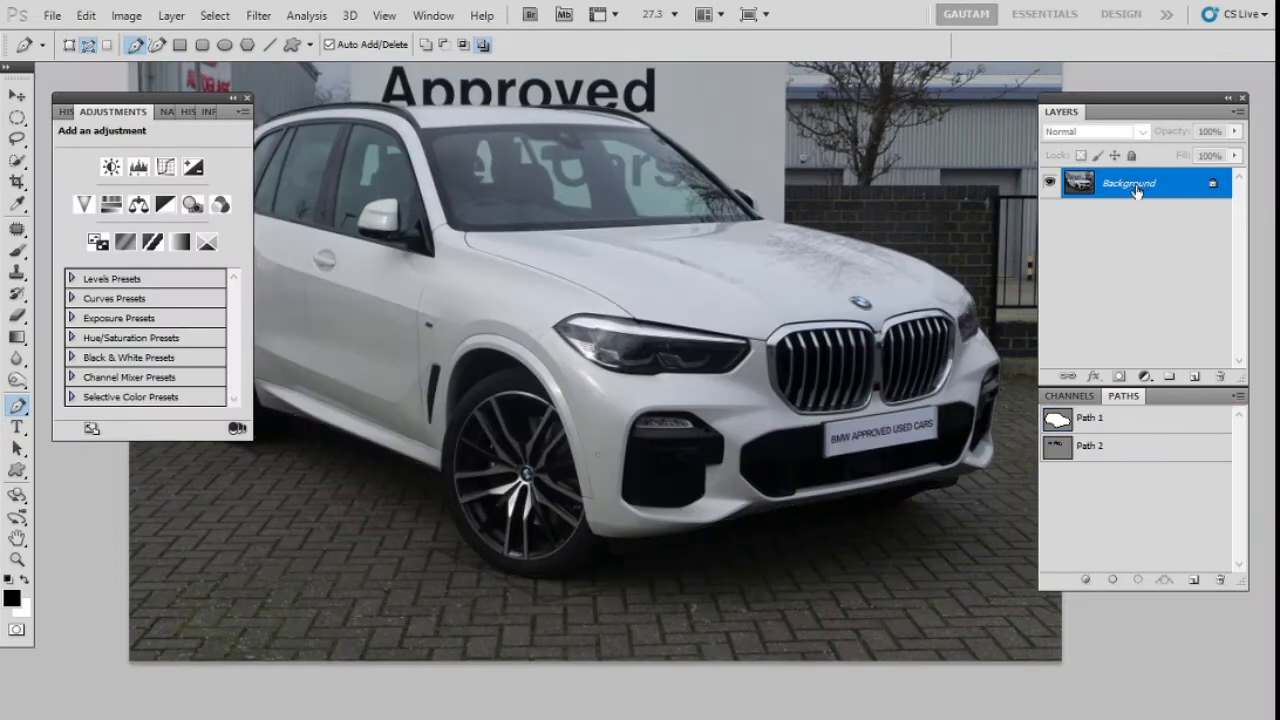
{"action": "left_click_drag", "start_coordinate": [1129, 177], "coordinate": [1196, 376]}
{"action": "left_click", "coordinate": [1090, 418]}
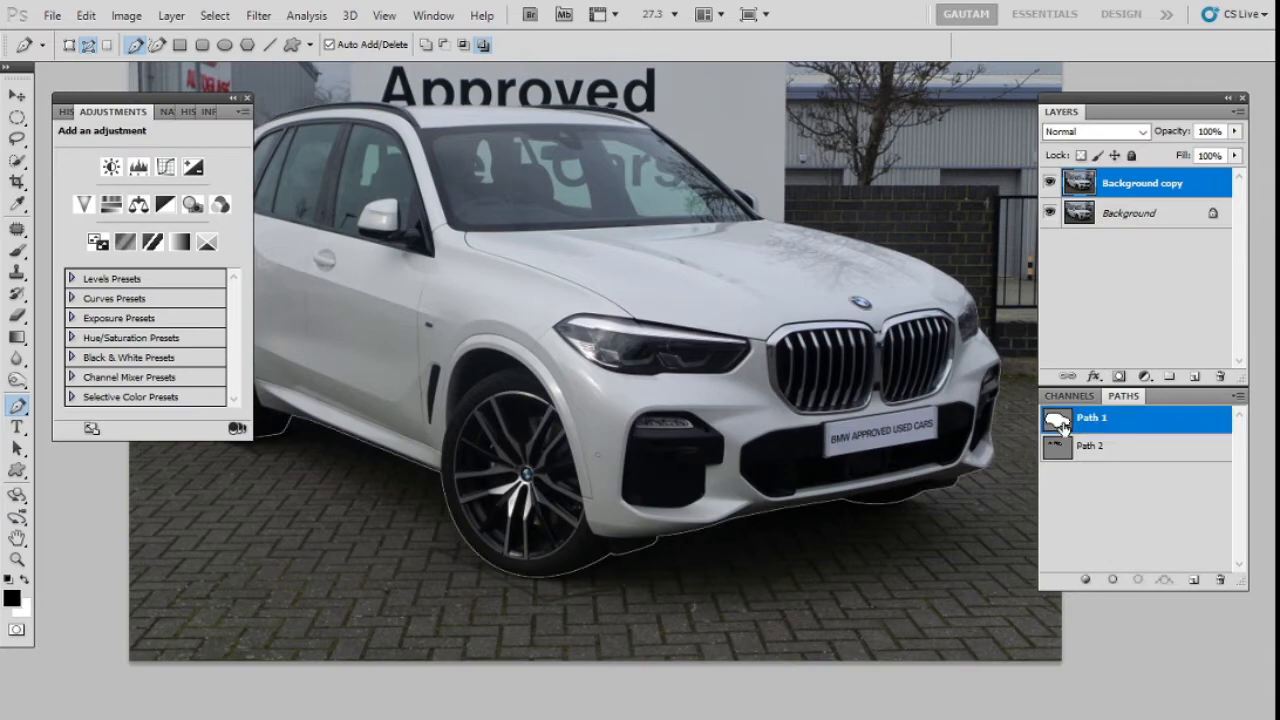
{"action": "key", "text": "ctrl+Return"}
{"action": "left_click_drag", "start_coordinate": [450, 380], "coordinate": [550, 435]}
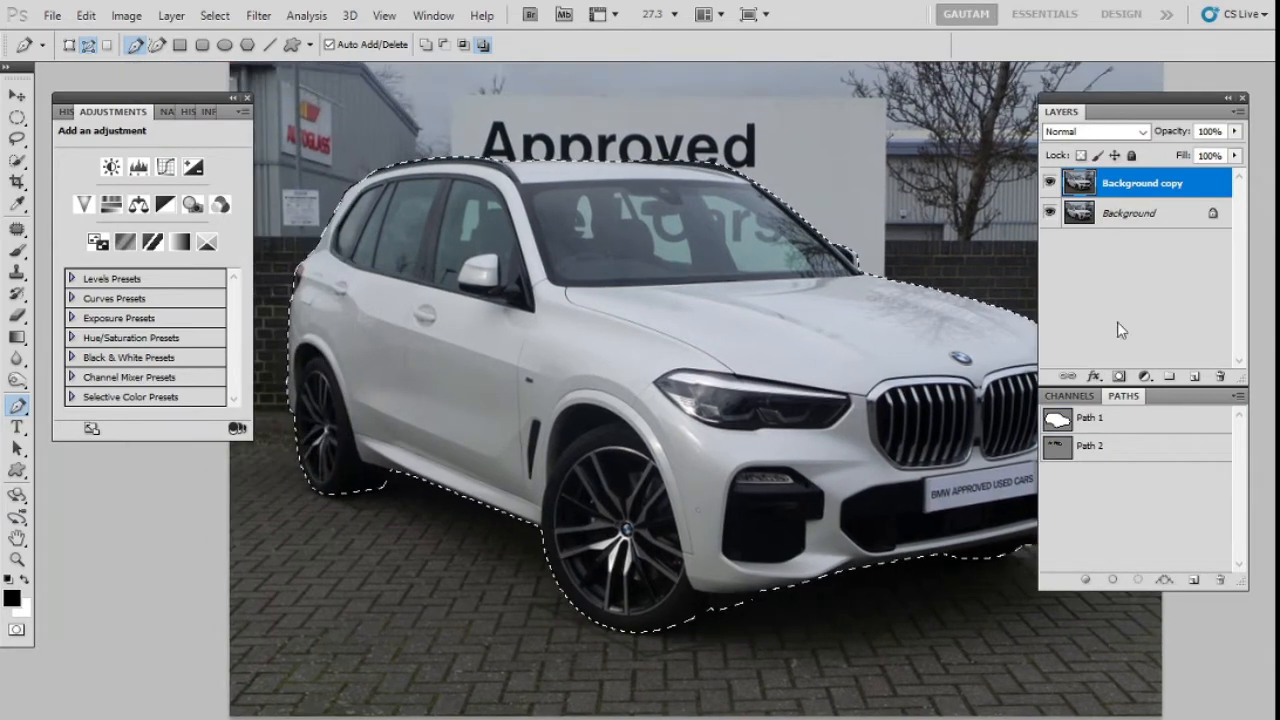
{"action": "left_click", "coordinate": [1119, 378]}
Add a white (ffffff) Solid Color fill layer between the Background and the masked car copy
{"action": "left_click", "coordinate": [1150, 213]}
{"action": "left_click", "coordinate": [1145, 376]}
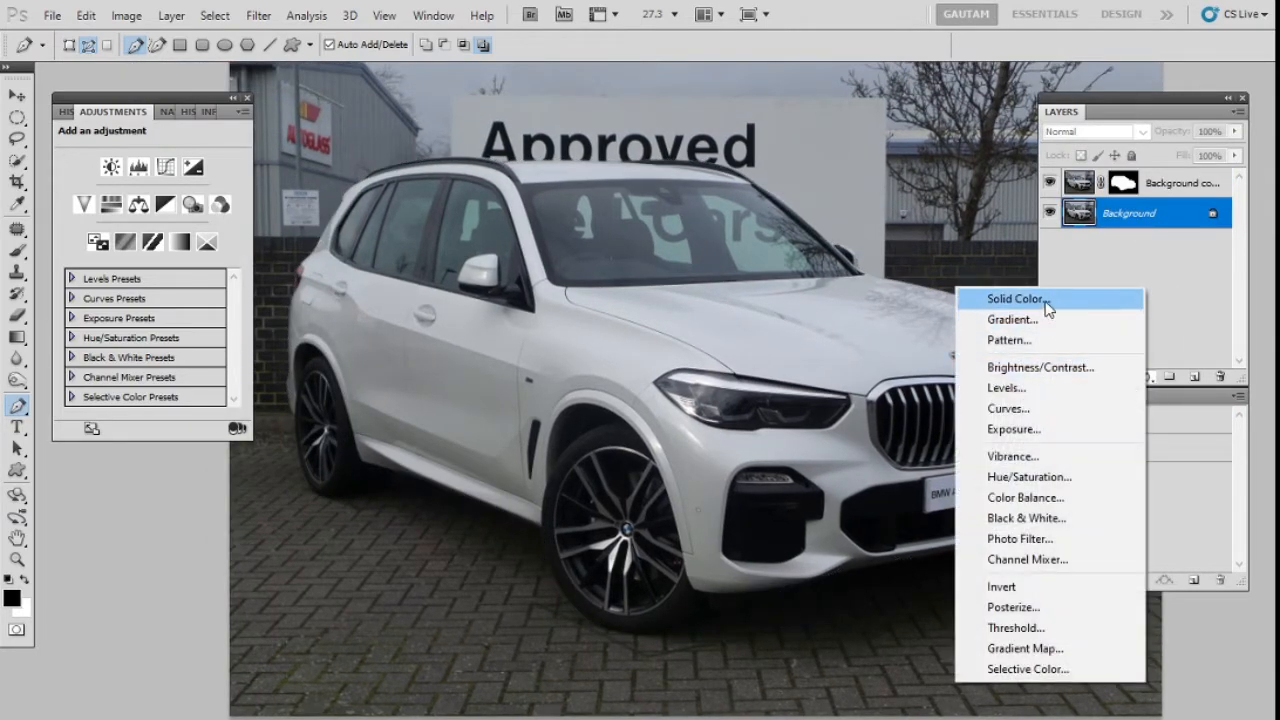
{"action": "left_click", "coordinate": [1049, 303]}
{"action": "left_click_drag", "start_coordinate": [983, 469], "coordinate": [716, 193]}
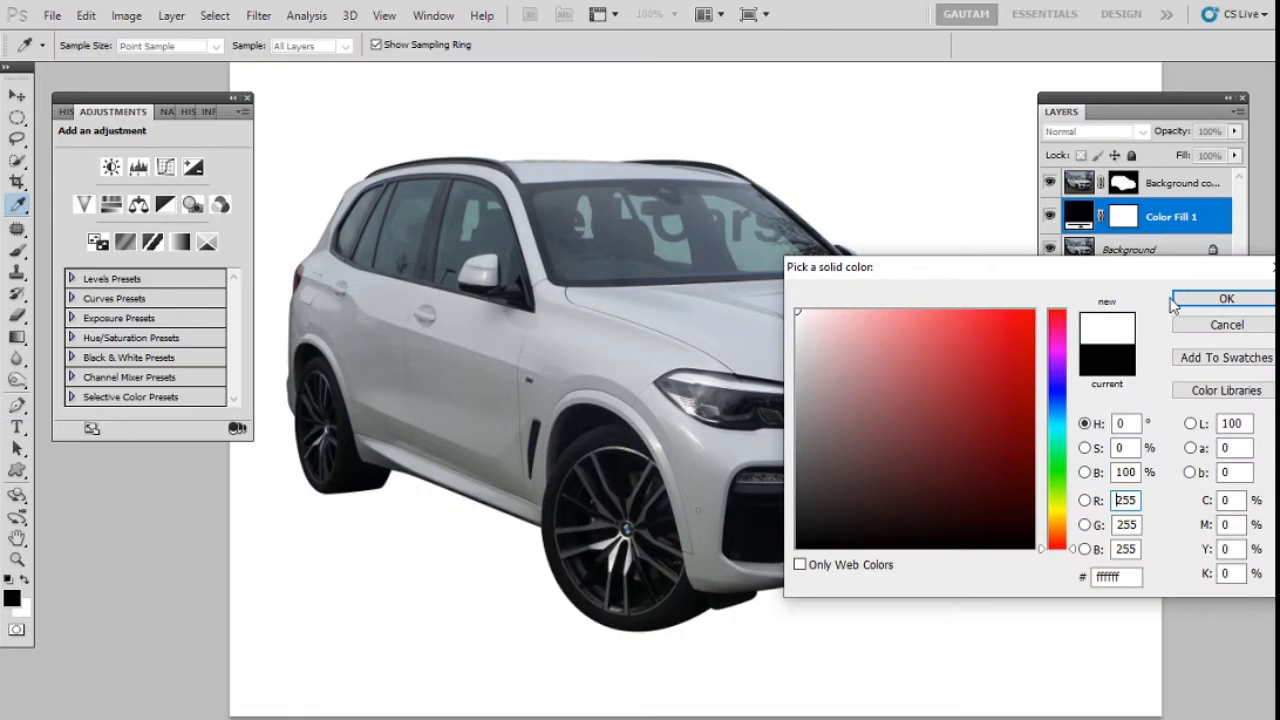
{"action": "left_click", "coordinate": [1222, 299]}
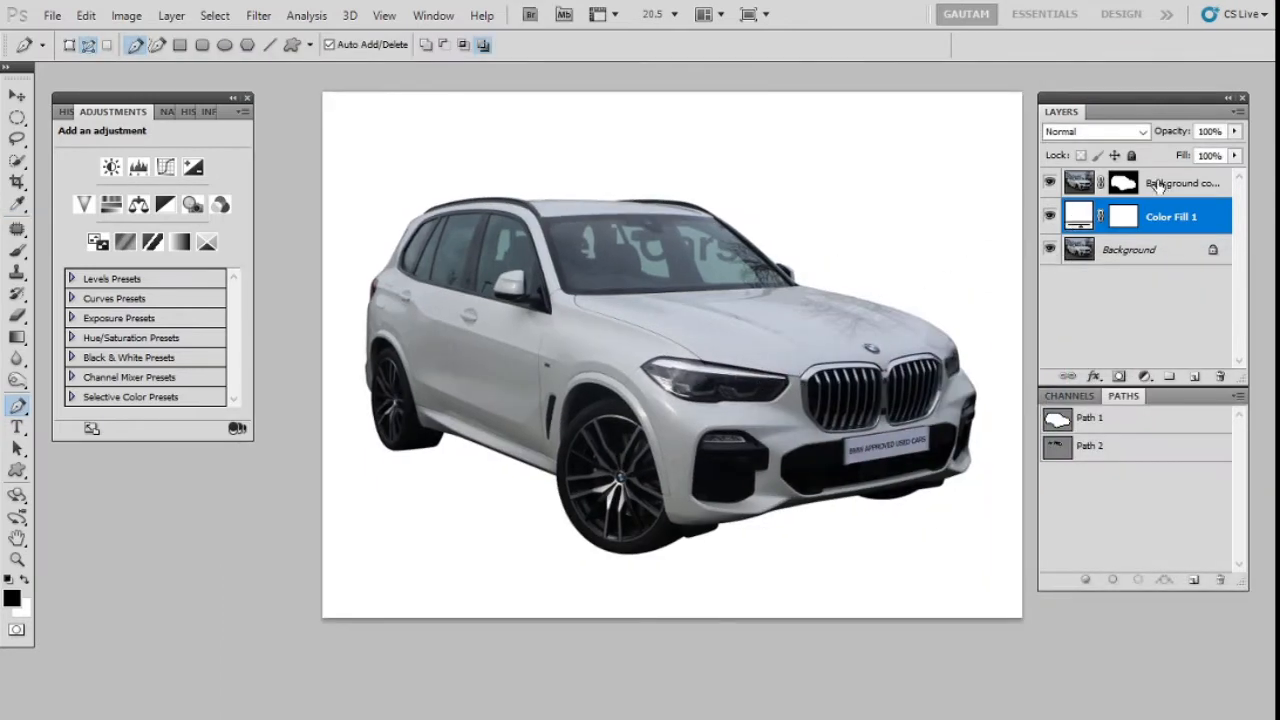
Target the masked Background copy layer and load Path 2 as a selection of the see-through window areas
{"action": "left_click", "coordinate": [1152, 186]}
{"action": "left_click", "coordinate": [1092, 449]}
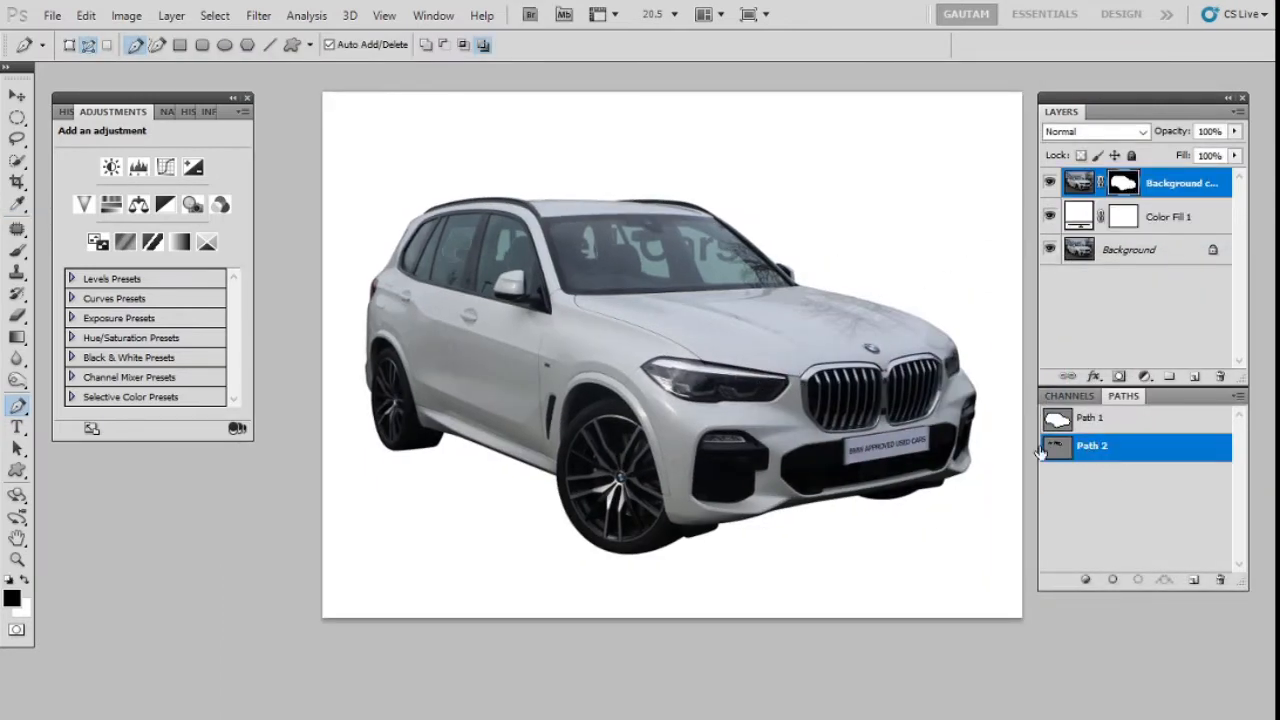
{"action": "scroll", "coordinate": [713, 287], "scroll_direction": "up", "scroll_amount": 2}
{"action": "key", "text": "ctrl+Return"}
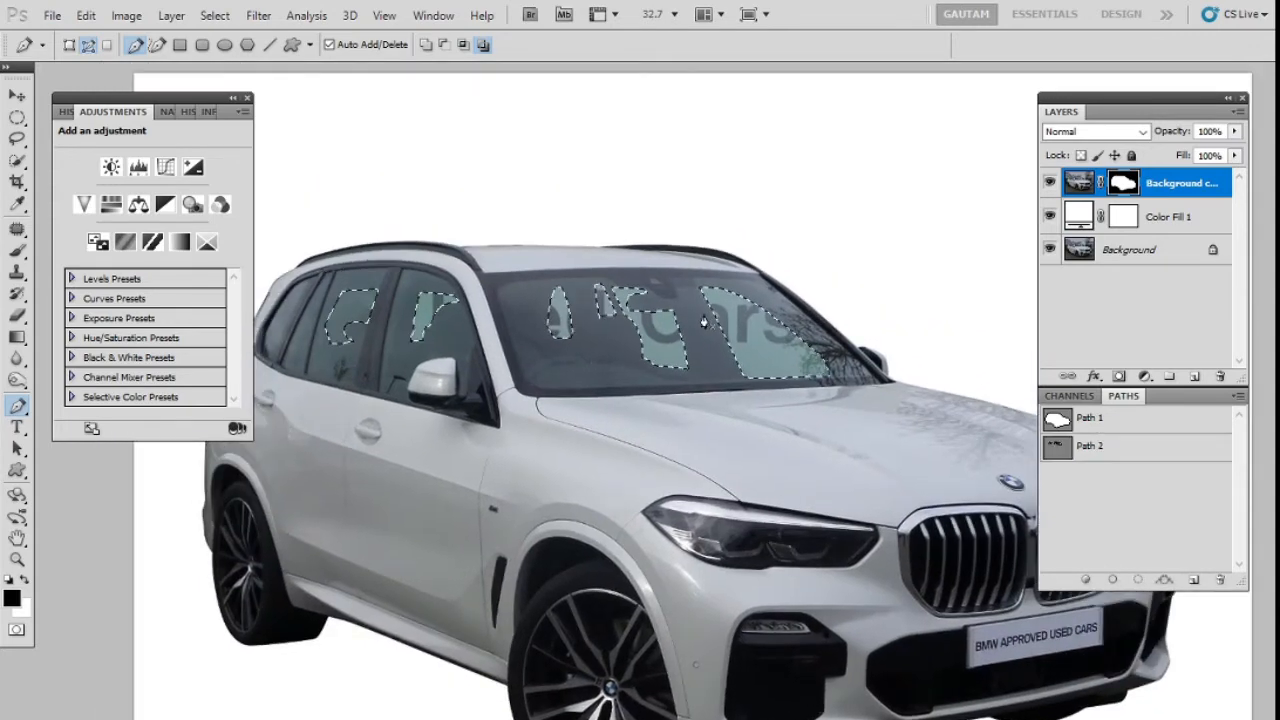
Paint the selected window areas out of the car's layer mask with a 700 px black brush at 30% opacity
{"action": "key", "text": "b"}
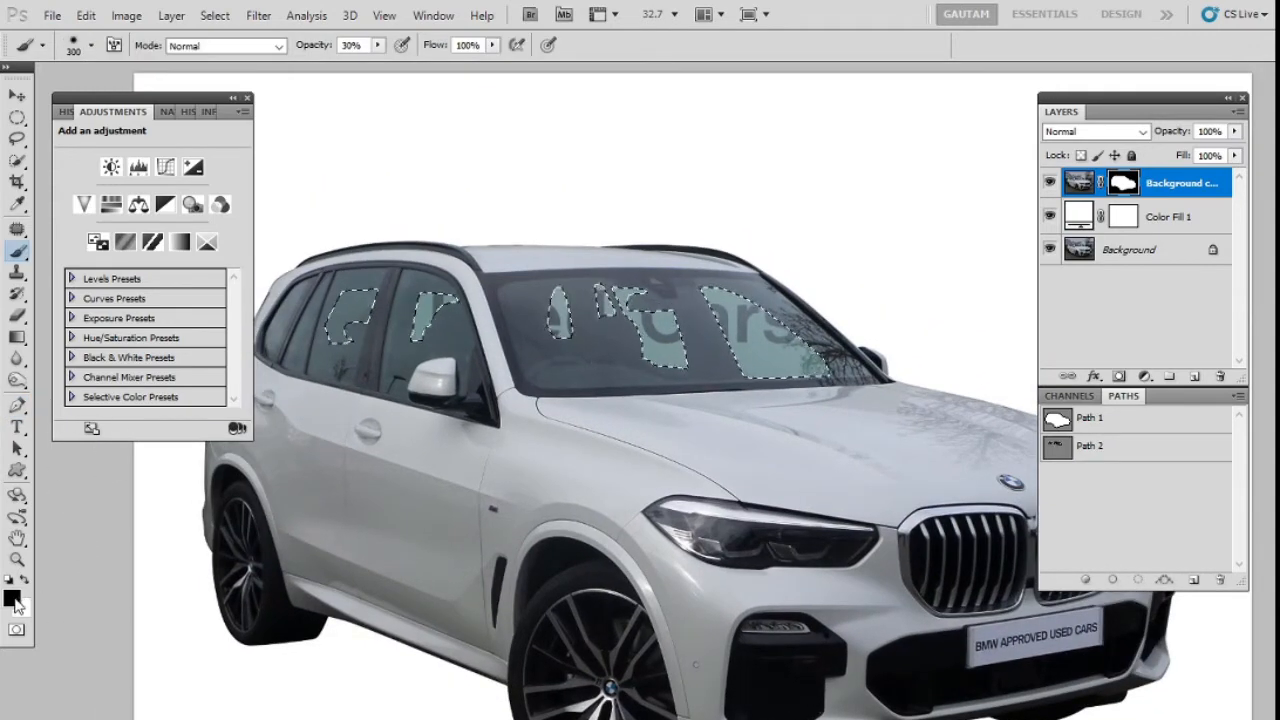
{"action": "right_click", "coordinate": [18, 248]}
{"action": "left_click", "coordinate": [90, 252]}
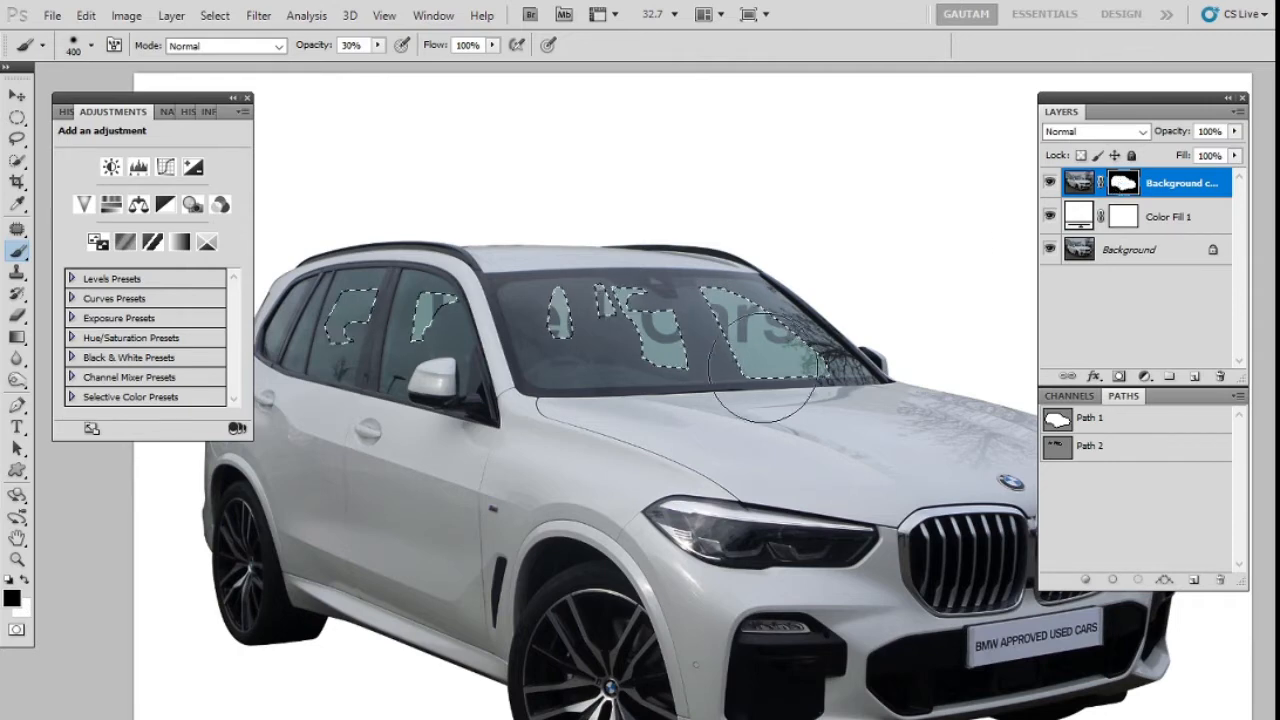
{"action": "key", "text": "bracketright"}
{"action": "key", "text": "bracketright"}
{"action": "key", "text": "bracketright"}
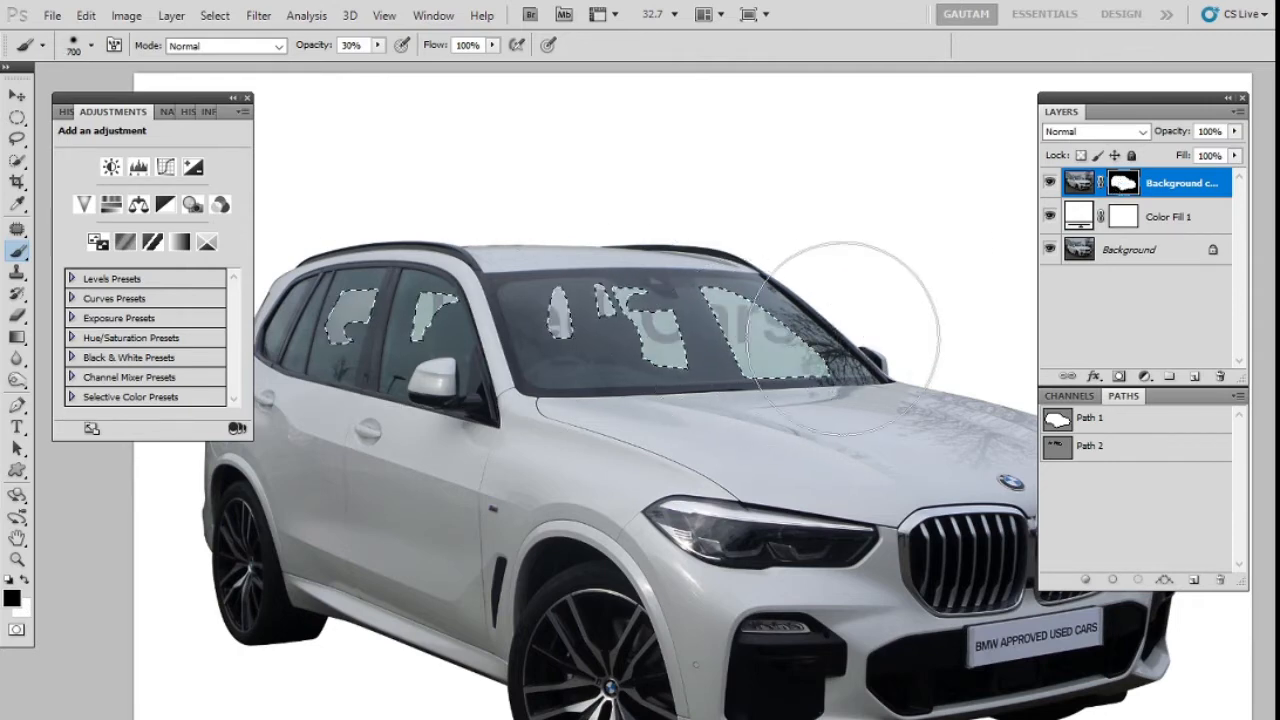
{"action": "left_click_drag", "start_coordinate": [848, 338], "coordinate": [757, 223]}
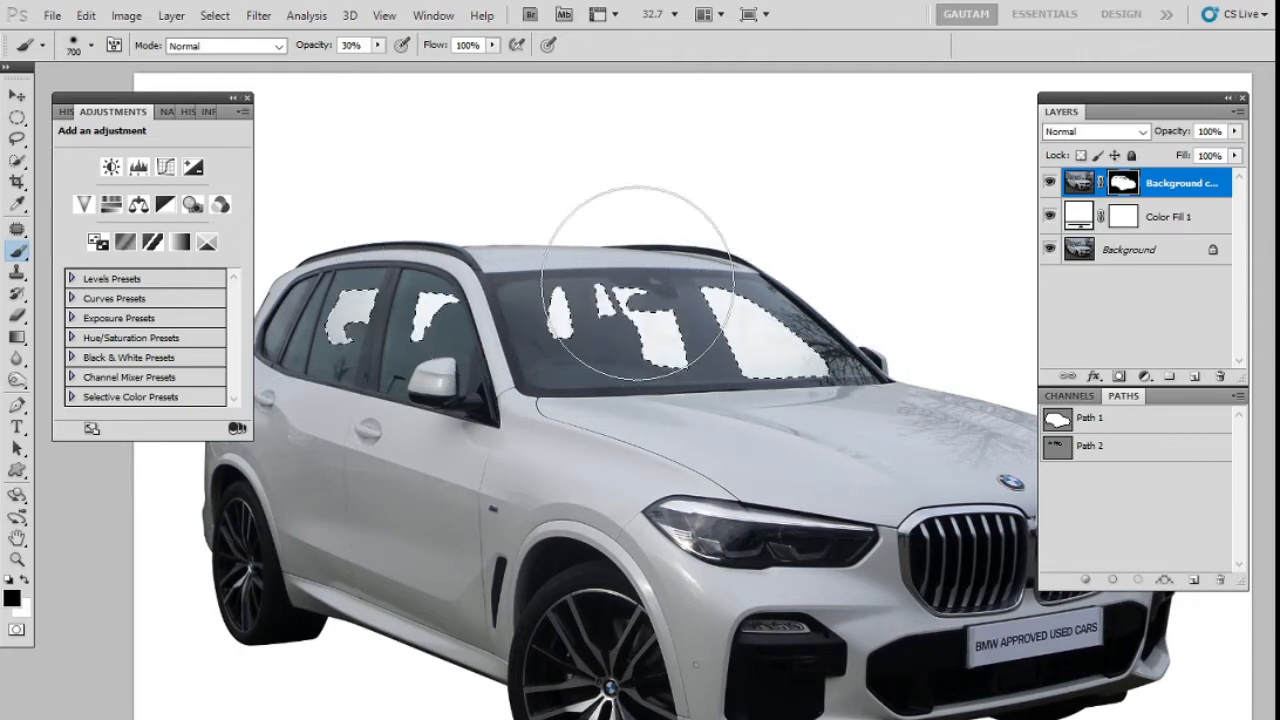
Add a layer above the car and tint the selected window areas with dark glass colour sampled from the side window at 20% opacity
{"action": "left_click", "coordinate": [1194, 376]}
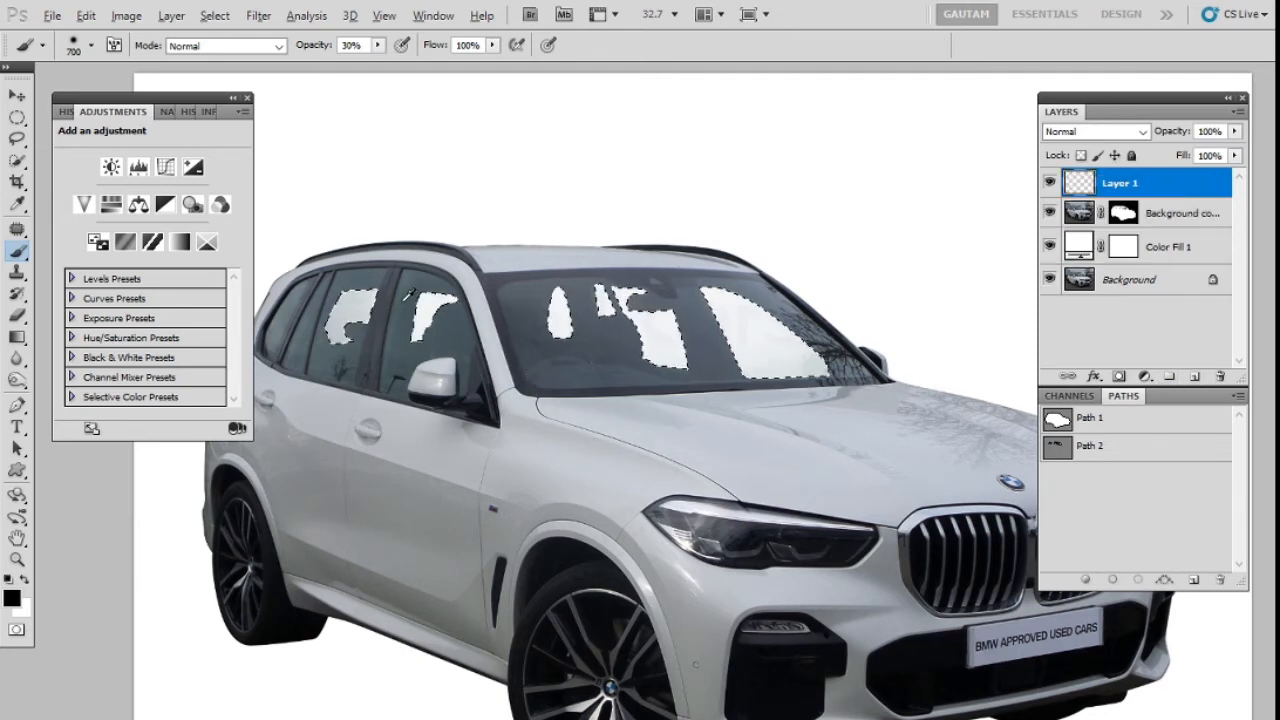
{"action": "left_click", "coordinate": [408, 294], "text": "alt"}
{"action": "key", "text": "2"}
{"action": "mouse_move", "coordinate": [360, 310]}
{"action": "left_mouse_down"}
{"action": "mouse_move", "coordinate": [370, 400]}
{"action": "mouse_move", "coordinate": [551, 290]}
{"action": "left_mouse_up"}
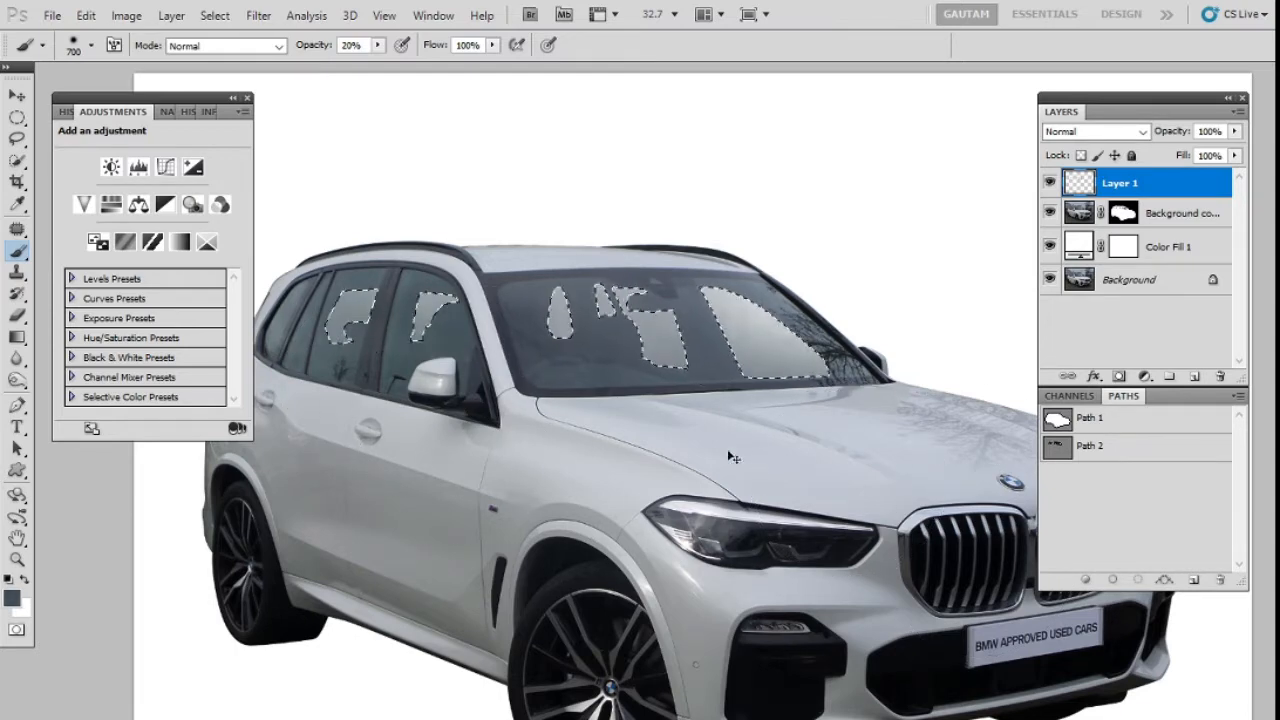
Even out the tint in the selected window areas with an 800 px brush at 30% opacity and deselect them
{"action": "key", "text": "ctrl+d"}
{"action": "scroll", "coordinate": [708, 405], "scroll_direction": "down", "scroll_amount": 2}
{"action": "scroll", "coordinate": [615, 375], "scroll_direction": "up", "scroll_amount": 2}
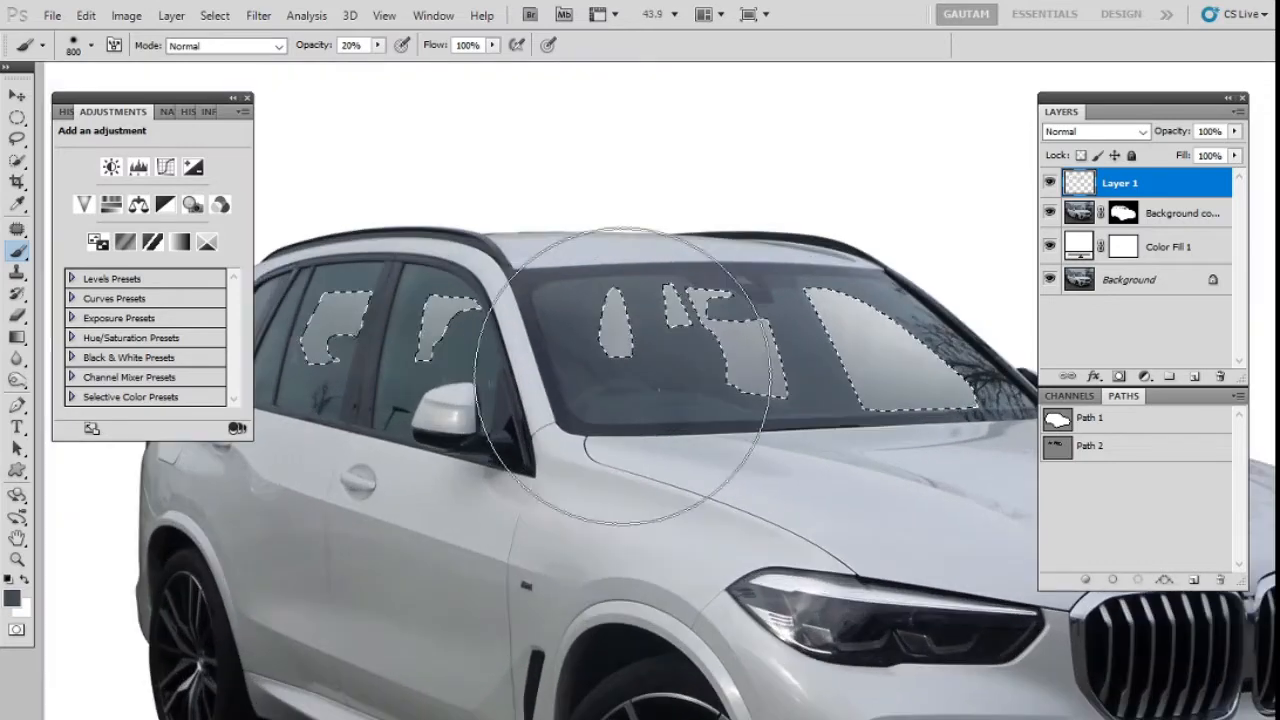
{"action": "key", "text": "3"}
{"action": "key", "text": "bracketright"}
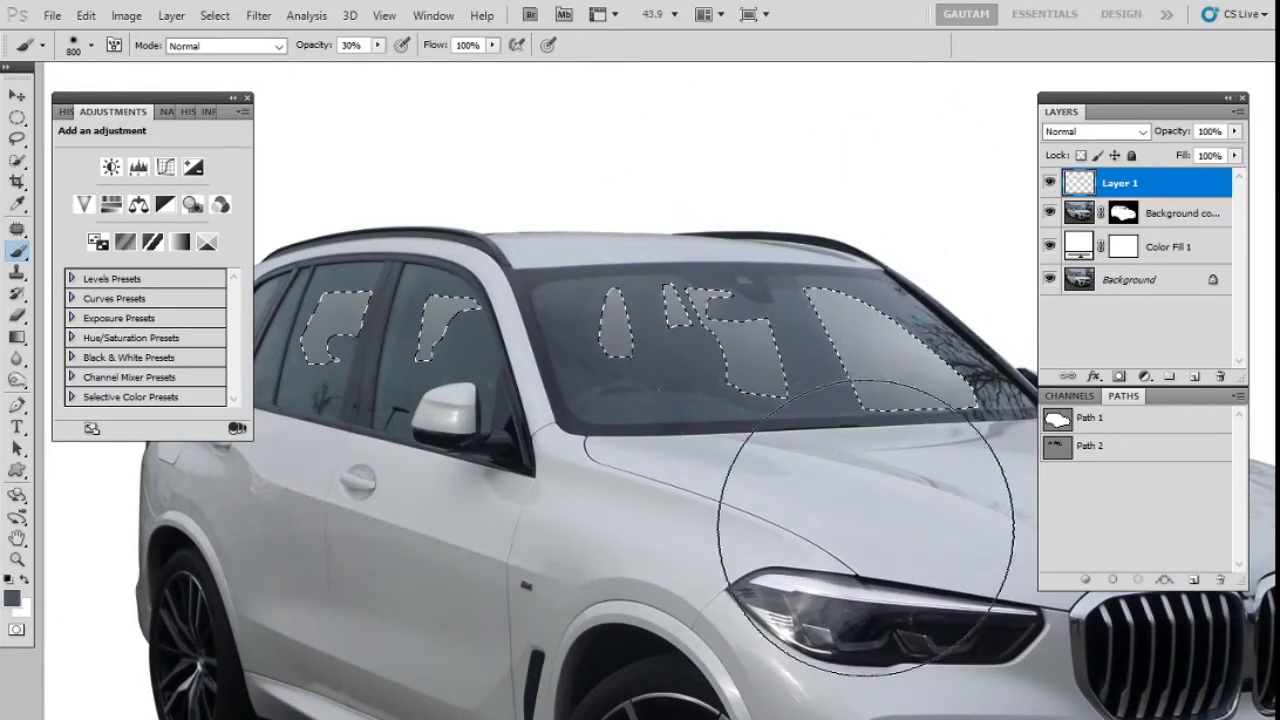
{"action": "scroll", "coordinate": [470, 595], "scroll_direction": "down", "scroll_amount": 3}
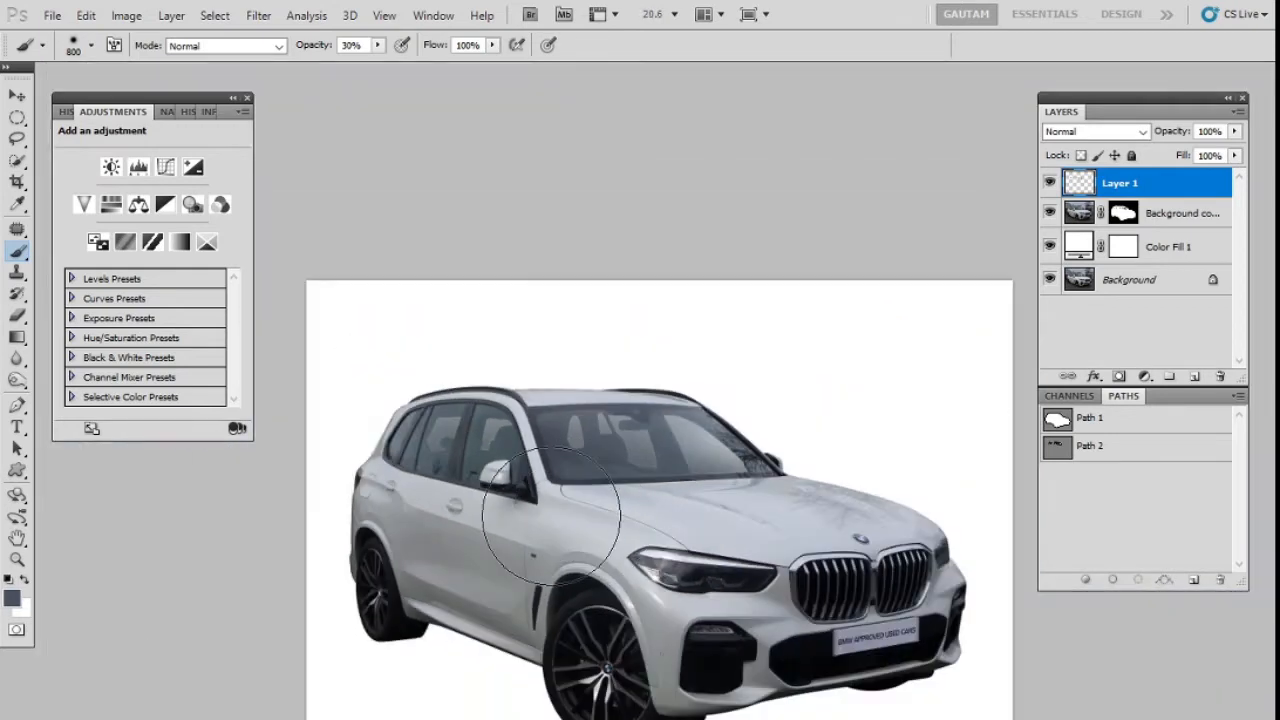
{"action": "key", "text": "ctrl+d"}
Add an empty layer between the Color Fill 1 layer and the masked car copy
{"action": "key", "text": "p"}
{"action": "scroll", "coordinate": [720, 436], "scroll_direction": "up", "scroll_amount": 1}
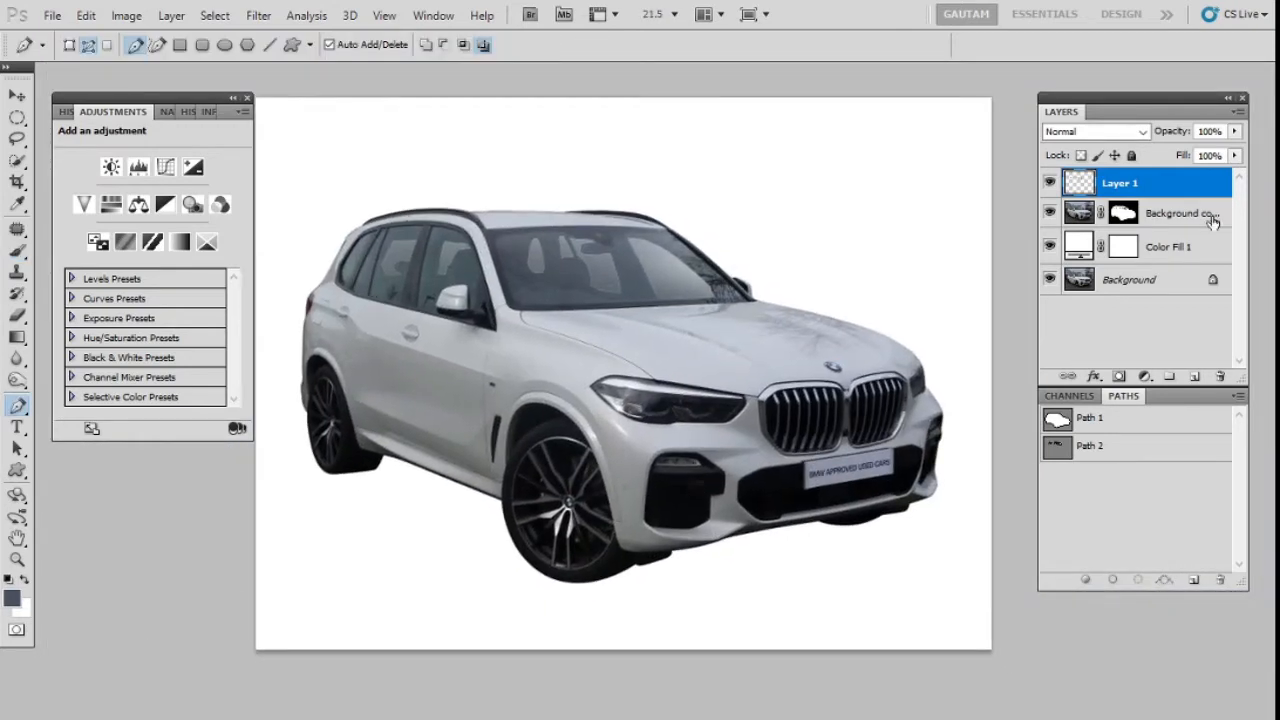
{"action": "left_click", "coordinate": [1183, 215]}
{"action": "scroll", "coordinate": [757, 293], "scroll_direction": "down", "scroll_amount": 1}
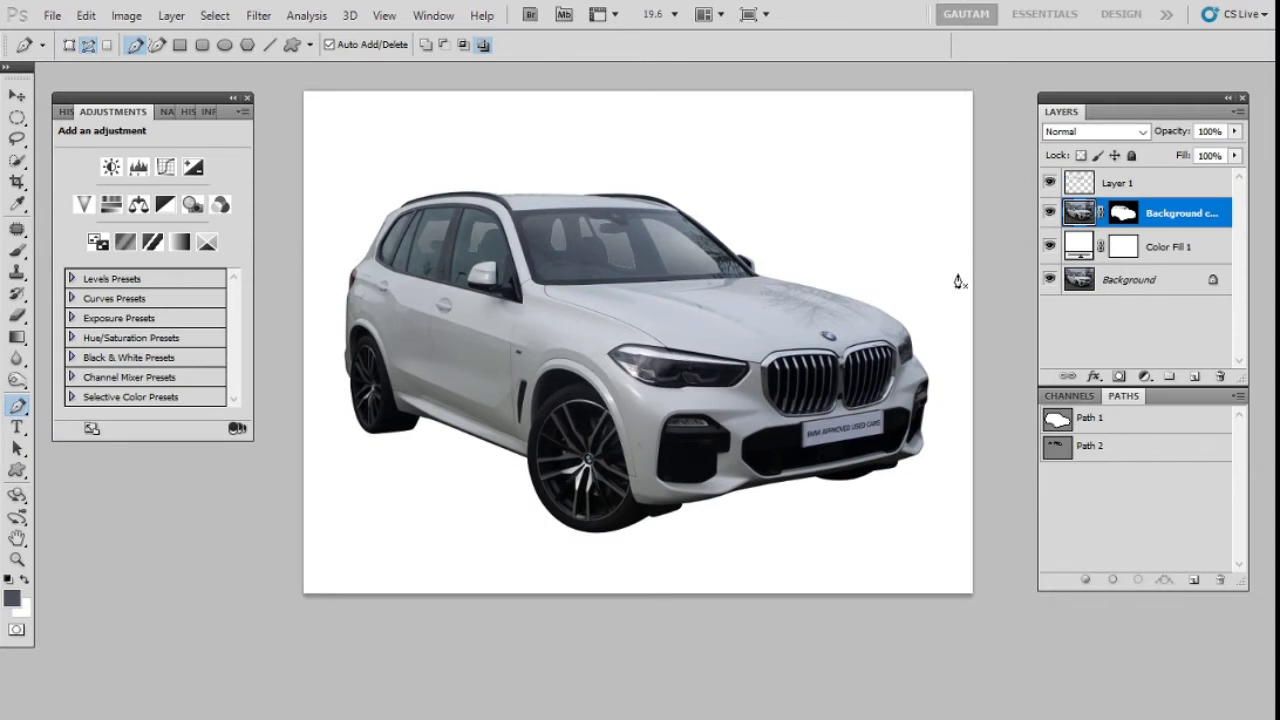
{"action": "left_click", "coordinate": [1177, 248]}
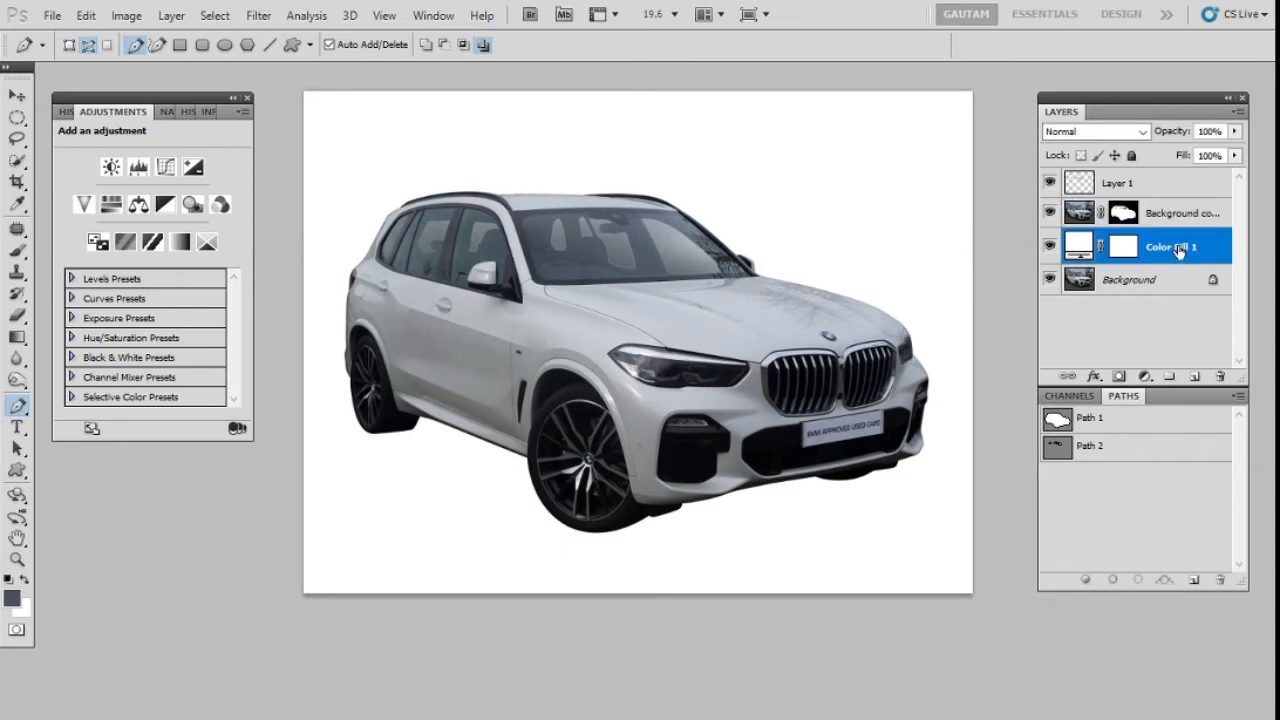
{"action": "left_click", "coordinate": [1194, 376]}
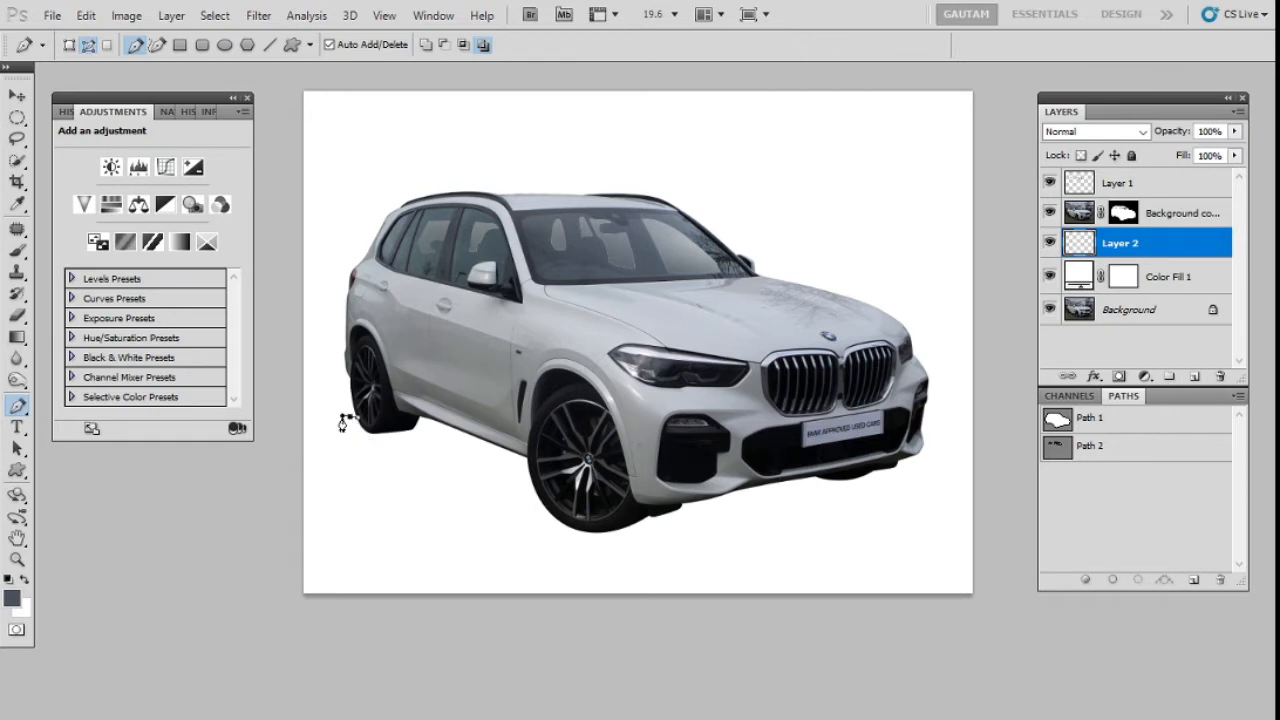
Draw a closed curved pen path for the ground shadow, running from the rear tyre past the front tyre and beneath the bumper
{"action": "left_click_drag", "start_coordinate": [349, 417], "coordinate": [378, 438]}
{"action": "left_click_drag", "start_coordinate": [600, 536], "coordinate": [622, 541]}
{"action": "mouse_move", "coordinate": [838, 513]}
{"action": "left_mouse_down"}
{"action": "mouse_move", "coordinate": [900, 494]}
{"action": "mouse_move", "coordinate": [790, 465]}
{"action": "mouse_move", "coordinate": [412, 424]}
{"action": "left_mouse_up"}
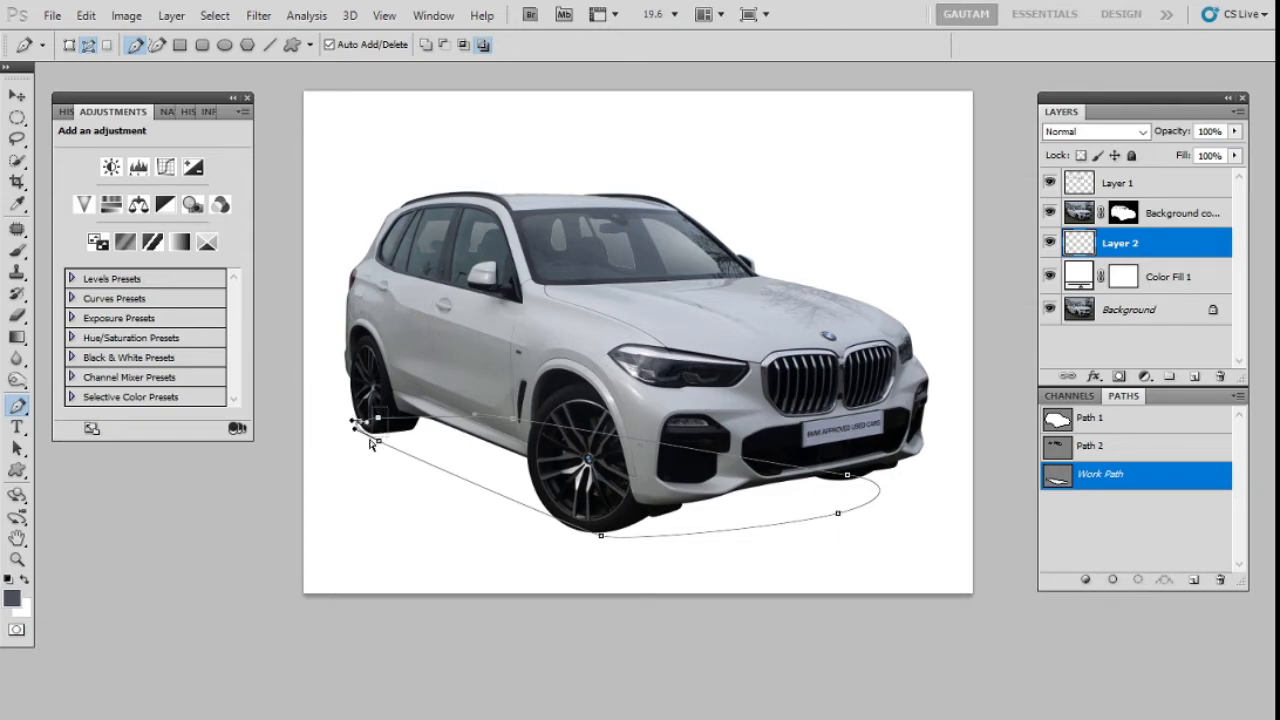
Reshape the shadow path's anchor points to fit the front tyre and extend the curve outward in front of the bumper
{"action": "left_click_drag", "start_coordinate": [600, 536], "coordinate": [586, 531]}
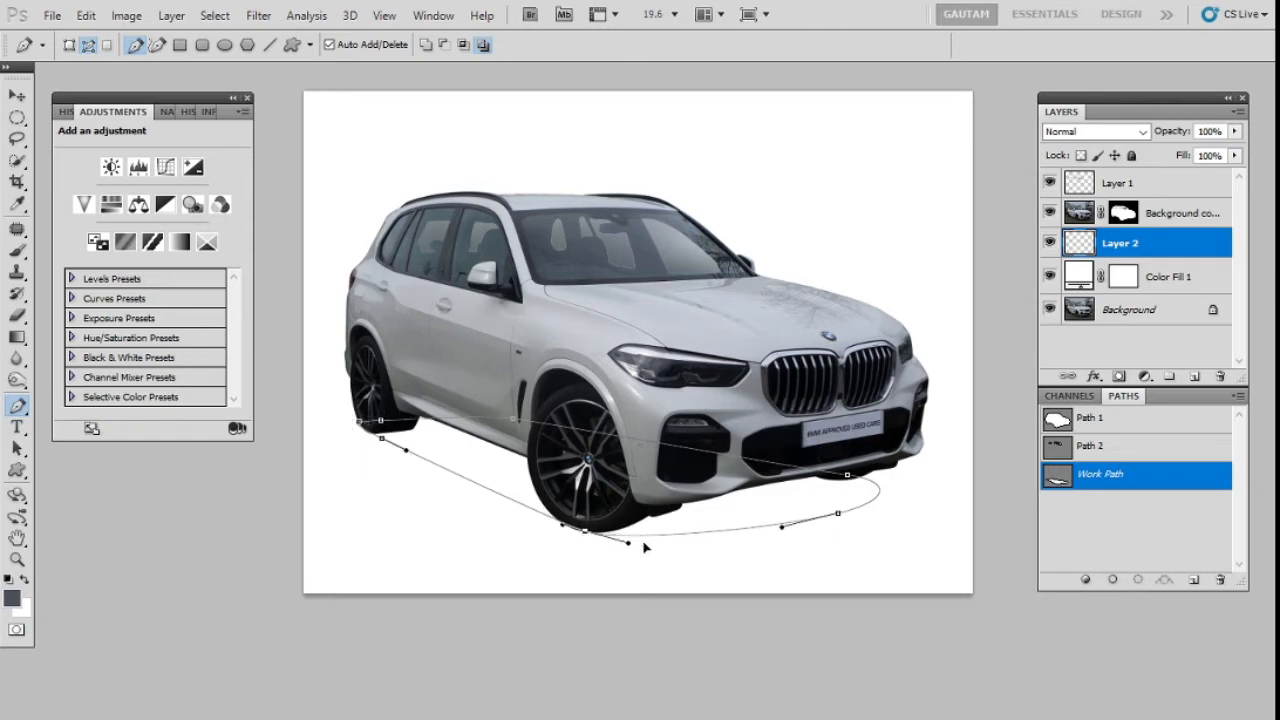
{"action": "left_click_drag", "start_coordinate": [849, 514], "coordinate": [838, 496]}
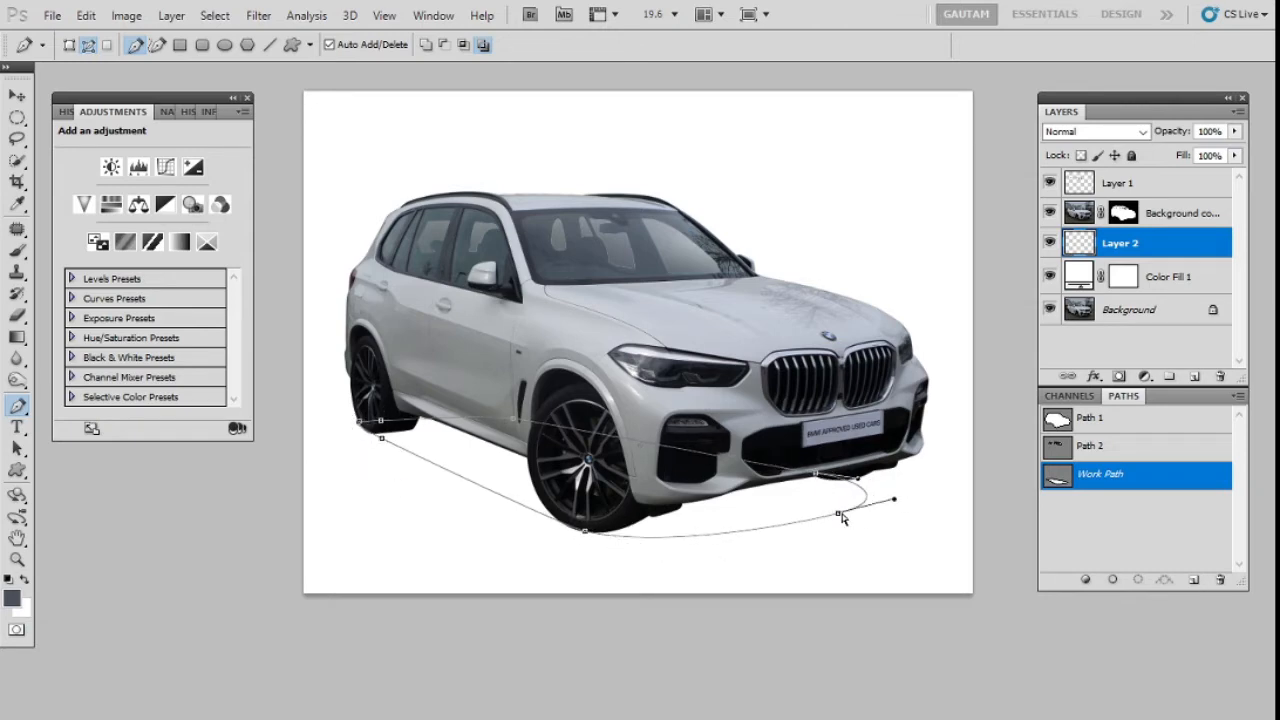
{"action": "left_click_drag", "start_coordinate": [784, 537], "coordinate": [740, 555]}
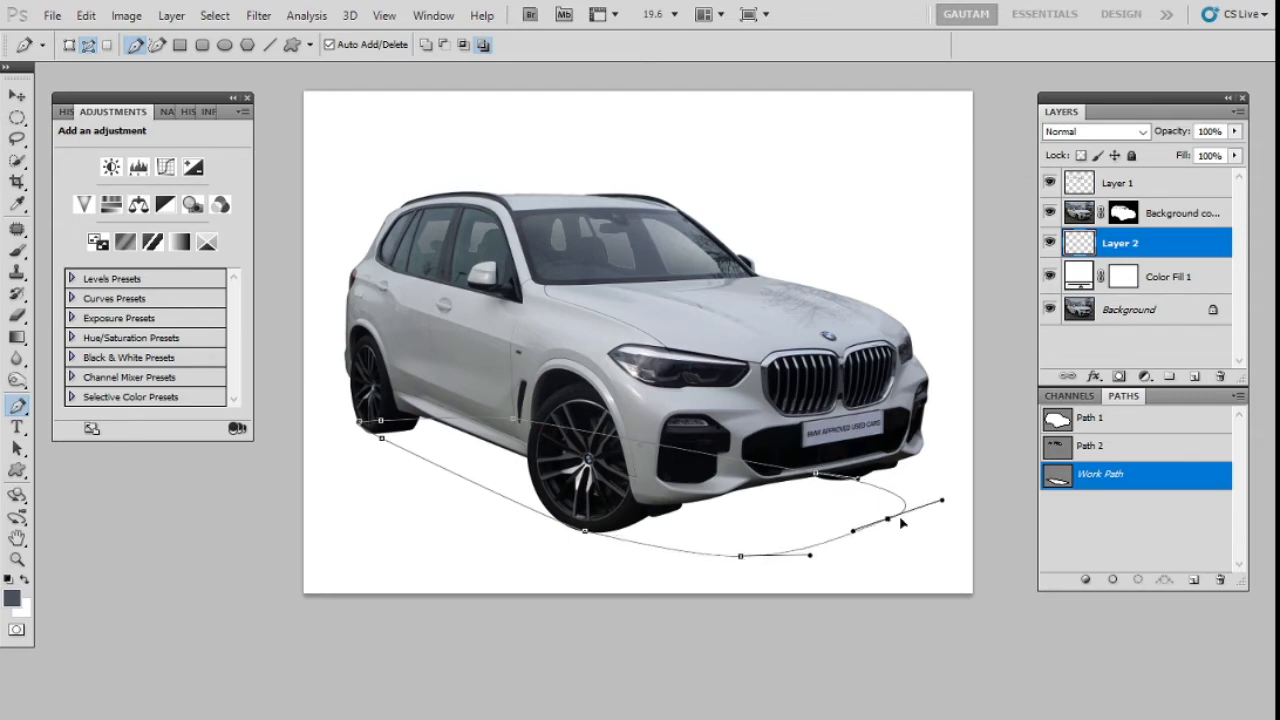
{"action": "left_click_drag", "start_coordinate": [901, 522], "coordinate": [876, 532]}
{"action": "left_click_drag", "start_coordinate": [744, 557], "coordinate": [758, 566]}
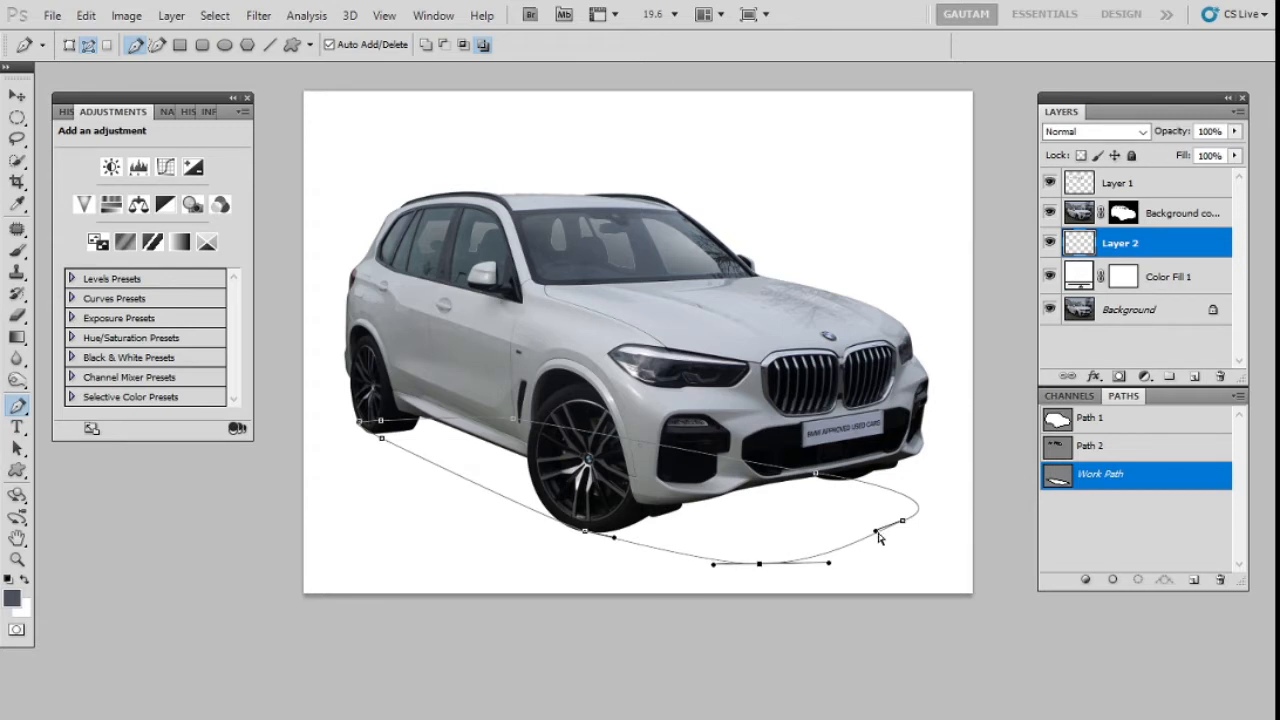
{"action": "left_click_drag", "start_coordinate": [877, 533], "coordinate": [889, 532]}
Fill the shadow path's area on Layer 2 with black using a 20-pixel feathered selection
{"action": "key", "text": "ctrl+Return"}
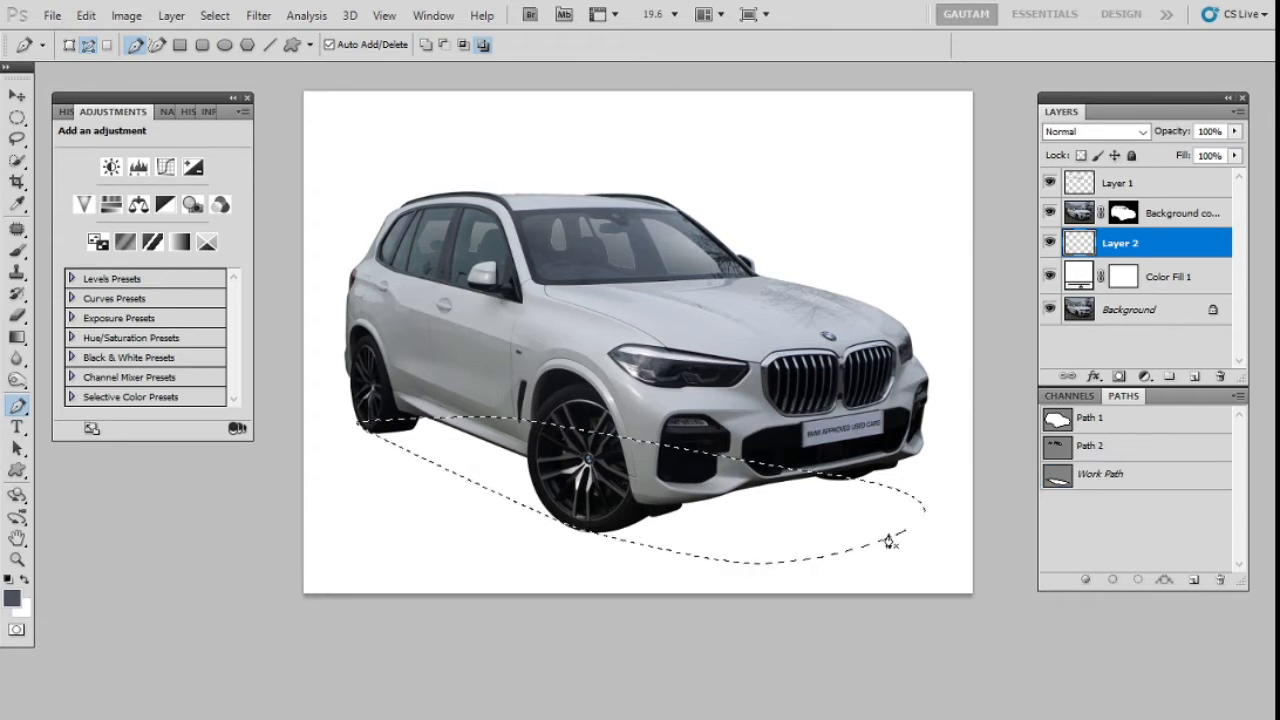
{"action": "key", "text": "shift+F6"}
{"action": "type", "text": "20"}
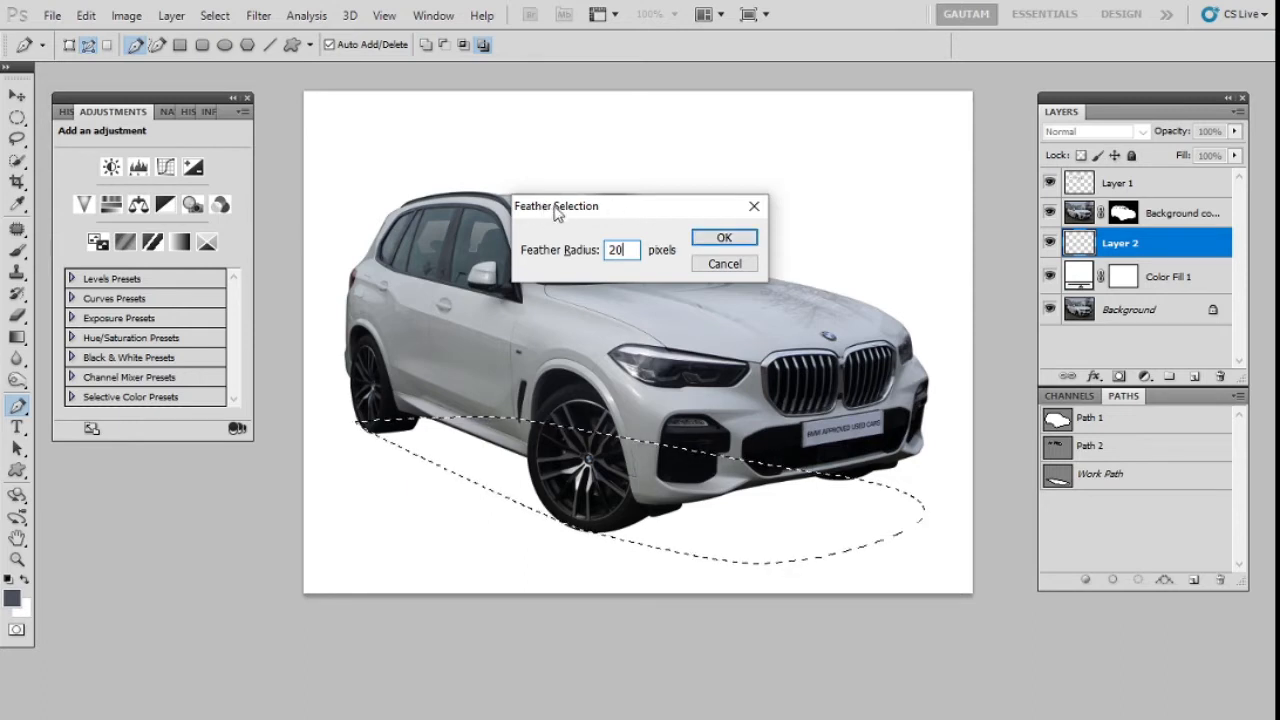
{"action": "left_click", "coordinate": [724, 240]}
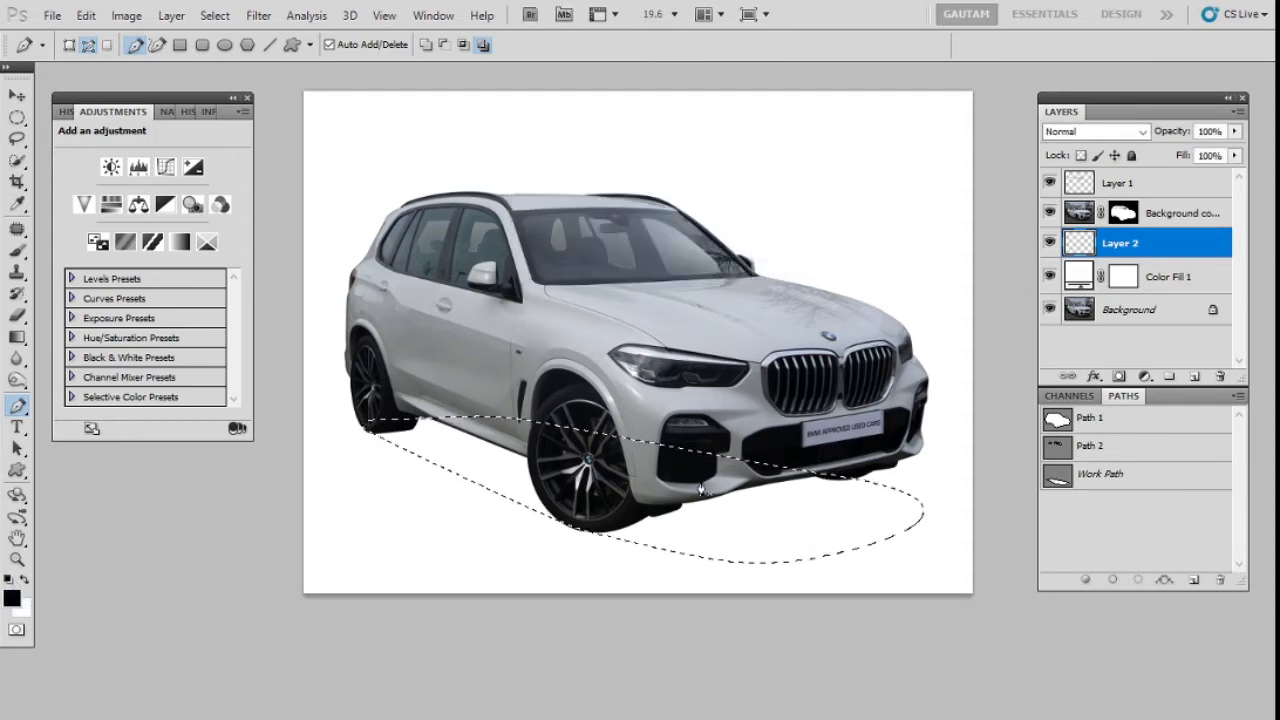
{"action": "key", "text": "alt+BackSpace"}
{"action": "key", "text": "ctrl+d"}
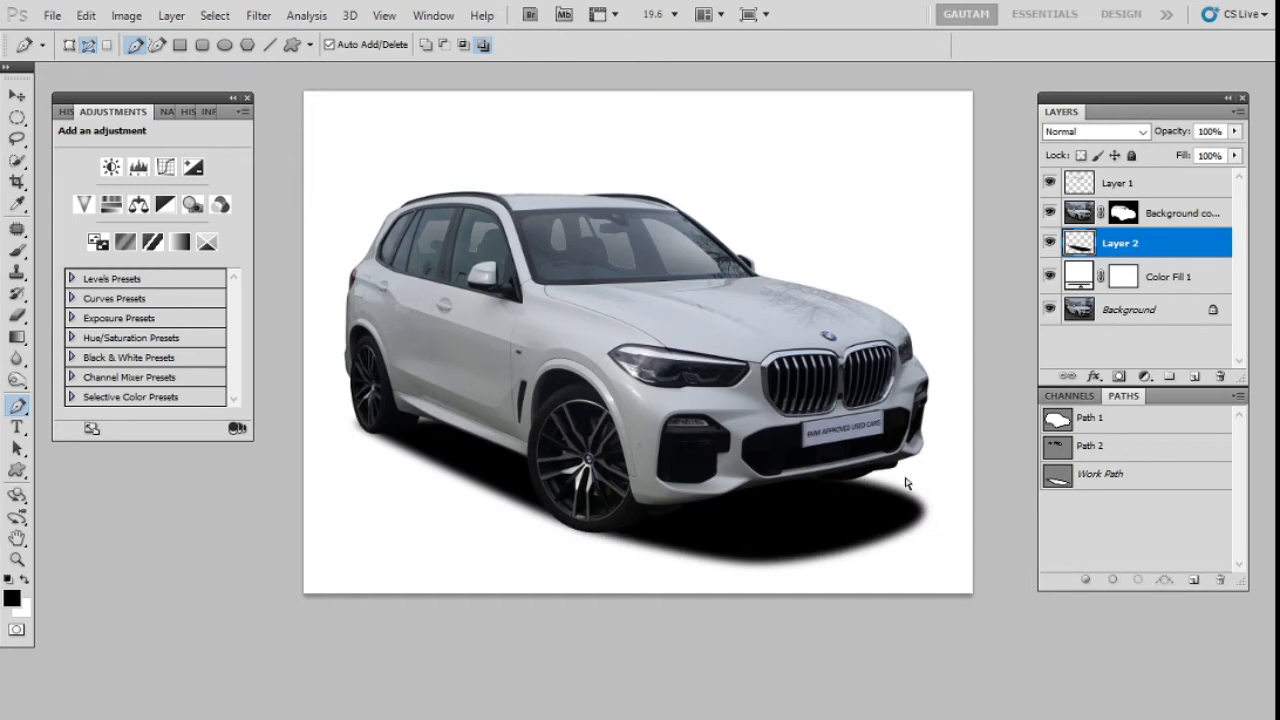
Warp the black shadow so its edges follow the tyres and the underside of the car
{"action": "key", "text": "ctrl+t"}
{"action": "left_click", "coordinate": [876, 47]}
{"action": "scroll", "coordinate": [642, 459], "scroll_direction": "up", "scroll_amount": 1}
{"action": "left_click_drag", "start_coordinate": [510, 611], "coordinate": [486, 631]}
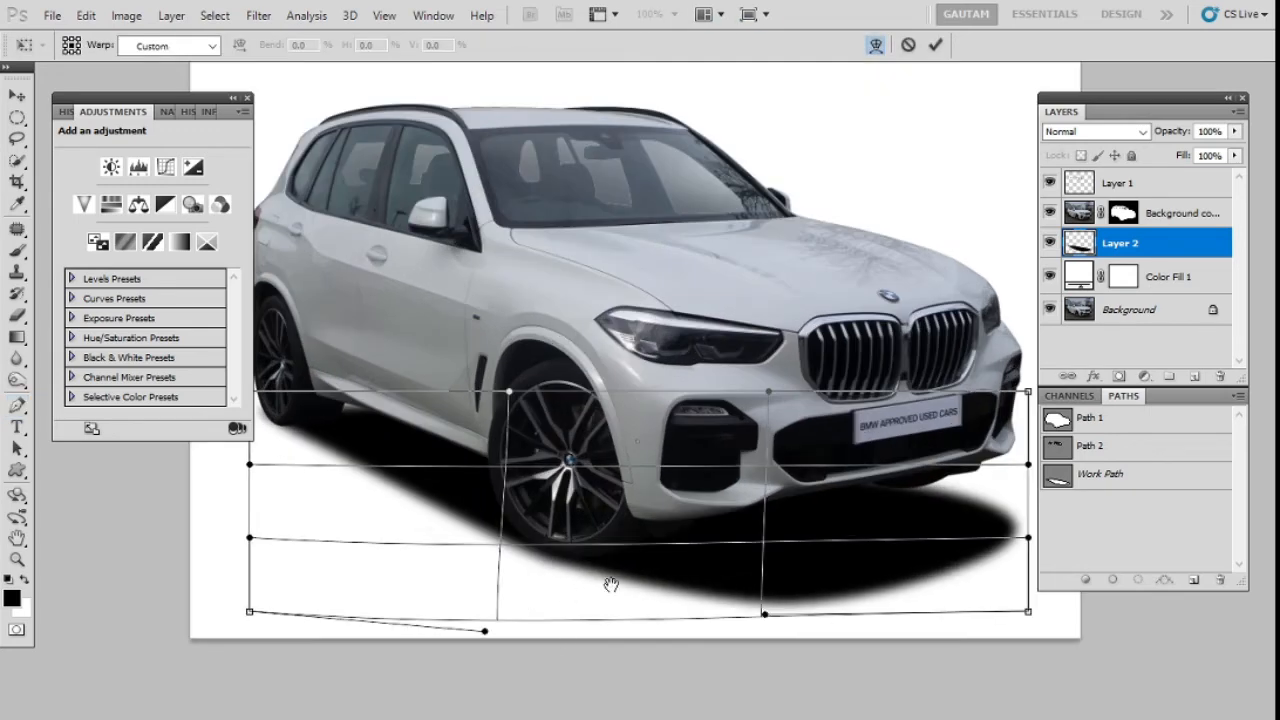
{"action": "left_click_drag", "start_coordinate": [609, 586], "coordinate": [413, 531]}
{"action": "left_click_drag", "start_coordinate": [833, 484], "coordinate": [875, 467]}
{"action": "scroll", "coordinate": [876, 470], "scroll_direction": "left", "scroll_amount": 5}
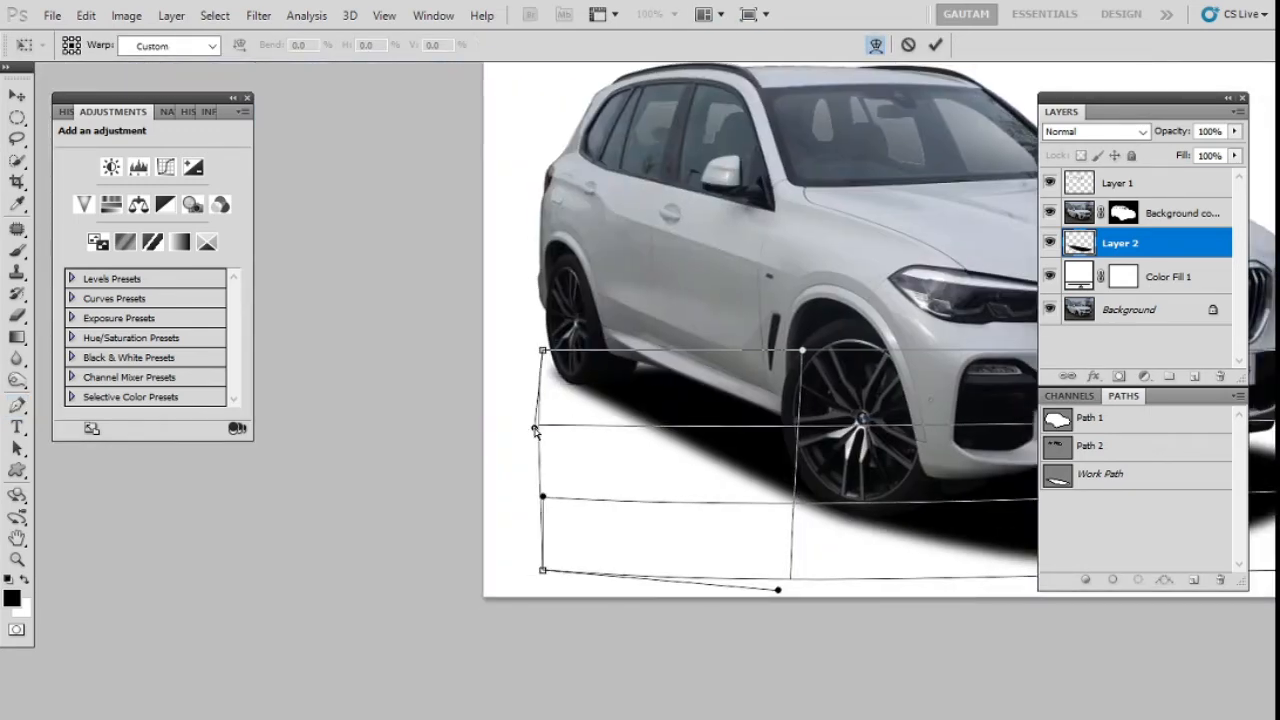
{"action": "left_click_drag", "start_coordinate": [548, 358], "coordinate": [537, 358]}
{"action": "scroll", "coordinate": [362, 370], "scroll_direction": "right", "scroll_amount": 5}
{"action": "key", "text": "p"}
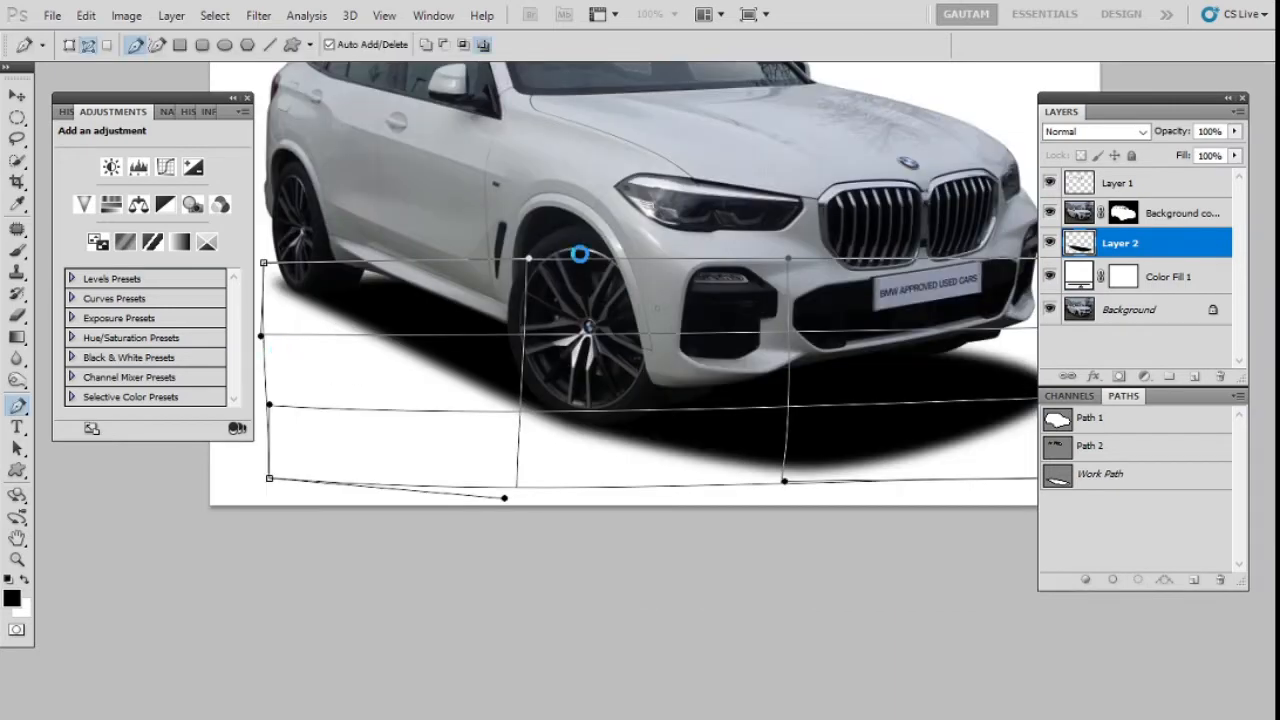
{"action": "key", "text": "Return"}
{"action": "key", "text": "ctrl+0"}
Add a layer mask to Layer 2 and fade the shadow in front of the bumper with a 900 px black brush at 20% opacity
{"action": "left_click", "coordinate": [1119, 377]}
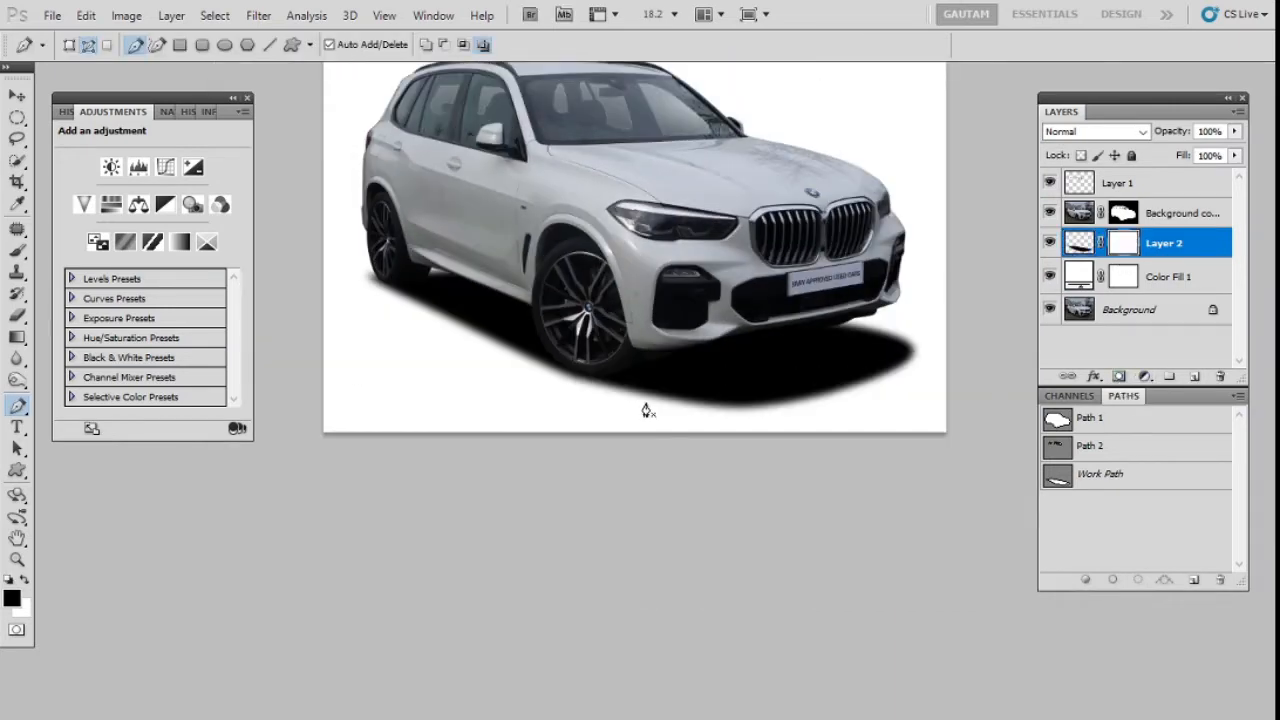
{"action": "key", "text": "b"}
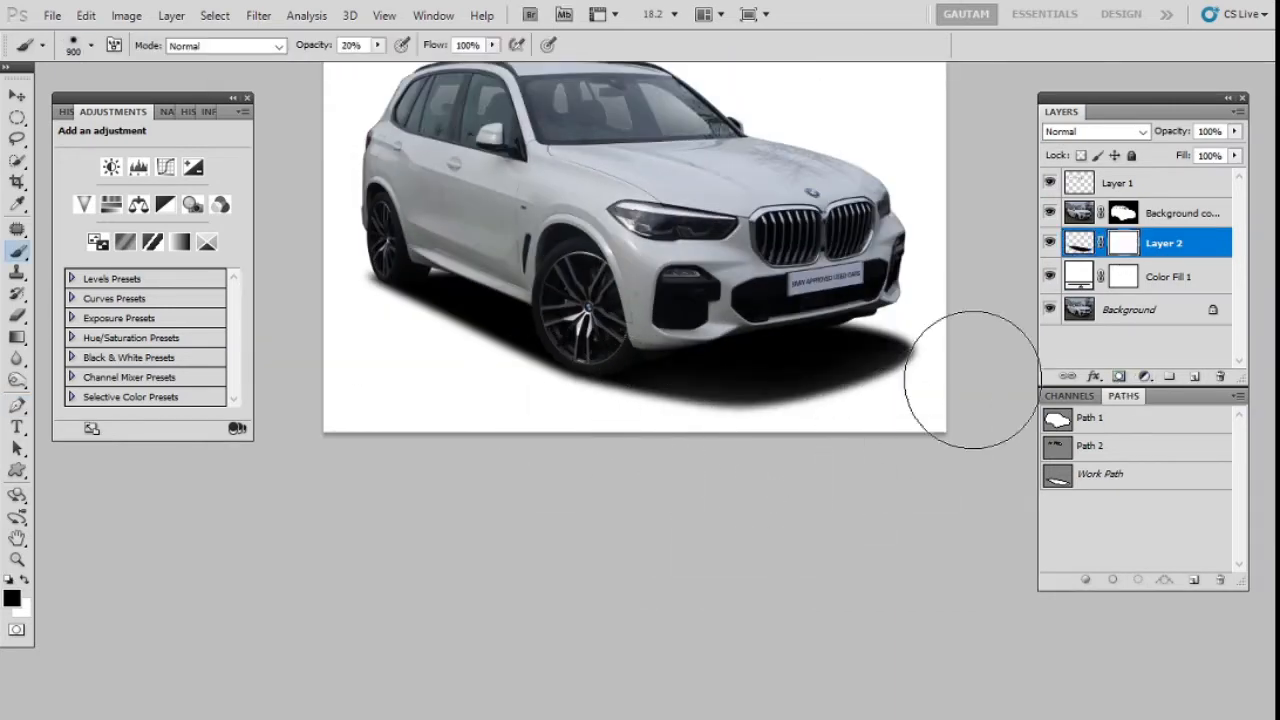
{"action": "left_click_drag", "start_coordinate": [949, 423], "coordinate": [866, 528]}
{"action": "key", "text": "2"}
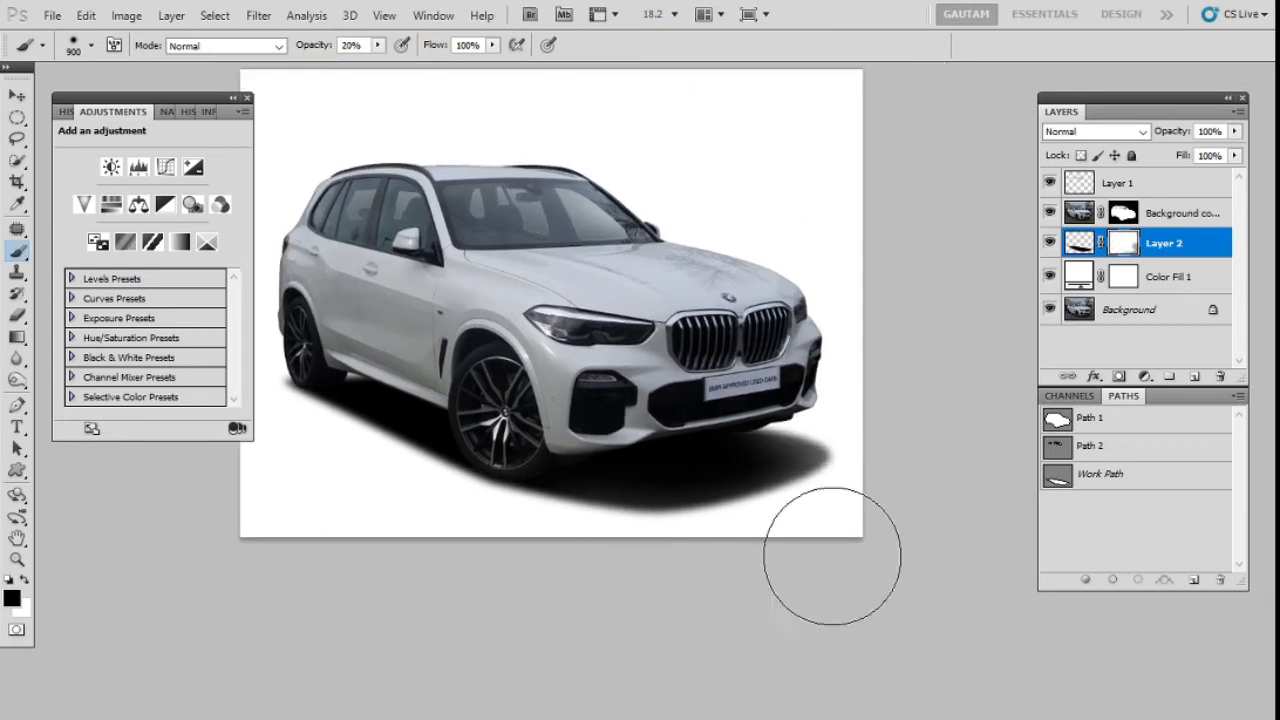
{"action": "left_click_drag", "start_coordinate": [614, 594], "coordinate": [815, 426]}
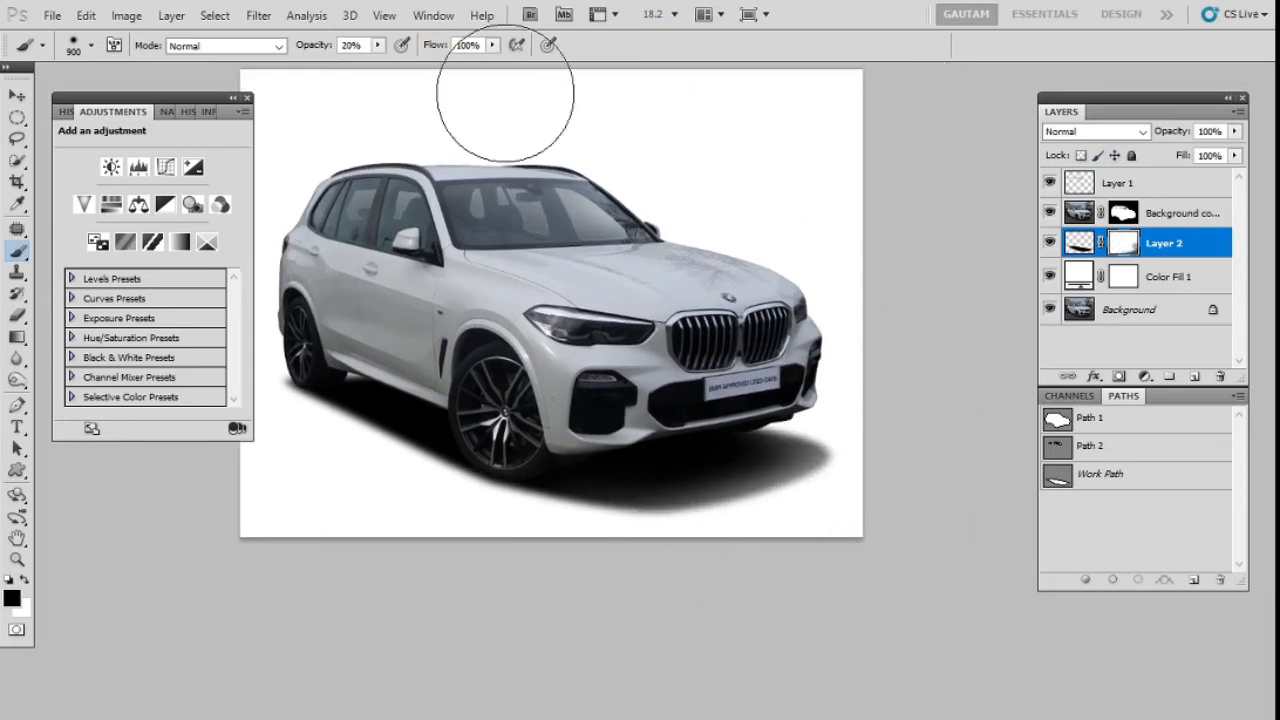
Soften the shadow's outer edge below the front bumper on the mask with a 600 px brush at 10% opacity
{"action": "scroll", "coordinate": [719, 571], "scroll_direction": "up", "scroll_amount": 1}
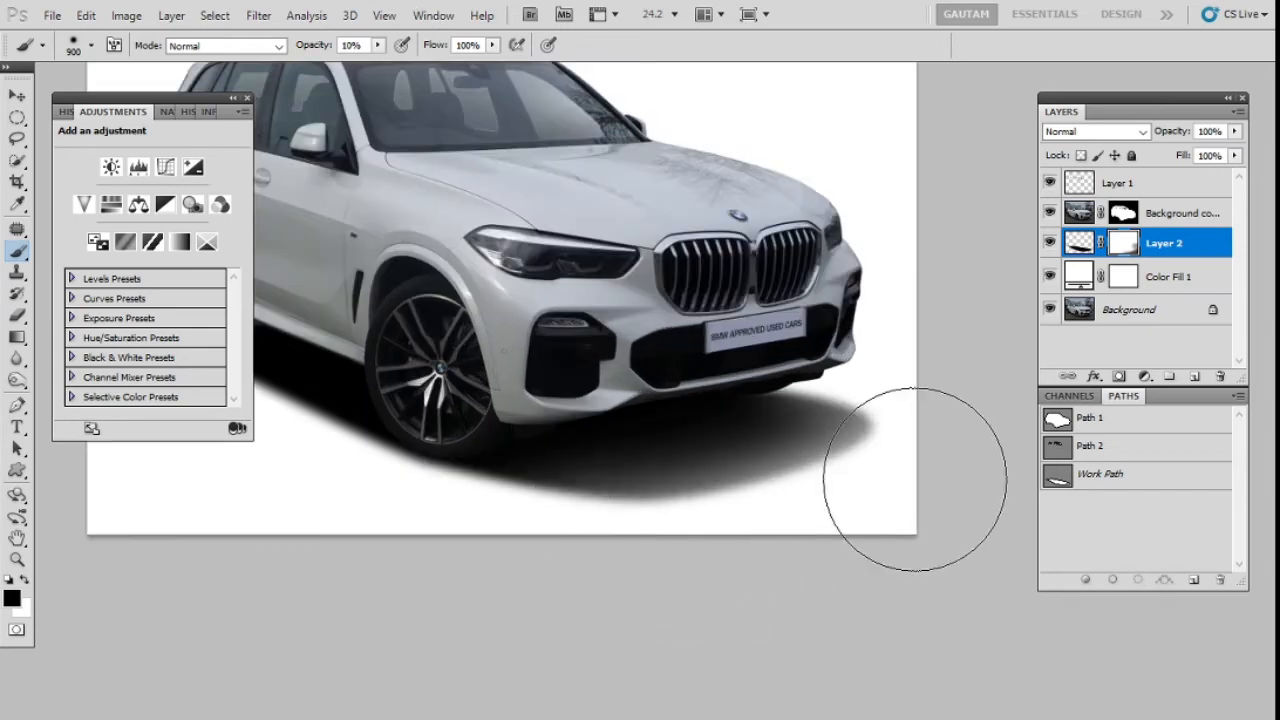
{"action": "key", "text": "bracketleft"}
{"action": "key", "text": "bracketleft"}
{"action": "key", "text": "bracketleft"}
{"action": "key", "text": "bracketleft"}
{"action": "key", "text": "bracketleft"}
{"action": "key", "text": "bracketleft"}
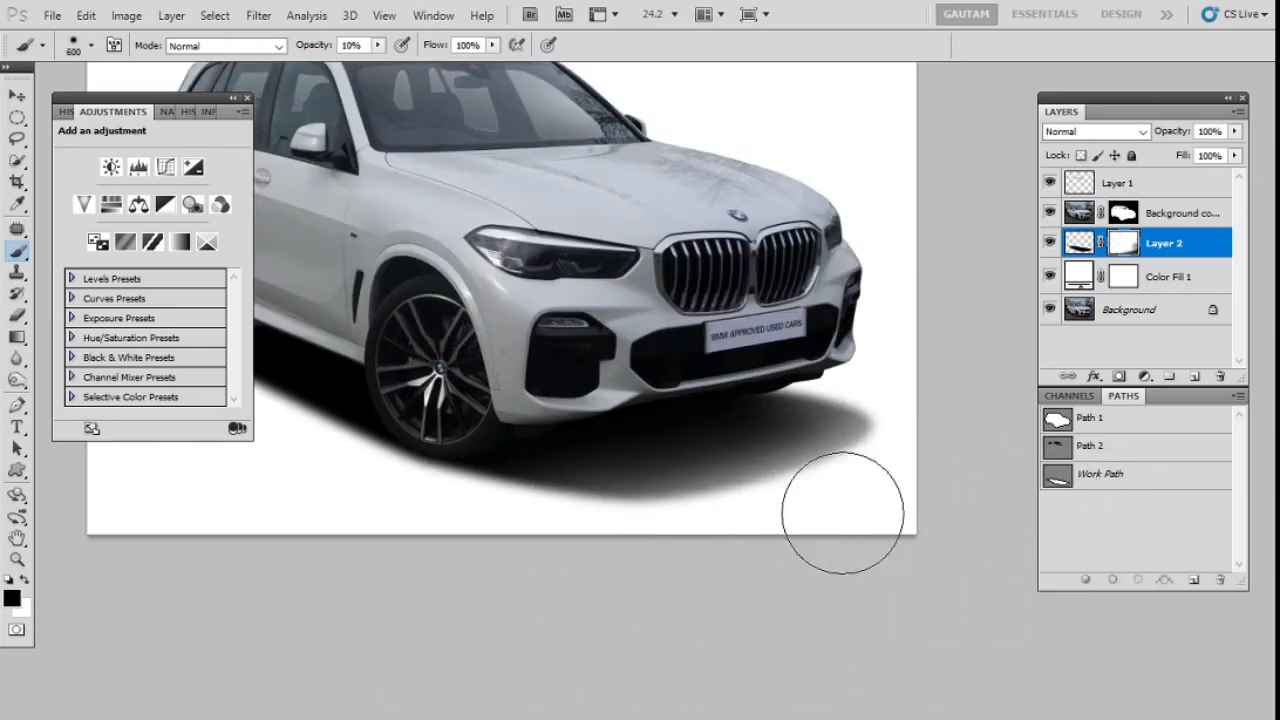
Fade the shadow between the rear and front tyres on the mask with a 500 px brush at 10% opacity
{"action": "scroll", "coordinate": [757, 486], "scroll_direction": "left", "scroll_amount": 3}
{"action": "scroll", "coordinate": [639, 396], "scroll_direction": "up", "scroll_amount": 1}
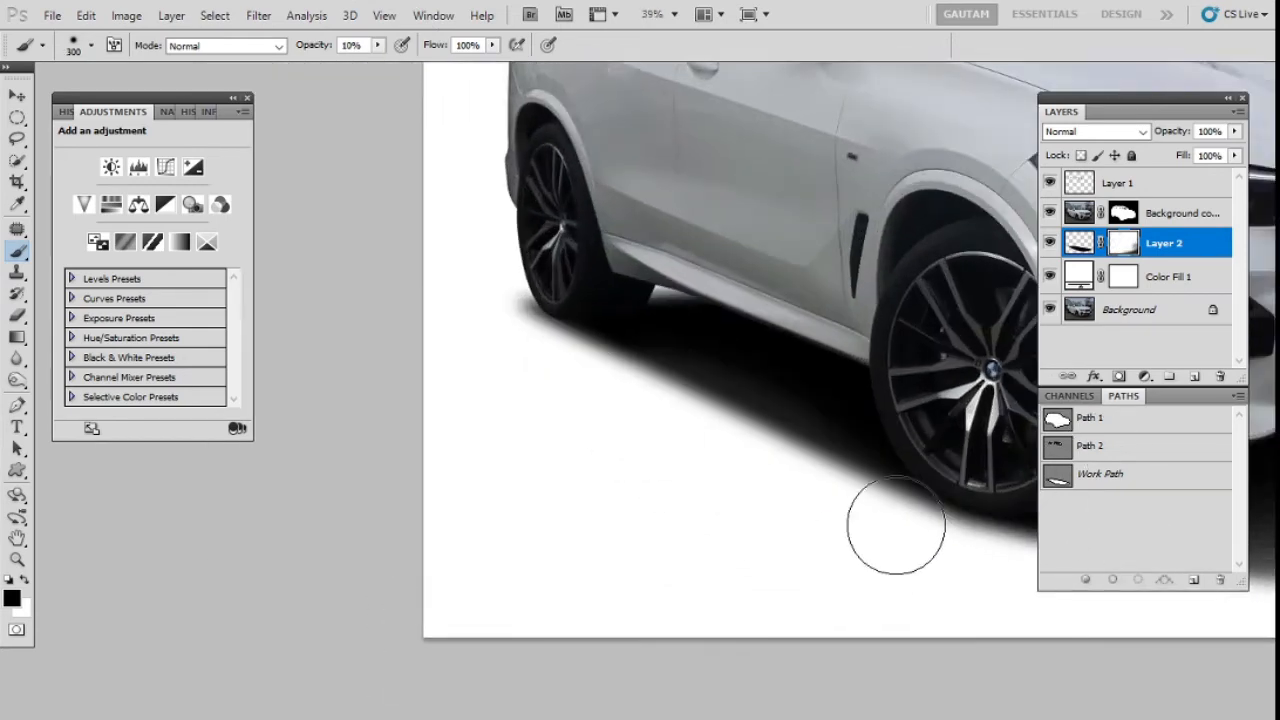
{"action": "key", "text": "bracketright"}
{"action": "key", "text": "bracketright"}
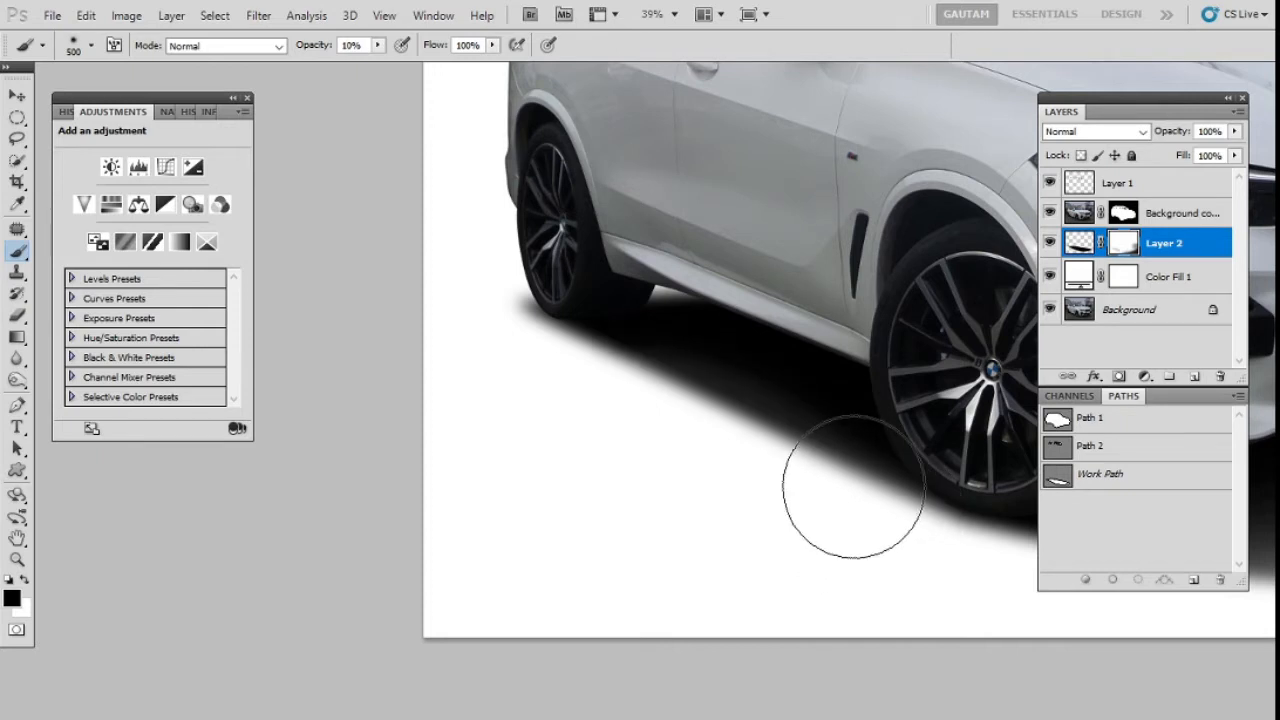
{"action": "mouse_move", "coordinate": [851, 489]}
{"action": "left_mouse_down"}
{"action": "mouse_move", "coordinate": [697, 469]}
{"action": "mouse_move", "coordinate": [857, 520]}
{"action": "mouse_move", "coordinate": [728, 285]}
{"action": "left_mouse_up"}
Soften the shadow edge beside the rear tyre on the mask with a 150 px brush at 10% opacity
{"action": "key", "text": "bracketleft"}
{"action": "key", "text": "bracketleft"}
{"action": "key", "text": "bracketleft"}
{"action": "key", "text": "bracketleft"}
{"action": "key", "text": "bracketleft"}
{"action": "key", "text": "bracketleft"}
{"action": "key", "text": "bracketleft"}
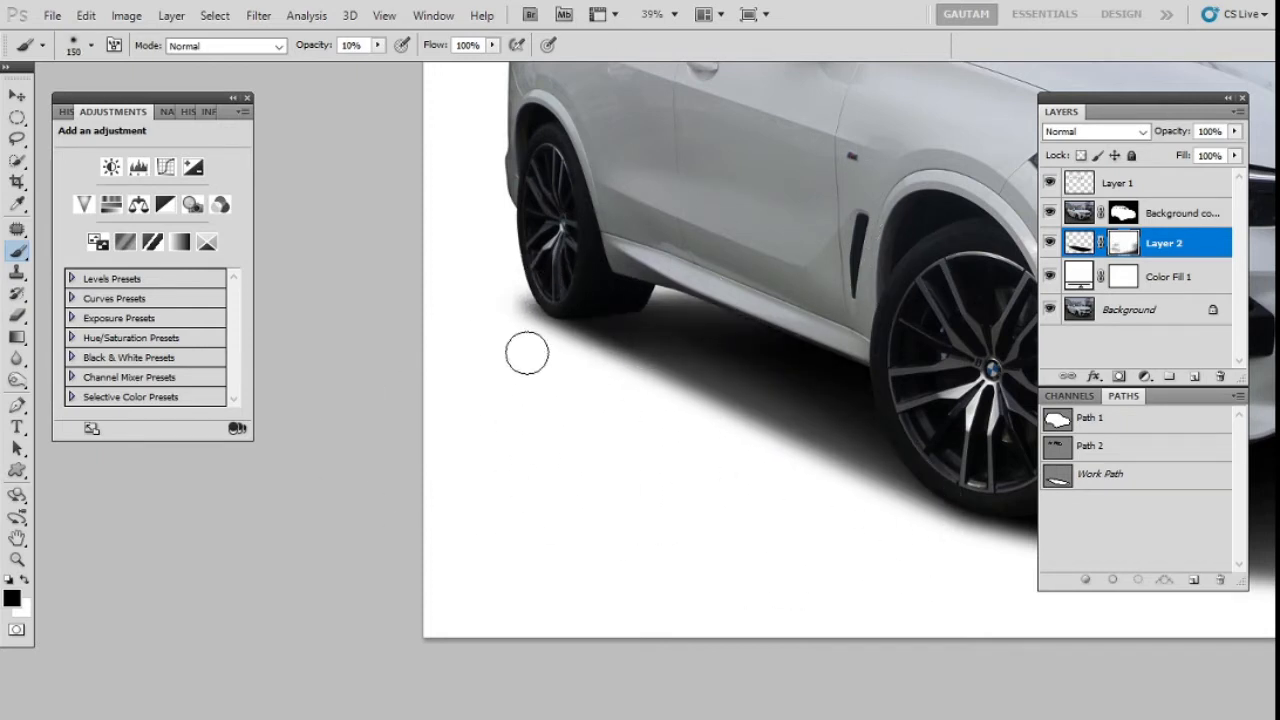
Soften the outer shadow edge between the rear and front tyres on the Layer 2 mask with a 600 px brush at 10% opacity
{"action": "key", "text": "bracketright"}
{"action": "key", "text": "bracketright"}
{"action": "key", "text": "bracketright"}
{"action": "key", "text": "bracketright"}
{"action": "key", "text": "bracketright"}
{"action": "key", "text": "bracketright"}
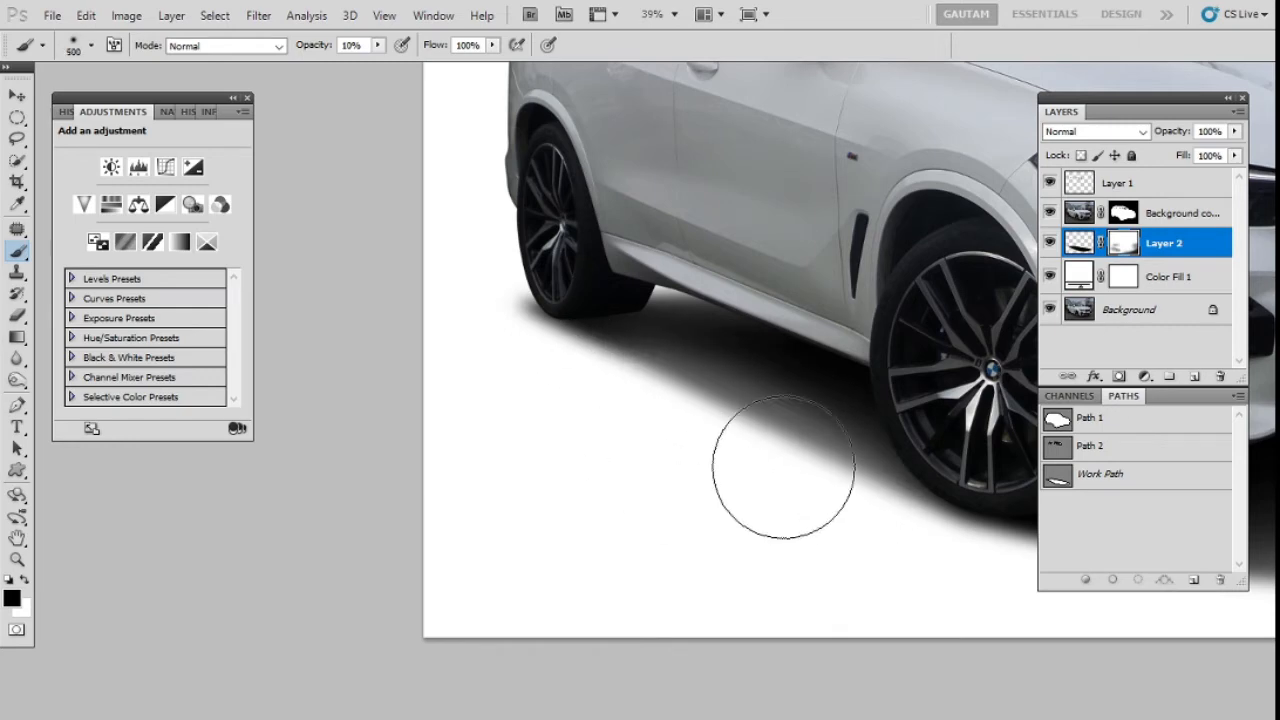
{"action": "key", "text": "bracketright"}
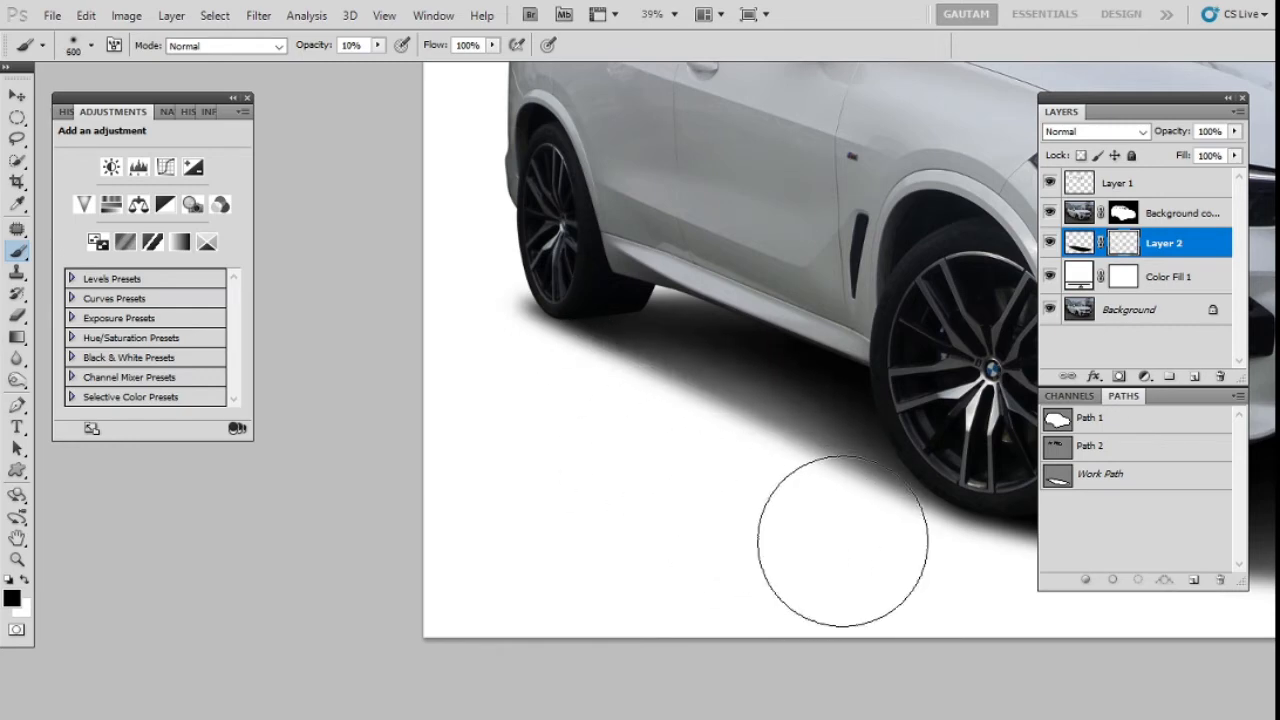
{"action": "mouse_move", "coordinate": [843, 541]}
{"action": "left_mouse_down"}
{"action": "mouse_move", "coordinate": [589, 432]}
{"action": "mouse_move", "coordinate": [768, 524]}
{"action": "left_mouse_up"}
{"action": "left_click_drag", "start_coordinate": [1000, 630], "coordinate": [690, 480]}
Fade the shadow's outer edge below the front tyre and bumper with the 600 px black brush at 10% opacity
{"action": "scroll", "coordinate": [774, 536], "scroll_direction": "down", "scroll_amount": 3}
{"action": "left_click_drag", "start_coordinate": [888, 488], "coordinate": [740, 524]}
{"action": "mouse_move", "coordinate": [569, 490]}
{"action": "left_mouse_down"}
{"action": "mouse_move", "coordinate": [828, 512]}
{"action": "mouse_move", "coordinate": [728, 555]}
{"action": "left_mouse_up"}
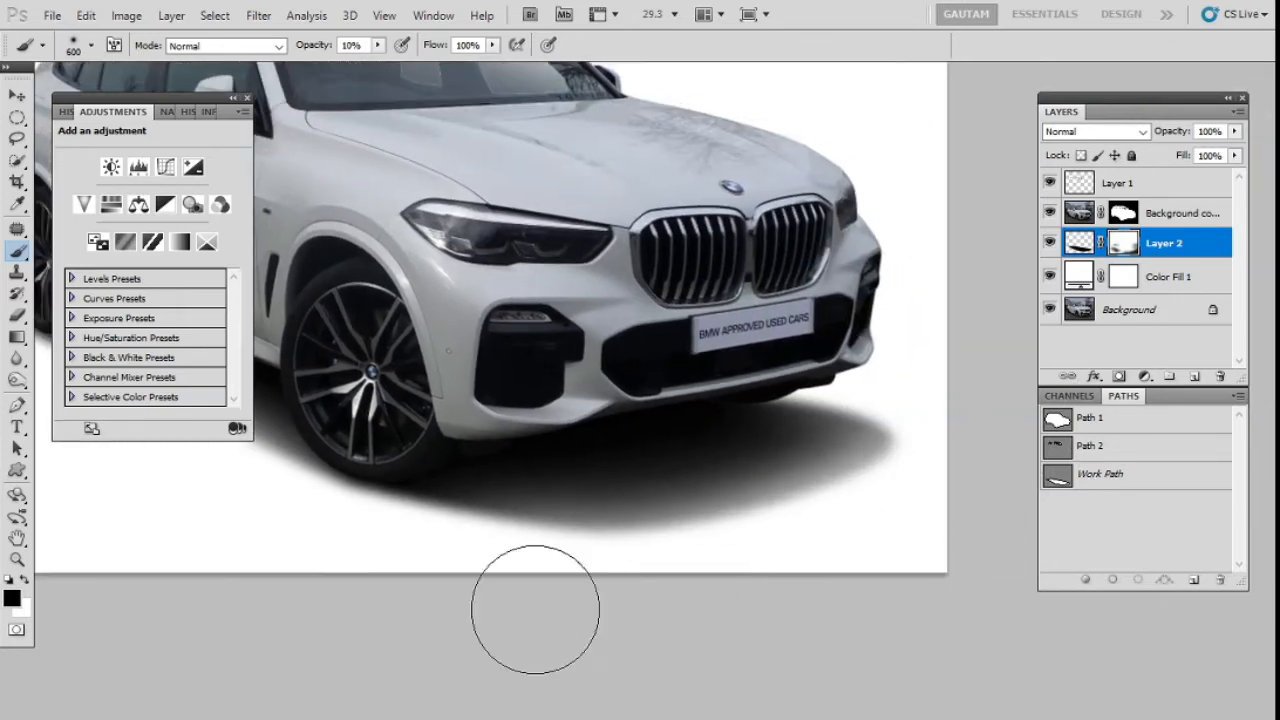
{"action": "scroll", "coordinate": [536, 610], "scroll_direction": "down", "scroll_amount": 3}
{"action": "mouse_move", "coordinate": [477, 565]}
{"action": "left_mouse_down"}
{"action": "mouse_move", "coordinate": [546, 571]}
{"action": "mouse_move", "coordinate": [717, 625]}
{"action": "left_mouse_up"}
Fade the outer shadow along the car's side on the mask with a 500 px black brush at 30% opacity
{"action": "scroll", "coordinate": [498, 578], "scroll_direction": "up", "scroll_amount": 5}
{"action": "key", "text": "bracketleft"}
{"action": "key", "text": "3"}
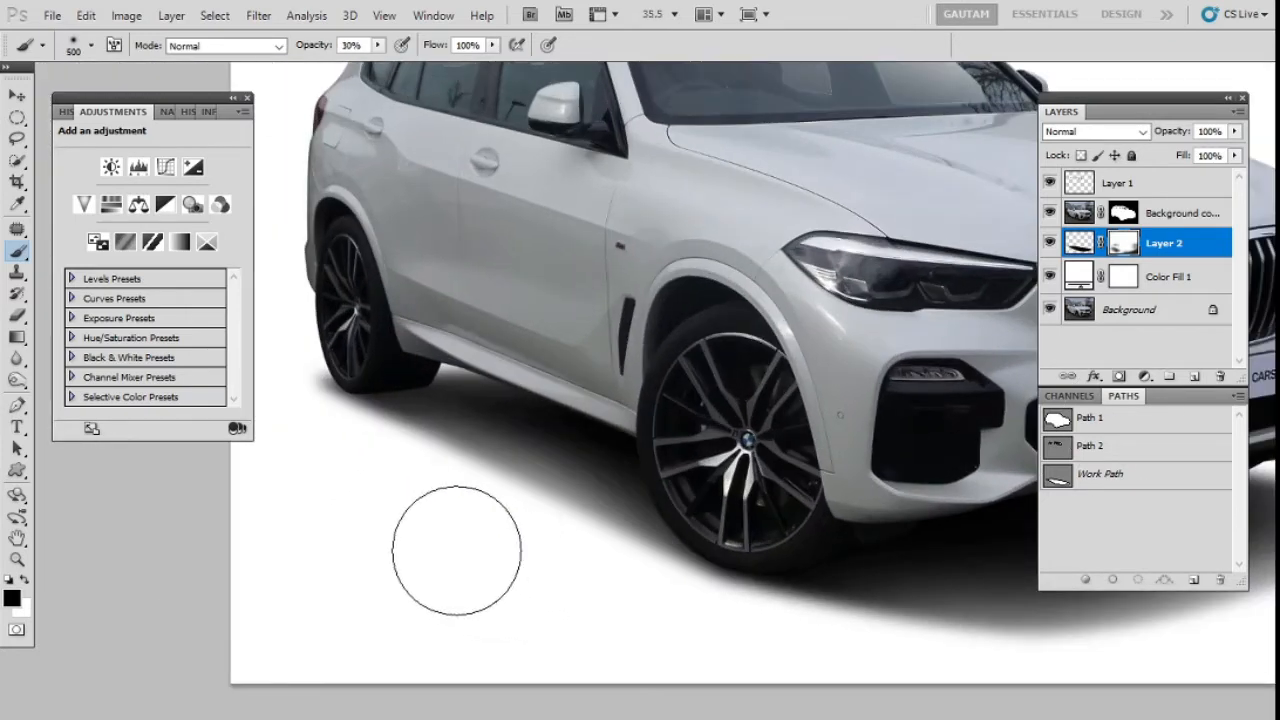
{"action": "mouse_move", "coordinate": [456, 550]}
{"action": "left_mouse_down"}
{"action": "mouse_move", "coordinate": [591, 571]}
{"action": "mouse_move", "coordinate": [591, 609]}
{"action": "left_mouse_up"}
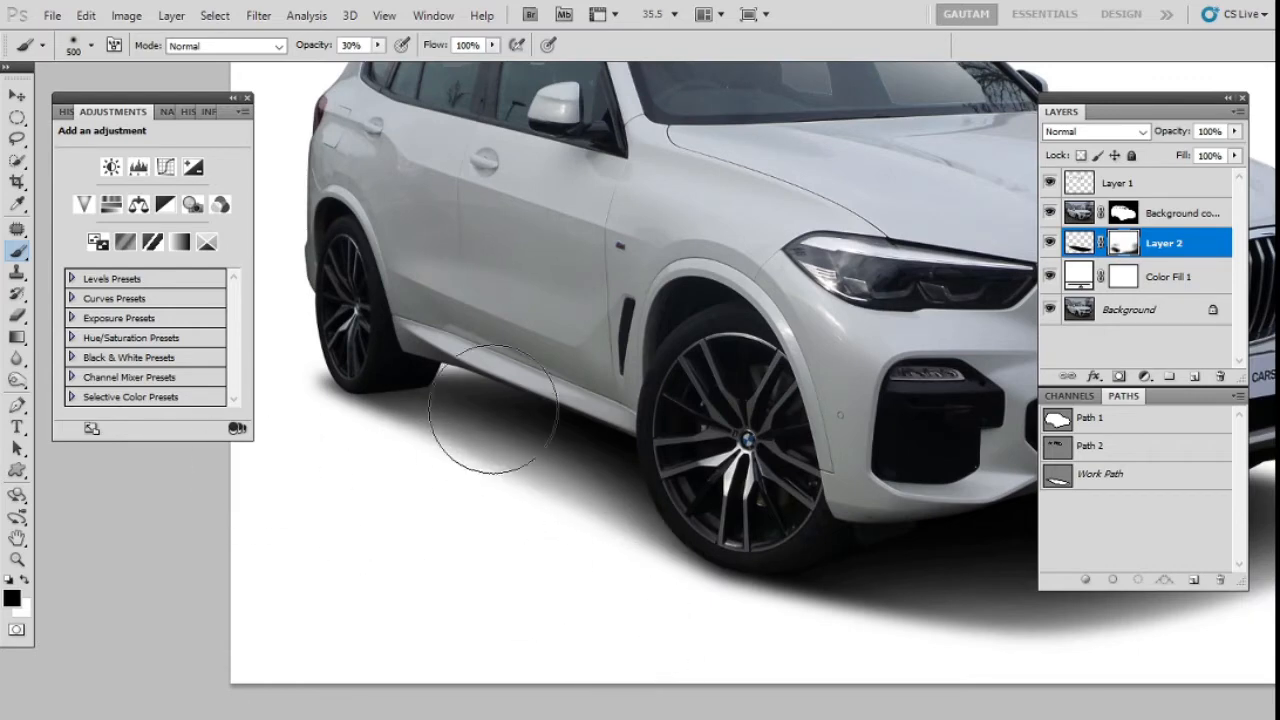
Switch to white and rebuild the shadow beneath the front bumper on the mask with a 400 px brush at 10% opacity
{"action": "key", "text": "x"}
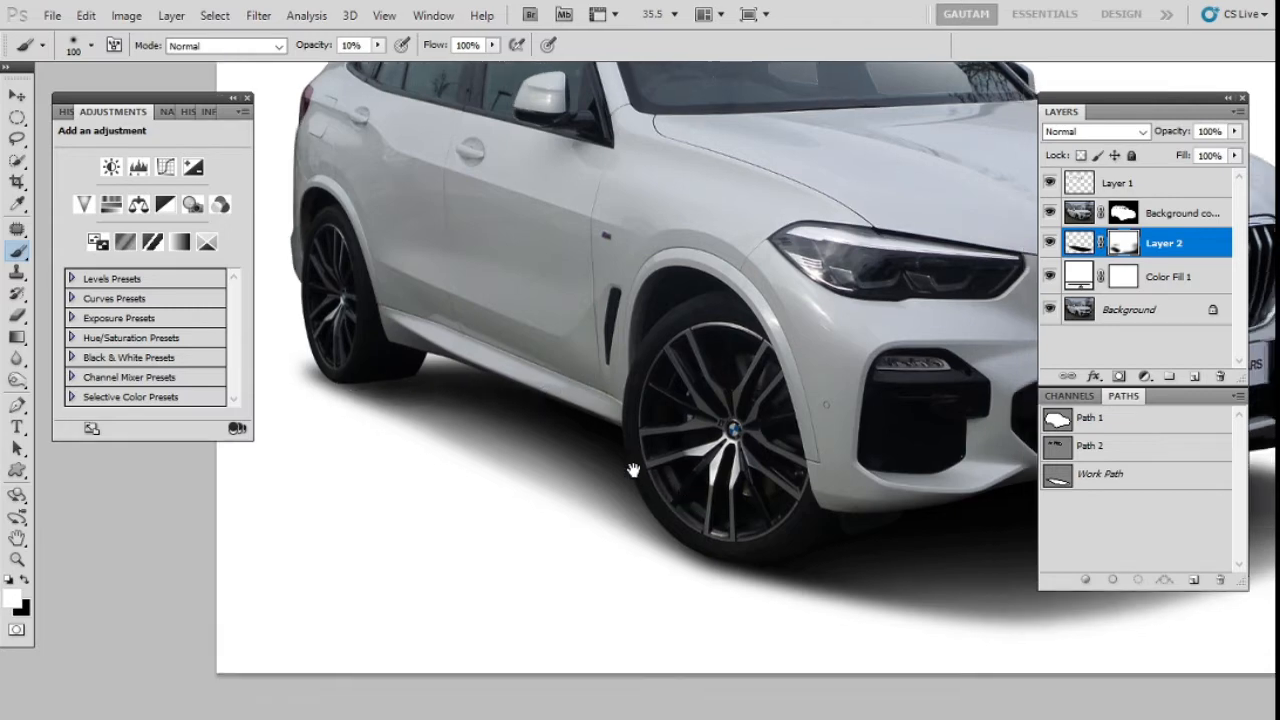
{"action": "left_click_drag", "start_coordinate": [783, 530], "coordinate": [568, 432]}
{"action": "key", "text": "bracketright"}
{"action": "key", "text": "bracketright"}
{"action": "key", "text": "bracketright"}
{"action": "key", "text": "bracketright"}
{"action": "key", "text": "bracketright"}
{"action": "key", "text": "bracketright"}
{"action": "key", "text": "bracketright"}
{"action": "key", "text": "bracketright"}
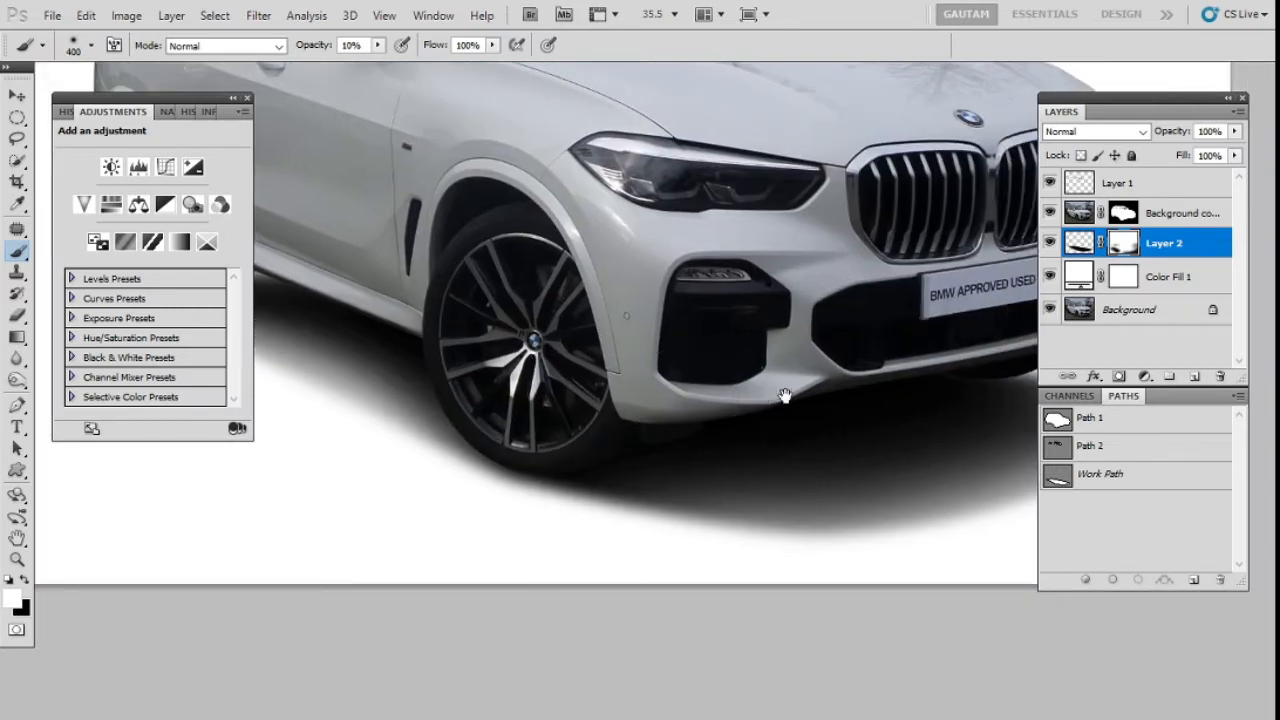
{"action": "left_click_drag", "start_coordinate": [786, 397], "coordinate": [564, 396]}
{"action": "key", "text": "bracketleft"}
{"action": "left_click_drag", "start_coordinate": [760, 349], "coordinate": [659, 347]}
{"action": "left_click_drag", "start_coordinate": [520, 411], "coordinate": [590, 405]}
Blend the front tyre's lower edge into the shadow on the car layer's mask with a 90 px black brush at 30% opacity
{"action": "left_click", "coordinate": [1127, 218]}
{"action": "scroll", "coordinate": [430, 440], "scroll_direction": "up", "scroll_amount": 5}
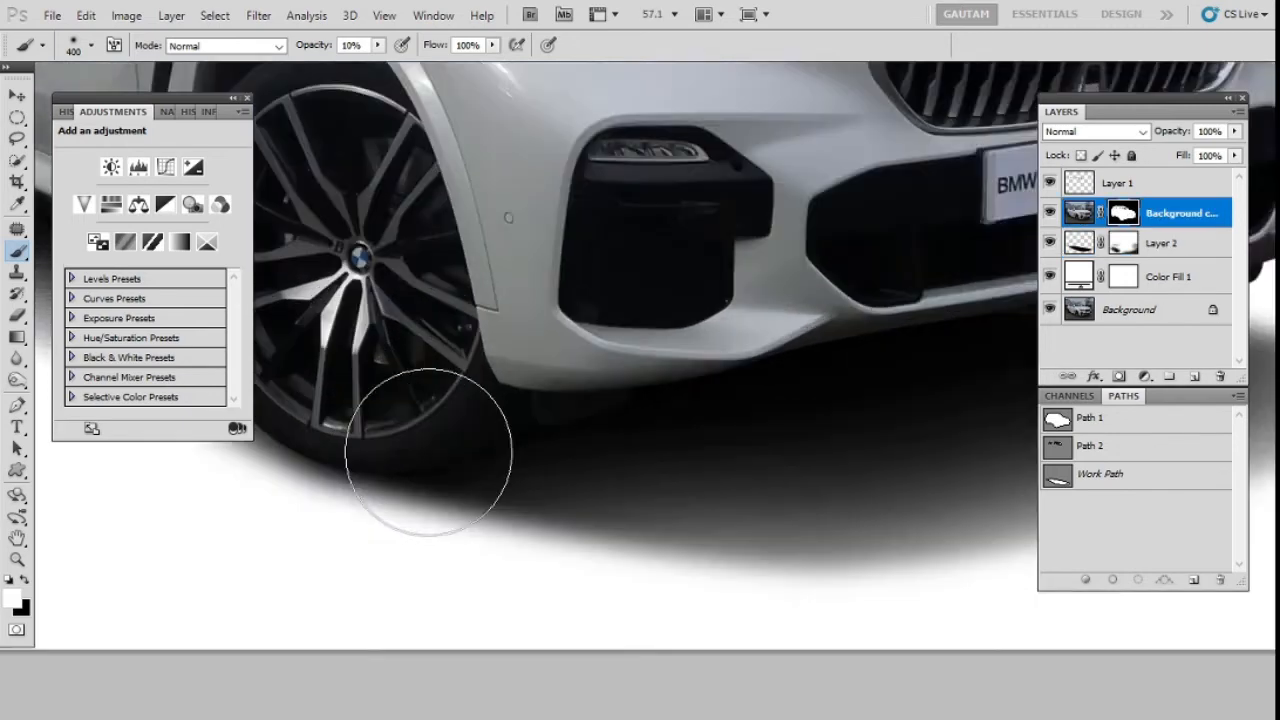
{"action": "key", "text": "bracketleft"}
{"action": "key", "text": "bracketleft"}
{"action": "key", "text": "bracketleft"}
{"action": "key", "text": "bracketleft"}
{"action": "key", "text": "bracketleft"}
{"action": "key", "text": "bracketleft"}
{"action": "key", "text": "bracketleft"}
{"action": "key", "text": "bracketleft"}
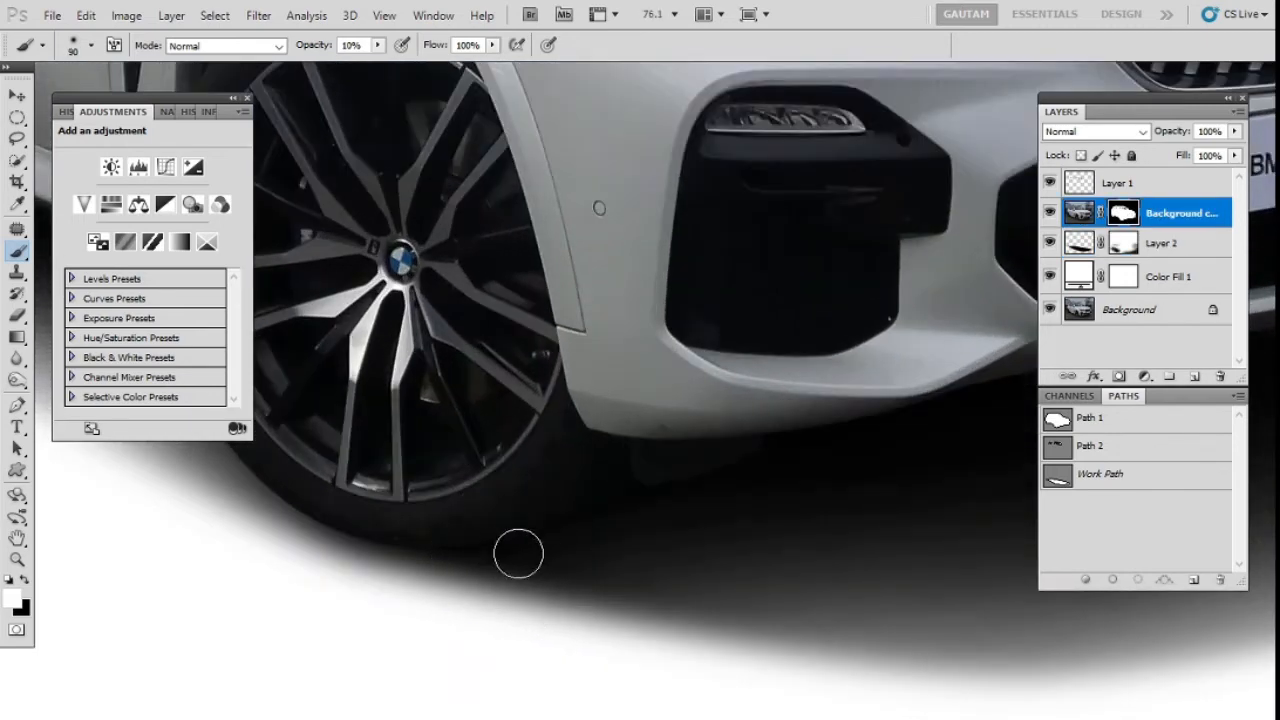
{"action": "key", "text": "x"}
{"action": "key", "text": "3"}
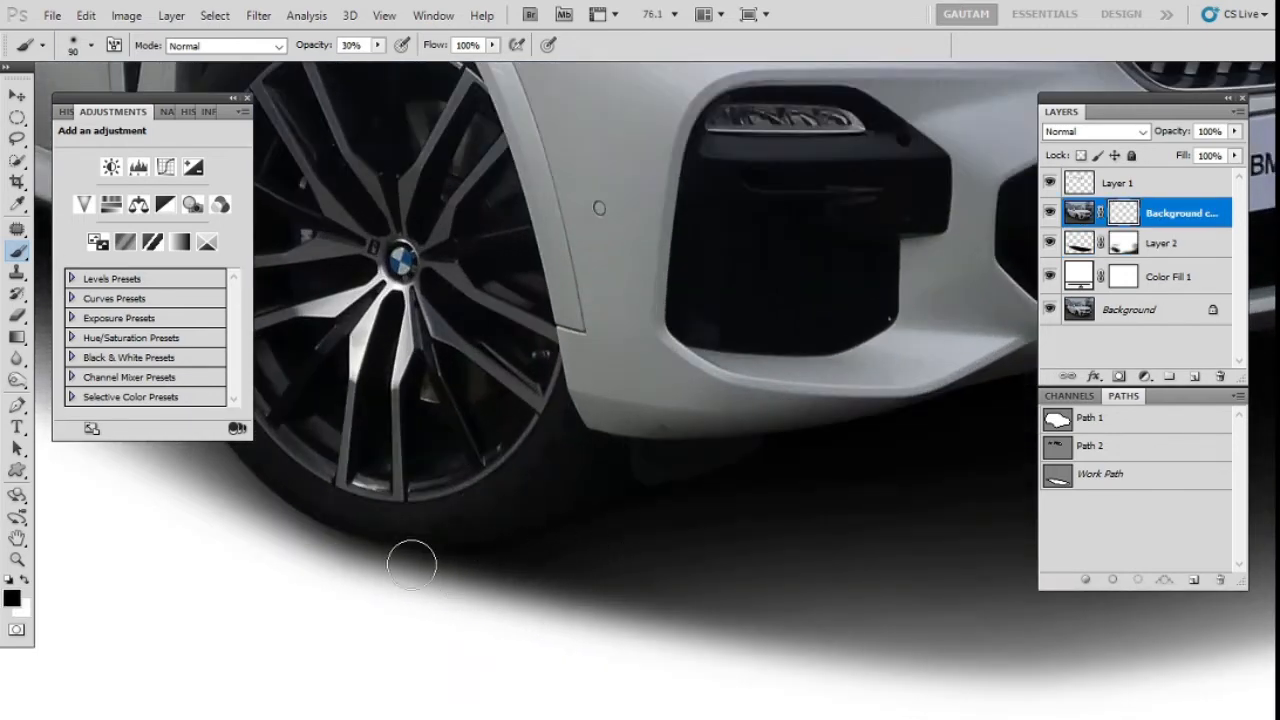
Blend the rear tyre's lower edge into the shadow on the car layer's mask with a 60 px brush at 38% opacity
{"action": "scroll", "coordinate": [540, 550], "scroll_direction": "up", "scroll_amount": 5}
{"action": "scroll", "coordinate": [540, 550], "scroll_direction": "left", "scroll_amount": 8}
{"action": "key", "text": "bracketleft"}
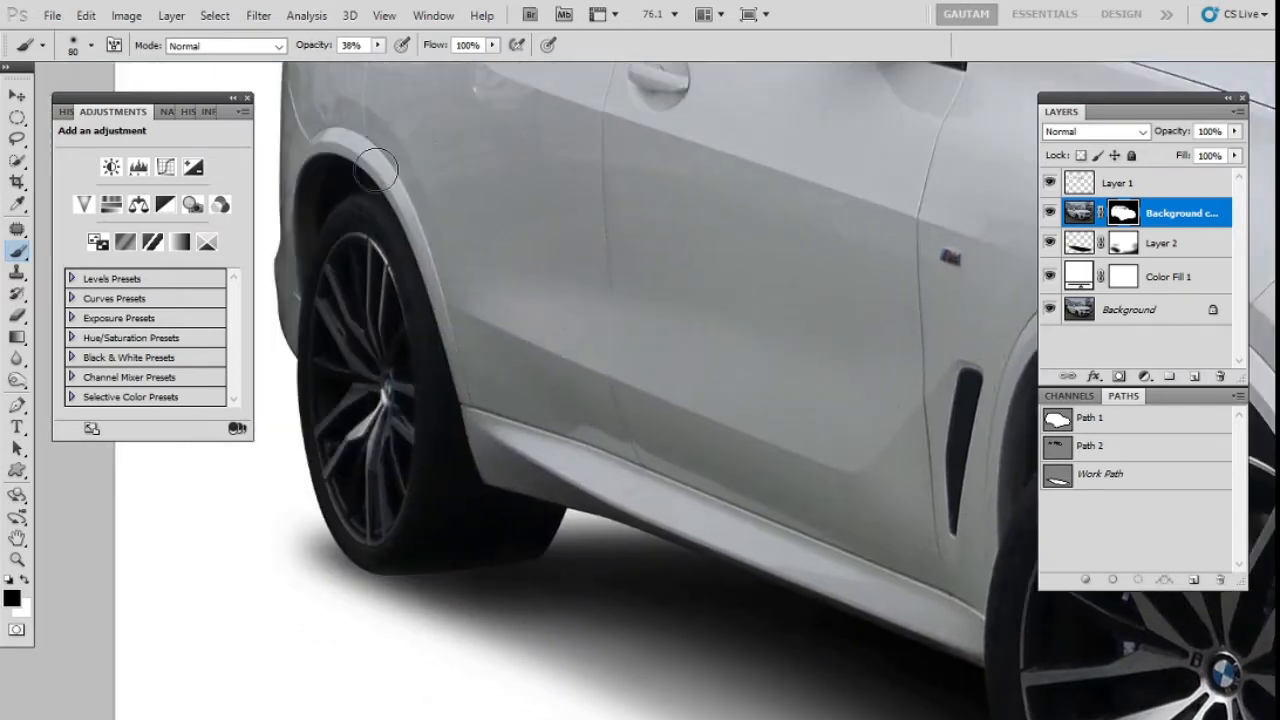
{"action": "key", "text": "bracketleft"}
{"action": "key", "text": "bracketleft"}
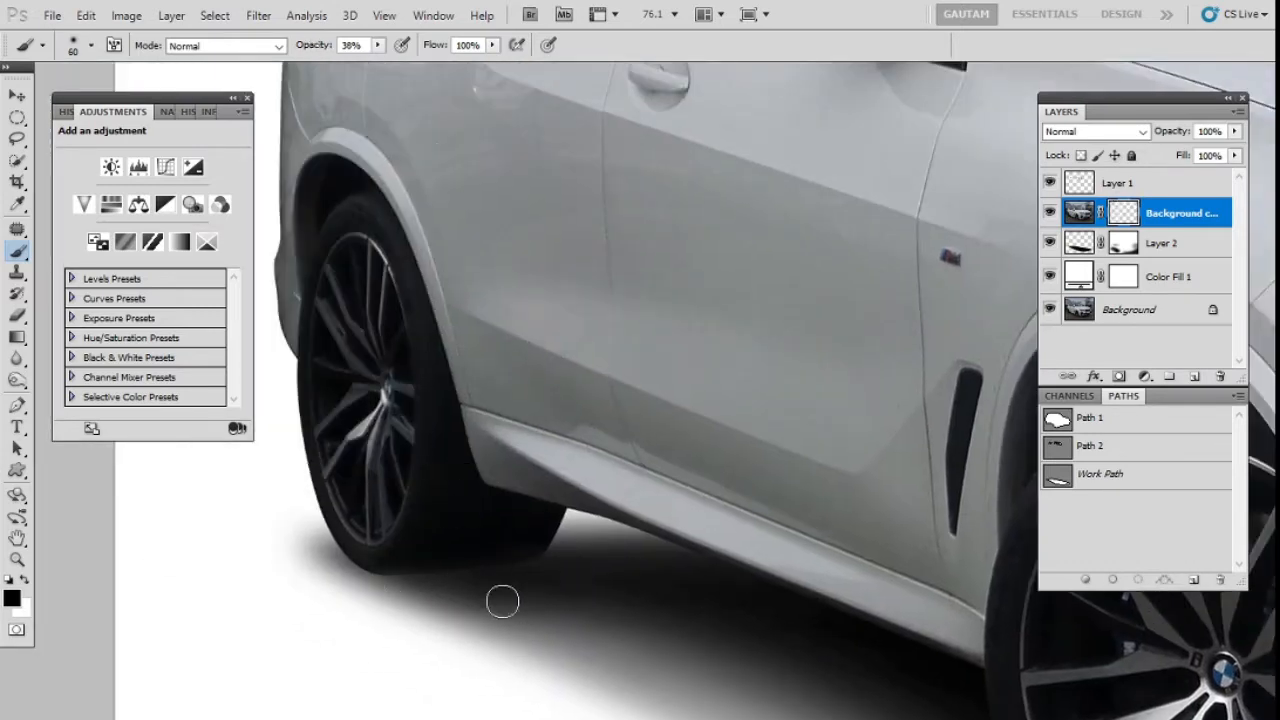
Blend the underside of the front bumper into the shadow on the car layer's mask with the 60 px brush at 38% opacity
{"action": "scroll", "coordinate": [508, 601], "scroll_direction": "down", "scroll_amount": 3}
{"action": "left_click_drag", "start_coordinate": [985, 695], "coordinate": [128, 437]}
{"action": "left_click_drag", "start_coordinate": [908, 408], "coordinate": [640, 436]}
{"action": "scroll", "coordinate": [572, 427], "scroll_direction": "up", "scroll_amount": 4}
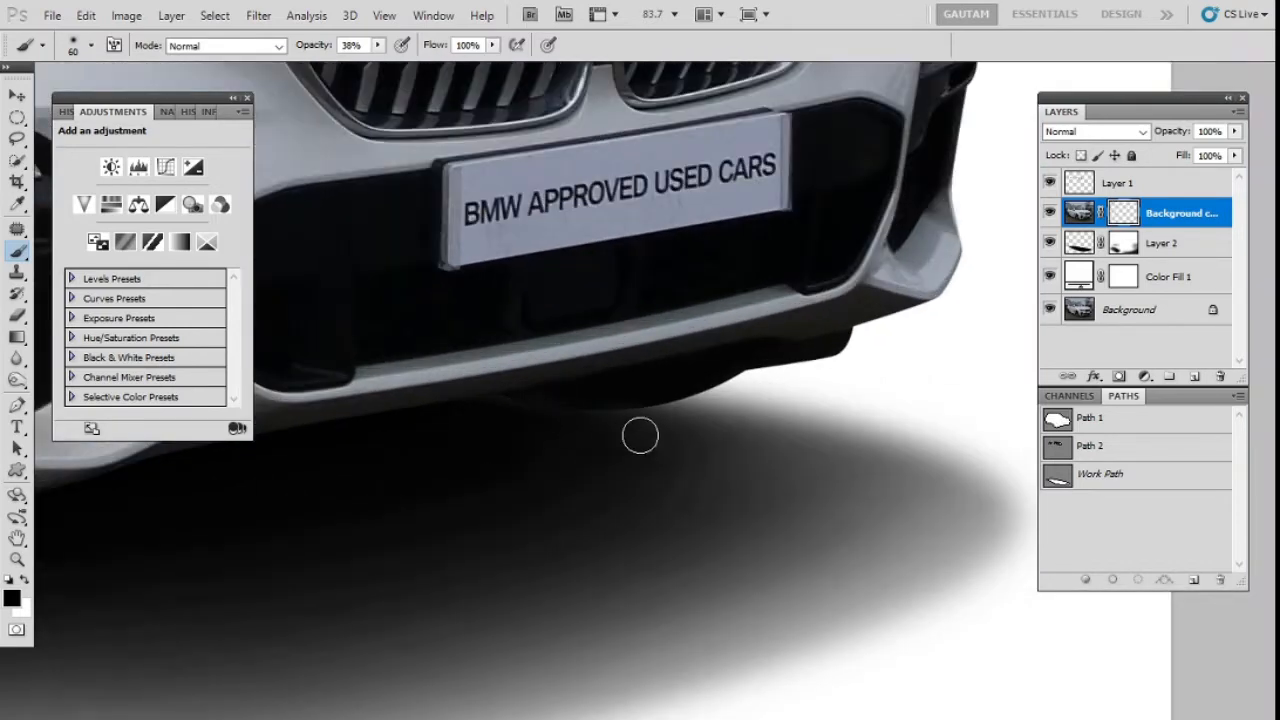
Add a new layer above Layer 2 and set up a soft round black brush with 0% hardness and 100% opacity
{"action": "scroll", "coordinate": [588, 489], "scroll_direction": "down", "scroll_amount": 3}
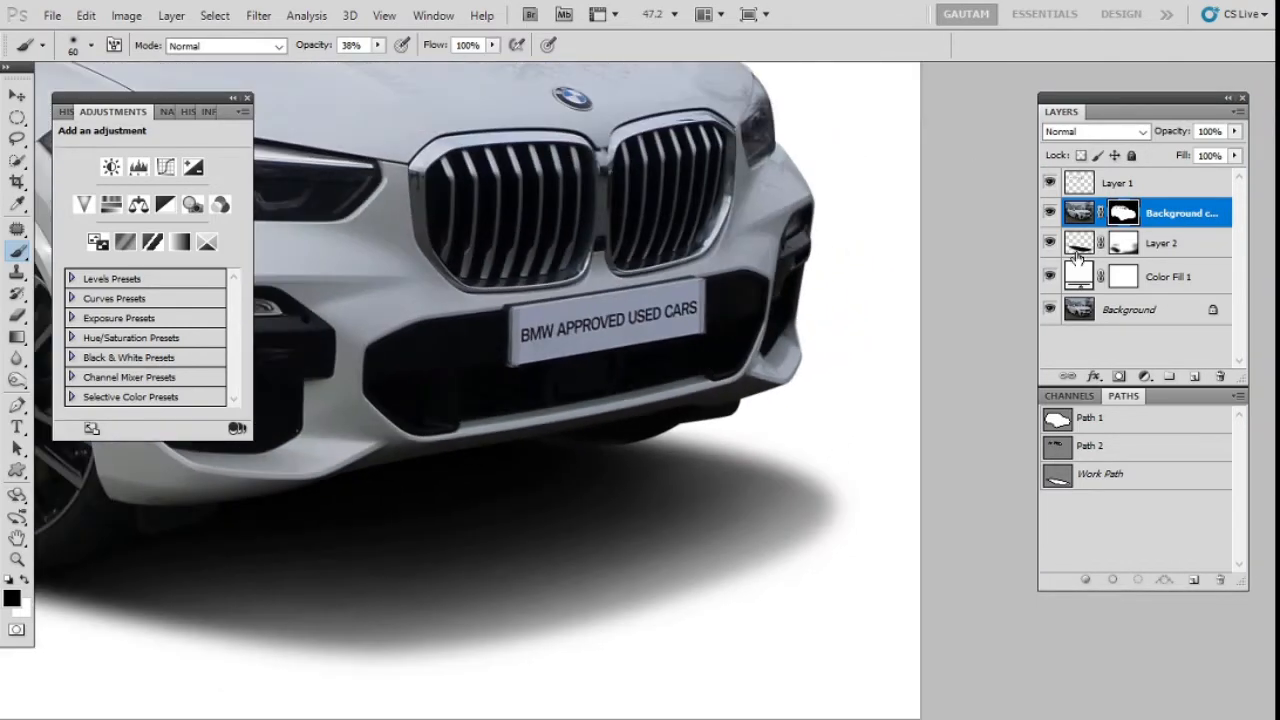
{"action": "left_click", "coordinate": [1127, 248]}
{"action": "left_click", "coordinate": [1166, 377]}
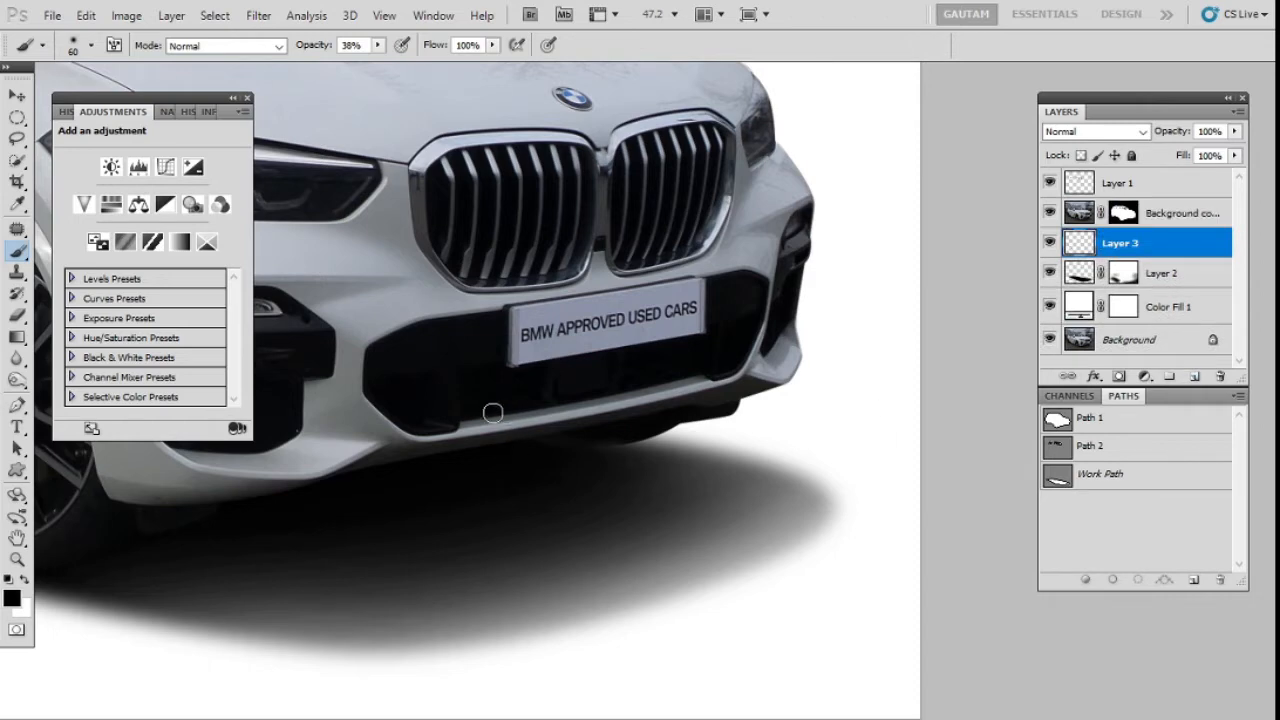
{"action": "scroll", "coordinate": [612, 455], "scroll_direction": "up", "scroll_amount": 1}
{"action": "key", "text": "0"}
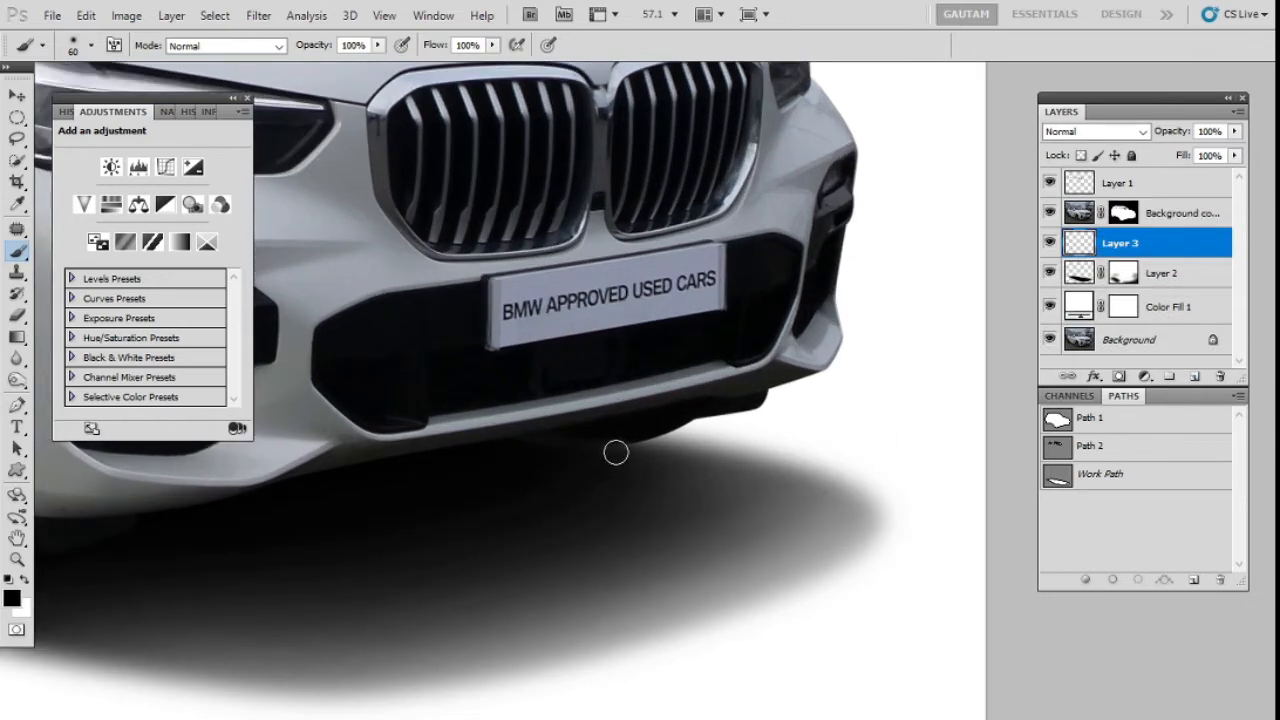
{"action": "right_click", "coordinate": [14, 260]}
{"action": "left_click", "coordinate": [100, 250]}
{"action": "right_click", "coordinate": [663, 328]}
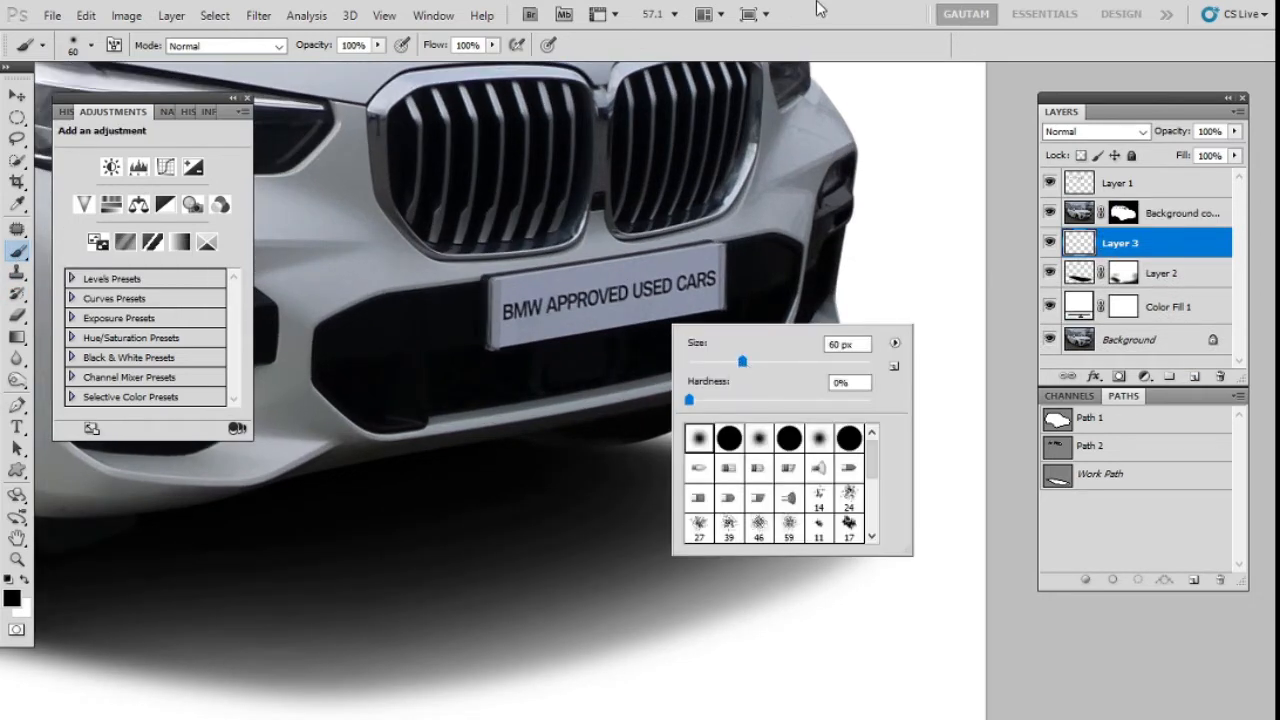
{"action": "key", "text": "Return"}
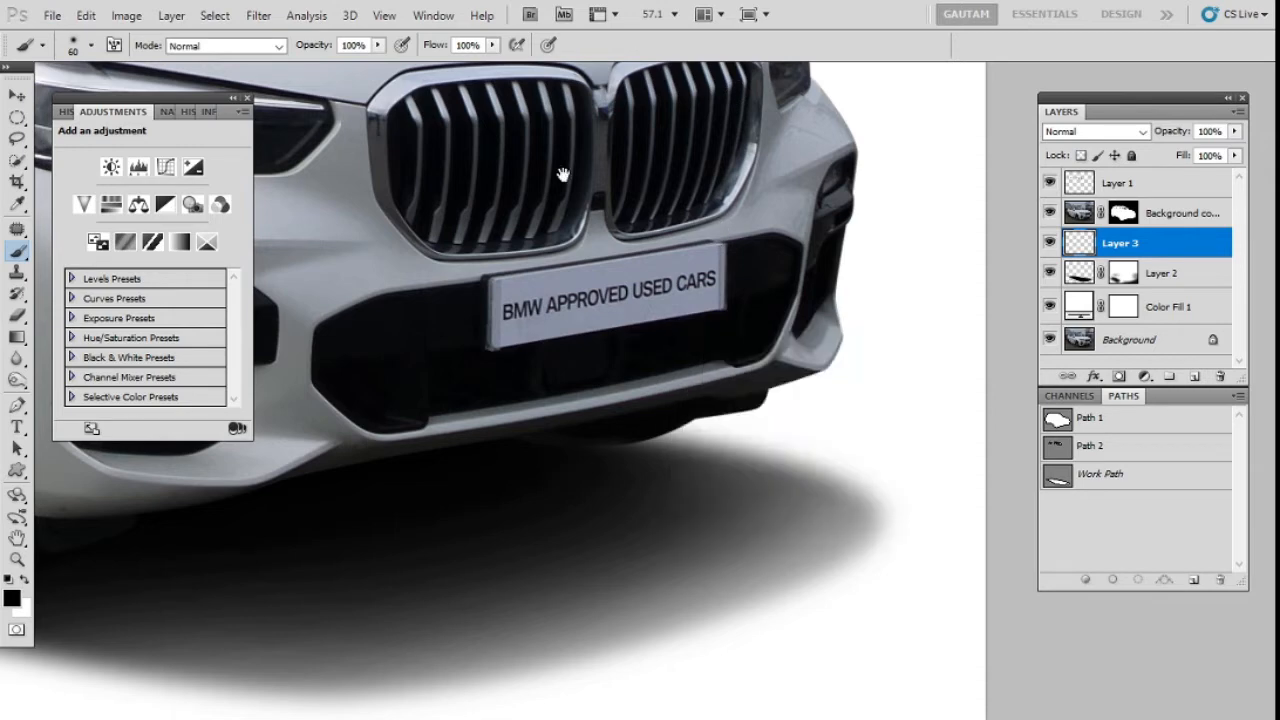
{"action": "left_click", "coordinate": [91, 47]}
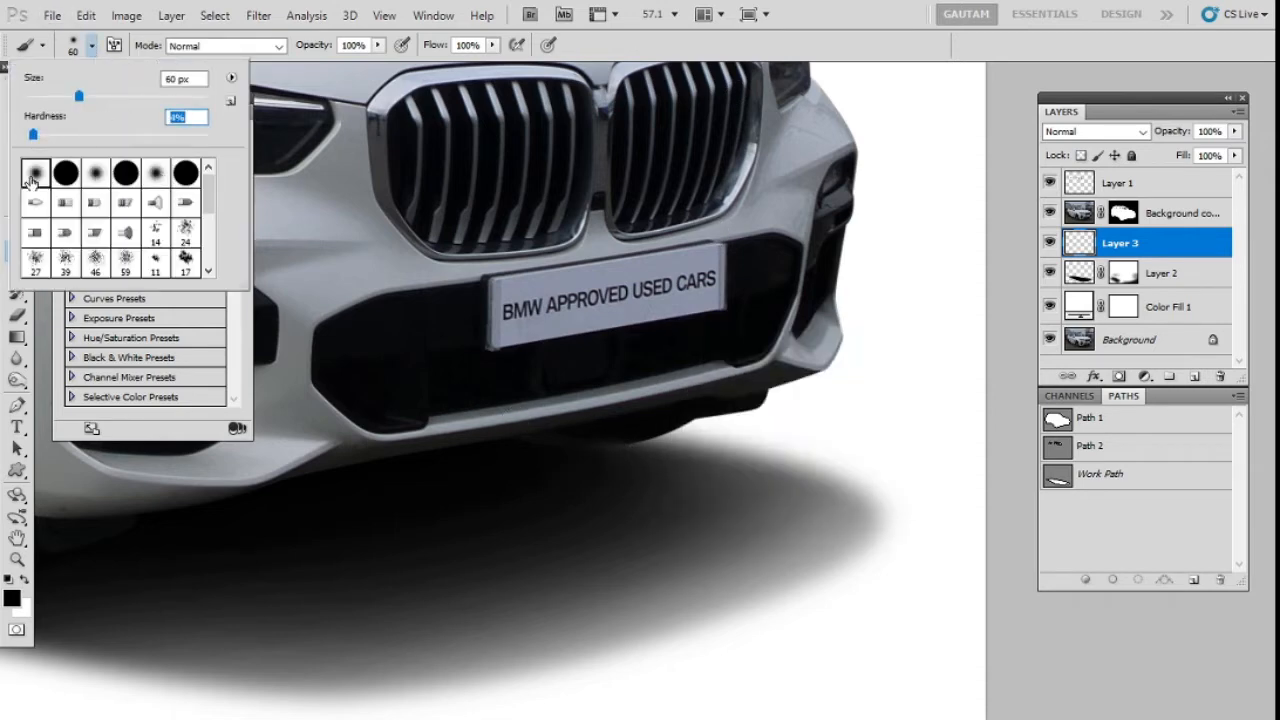
{"action": "key", "text": "Return"}
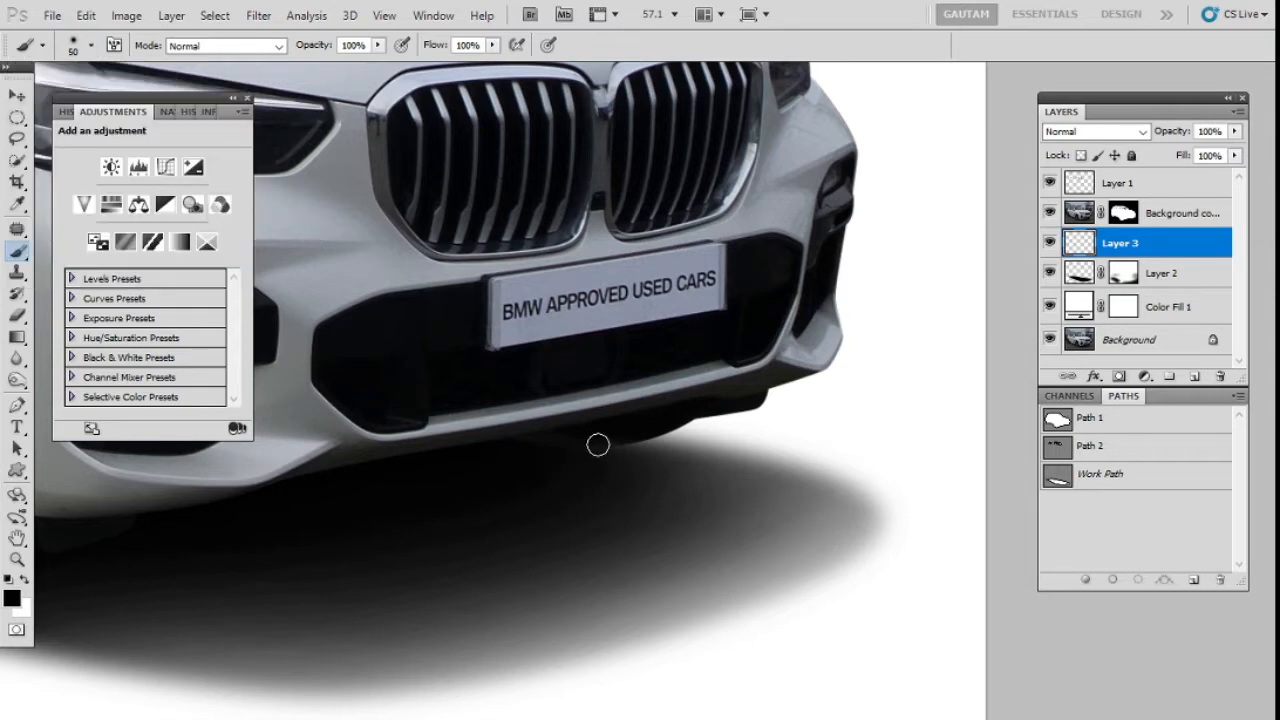
Transform a 50 px black dab into a soft contact shadow beneath the front bumper
{"action": "key", "text": "ctrl+t"}
{"action": "left_click_drag", "start_coordinate": [618, 444], "coordinate": [794, 500]}
{"action": "key", "text": "Return"}
{"action": "key", "text": "ctrl+0"}
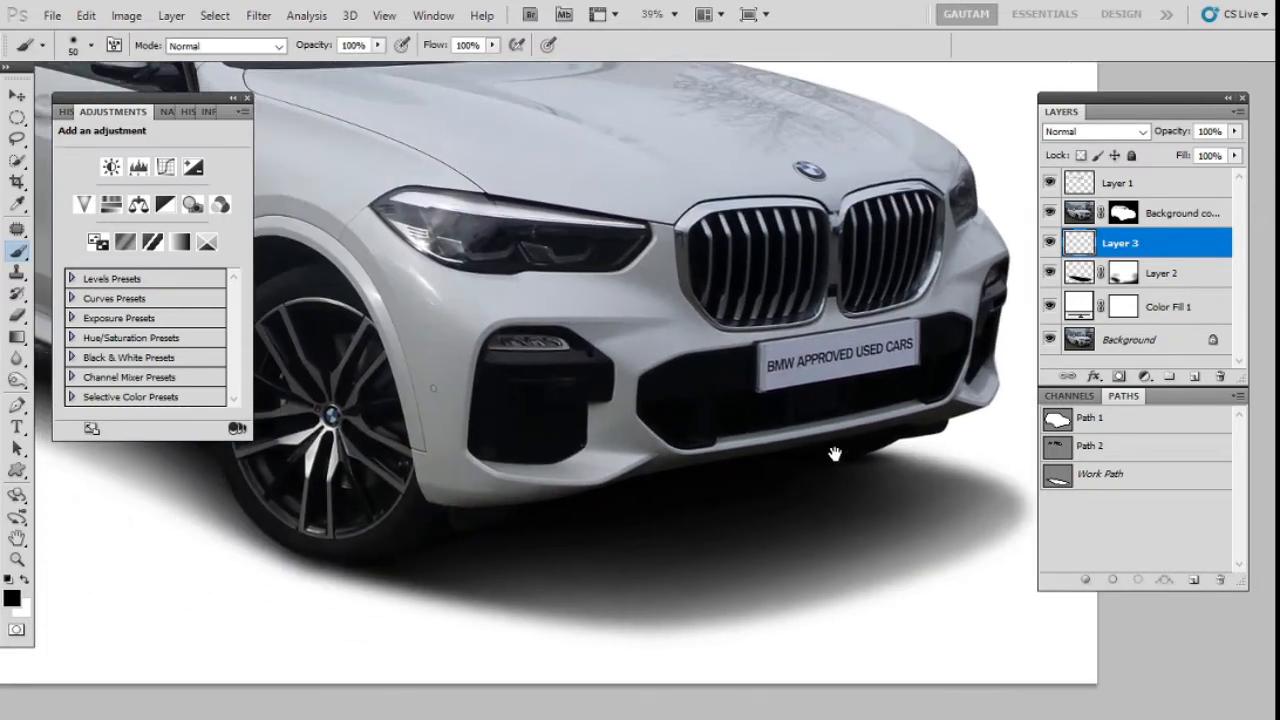
Add a new layer and stretch a black dab to about 1070% width, rotated about 6°, beneath the front tyre
{"action": "left_click", "coordinate": [1194, 376]}
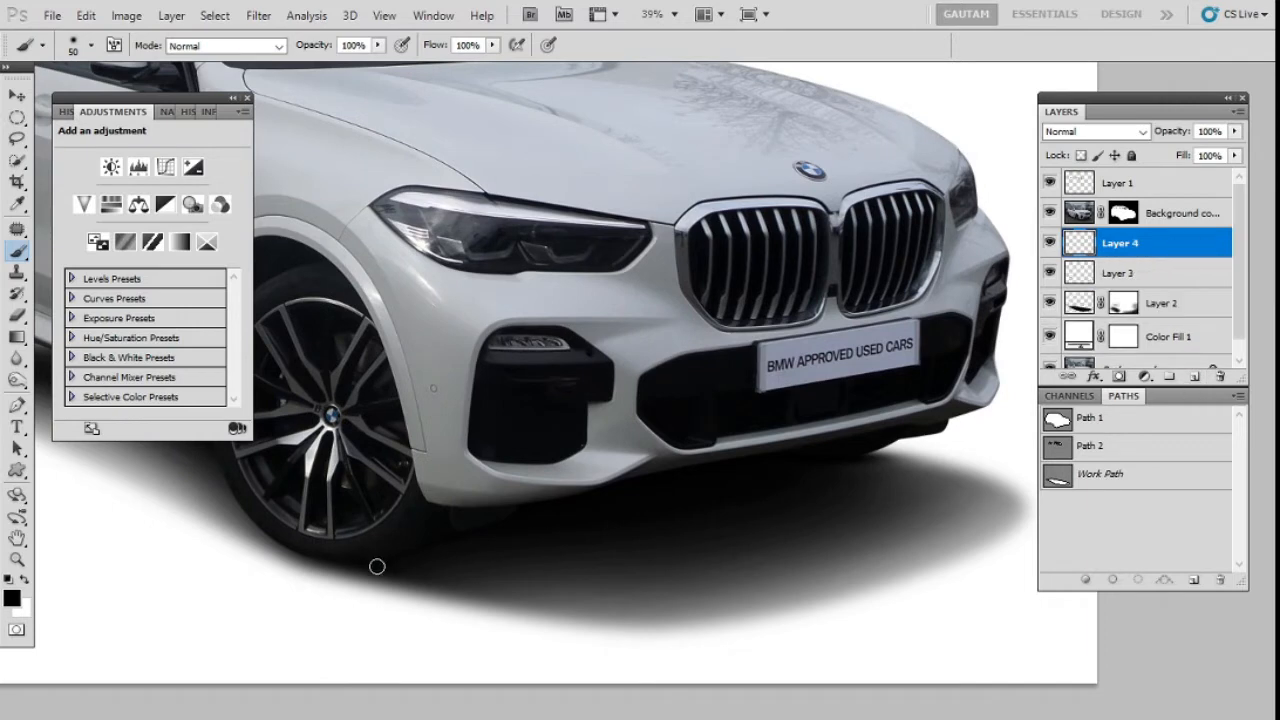
{"action": "key", "text": "ctrl+t"}
{"action": "mouse_move", "coordinate": [345, 563]}
{"action": "left_mouse_down"}
{"action": "mouse_move", "coordinate": [470, 572]}
{"action": "mouse_move", "coordinate": [504, 591]}
{"action": "mouse_move", "coordinate": [501, 607]}
{"action": "left_mouse_up"}
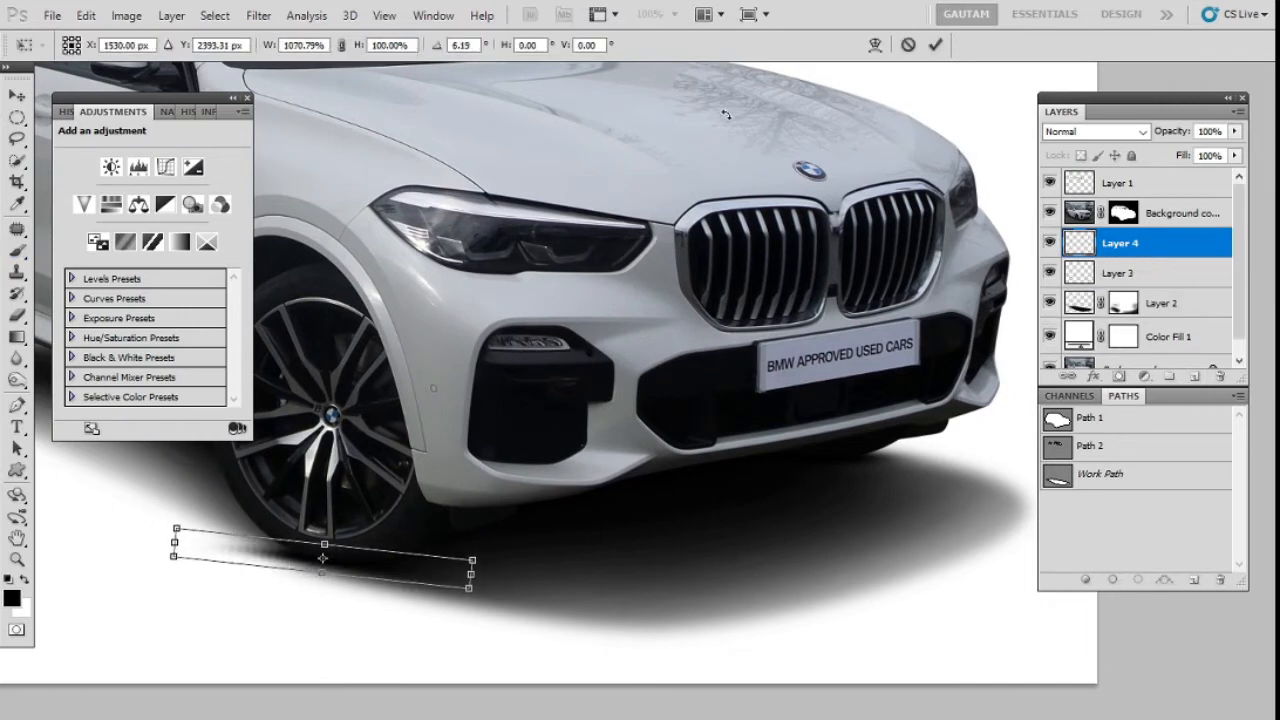
Warp the stretched dab so that it follows the bottom curve of the front tyre, and apply the transform
{"action": "left_click", "coordinate": [876, 45]}
{"action": "left_click_drag", "start_coordinate": [333, 573], "coordinate": [325, 578]}
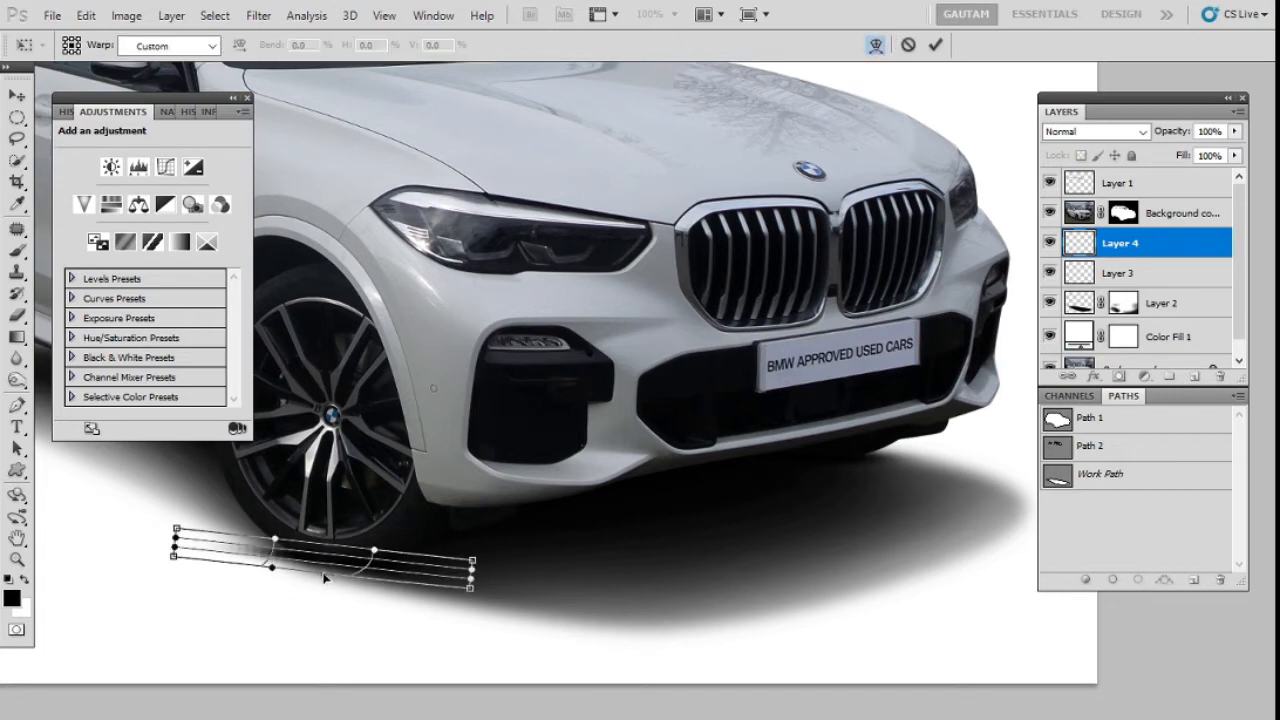
{"action": "mouse_move", "coordinate": [177, 530]}
{"action": "left_mouse_down"}
{"action": "mouse_move", "coordinate": [194, 528]}
{"action": "mouse_move", "coordinate": [168, 525]}
{"action": "left_mouse_up"}
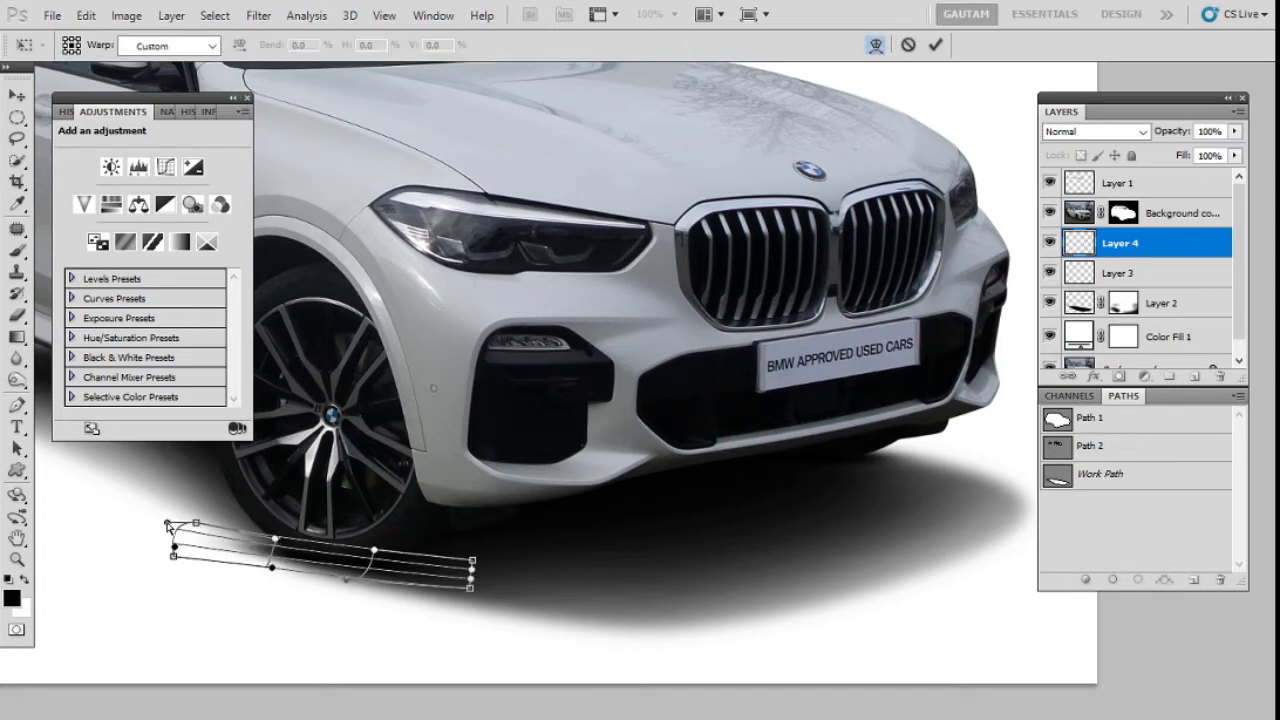
{"action": "left_click_drag", "start_coordinate": [468, 585], "coordinate": [508, 563]}
{"action": "left_click_drag", "start_coordinate": [195, 525], "coordinate": [162, 522]}
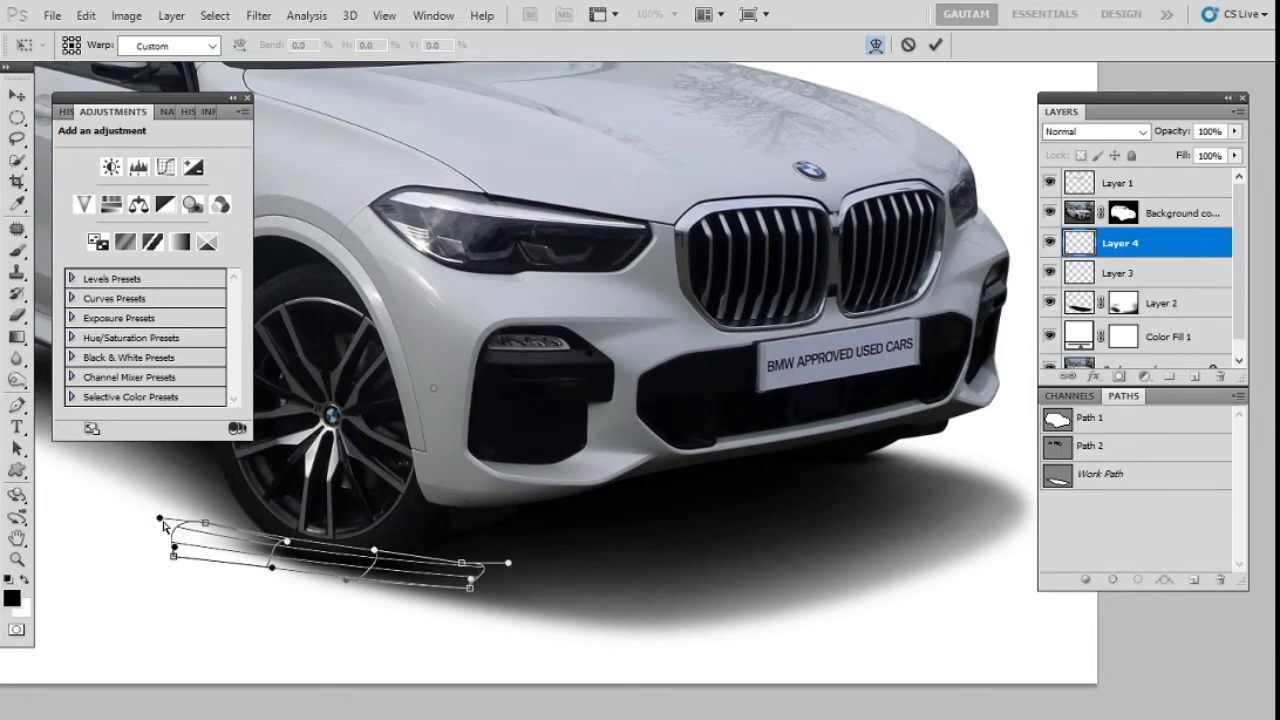
{"action": "key", "text": "Return"}
Add a new layer and draw a closed thin pen path from the rear tyre's base to the side sill
{"action": "scroll", "coordinate": [257, 532], "scroll_direction": "down", "scroll_amount": 3}
{"action": "left_click_drag", "start_coordinate": [303, 514], "coordinate": [680, 504]}
{"action": "scroll", "coordinate": [409, 489], "scroll_direction": "up", "scroll_amount": 2}
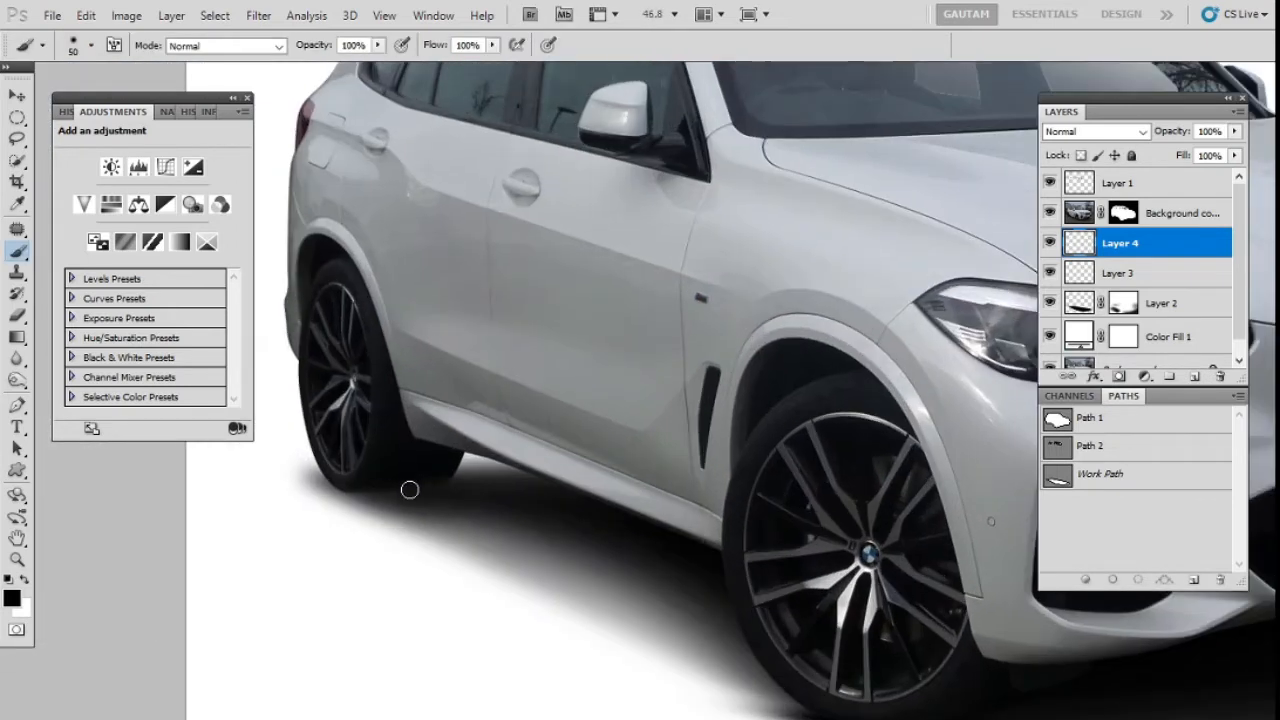
{"action": "left_click", "coordinate": [1193, 380]}
{"action": "key", "text": "p"}
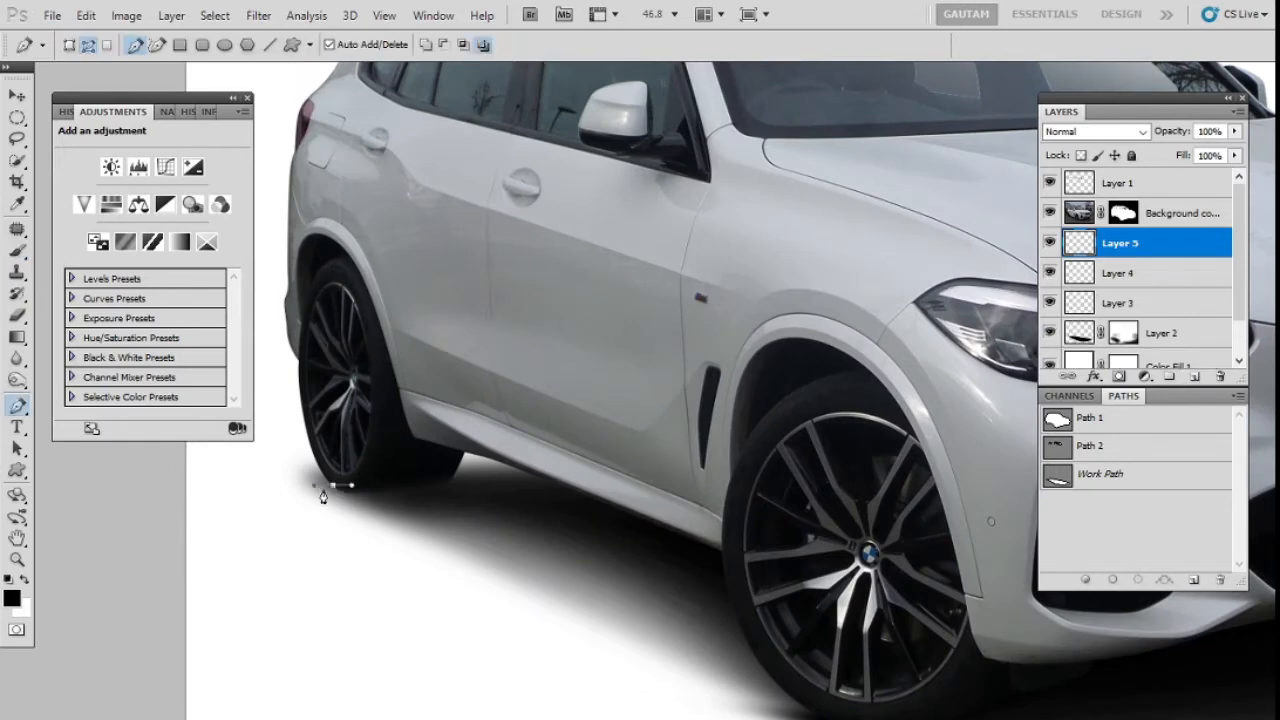
{"action": "left_click", "coordinate": [623, 512]}
{"action": "left_click", "coordinate": [548, 473]}
{"action": "left_click", "coordinate": [456, 476]}
{"action": "left_click", "coordinate": [331, 487]}
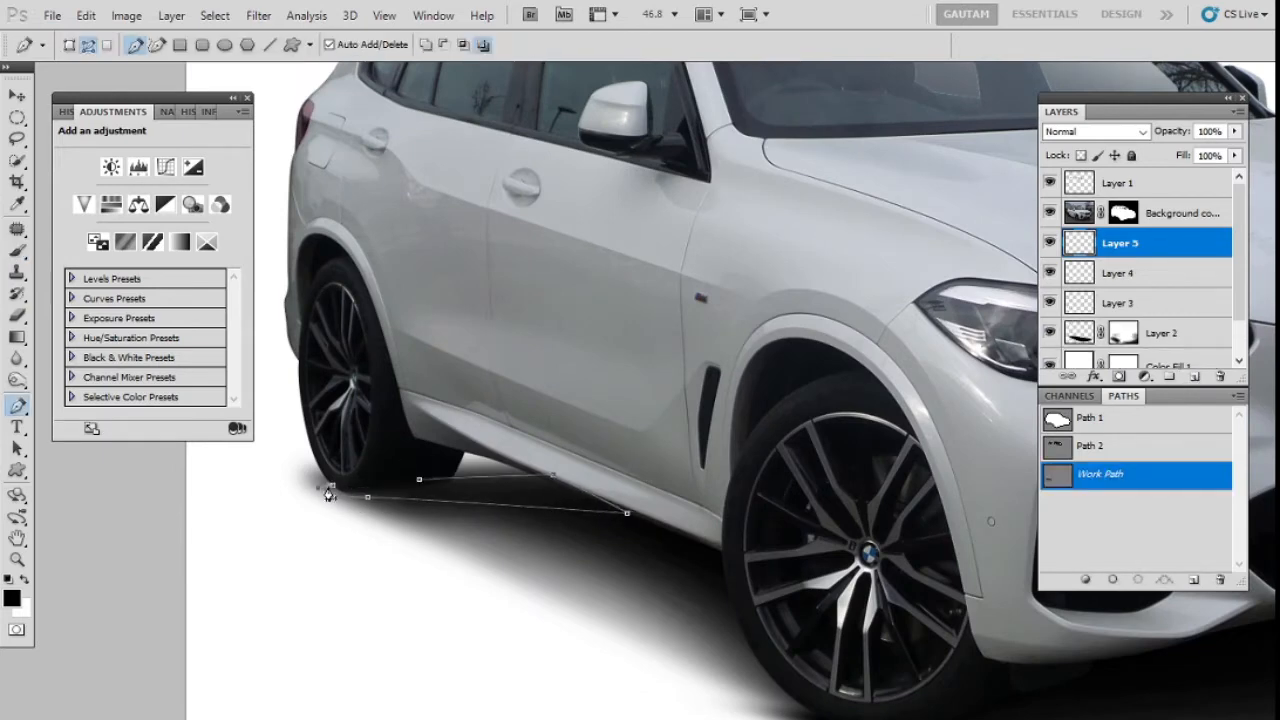
Convert the path to a selection, feather it by 10 pixels and fill it with black
{"action": "key", "text": "ctrl+Return"}
{"action": "key", "text": "shift+F6"}
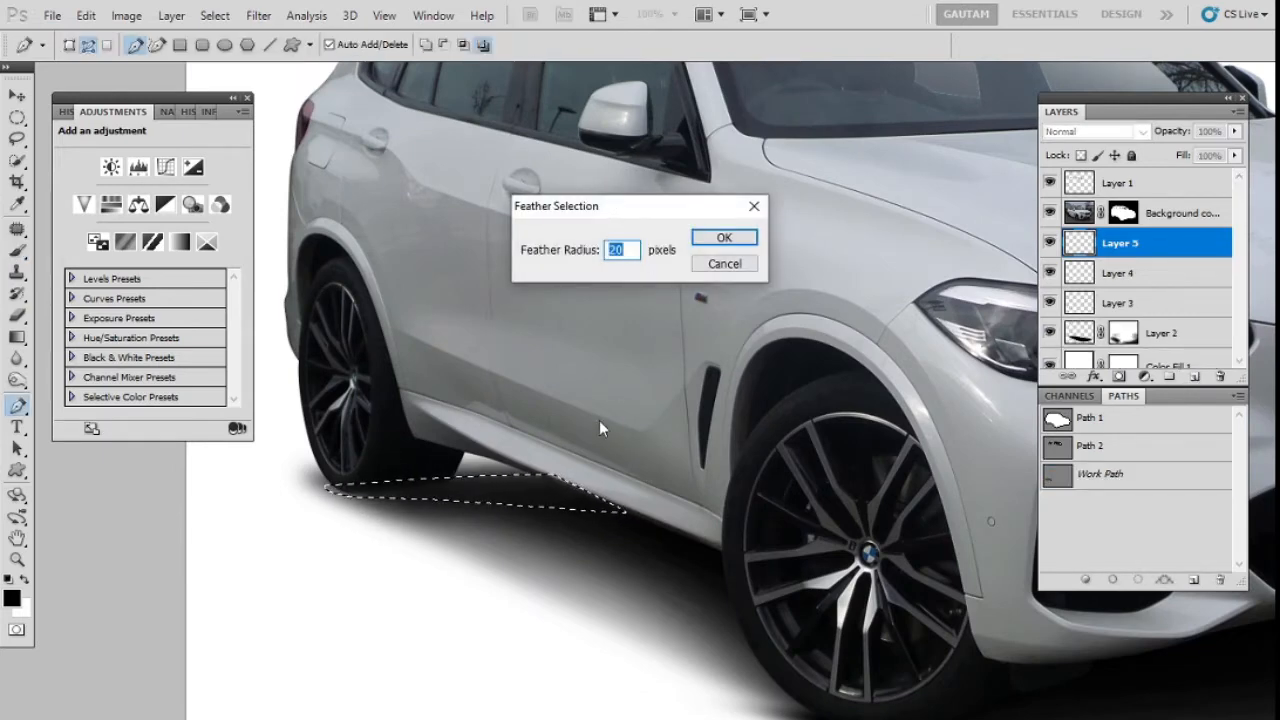
{"action": "type", "text": "10"}
{"action": "key", "text": "Return"}
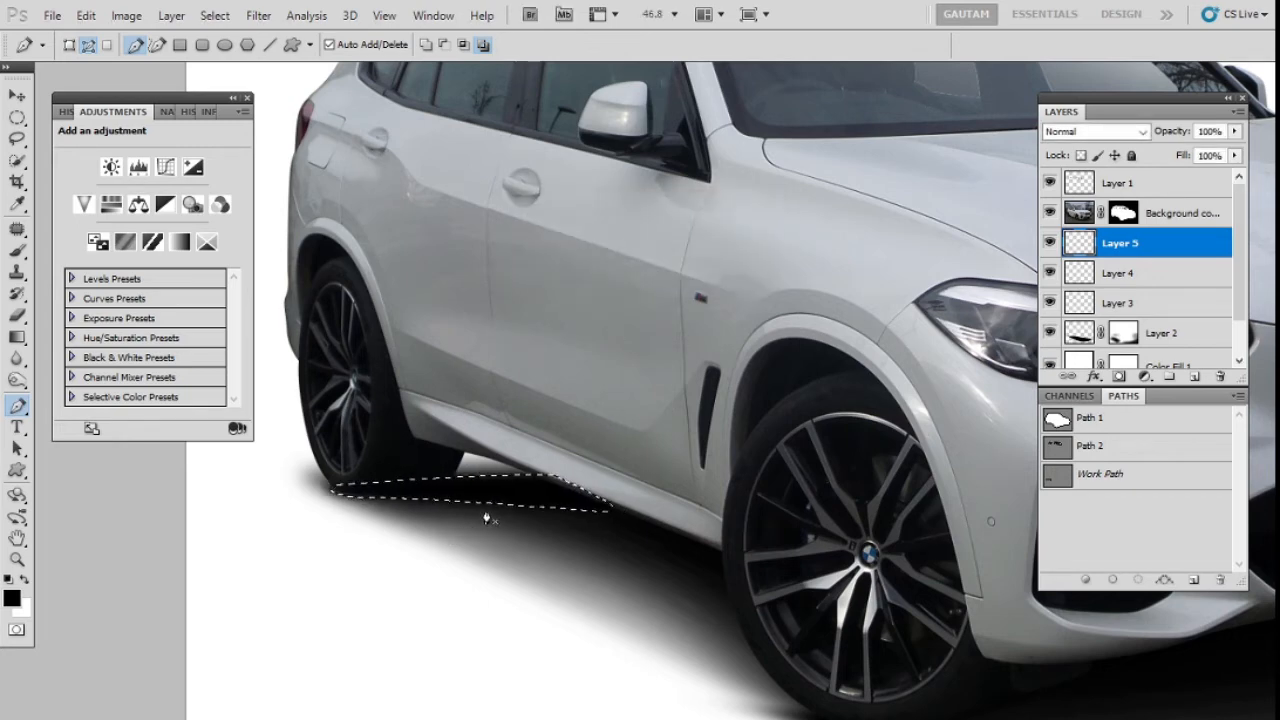
Warp the rear tyre's contact shadow to fit along the sill and under the tyre, and apply the transform
{"action": "key", "text": "ctrl+t"}
{"action": "left_click", "coordinate": [876, 44]}
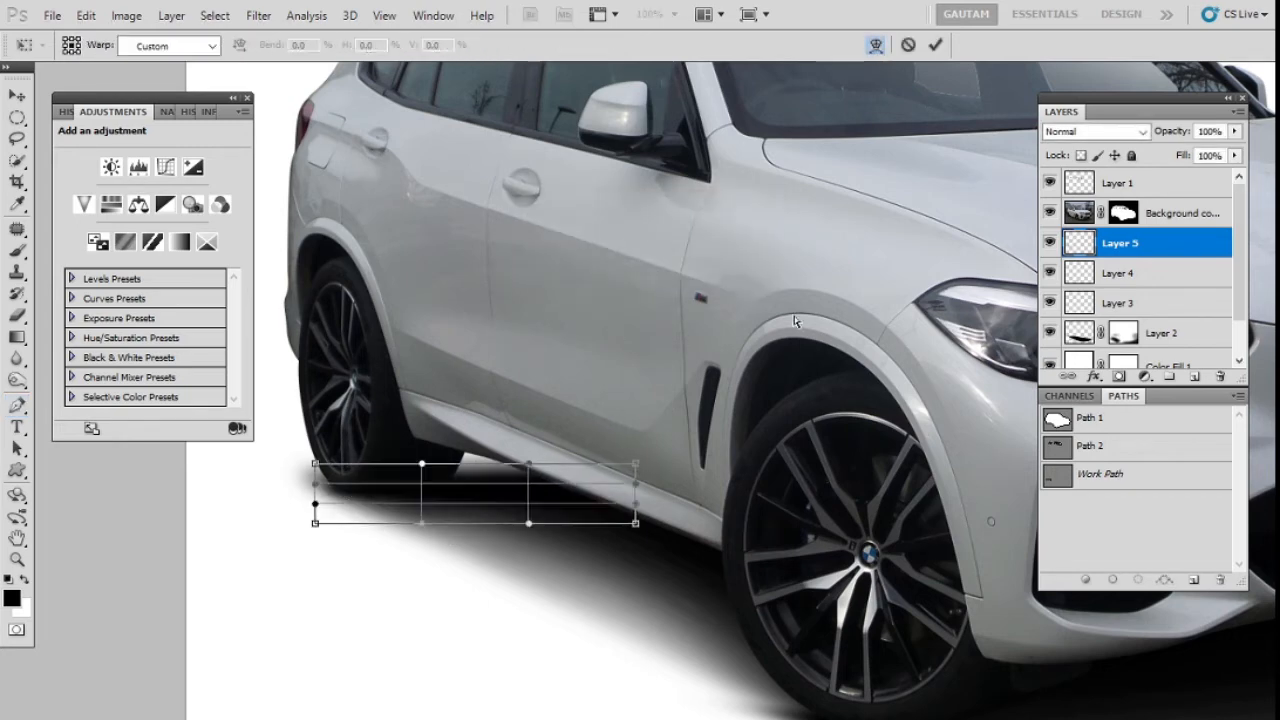
{"action": "left_click_drag", "start_coordinate": [634, 522], "coordinate": [607, 481]}
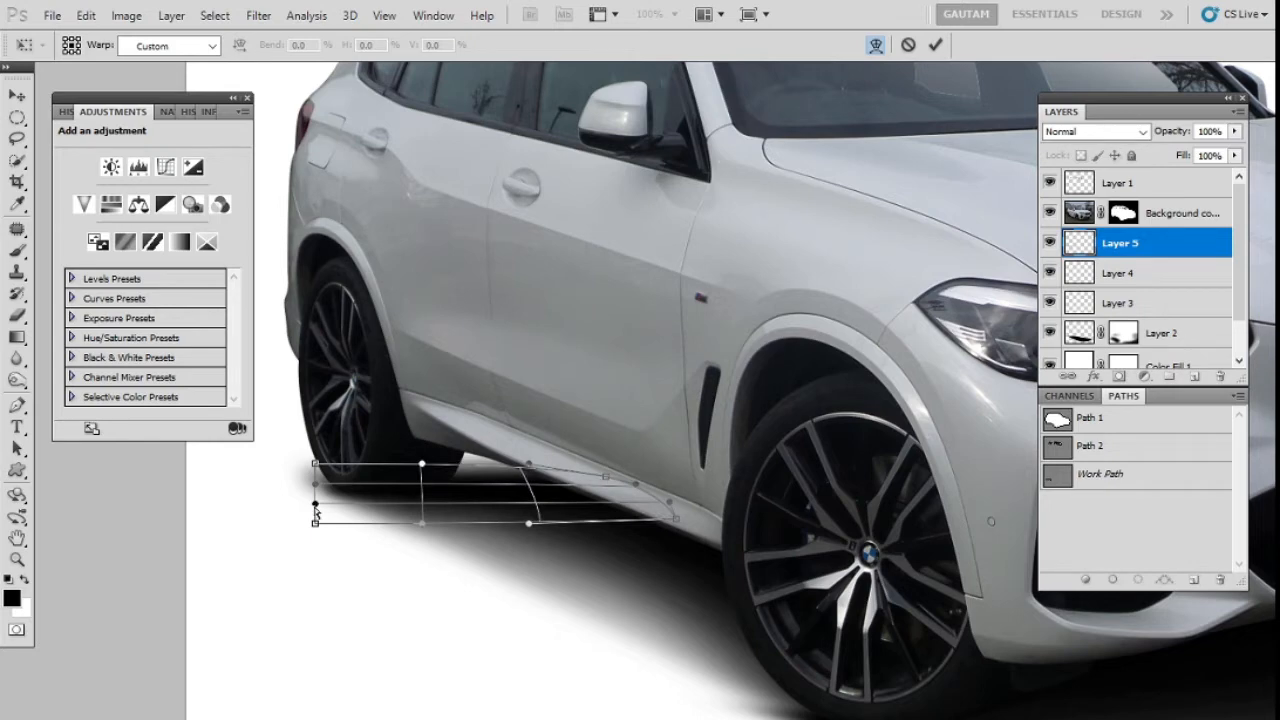
{"action": "mouse_move", "coordinate": [315, 504]}
{"action": "left_mouse_down"}
{"action": "mouse_move", "coordinate": [293, 502]}
{"action": "mouse_move", "coordinate": [334, 517]}
{"action": "left_mouse_up"}
{"action": "key", "text": "Return"}
{"action": "key", "text": "p"}
{"action": "scroll", "coordinate": [490, 479], "scroll_direction": "down", "scroll_amount": 1}
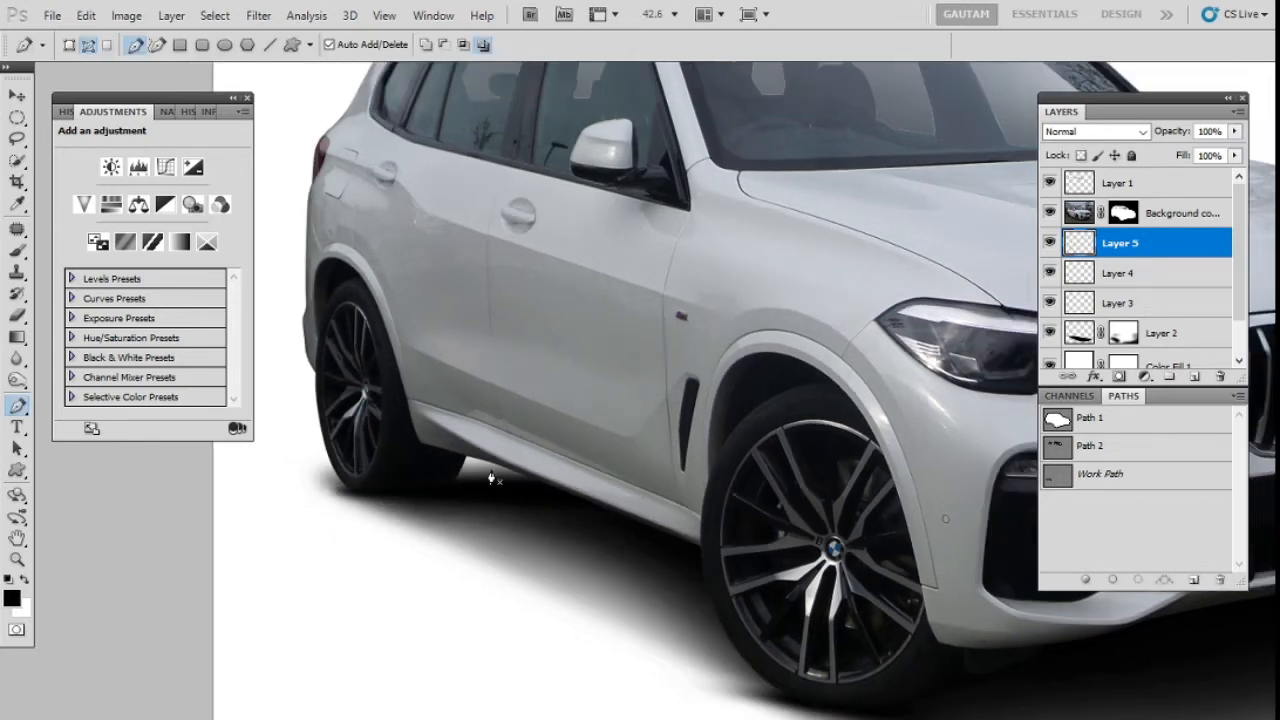
Lightly erase the rear contact shadow along the side sill with a 150-pixel eraser at 10% opacity
{"action": "key", "text": "b"}
{"action": "scroll", "coordinate": [532, 463], "scroll_direction": "down", "scroll_amount": 1}
{"action": "key", "text": "1"}
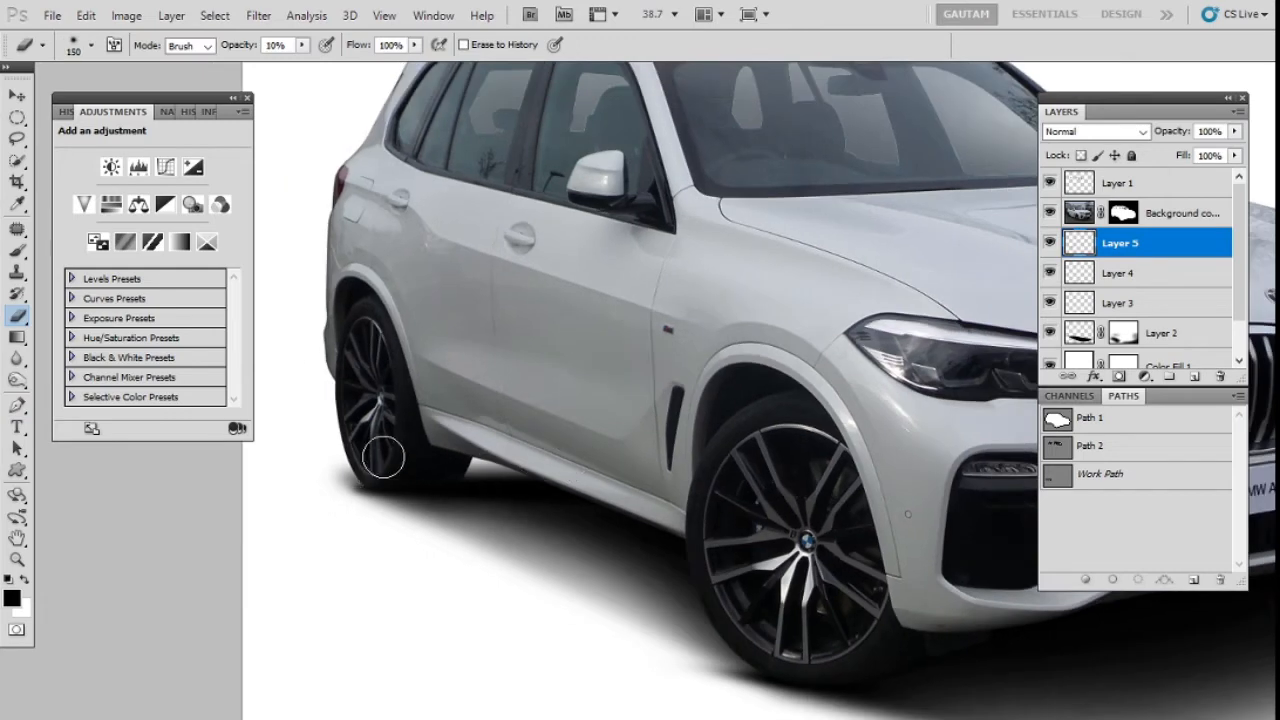
{"action": "mouse_move", "coordinate": [467, 457]}
{"action": "left_mouse_down"}
{"action": "mouse_move", "coordinate": [535, 470]}
{"action": "mouse_move", "coordinate": [587, 505]}
{"action": "mouse_move", "coordinate": [509, 513]}
{"action": "mouse_move", "coordinate": [593, 503]}
{"action": "left_mouse_up"}
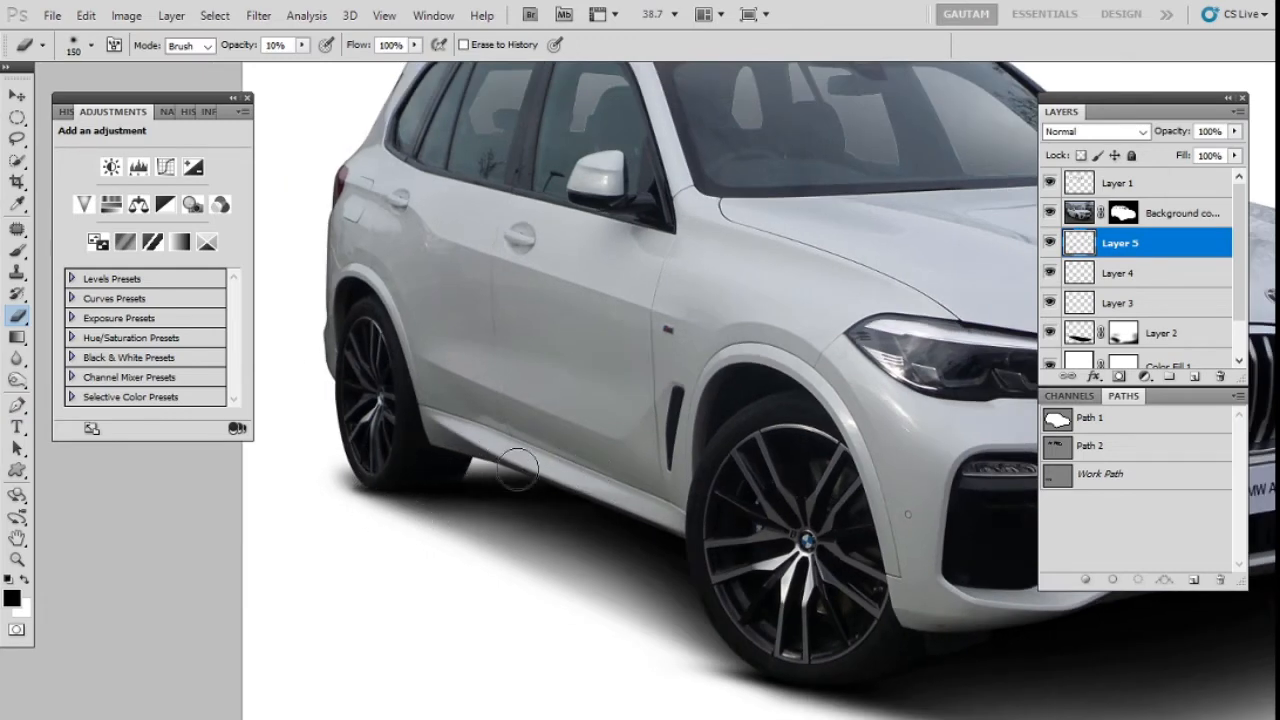
On the Layer 2 mask, paint black beside the rear tyre with a 125-pixel brush at 20% opacity to soften the ground shadow
{"action": "left_click", "coordinate": [1128, 334]}
{"action": "key", "text": "b"}
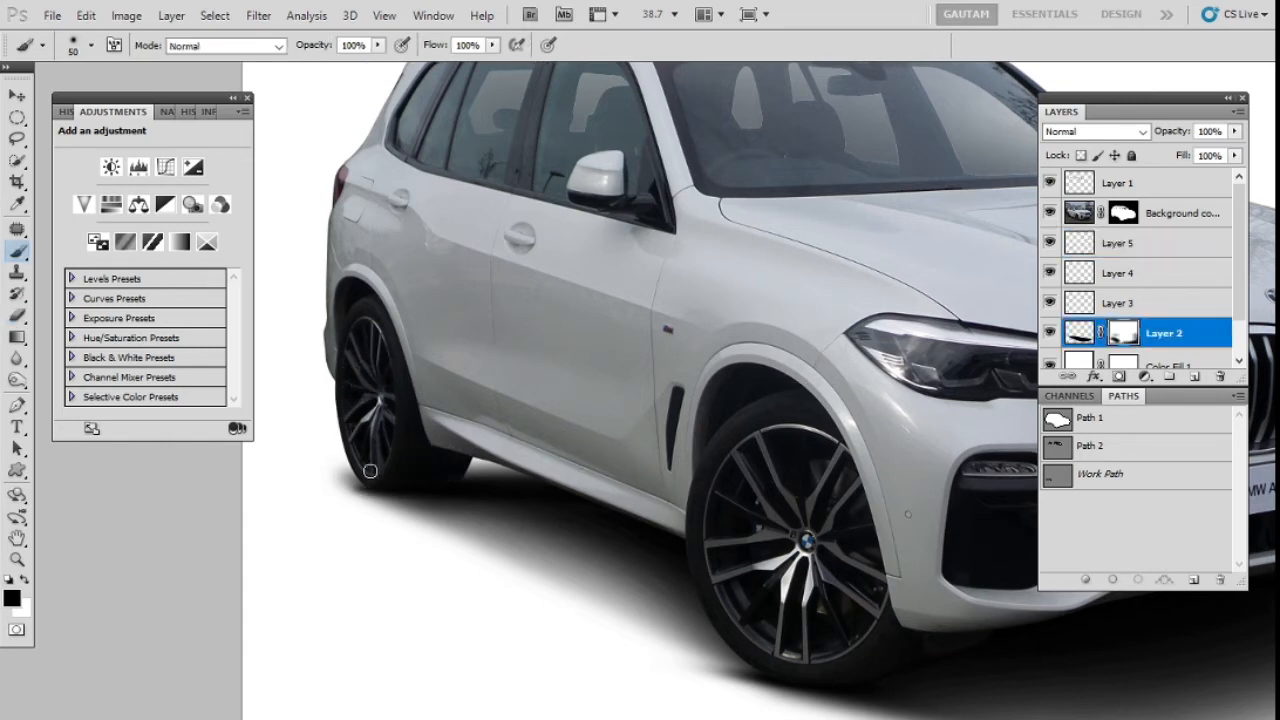
{"action": "key", "text": "bracketright"}
{"action": "key", "text": "bracketright"}
{"action": "key", "text": "bracketright"}
{"action": "key", "text": "bracketright"}
{"action": "key", "text": "bracketright"}
{"action": "key", "text": "bracketright"}
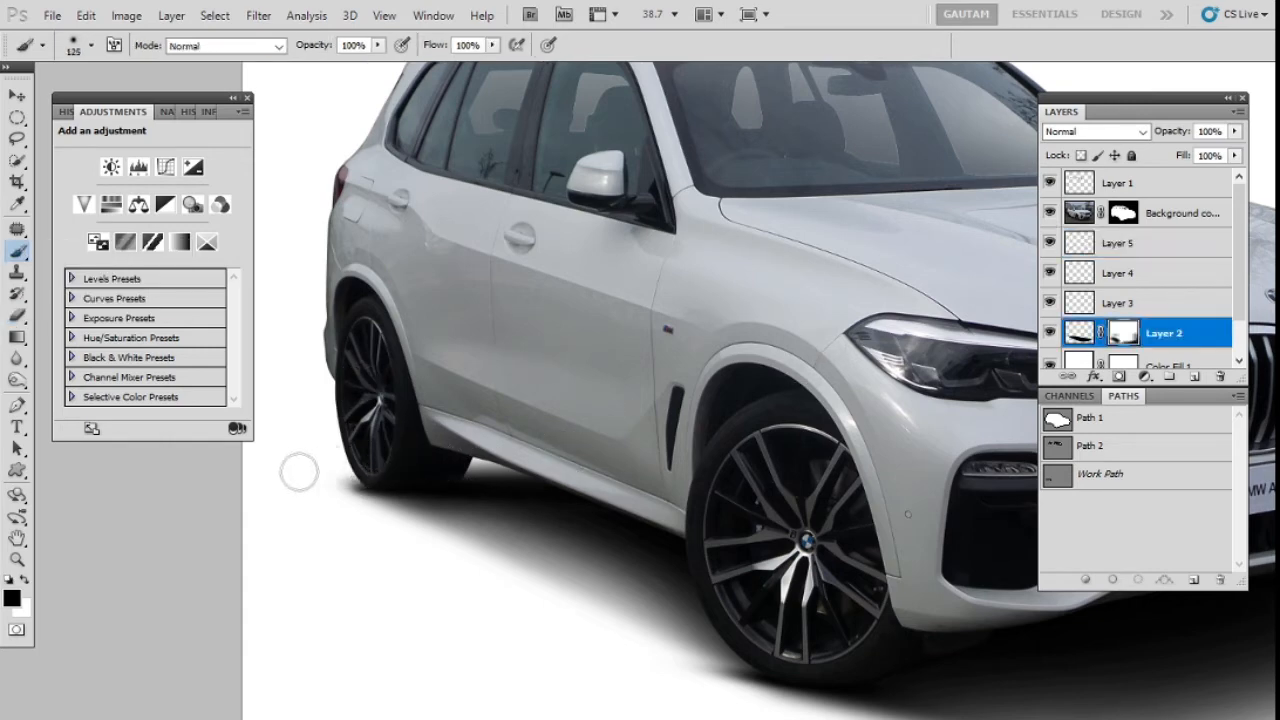
{"action": "key", "text": "2"}
{"action": "left_click_drag", "start_coordinate": [384, 448], "coordinate": [395, 462]}
Soften the ground shadow's outer edge around the front bumper on the same mask with a black brush of 400 to 500 pixels
{"action": "scroll", "coordinate": [560, 620], "scroll_direction": "down", "scroll_amount": 3}
{"action": "key", "text": "bracketright"}
{"action": "key", "text": "bracketright"}
{"action": "key", "text": "bracketright"}
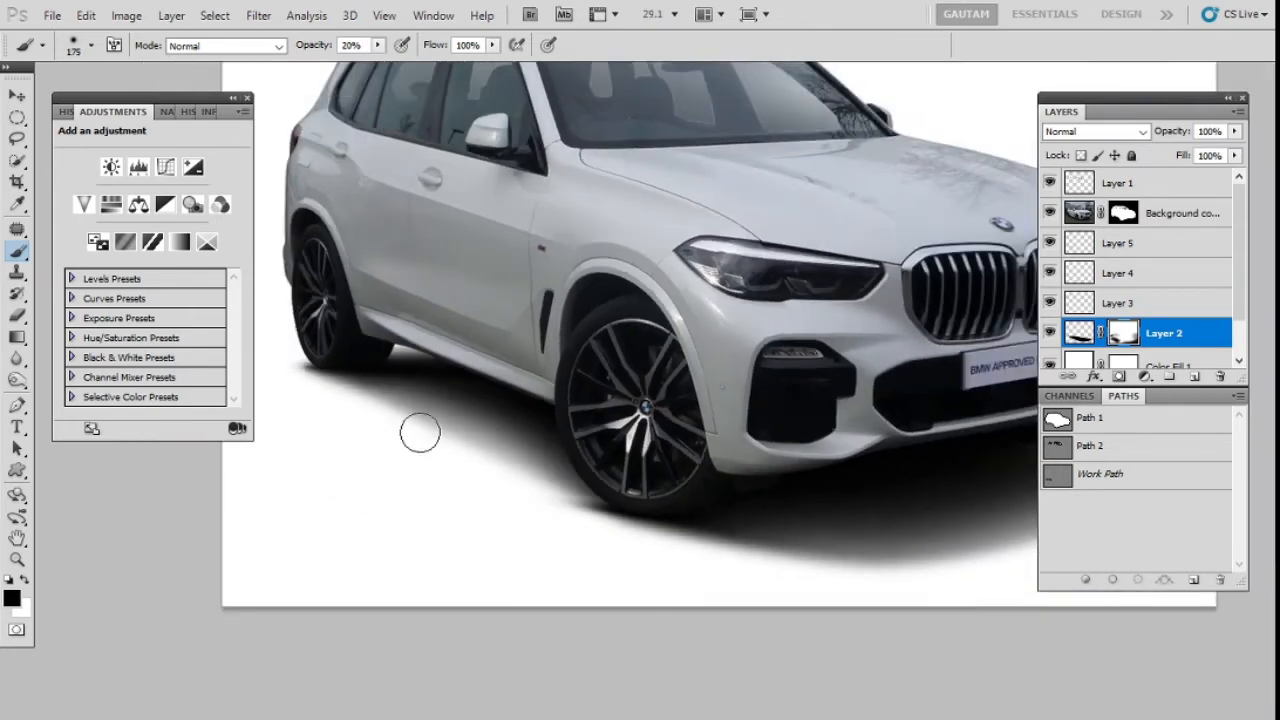
{"action": "scroll", "coordinate": [516, 488], "scroll_direction": "down", "scroll_amount": 3}
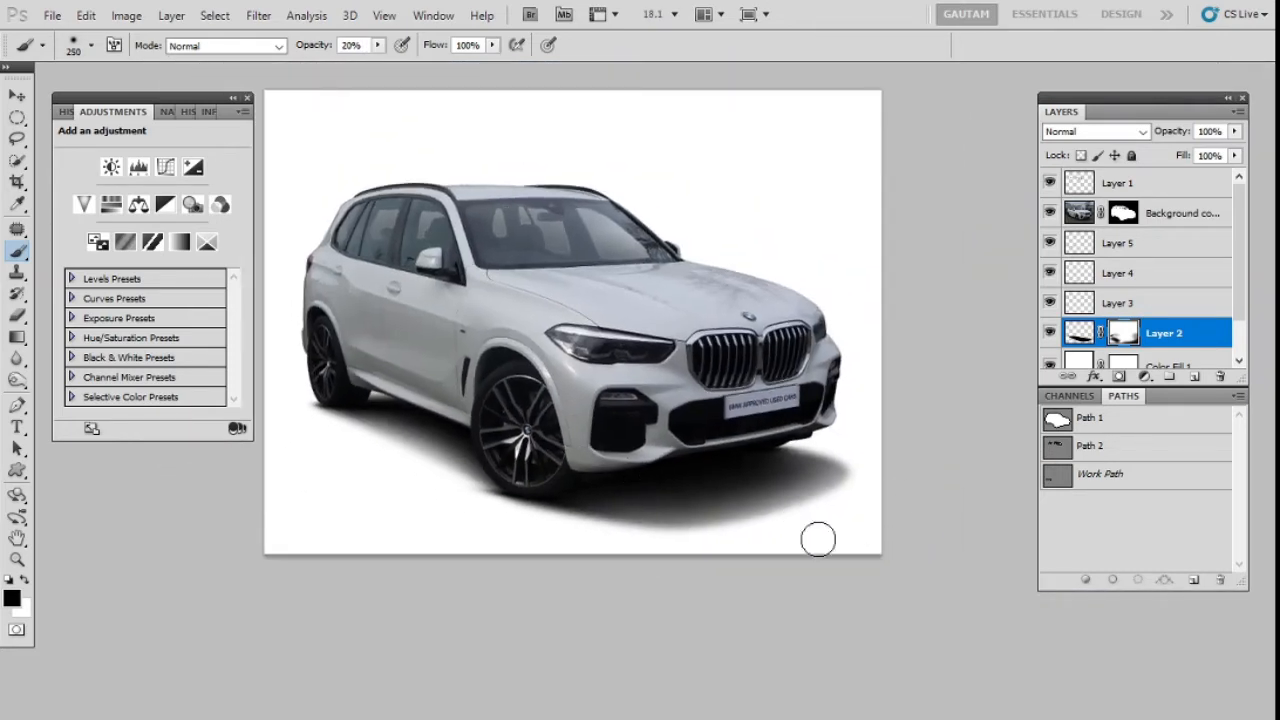
{"action": "scroll", "coordinate": [818, 540], "scroll_direction": "up", "scroll_amount": 2}
{"action": "key", "text": "bracketright"}
{"action": "key", "text": "bracketright"}
{"action": "key", "text": "bracketright"}
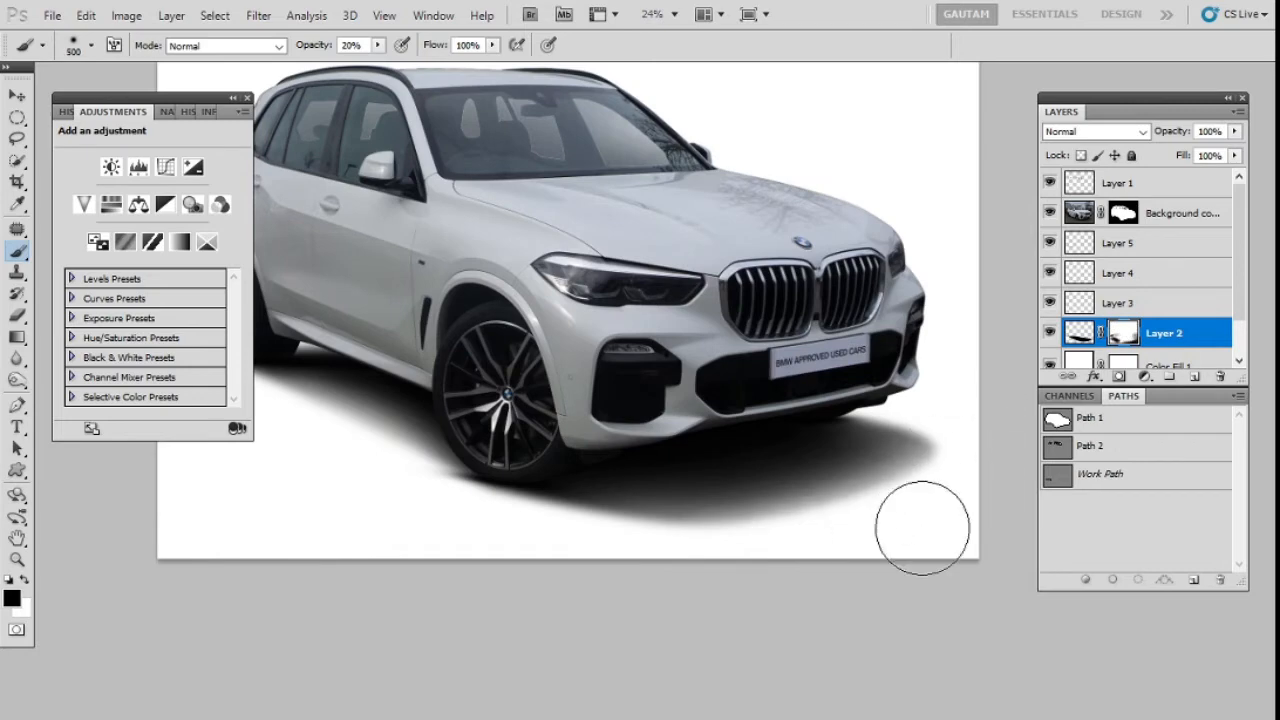
{"action": "key", "text": "bracketleft"}
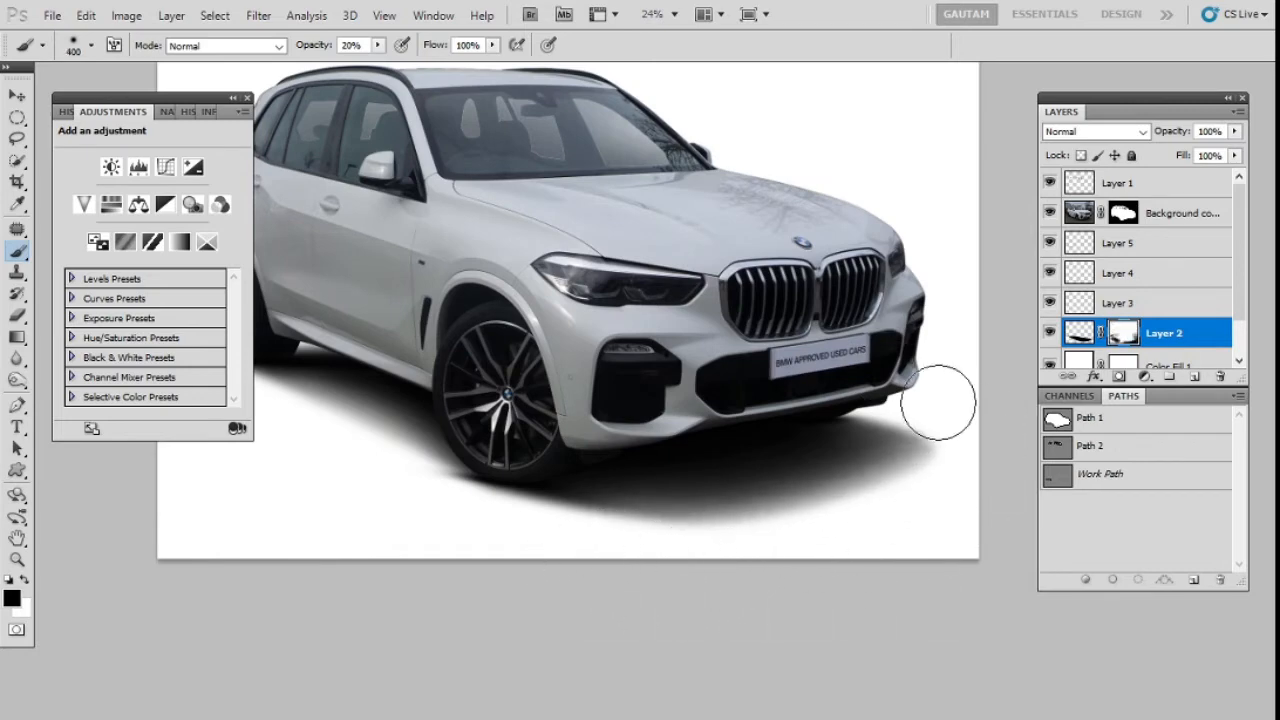
Group the shadow layers from Layer 5 down to Layer 2 and name the group Shadow
{"action": "key", "text": "p"}
{"action": "scroll", "coordinate": [757, 432], "scroll_direction": "down", "scroll_amount": 1}
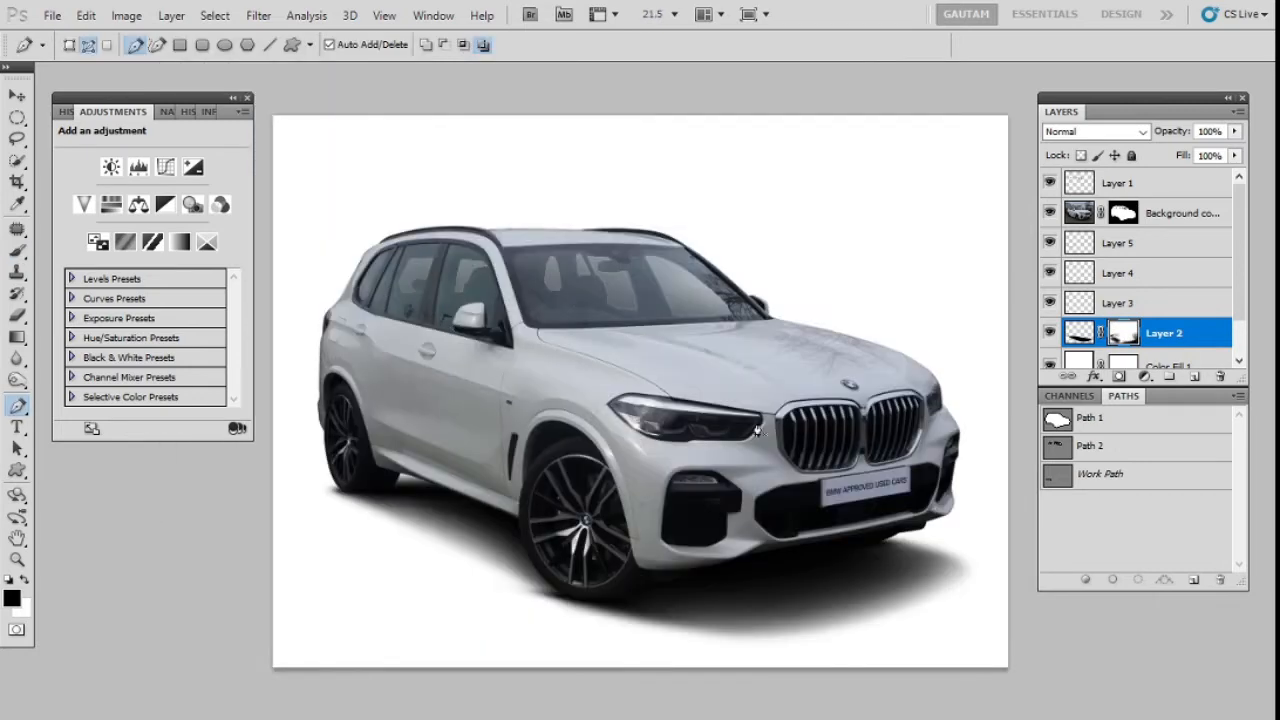
{"action": "scroll", "coordinate": [757, 432], "scroll_direction": "down", "scroll_amount": 2}
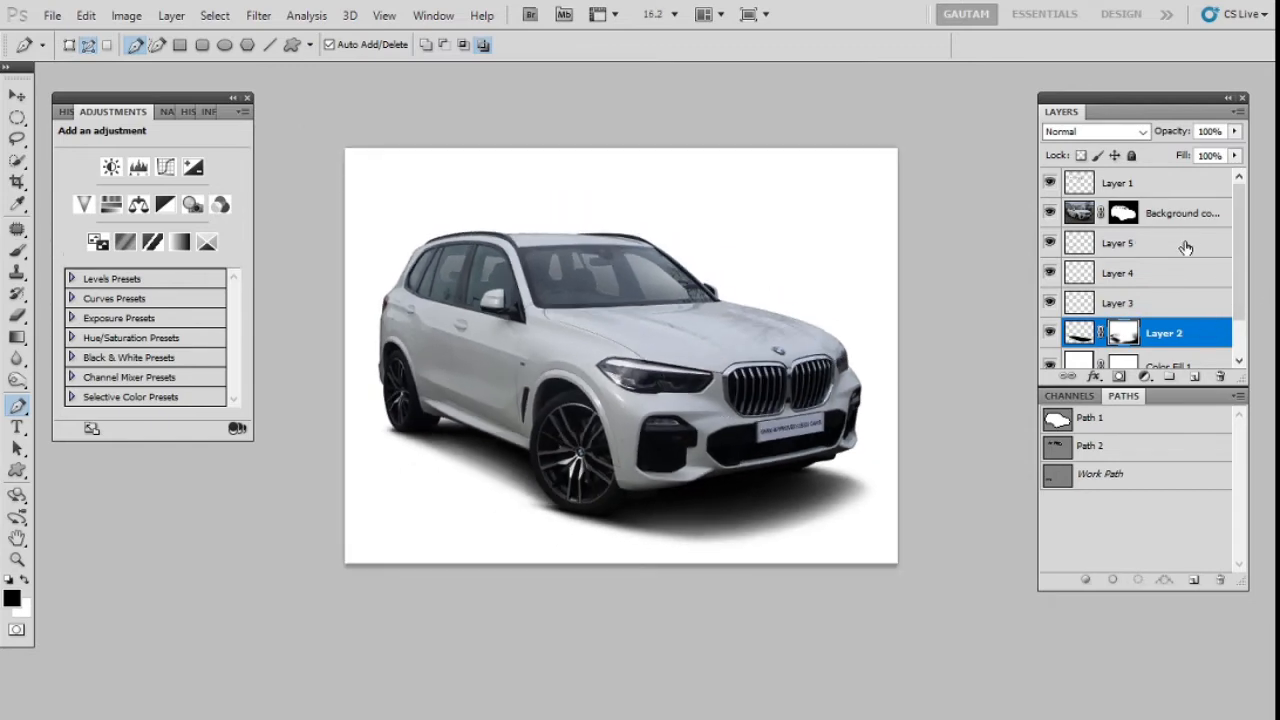
{"action": "left_click", "coordinate": [1185, 247]}
{"action": "left_click", "coordinate": [1182, 336], "text": "shift"}
{"action": "key", "text": "ctrl+g"}
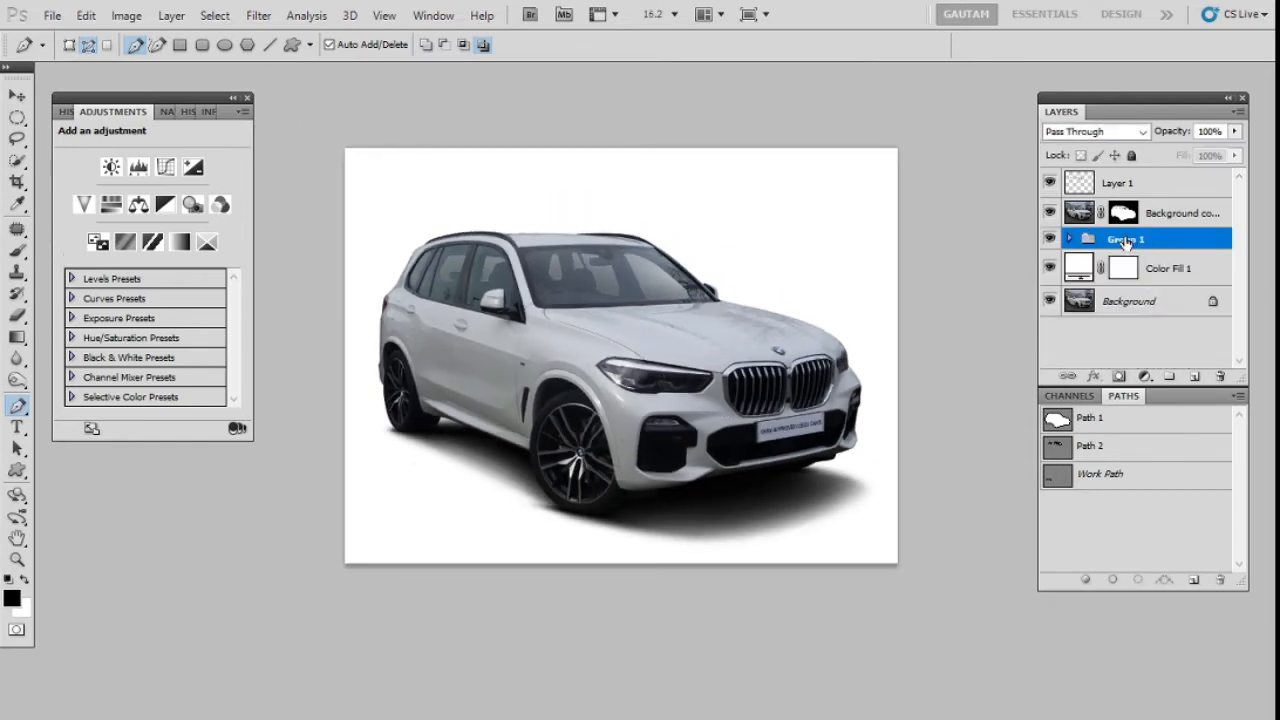
{"action": "double_click", "coordinate": [1140, 240]}
{"action": "type", "text": "Shadow"}
{"action": "key", "text": "Return"}
Rename the masked car layer as Car and the window tint layer as Glass
{"action": "double_click", "coordinate": [1188, 216]}
{"action": "type", "text": "C"}
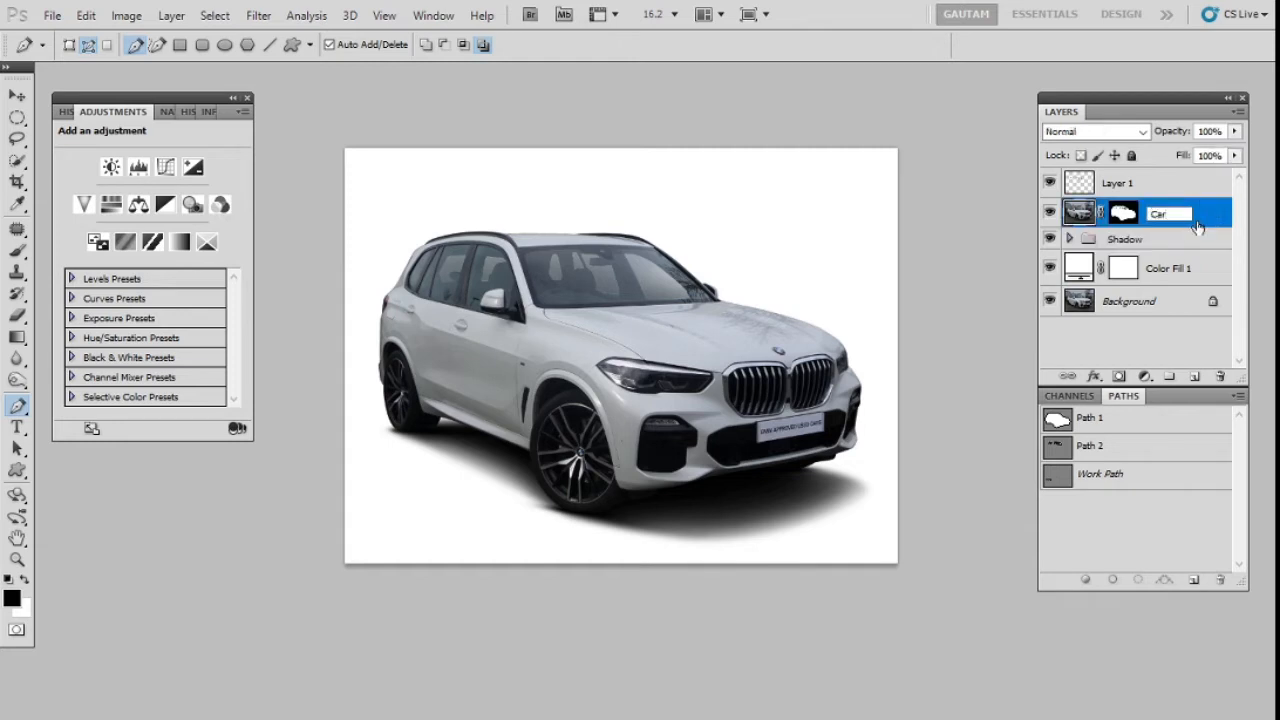
{"action": "type", "text": "ar"}
{"action": "key", "text": "Return"}
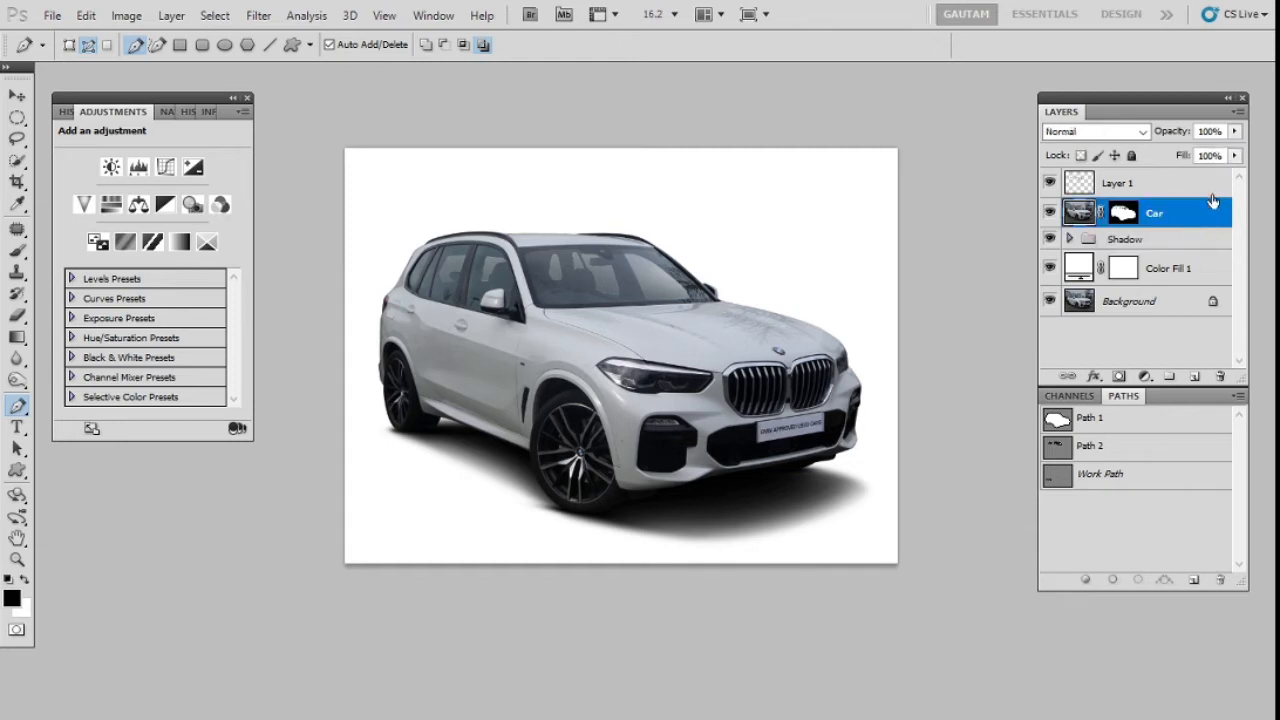
{"action": "left_click", "coordinate": [1136, 188]}
{"action": "double_click", "coordinate": [1128, 188]}
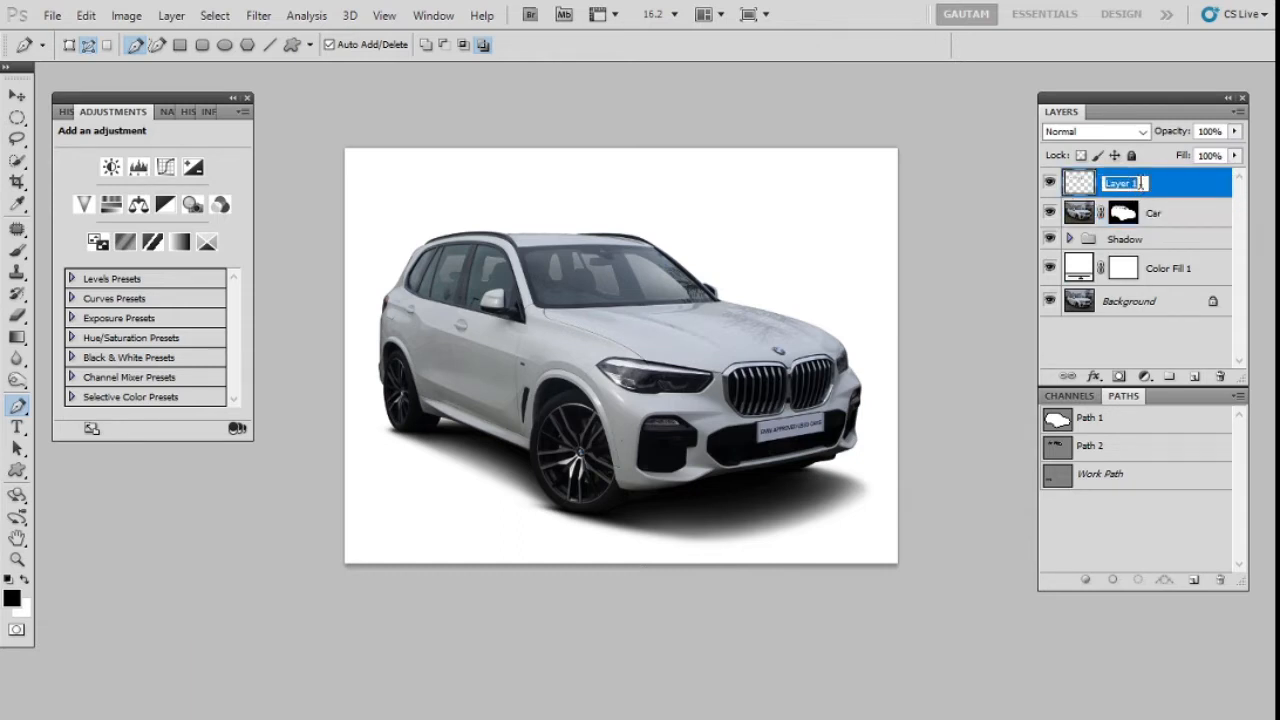
{"action": "type", "text": "Glass"}
{"action": "key", "text": "Return"}
With the Color Fill 1 layer active, make a full-width rectangular selection from the canvas's upper edge down to the rear wheel
{"action": "scroll", "coordinate": [917, 314], "scroll_direction": "down", "scroll_amount": 1}
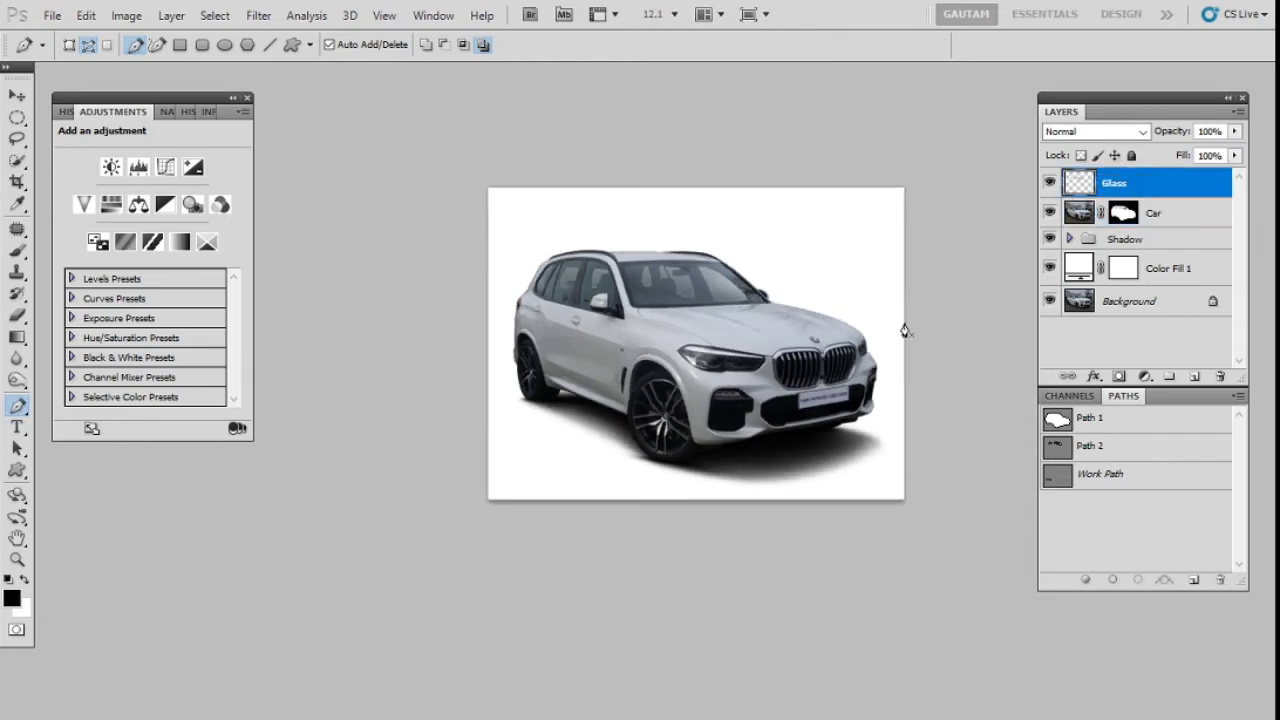
{"action": "scroll", "coordinate": [747, 458], "scroll_direction": "up", "scroll_amount": 1}
{"action": "scroll", "coordinate": [800, 396], "scroll_direction": "down", "scroll_amount": 2}
{"action": "scroll", "coordinate": [836, 407], "scroll_direction": "up", "scroll_amount": 3}
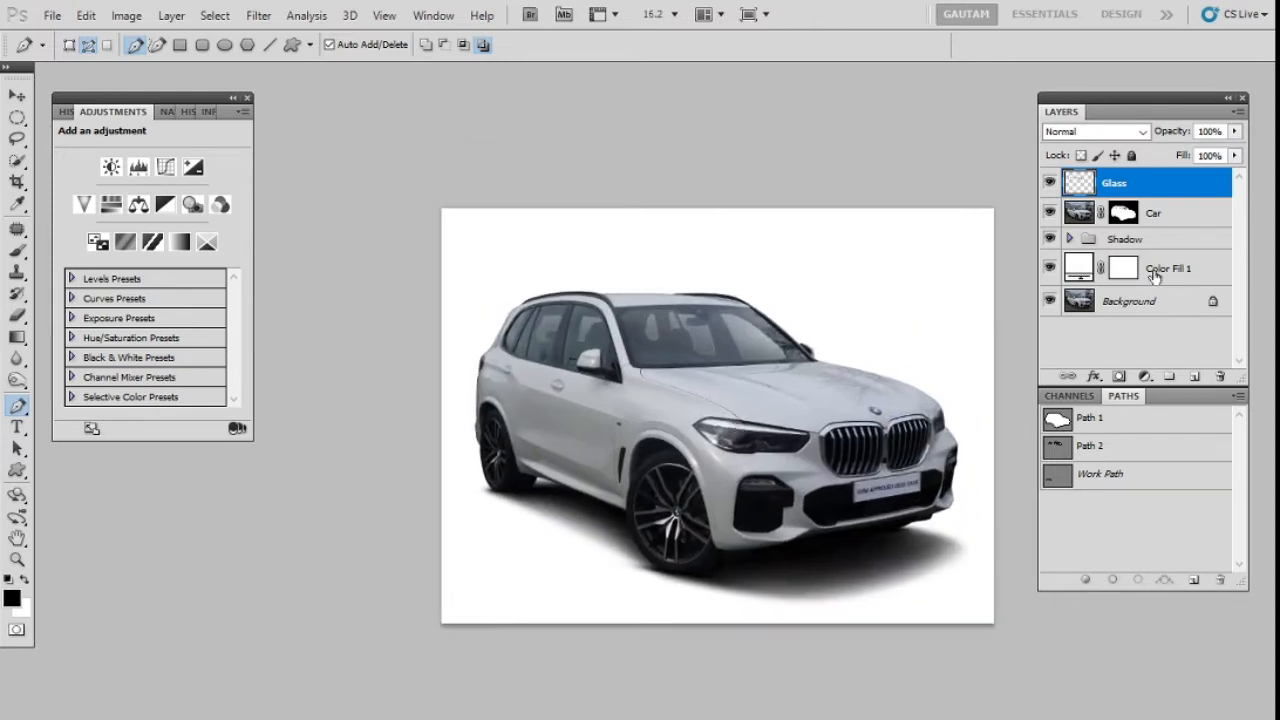
{"action": "left_click", "coordinate": [1083, 268]}
{"action": "key", "text": "m"}
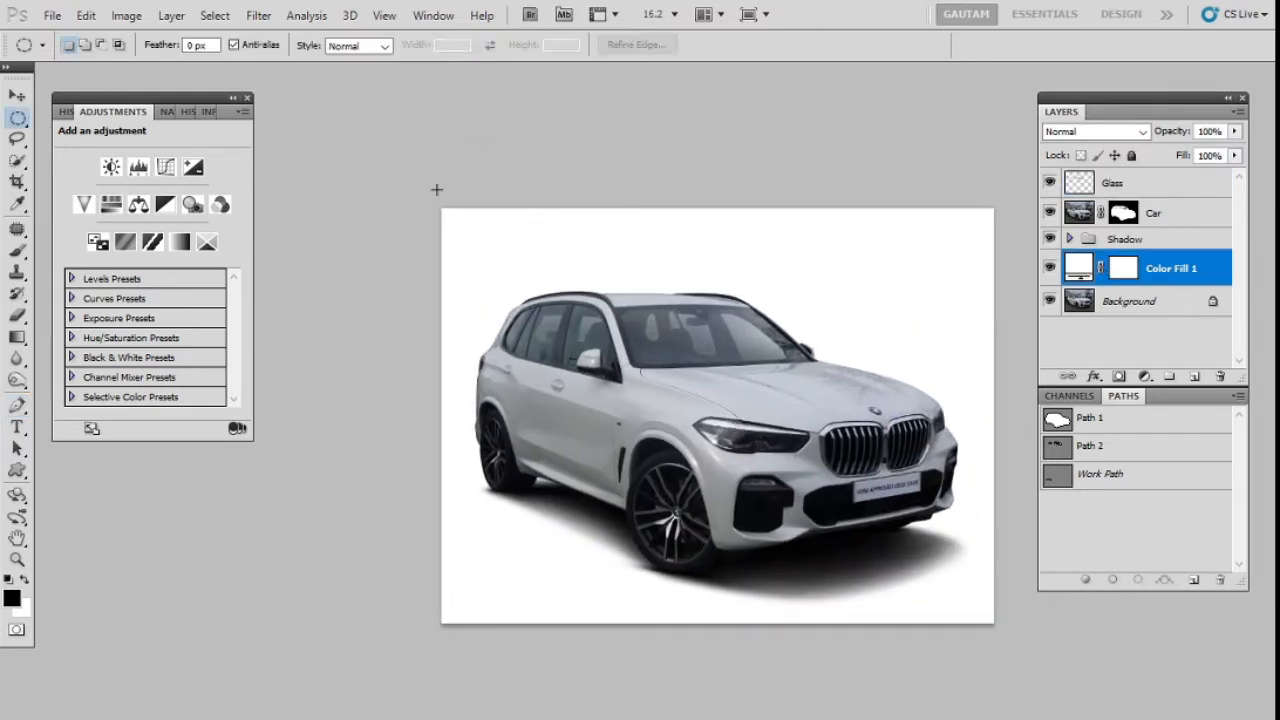
{"action": "left_click_drag", "start_coordinate": [1088, 462], "coordinate": [1060, 470]}
{"action": "left_click", "coordinate": [471, 214]}
{"action": "right_click", "coordinate": [471, 214]}
{"action": "key", "text": "Escape"}
{"action": "right_click", "coordinate": [20, 120]}
{"action": "left_click", "coordinate": [110, 116]}
{"action": "left_click_drag", "start_coordinate": [1200, 424], "coordinate": [1095, 479]}
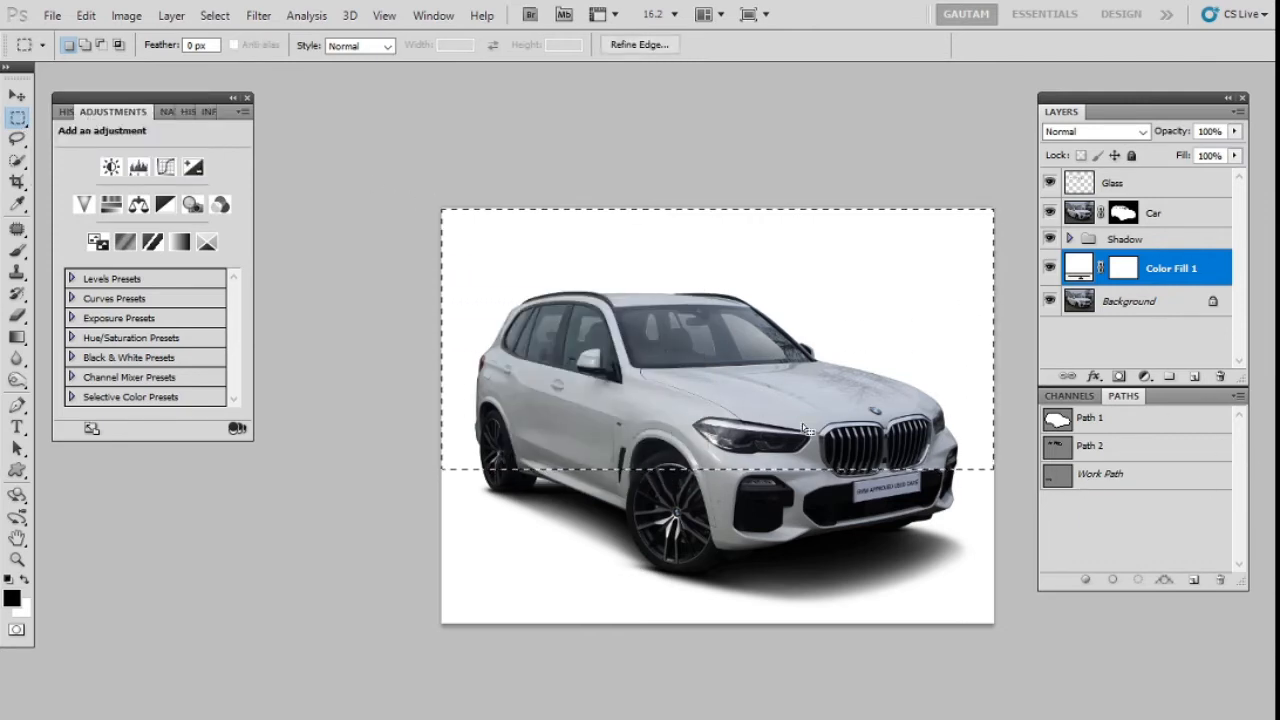
Set the foreground colour to light grey, fill the selection with it on a new layer above Color Fill 1, and deselect
{"action": "left_click", "coordinate": [11, 598]}
{"action": "left_click", "coordinate": [781, 426]}
{"action": "left_click_drag", "start_coordinate": [781, 426], "coordinate": [761, 352]}
{"action": "left_click", "coordinate": [1226, 298]}
{"action": "left_click", "coordinate": [1194, 376]}
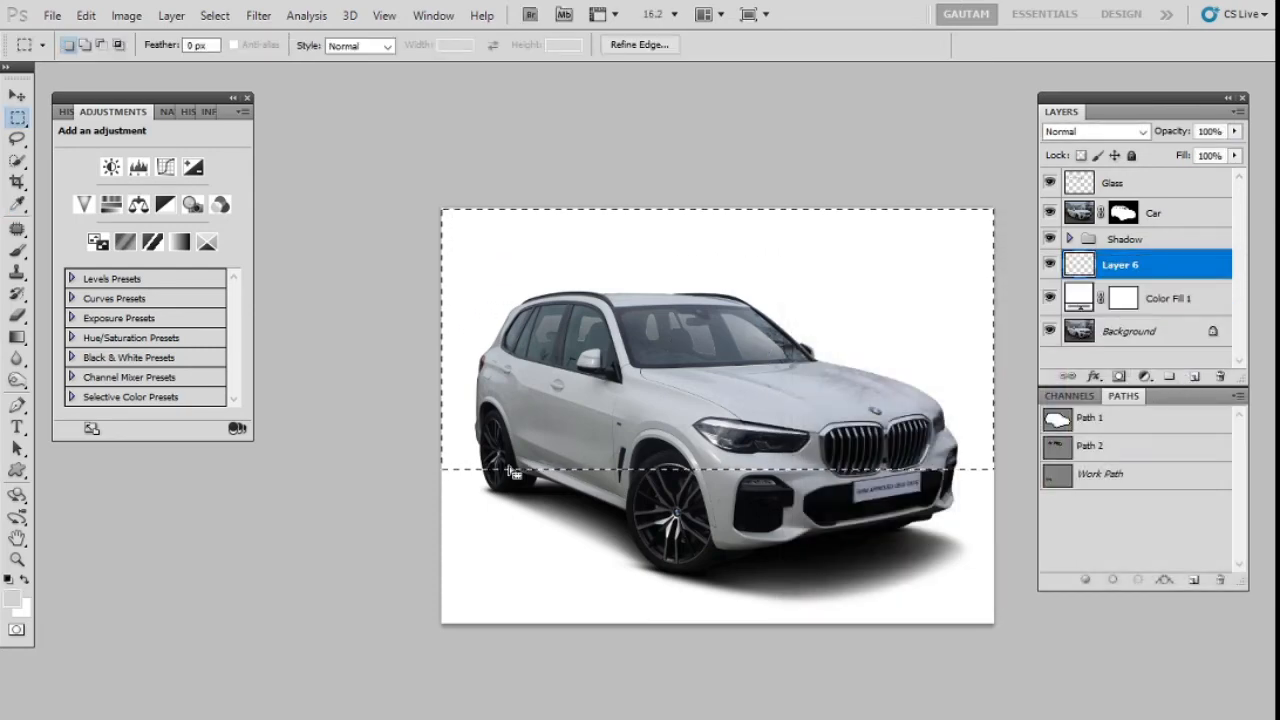
{"action": "key", "text": "alt+BackSpace"}
{"action": "key", "text": "ctrl+d"}
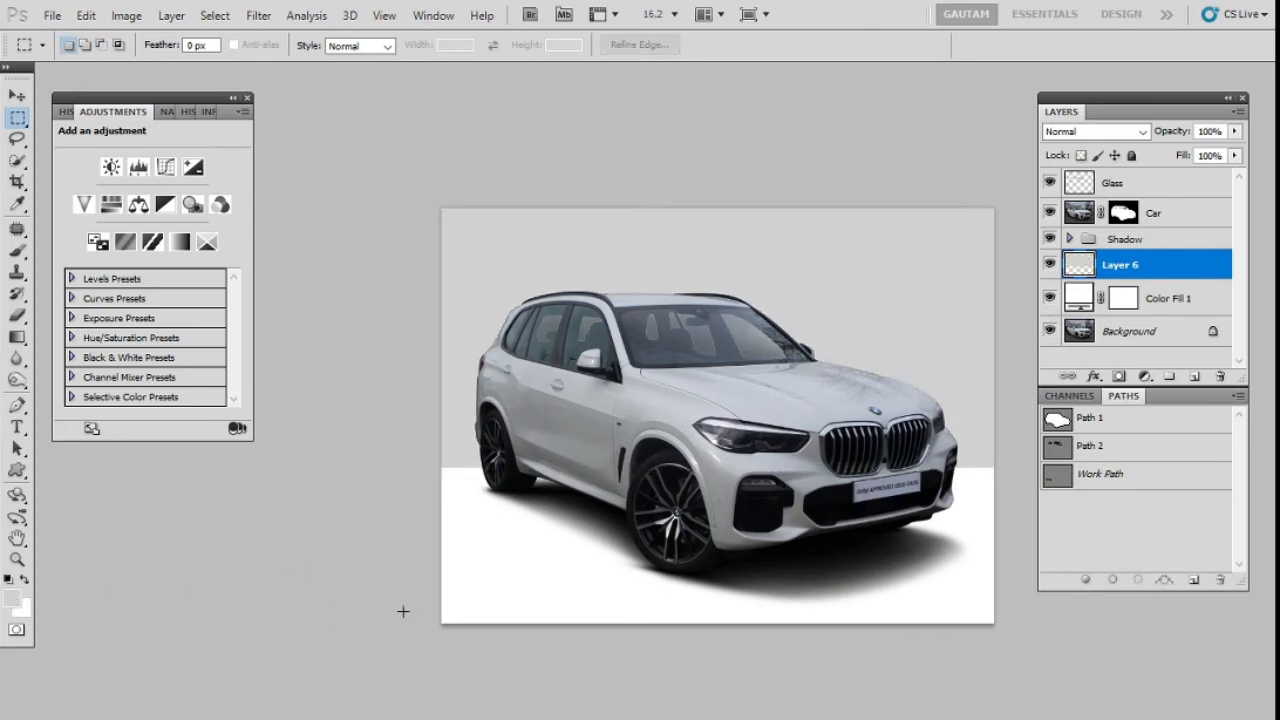
Add a mask to the grey backdrop layer and paint black along its lower edge with a soft 400-pixel brush to blend the horizon
{"action": "left_click_drag", "start_coordinate": [843, 516], "coordinate": [798, 512]}
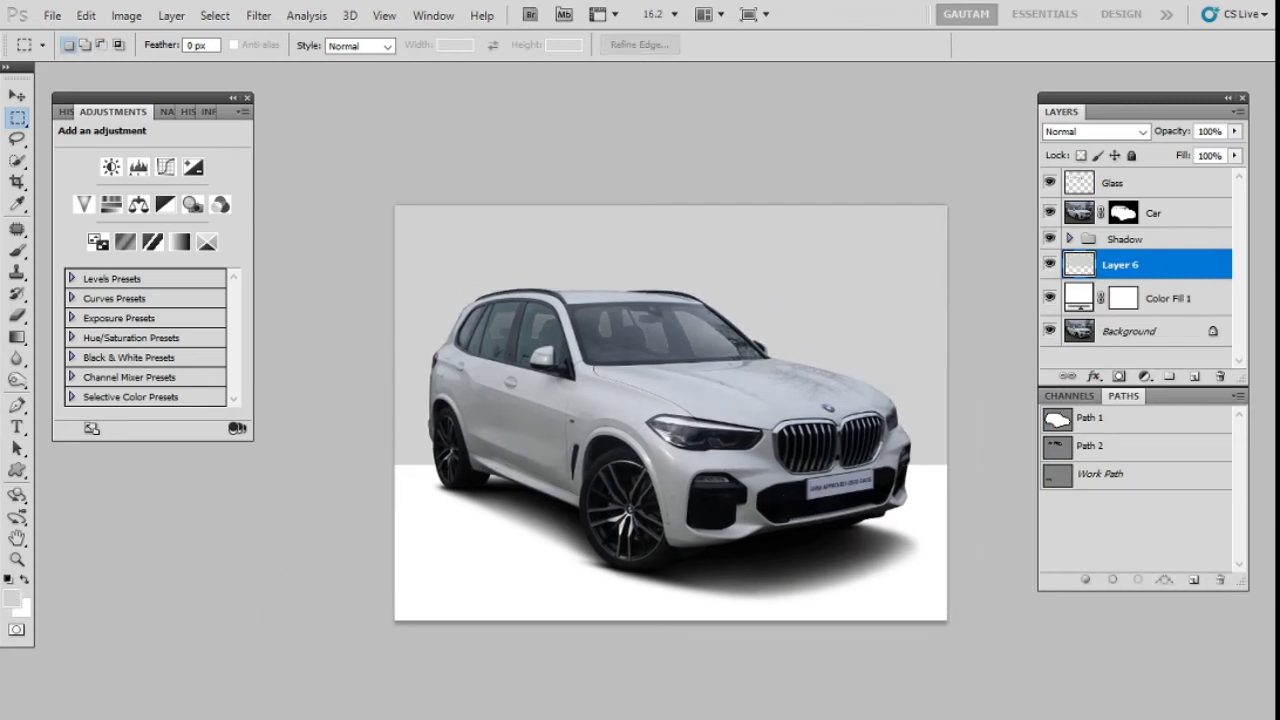
{"action": "key", "text": "b"}
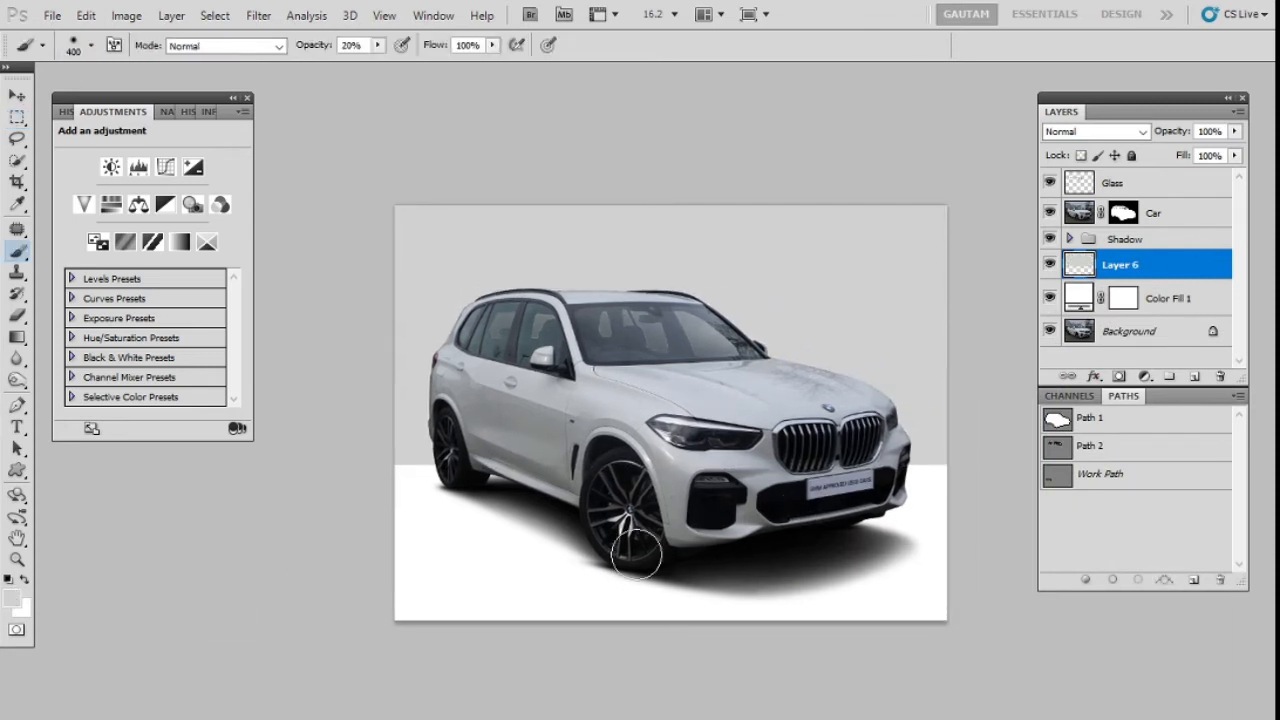
{"action": "left_click", "coordinate": [1119, 376]}
{"action": "right_click", "coordinate": [17, 250]}
{"action": "left_click", "coordinate": [85, 249]}
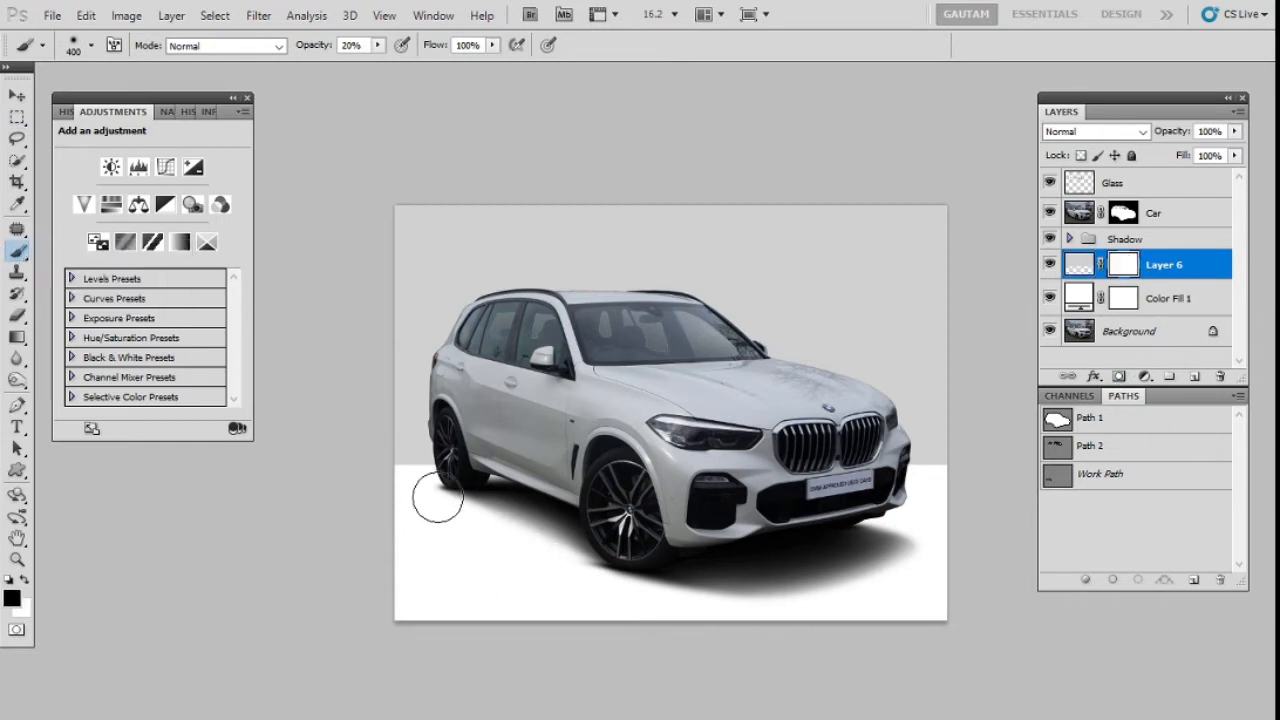
{"action": "mouse_move", "coordinate": [347, 486]}
{"action": "left_mouse_down"}
{"action": "mouse_move", "coordinate": [664, 500]}
{"action": "mouse_move", "coordinate": [840, 487]}
{"action": "left_mouse_up"}
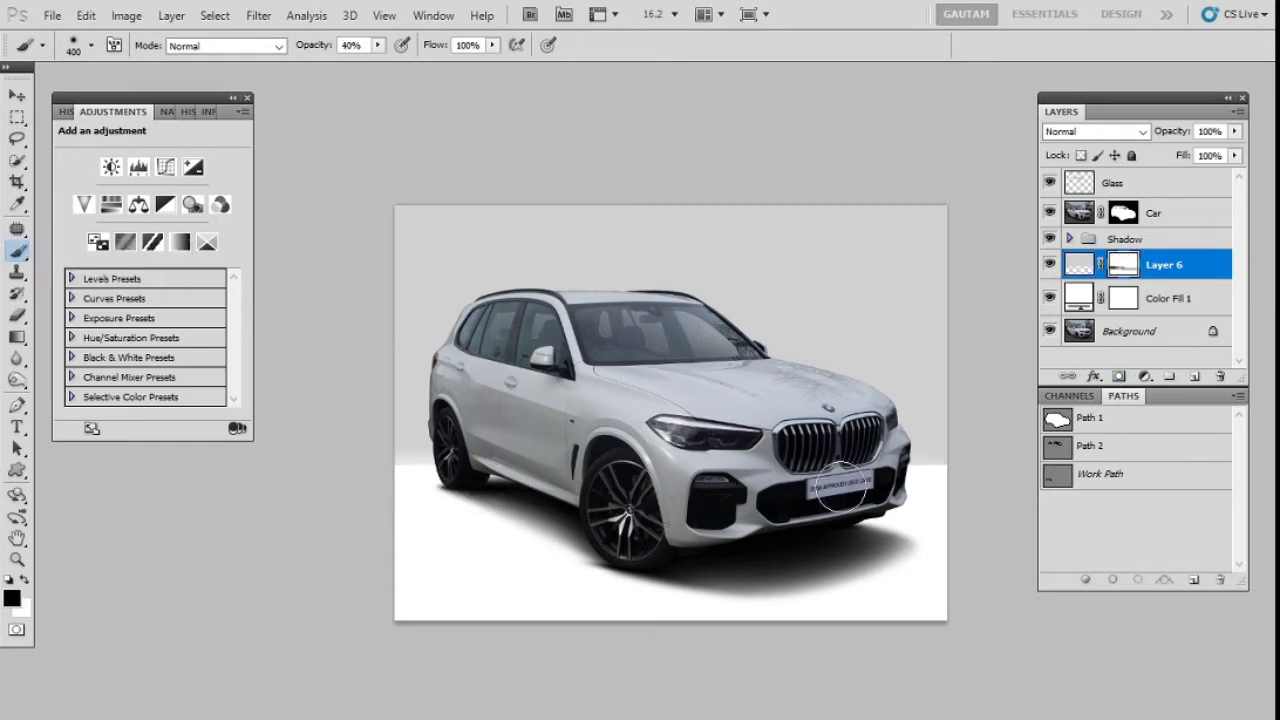
{"action": "key", "text": "x"}
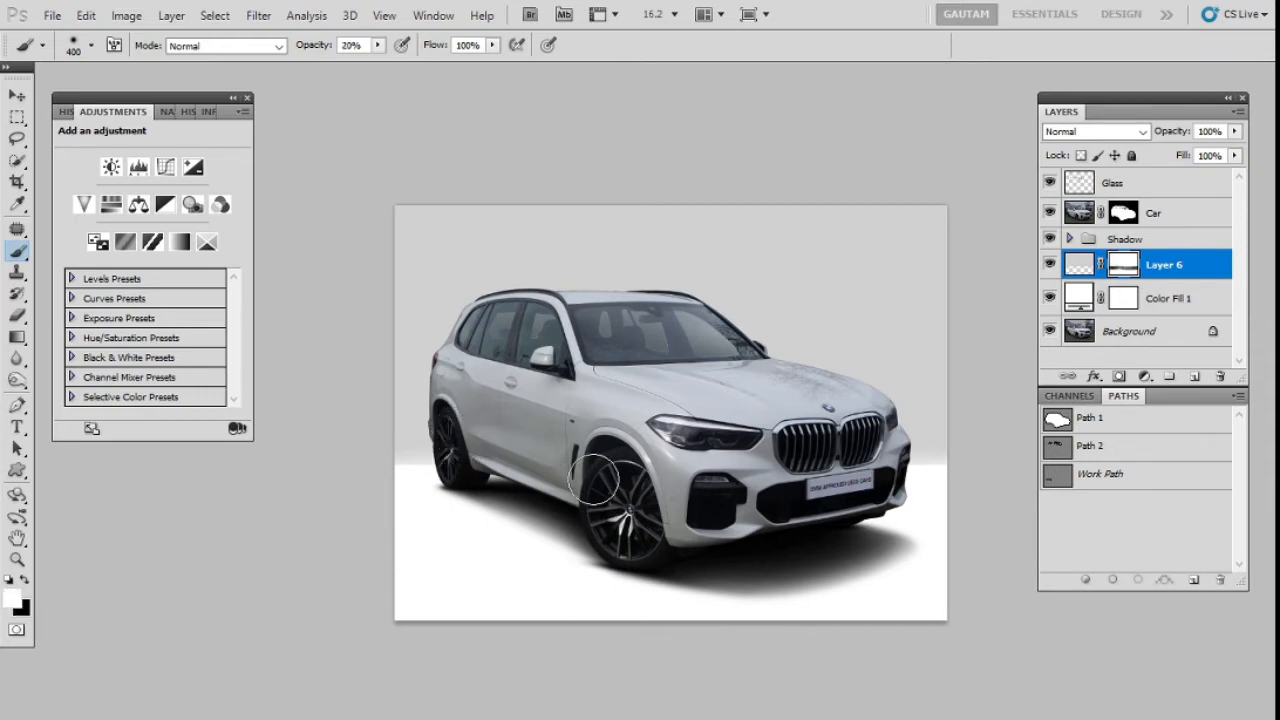
Select a full-width band below the horizon, feather it by 10 pixels, paint it black on the mask at 100% opacity, and deselect
{"action": "key", "text": "m"}
{"action": "mouse_move", "coordinate": [393, 558]}
{"action": "left_mouse_down"}
{"action": "mouse_move", "coordinate": [571, 514]}
{"action": "mouse_move", "coordinate": [1000, 460]}
{"action": "left_mouse_up"}
{"action": "key", "text": "shift+F6"}
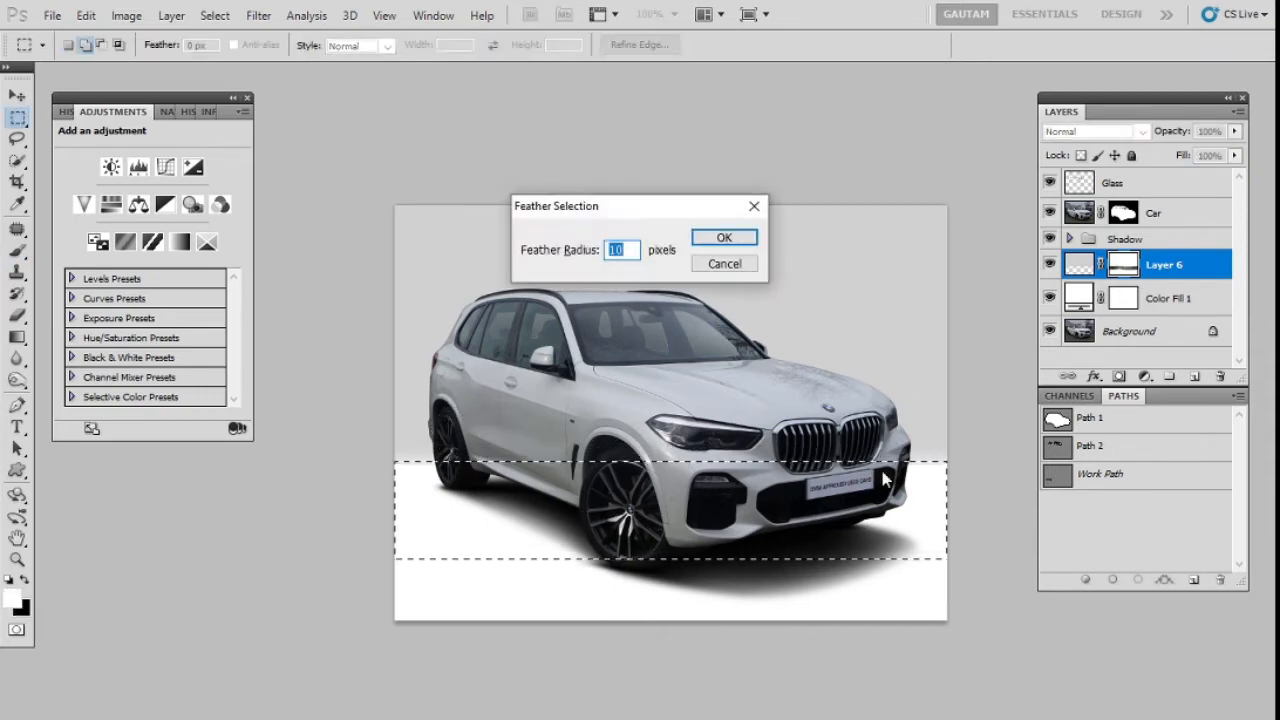
{"action": "key", "text": "Return"}
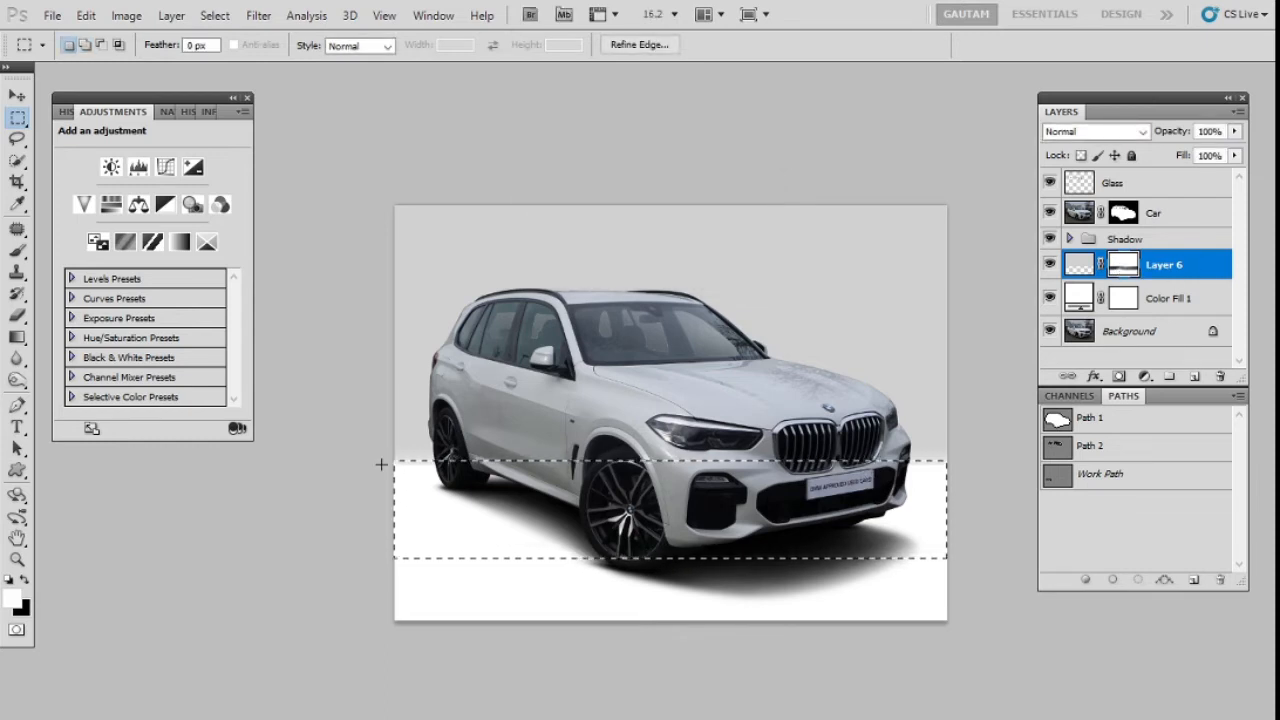
{"action": "left_click", "coordinate": [24, 580]}
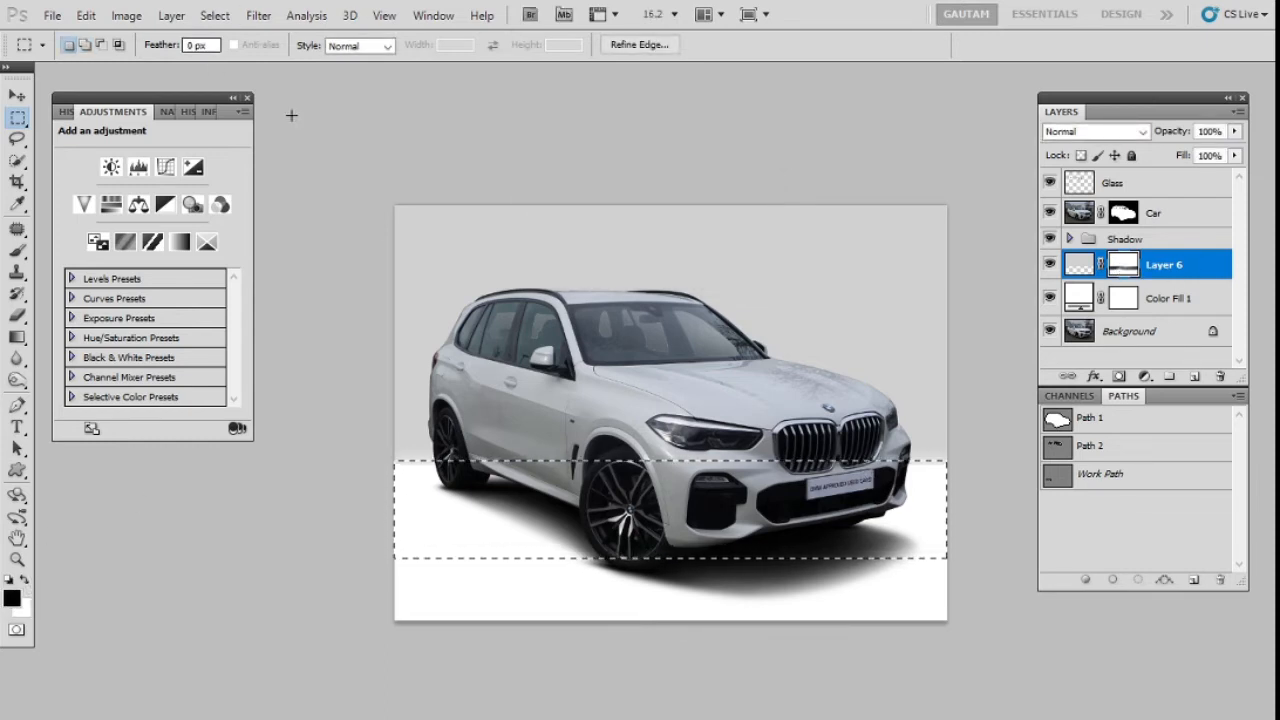
{"action": "key", "text": "b"}
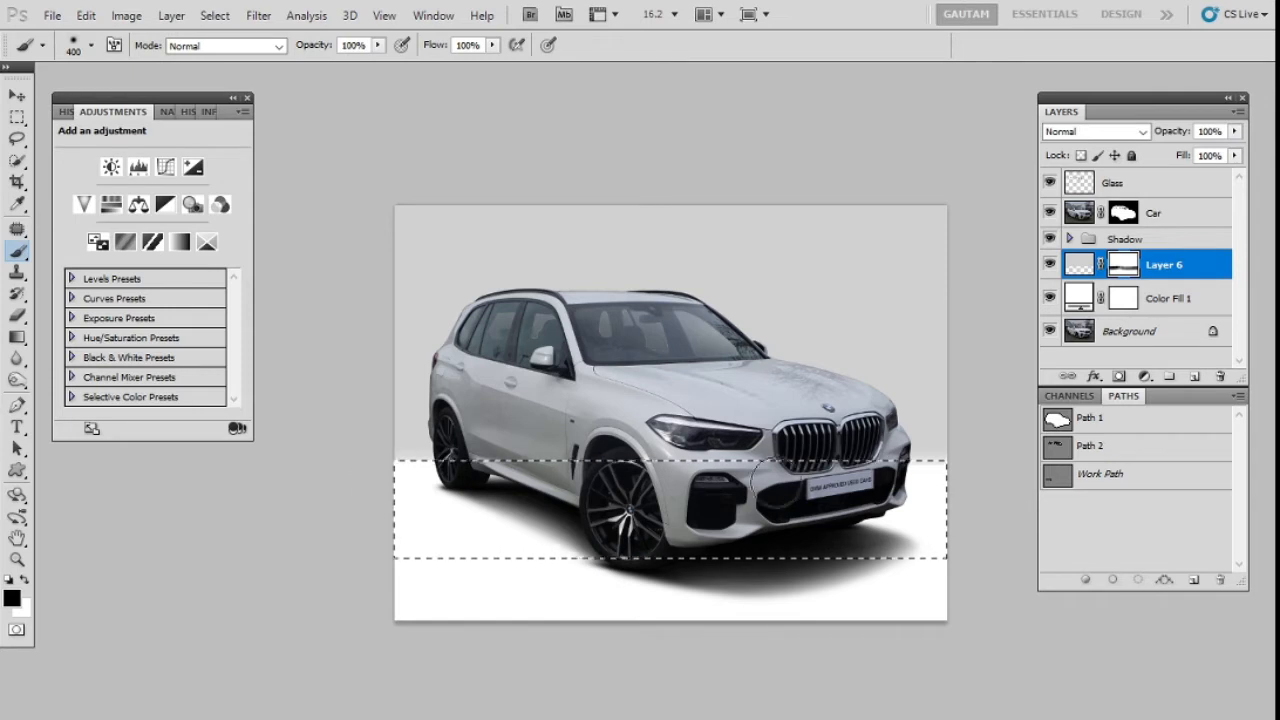
{"action": "key", "text": "ctrl+d"}
{"action": "key", "text": "p"}
{"action": "scroll", "coordinate": [763, 477], "scroll_direction": "up", "scroll_amount": 1}
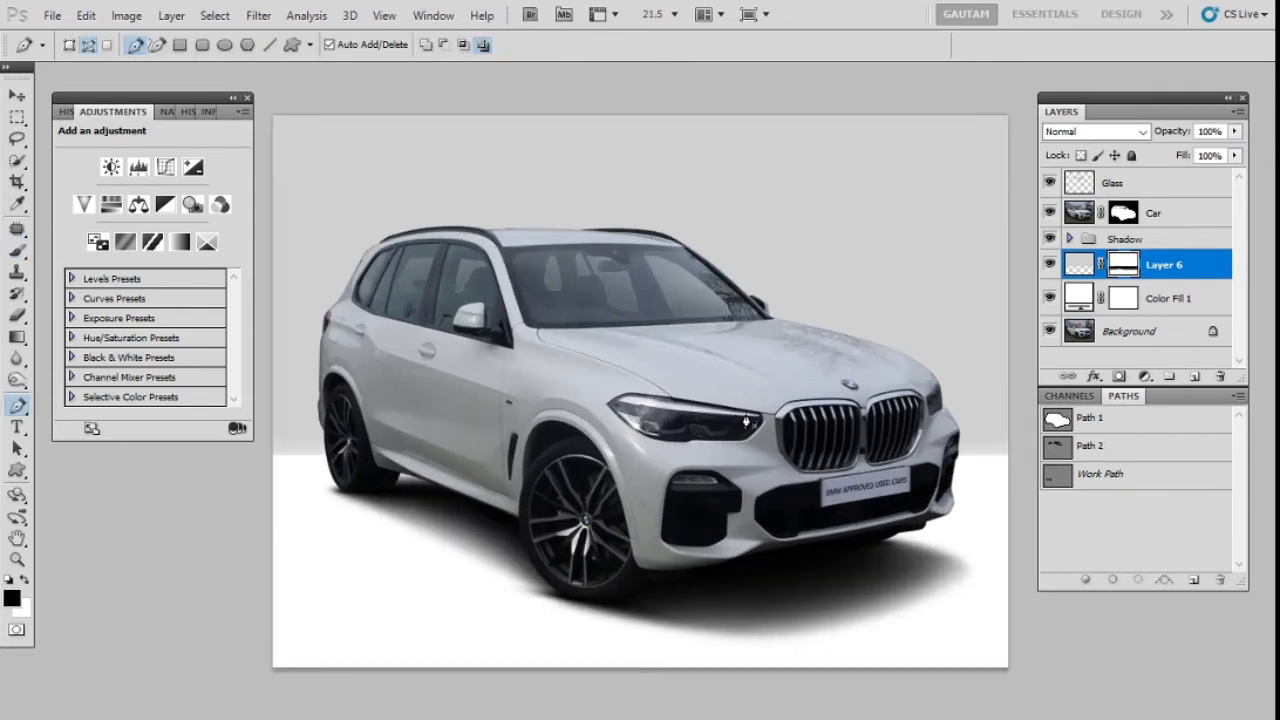
{"action": "scroll", "coordinate": [745, 422], "scroll_direction": "down", "scroll_amount": 1}
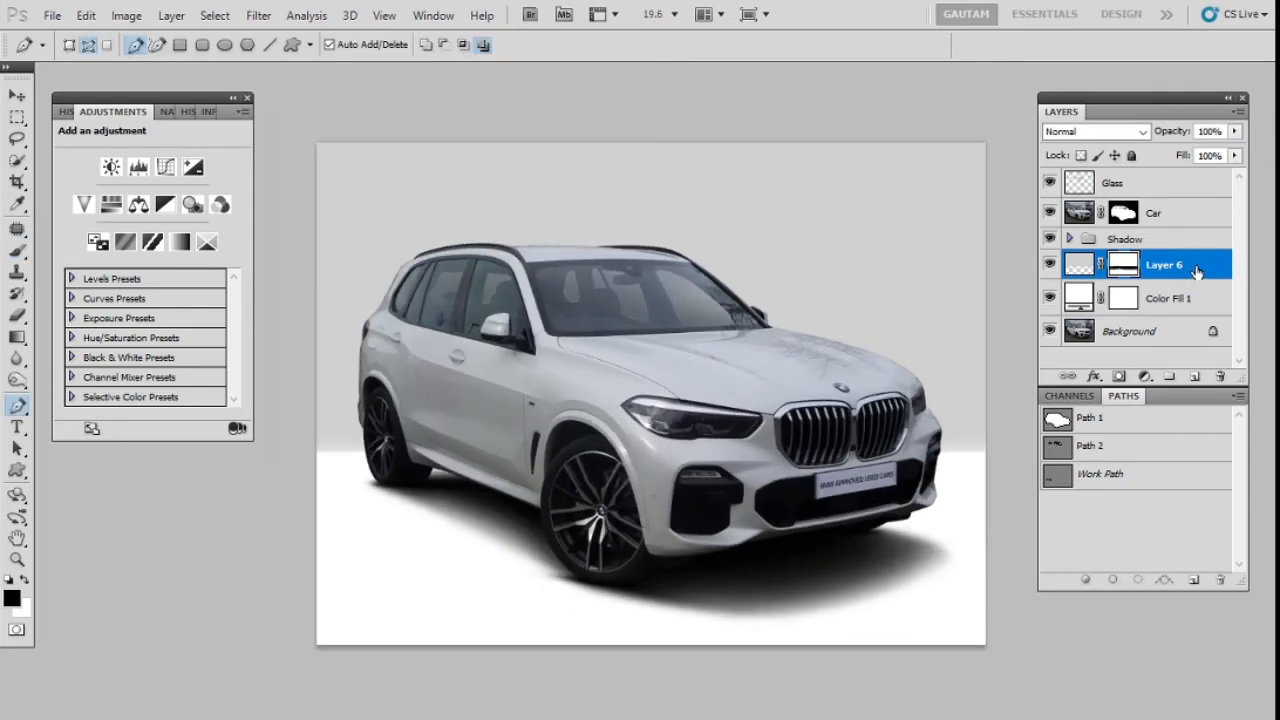
Make the Glass layer active and create a new empty path alongside the existing work path
{"action": "key", "text": "alt+bracketright"}
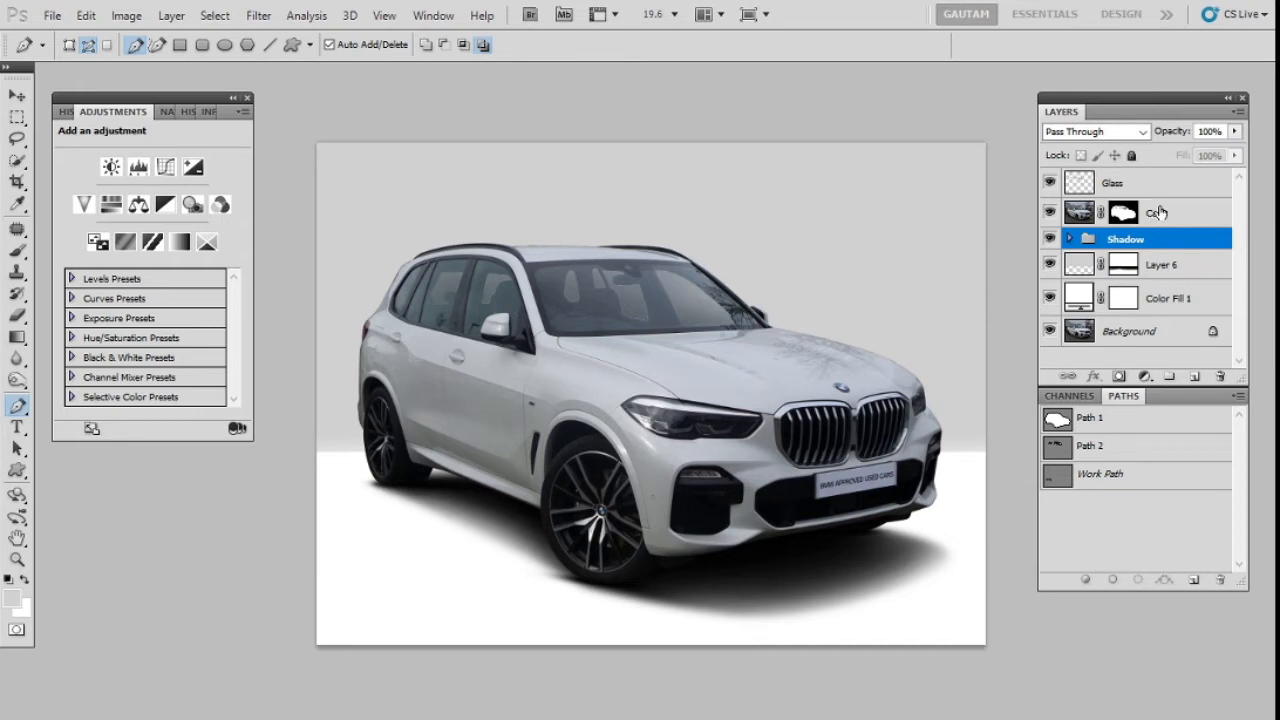
{"action": "key", "text": "alt+bracketright"}
{"action": "key", "text": "alt+bracketright"}
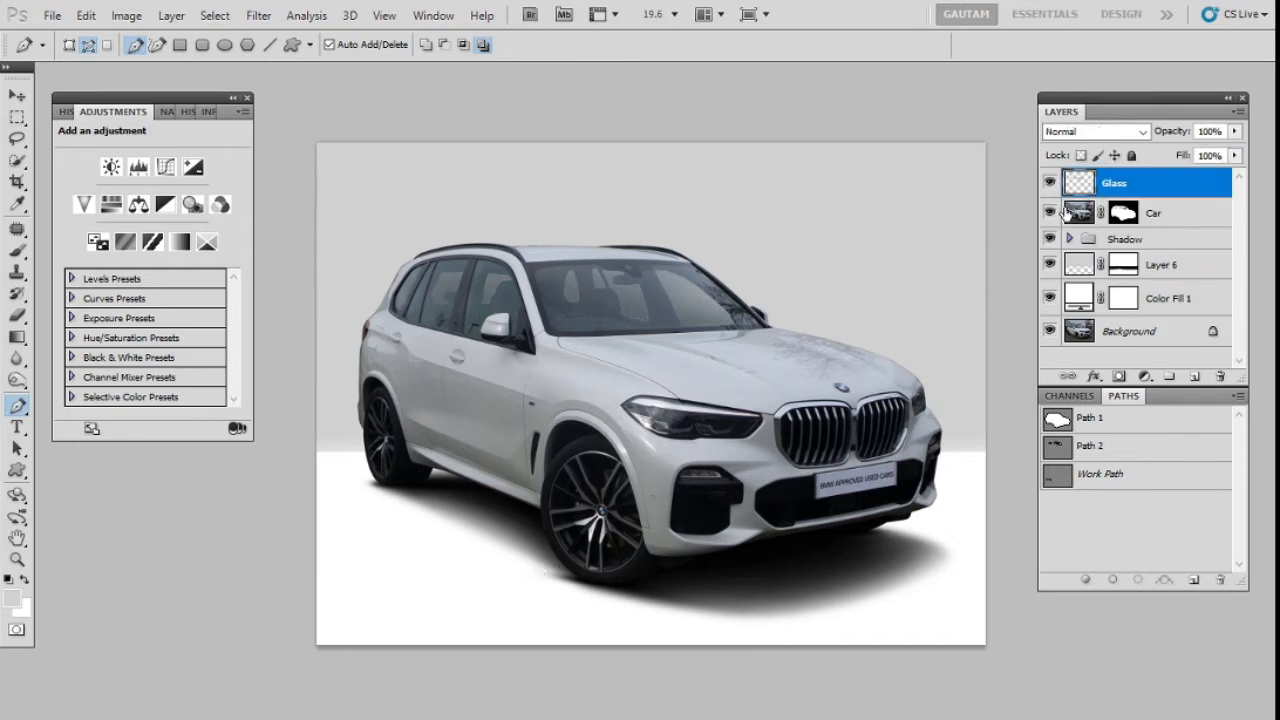
{"action": "double_click", "coordinate": [1142, 482]}
{"action": "key", "text": "Escape"}
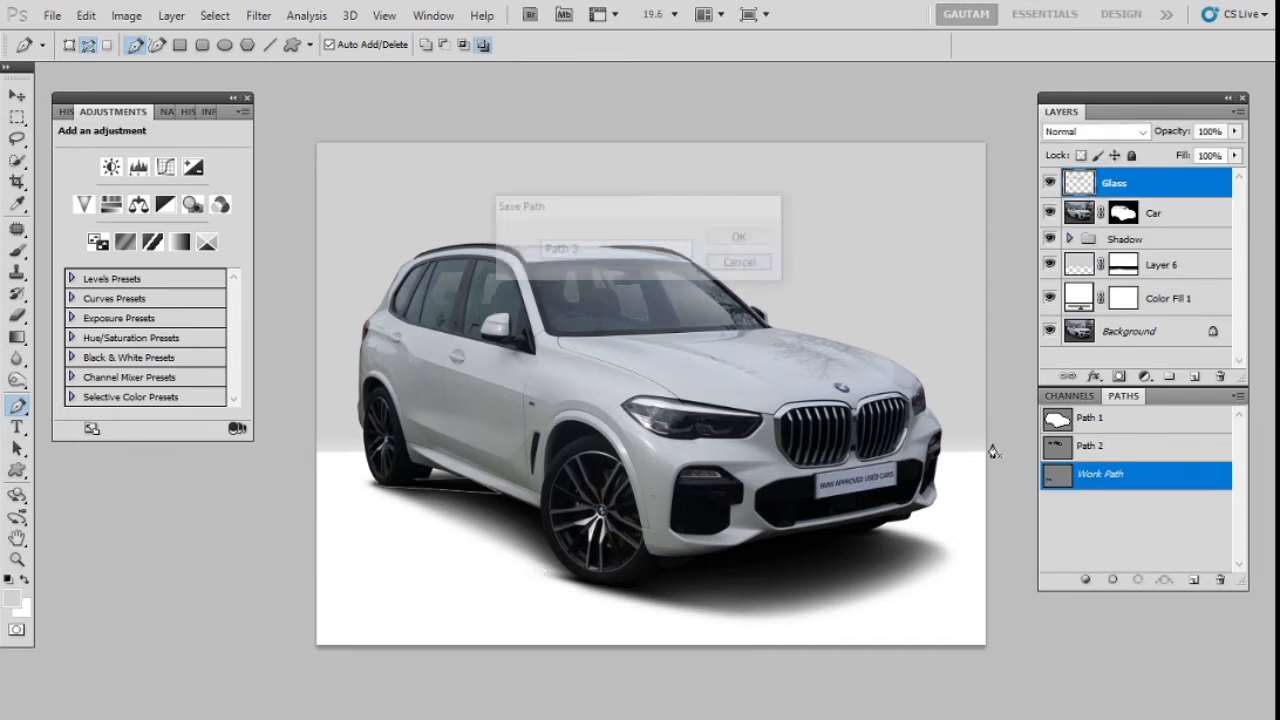
{"action": "left_click", "coordinate": [1136, 458]}
{"action": "left_click", "coordinate": [1193, 580]}
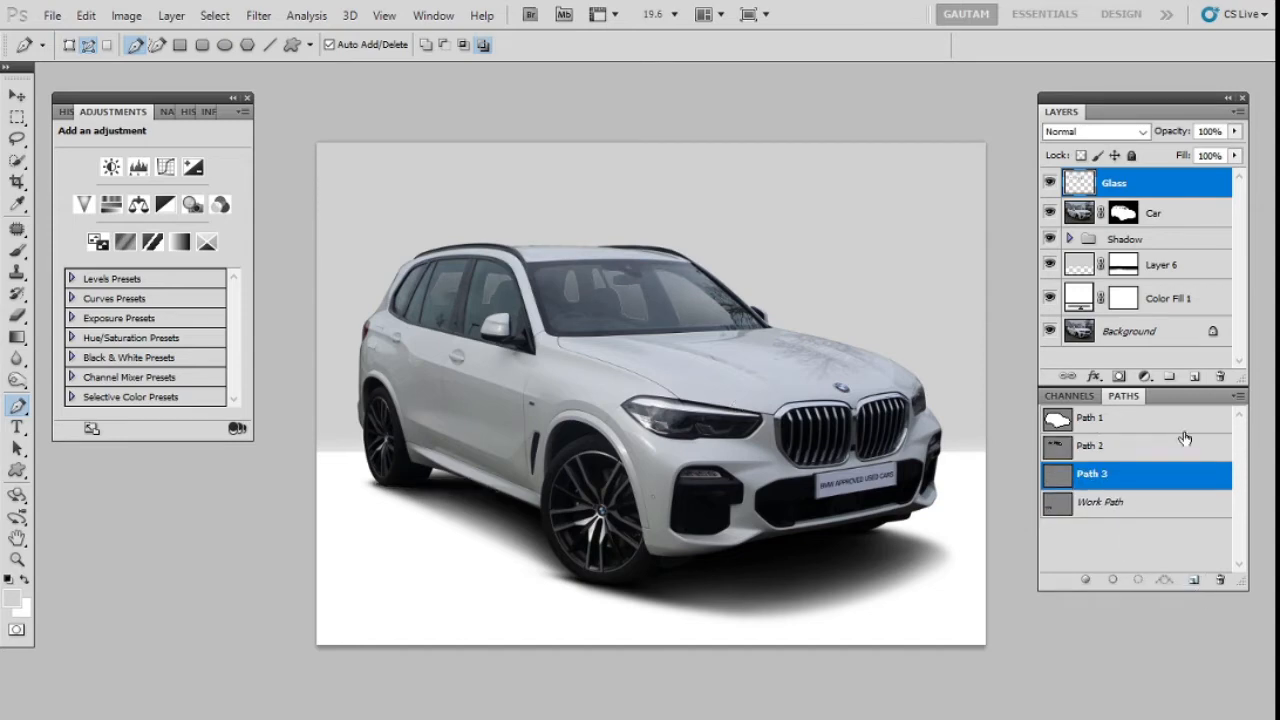
Rename the new empty path as Color
{"action": "double_click", "coordinate": [1092, 474]}
{"action": "key", "text": "Return"}
{"action": "scroll", "coordinate": [815, 410], "scroll_direction": "up", "scroll_amount": 5}
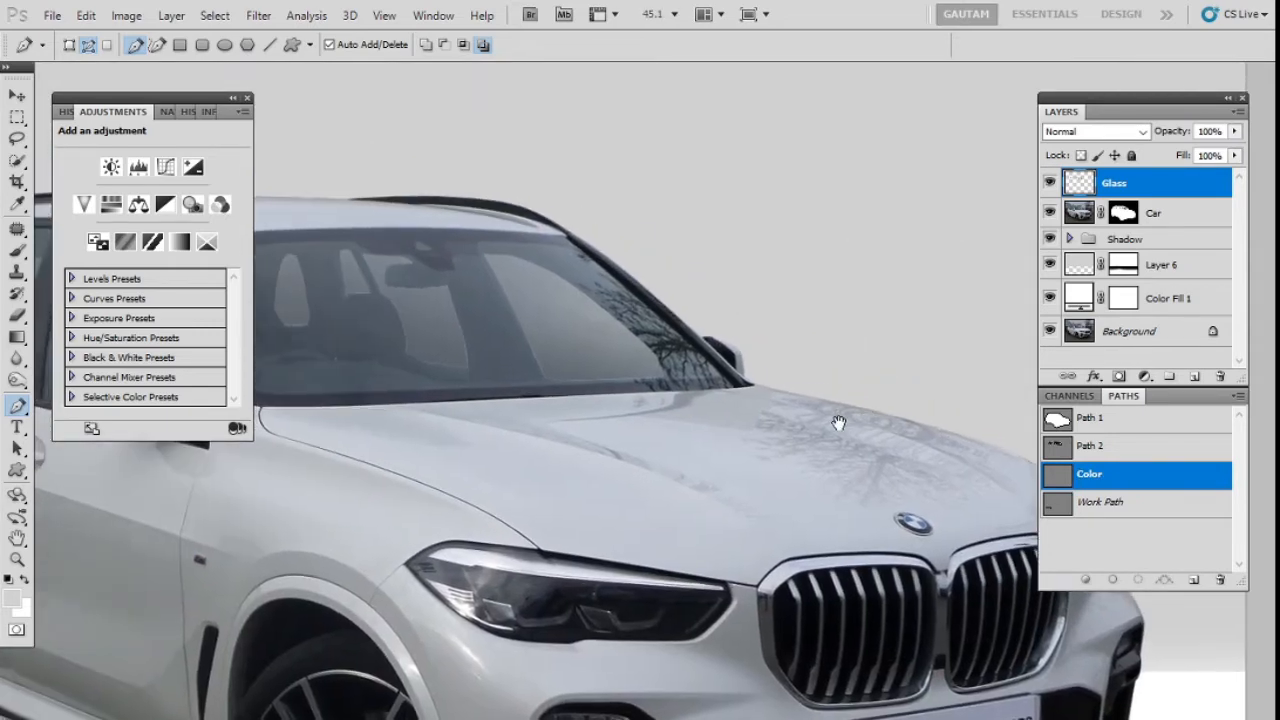
Try to reuse the car outline by copying Path 1 into the Color path, and undo the paste
{"action": "left_click_drag", "start_coordinate": [837, 423], "coordinate": [887, 420]}
{"action": "left_click", "coordinate": [1141, 420]}
{"action": "scroll", "coordinate": [524, 433], "scroll_direction": "down", "scroll_amount": 3}
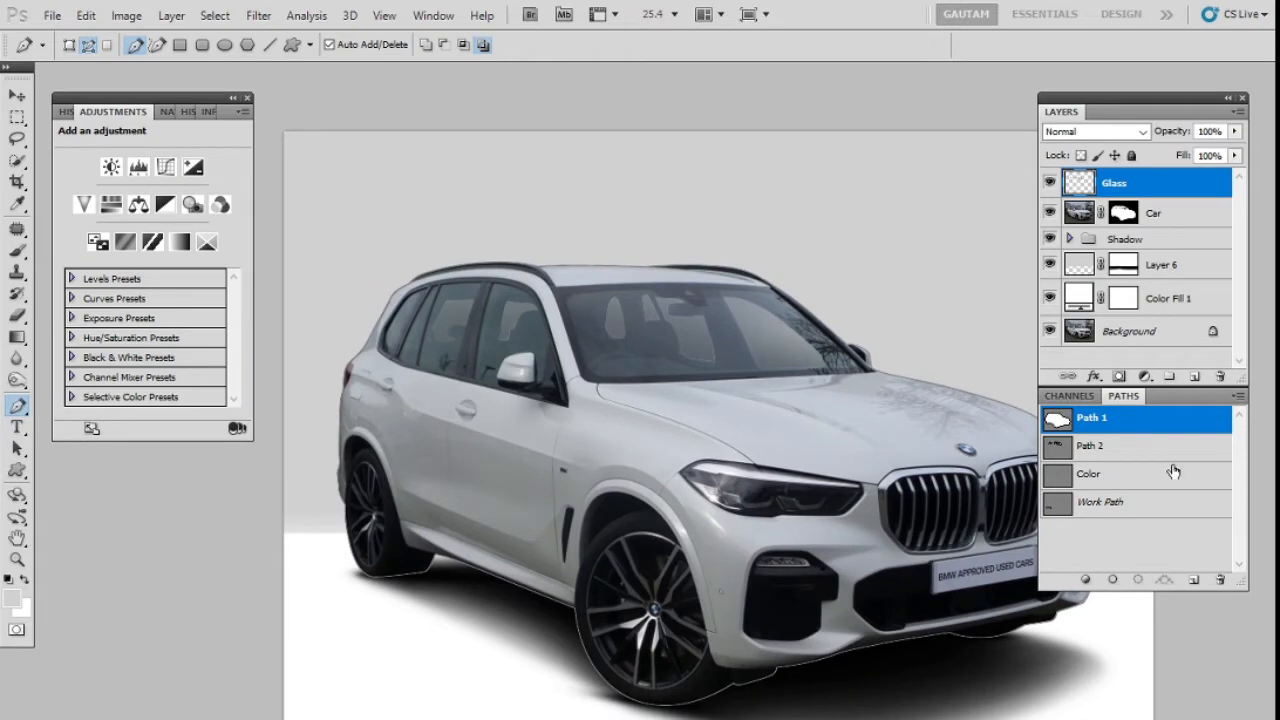
{"action": "left_click", "coordinate": [1092, 478]}
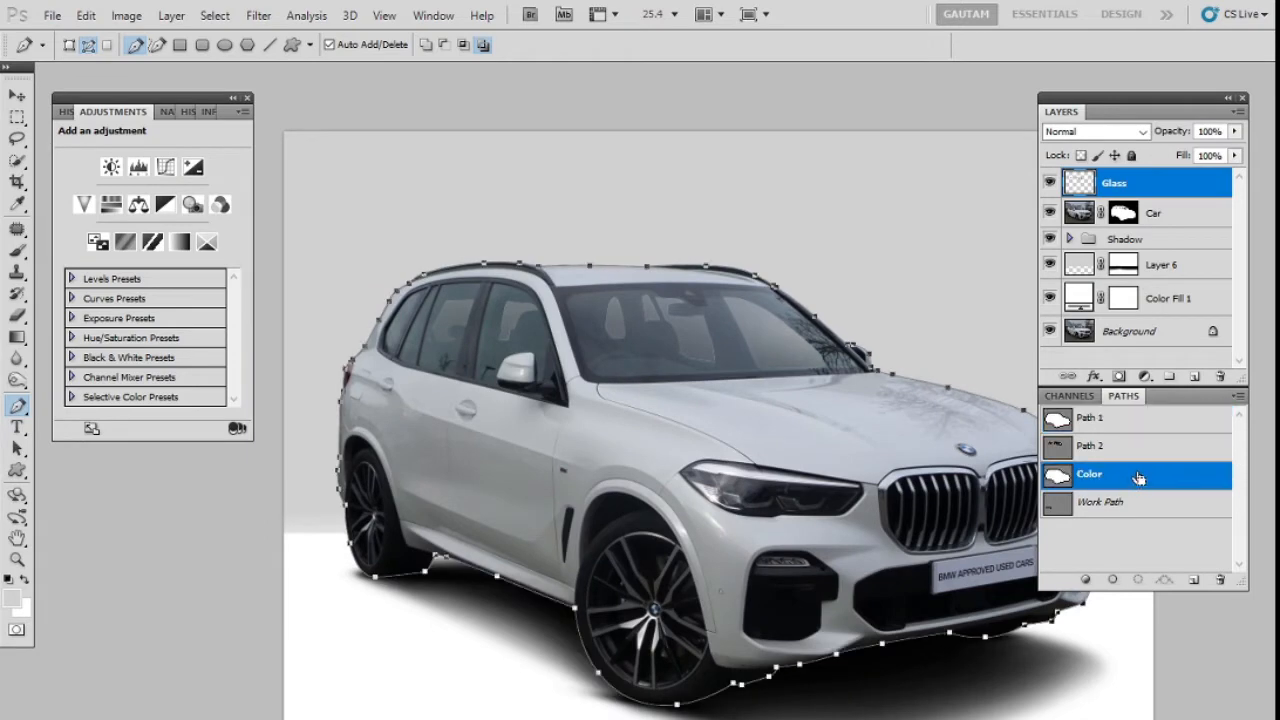
{"action": "scroll", "coordinate": [803, 443], "scroll_direction": "up", "scroll_amount": 4}
{"action": "scroll", "coordinate": [823, 429], "scroll_direction": "down", "scroll_amount": 3}
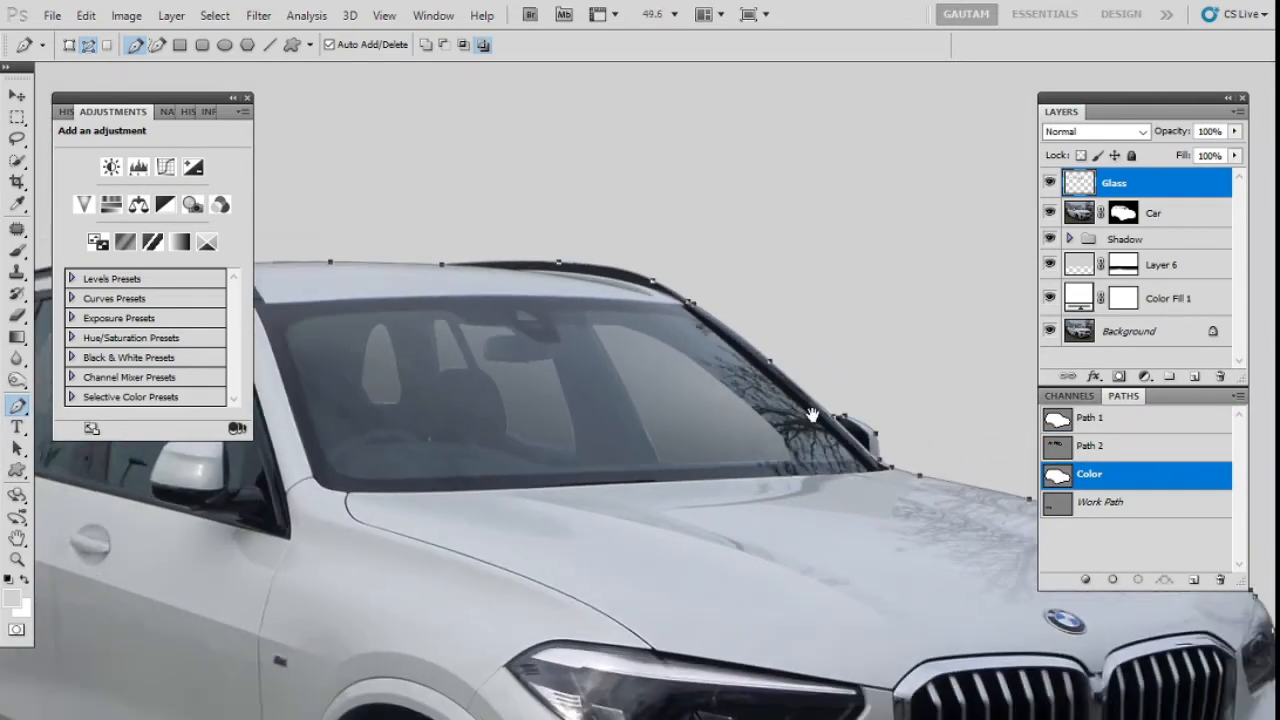
{"action": "scroll", "coordinate": [790, 398], "scroll_direction": "down", "scroll_amount": 3}
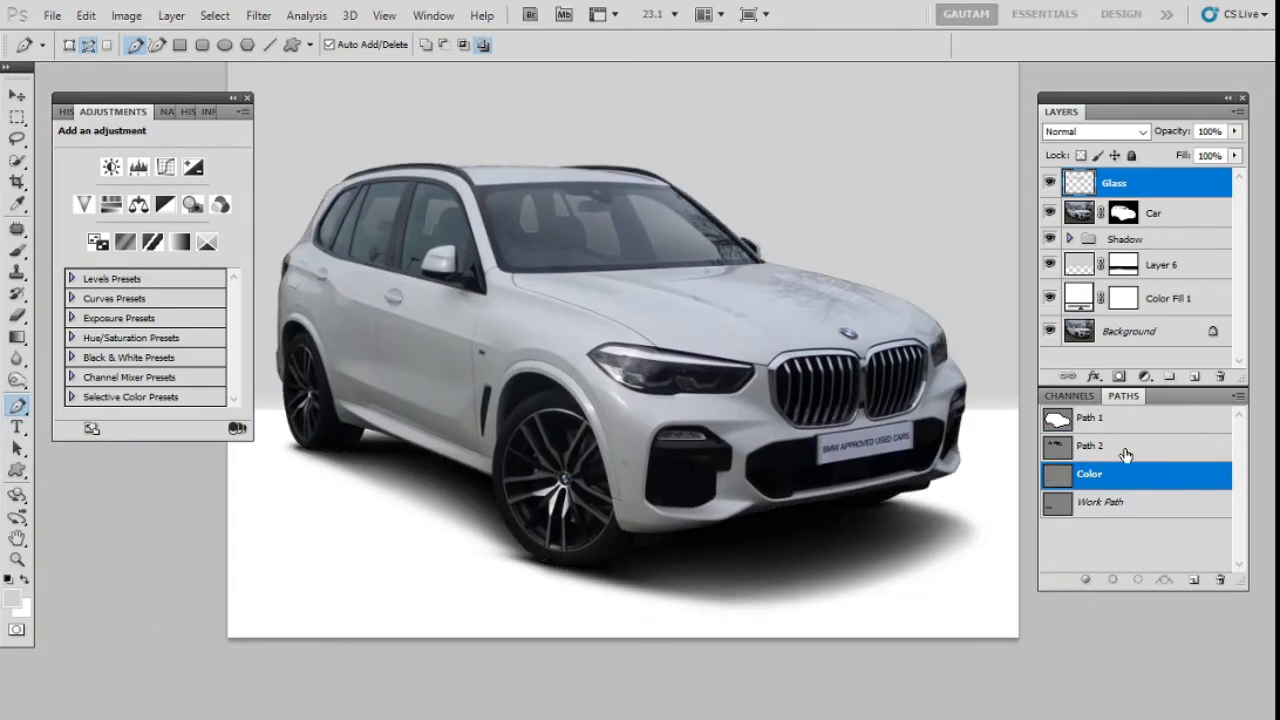
{"action": "left_click", "coordinate": [1125, 455]}
{"action": "left_click", "coordinate": [1157, 480]}
Start tracing the painted bodywork on the Color path, following the side sill's lower edge from the front wheel to the rear tyre
{"action": "scroll", "coordinate": [591, 414], "scroll_direction": "up", "scroll_amount": 3}
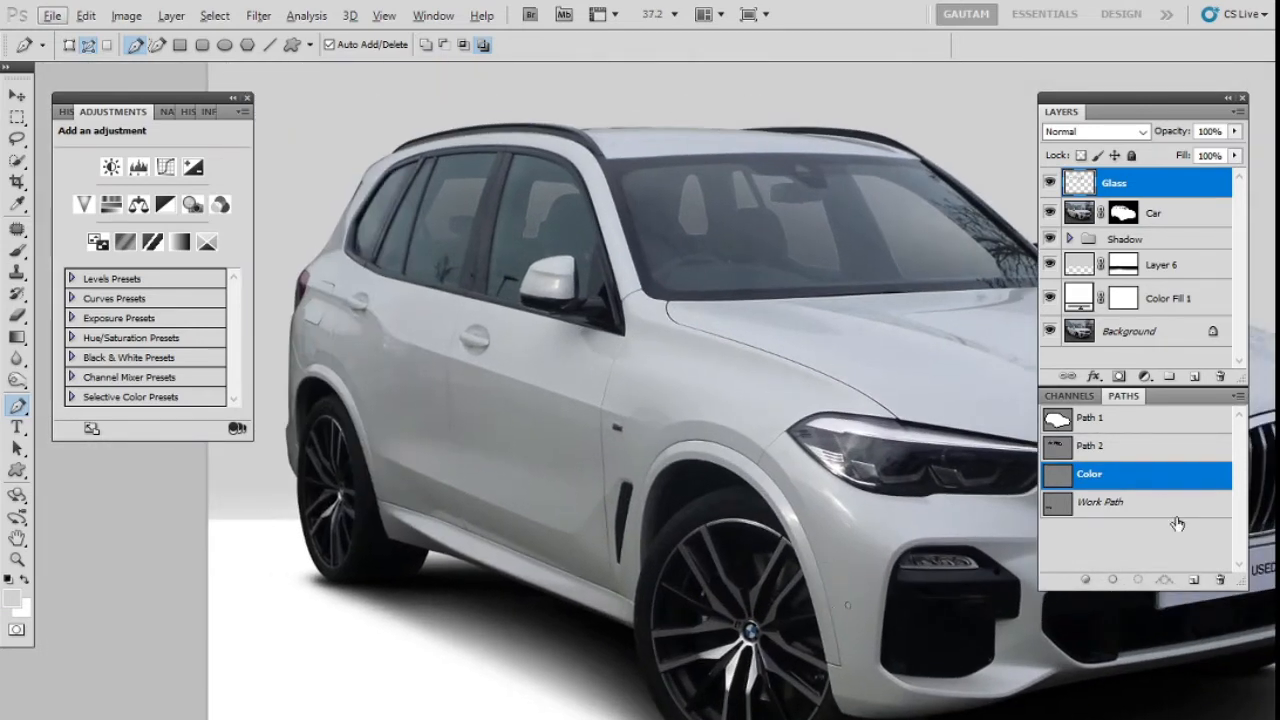
{"action": "scroll", "coordinate": [611, 607], "scroll_direction": "up", "scroll_amount": 5}
{"action": "left_click", "coordinate": [884, 490]}
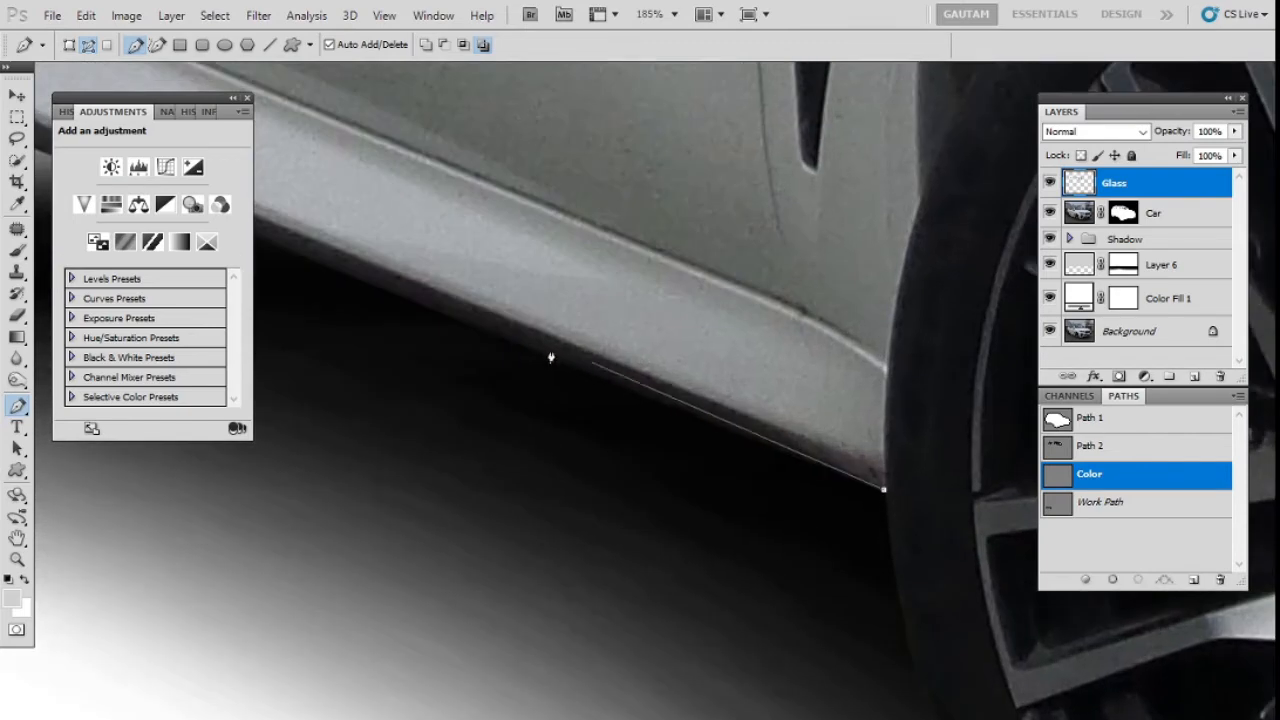
{"action": "left_click", "coordinate": [531, 353]}
{"action": "left_click", "coordinate": [507, 340]}
{"action": "left_click", "coordinate": [483, 325]}
{"action": "left_click", "coordinate": [384, 286]}
{"action": "left_click_drag", "start_coordinate": [449, 303], "coordinate": [635, 420]}
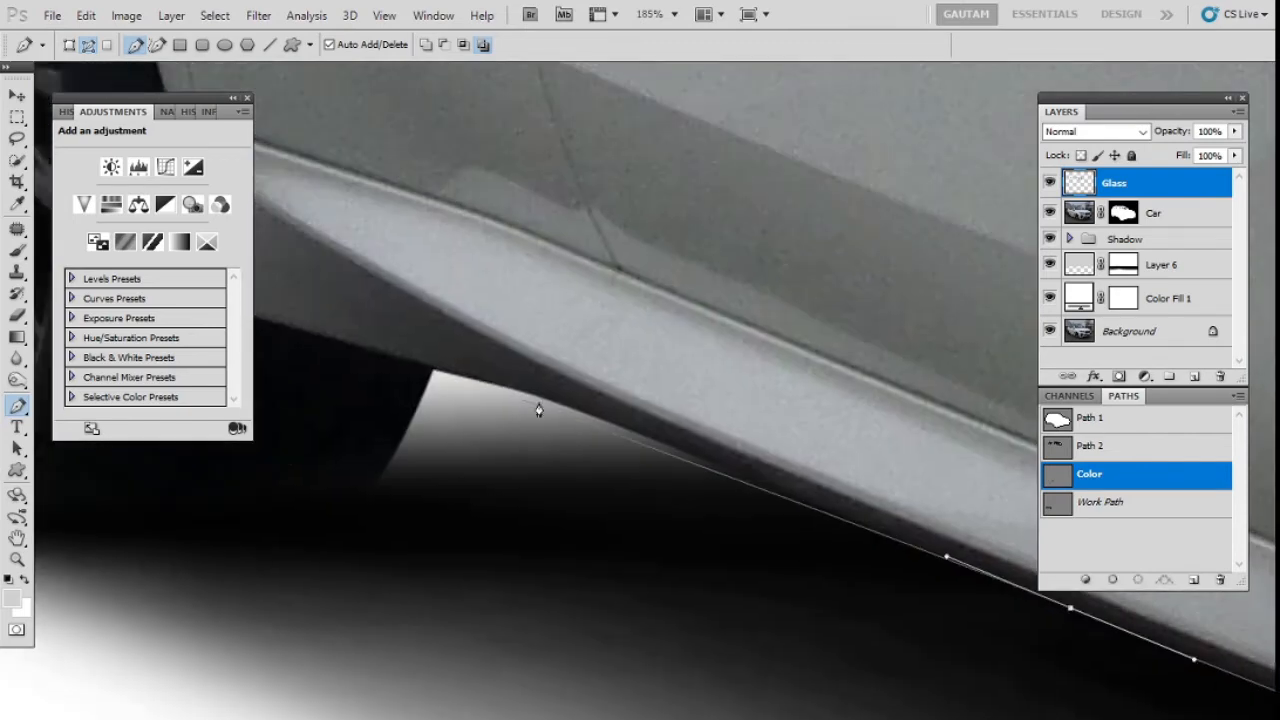
{"action": "left_click", "coordinate": [472, 375]}
{"action": "left_click", "coordinate": [434, 373]}
{"action": "scroll", "coordinate": [530, 425], "scroll_direction": "down", "scroll_amount": 3}
Continue the path along the sill's rear end and up the inner edge of the rear wheel arch to its top
{"action": "left_click_drag", "start_coordinate": [650, 478], "coordinate": [989, 643]}
{"action": "left_click_drag", "start_coordinate": [645, 503], "coordinate": [637, 500]}
{"action": "left_click", "coordinate": [600, 375]}
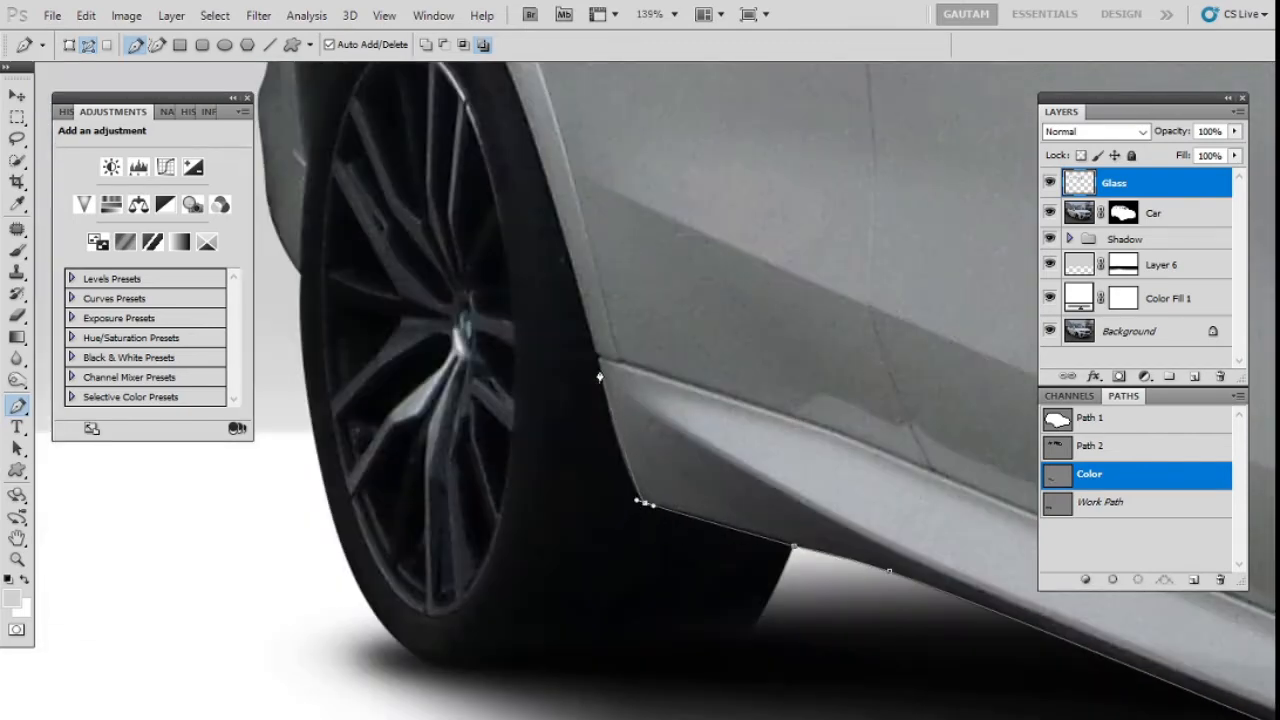
{"action": "left_click_drag", "start_coordinate": [595, 349], "coordinate": [567, 213]}
{"action": "left_click_drag", "start_coordinate": [534, 128], "coordinate": [589, 292]}
{"action": "scroll", "coordinate": [637, 457], "scroll_direction": "up", "scroll_amount": 3}
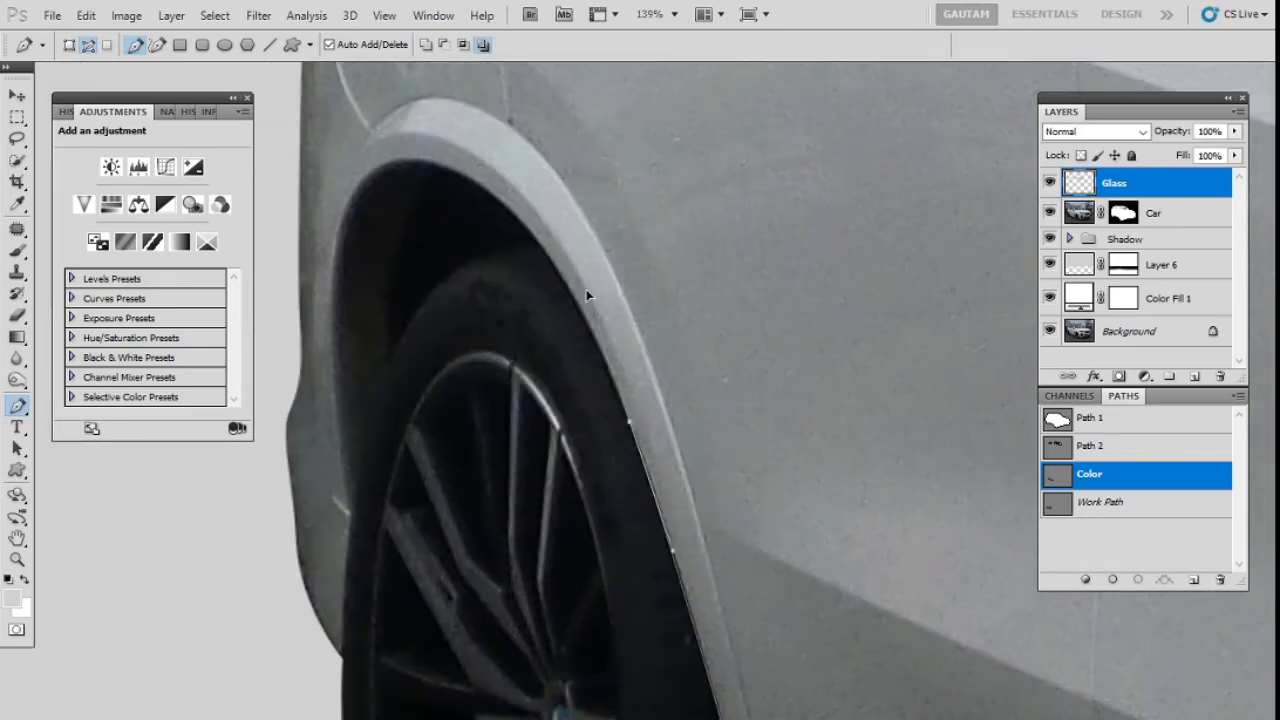
{"action": "left_click_drag", "start_coordinate": [546, 234], "coordinate": [738, 520]}
{"action": "left_click", "coordinate": [678, 487]}
{"action": "left_click", "coordinate": [638, 461]}
{"action": "left_click", "coordinate": [615, 463]}
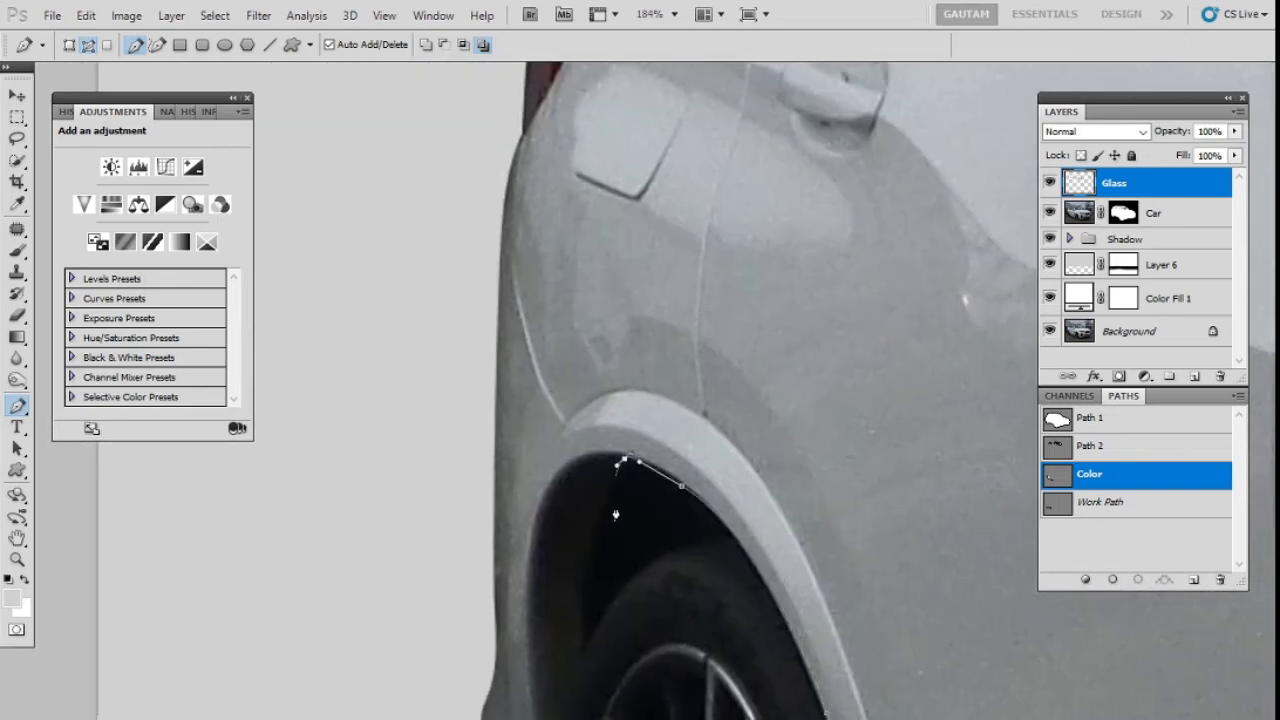
{"action": "left_click_drag", "start_coordinate": [640, 467], "coordinate": [730, 271]}
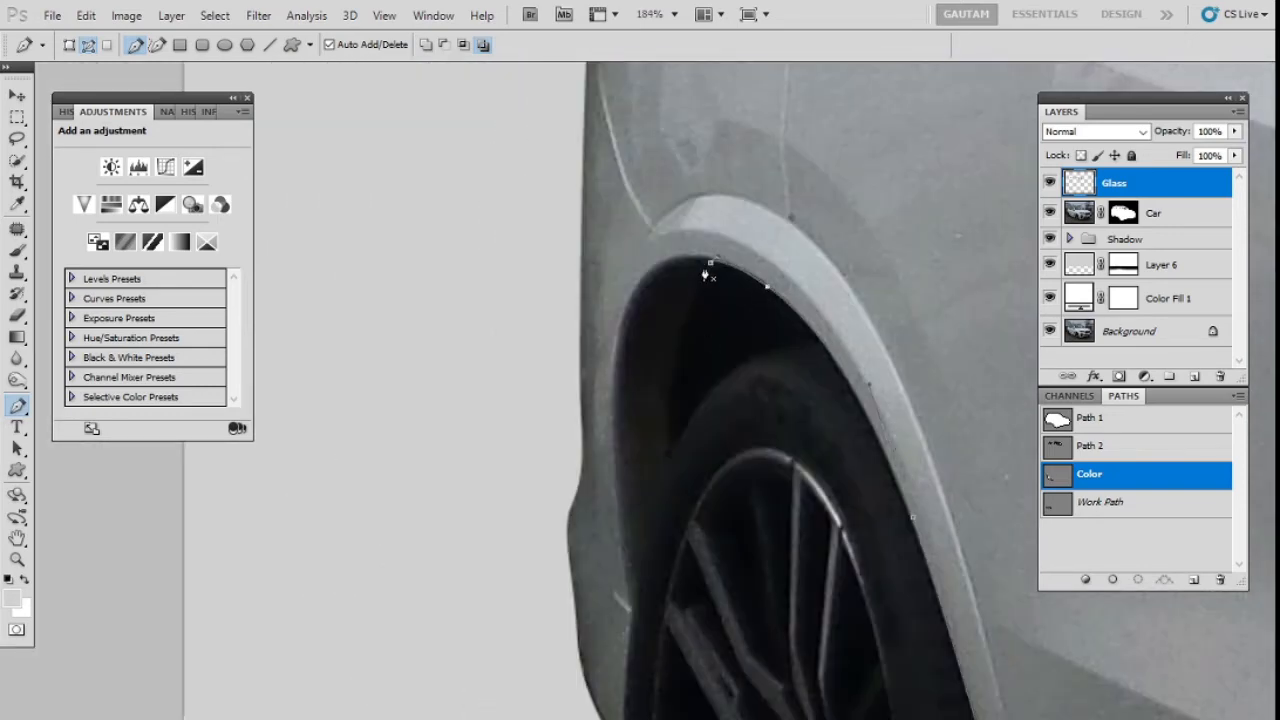
Run the path down through the dark rear wheel well to where the rear bumper meets the tyre
{"action": "left_click_drag", "start_coordinate": [679, 364], "coordinate": [668, 181]}
{"action": "left_click", "coordinate": [671, 455]}
{"action": "left_click_drag", "start_coordinate": [635, 303], "coordinate": [621, 377]}
{"action": "left_click", "coordinate": [619, 467]}
Trace the outer edge of the rear bumper upward from the tyre with closely spaced curved anchor points
{"action": "left_click", "coordinate": [589, 419]}
{"action": "left_click", "coordinate": [580, 383]}
{"action": "left_click", "coordinate": [572, 345]}
{"action": "scroll", "coordinate": [571, 325], "scroll_direction": "up", "scroll_amount": 2}
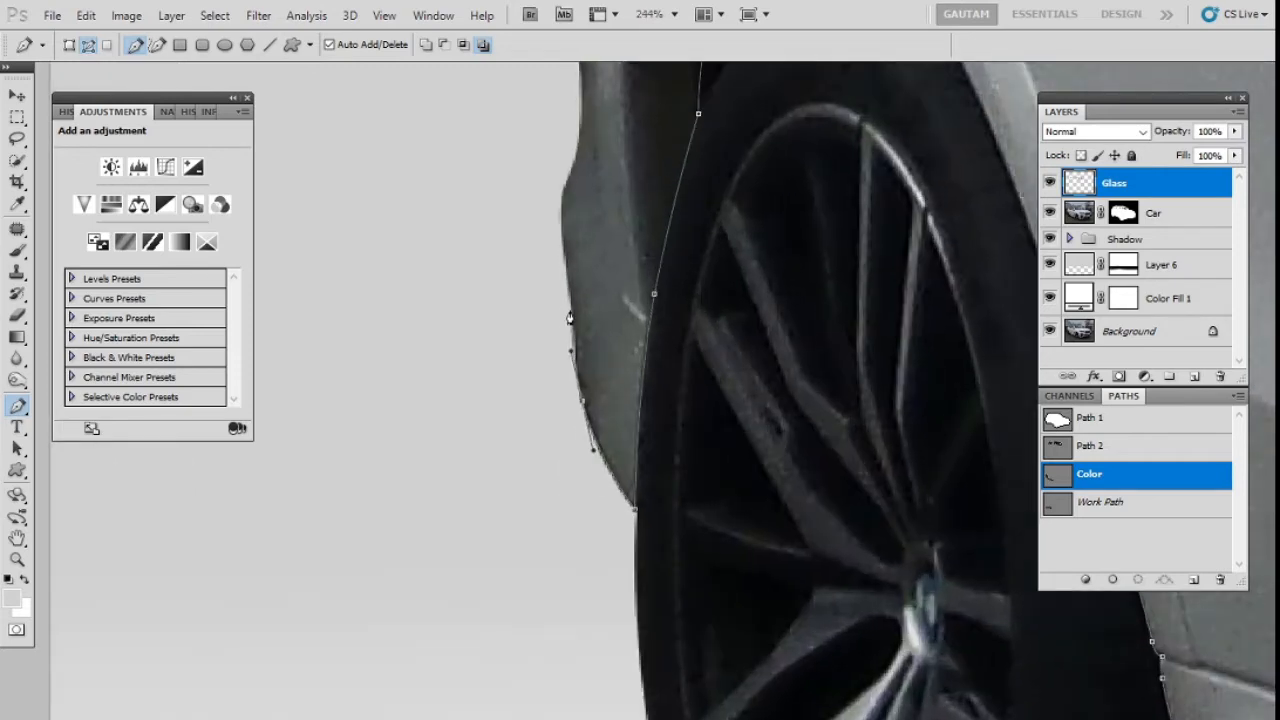
{"action": "left_click", "coordinate": [561, 204]}
{"action": "left_click", "coordinate": [566, 183]}
{"action": "left_click", "coordinate": [678, 511], "text": "ctrl"}
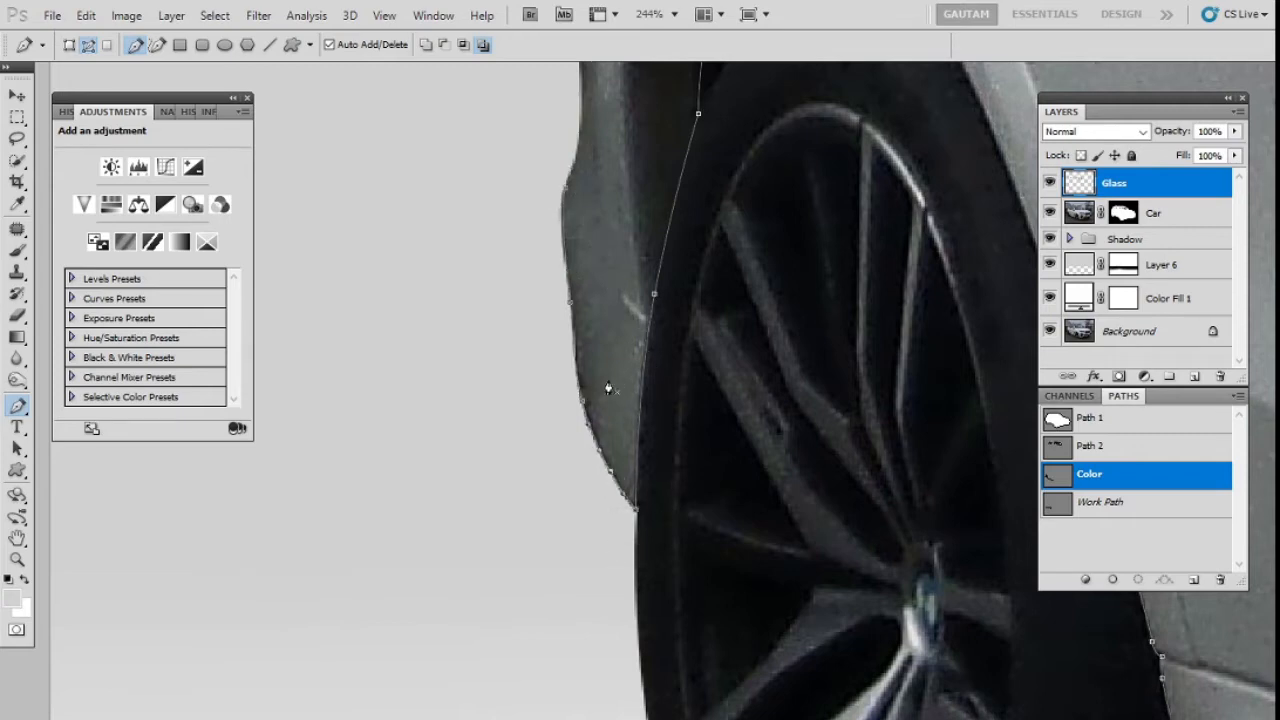
Trace the car's rear edge upward and along the inner side of the tail light, leaving the red lens outside
{"action": "scroll", "coordinate": [610, 450], "scroll_direction": "up", "scroll_amount": 10}
{"action": "scroll", "coordinate": [624, 500], "scroll_direction": "up", "scroll_amount": 10}
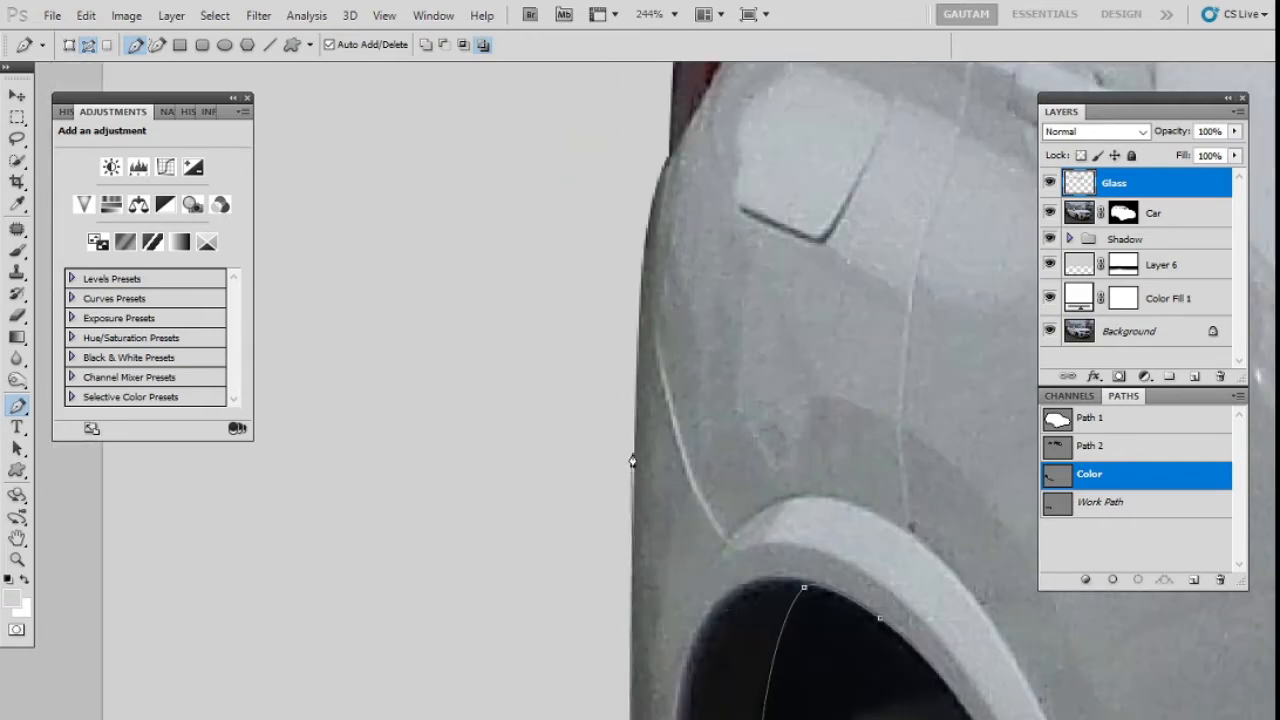
{"action": "left_click_drag", "start_coordinate": [632, 476], "coordinate": [602, 604]}
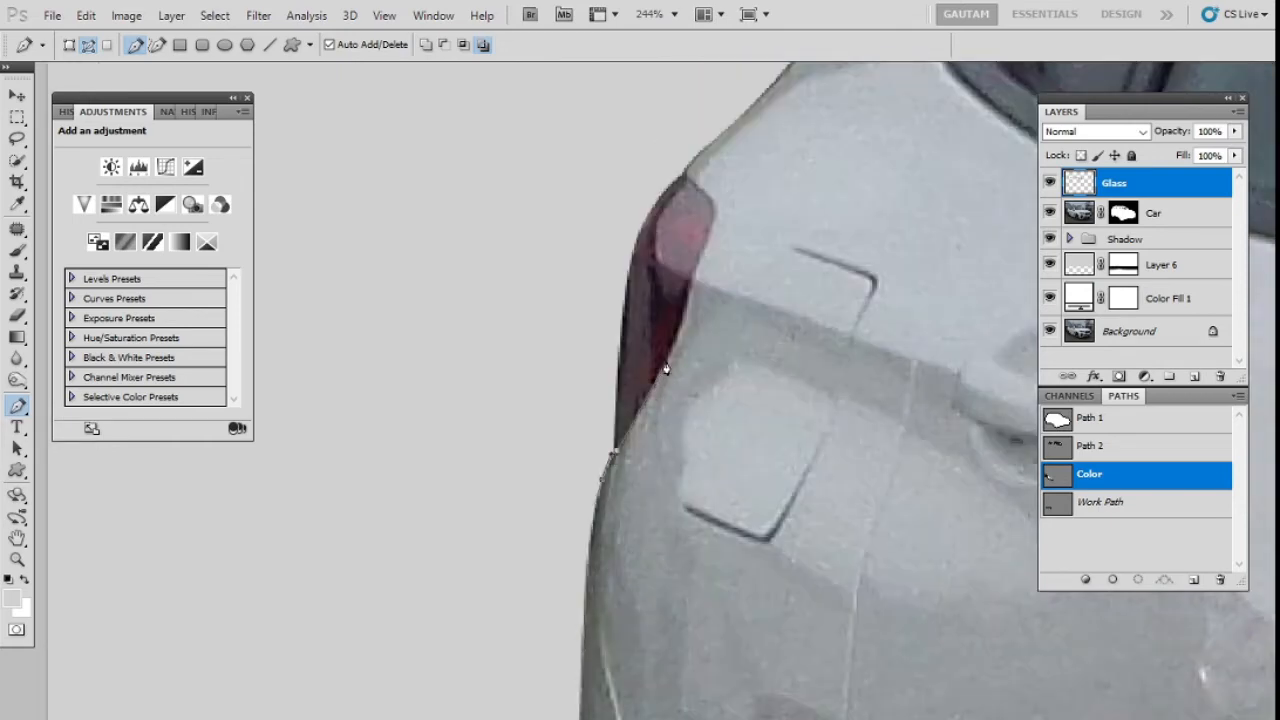
{"action": "left_click_drag", "start_coordinate": [682, 178], "coordinate": [462, 651]}
Trace the outer edge of the rear pillar from above the tail light up to the curve of the roof
{"action": "left_click_drag", "start_coordinate": [571, 517], "coordinate": [610, 455]}
{"action": "left_click_drag", "start_coordinate": [736, 192], "coordinate": [651, 452]}
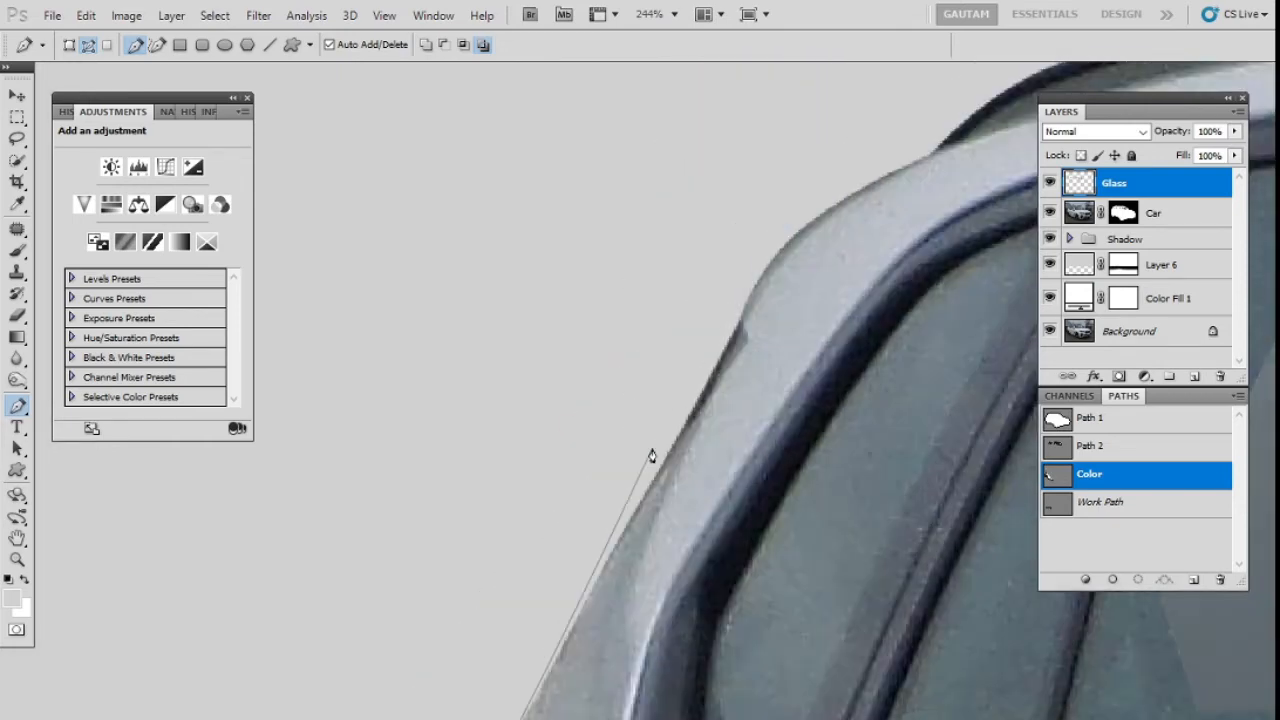
{"action": "left_click_drag", "start_coordinate": [640, 503], "coordinate": [682, 442]}
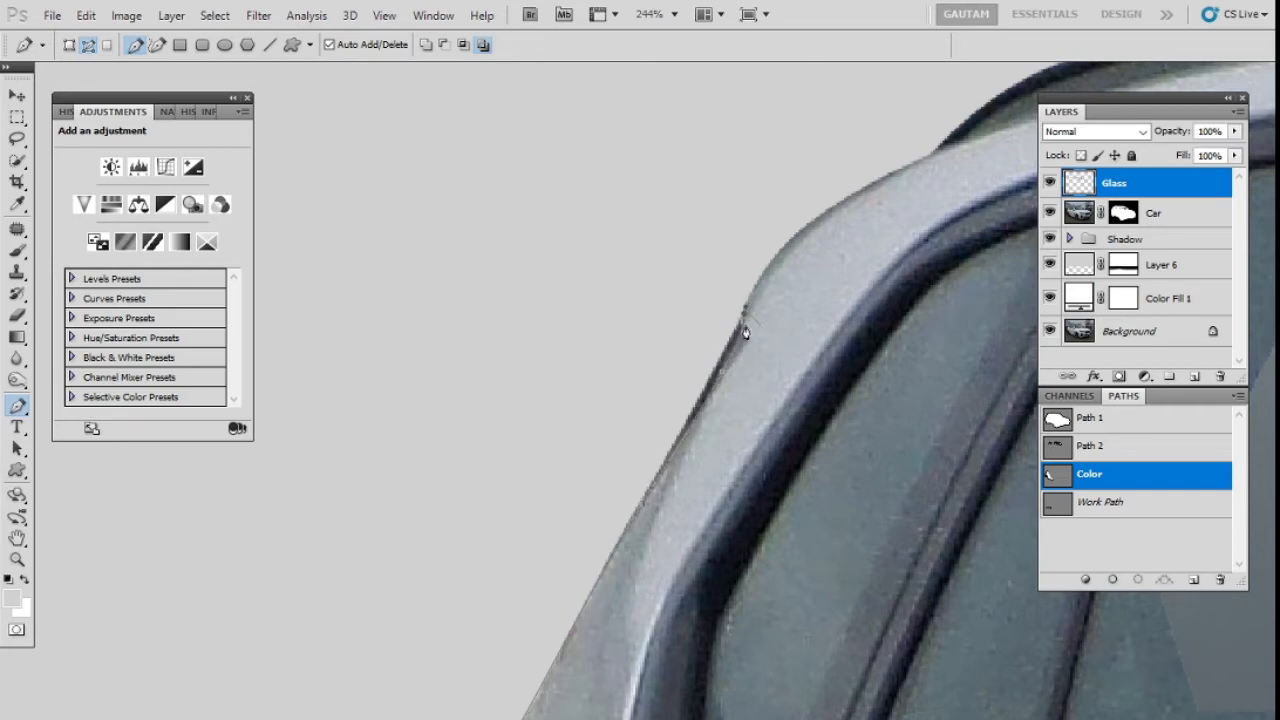
{"action": "left_click_drag", "start_coordinate": [745, 333], "coordinate": [626, 416]}
{"action": "left_click", "coordinate": [659, 377]}
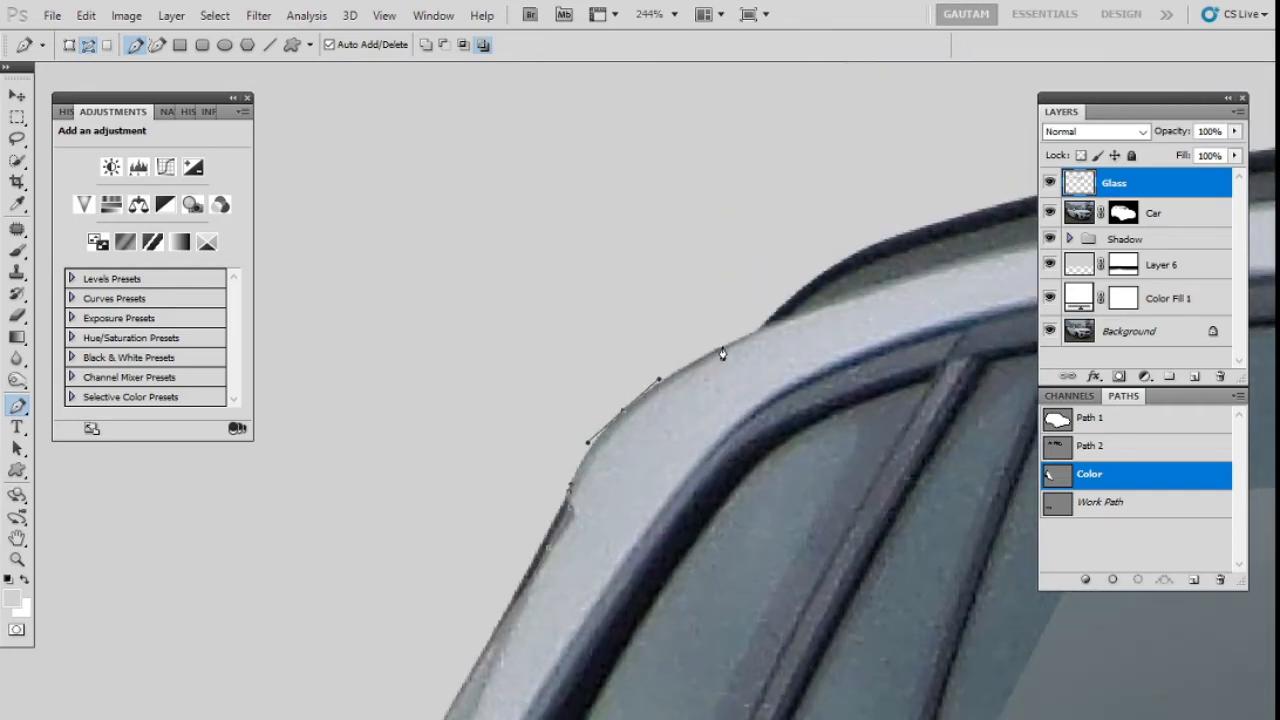
Trace the near-side roof edge beneath the black roof rail, curving forward into the windshield pillar
{"action": "scroll", "coordinate": [463, 437], "scroll_direction": "down", "scroll_amount": 3}
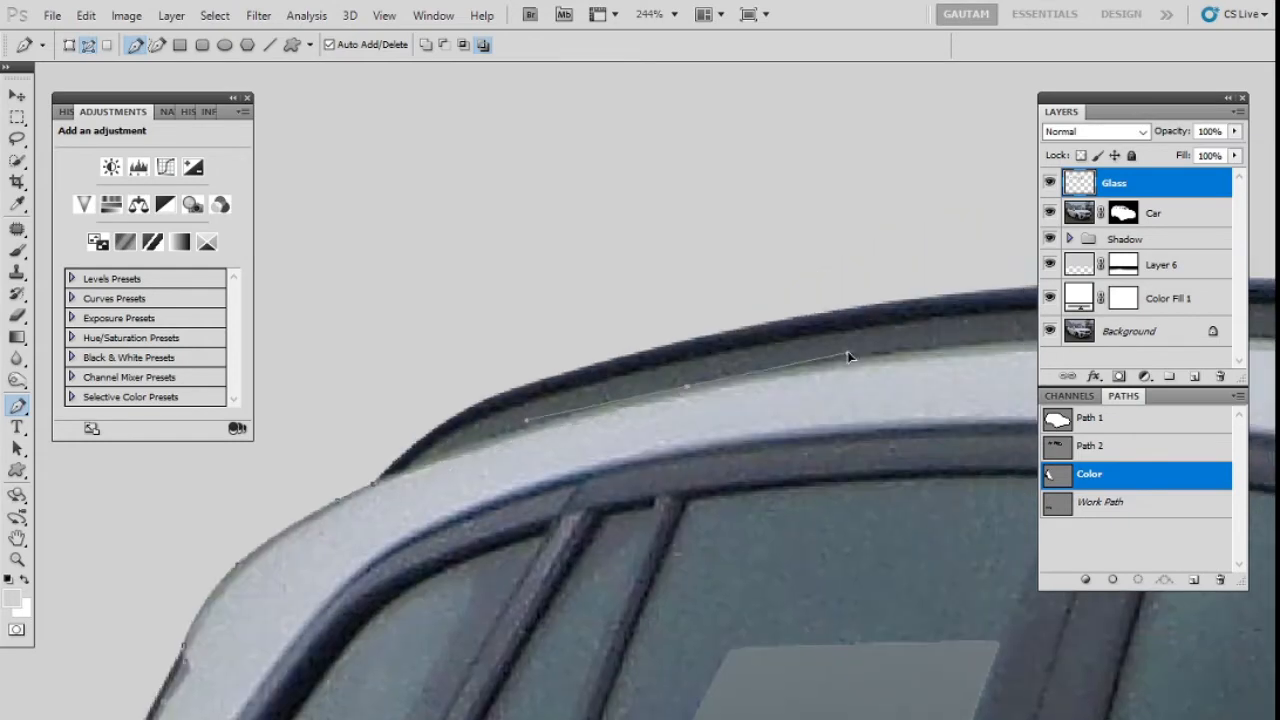
{"action": "left_click_drag", "start_coordinate": [849, 354], "coordinate": [476, 392]}
{"action": "left_click_drag", "start_coordinate": [636, 383], "coordinate": [783, 393]}
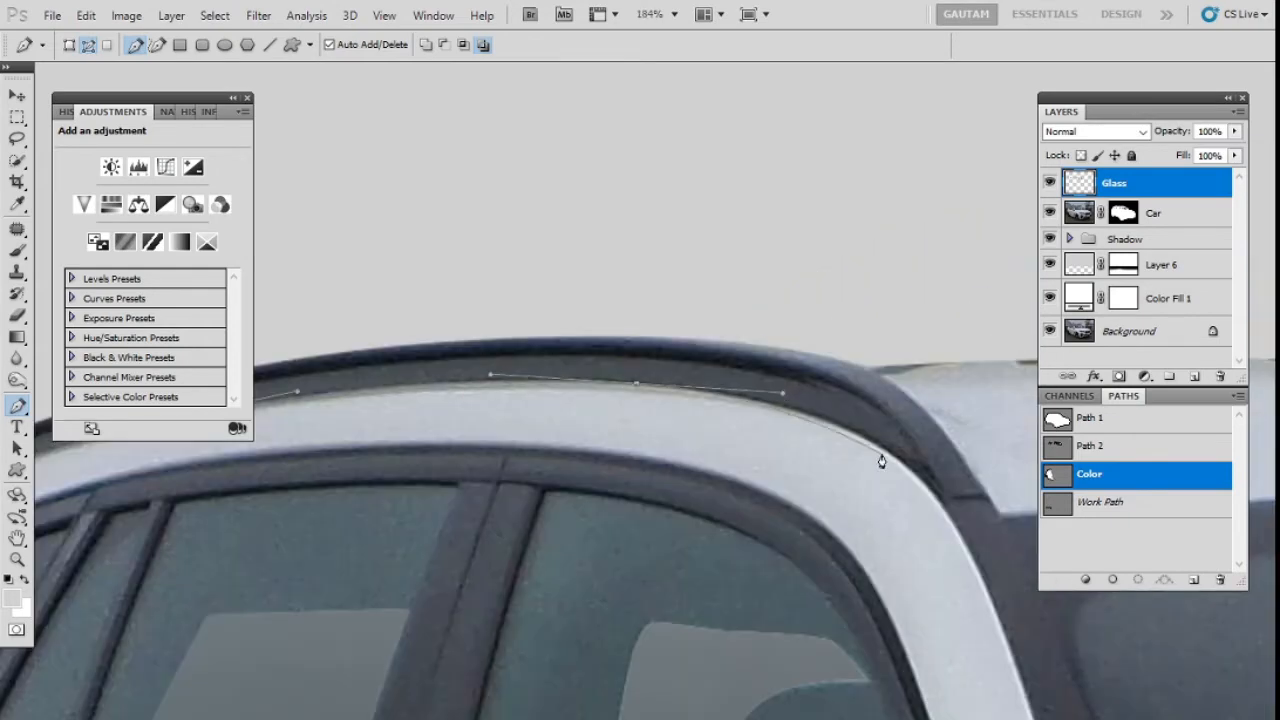
{"action": "left_click_drag", "start_coordinate": [893, 452], "coordinate": [960, 537]}
Trace the windshield side of the near front pillar down to the panel seam at its base
{"action": "left_click_drag", "start_coordinate": [984, 616], "coordinate": [719, 190]}
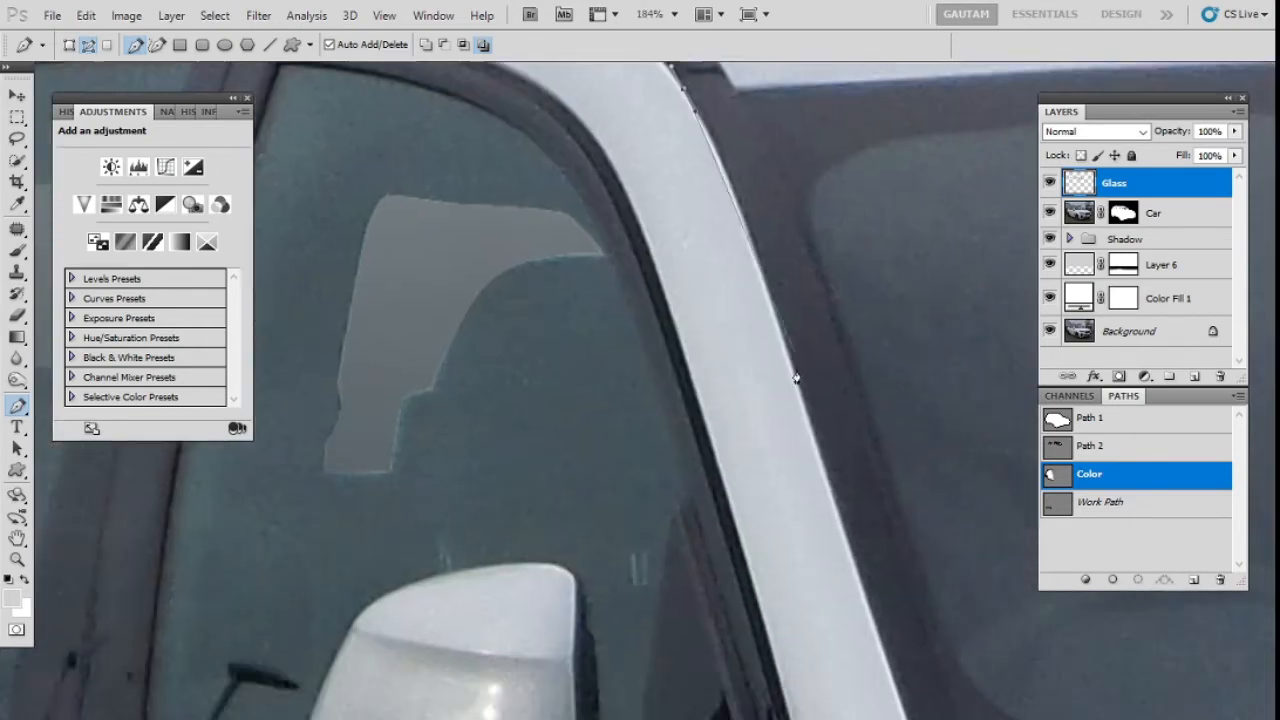
{"action": "left_click_drag", "start_coordinate": [796, 384], "coordinate": [620, 118]}
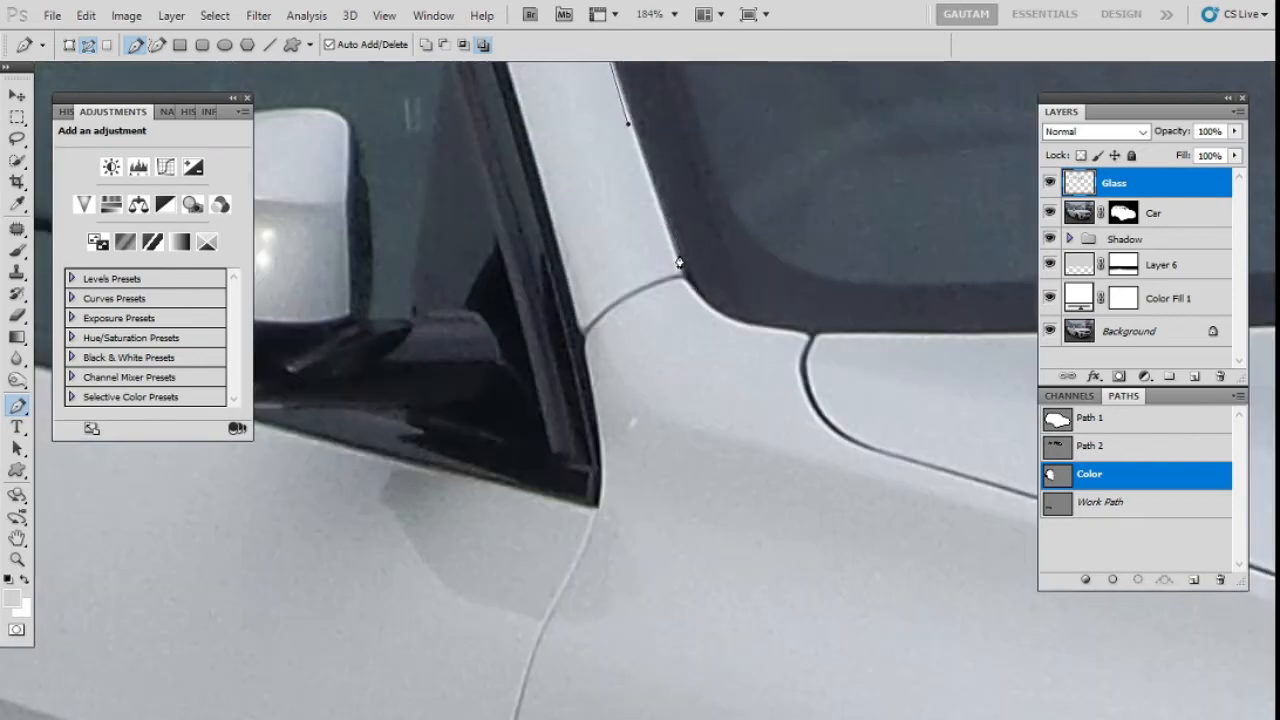
{"action": "scroll", "coordinate": [690, 289], "scroll_direction": "up", "scroll_amount": 3}
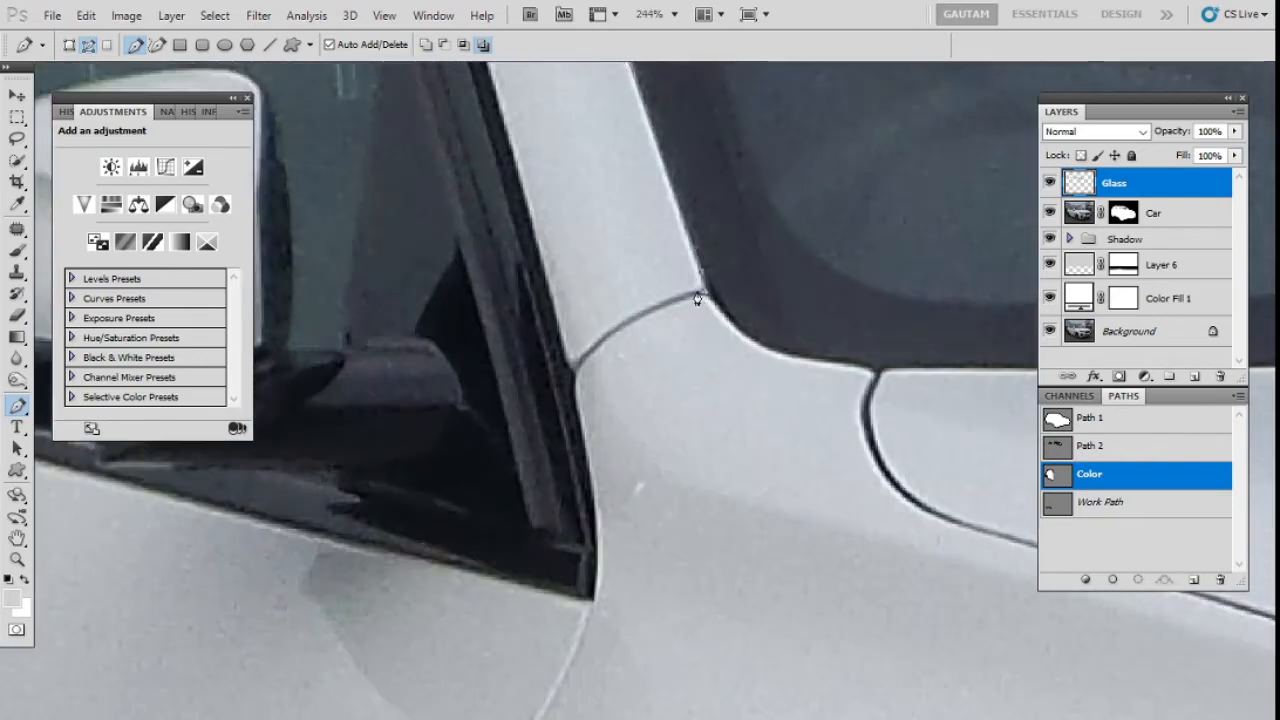
{"action": "left_click", "coordinate": [575, 365]}
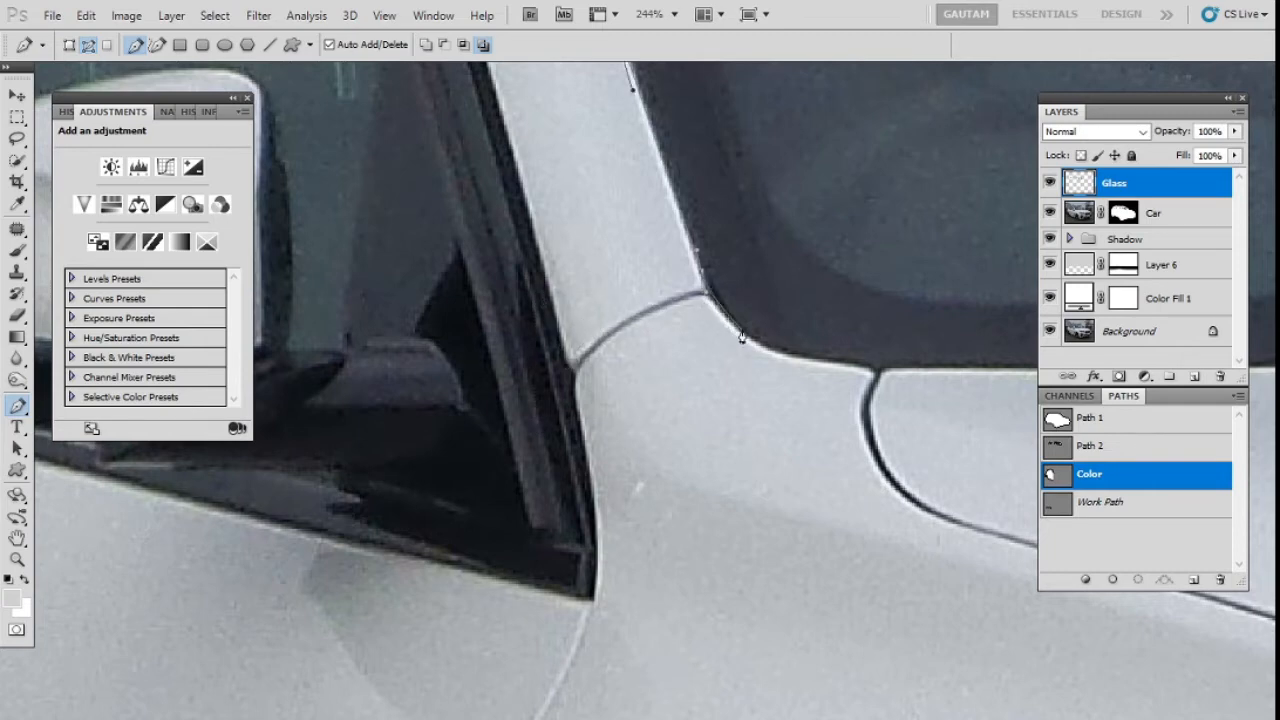
Trace the boundary between the windshield's base and the bonnet across to the far pillar
{"action": "left_click", "coordinate": [771, 354]}
{"action": "left_click_drag", "start_coordinate": [887, 376], "coordinate": [88, 320]}
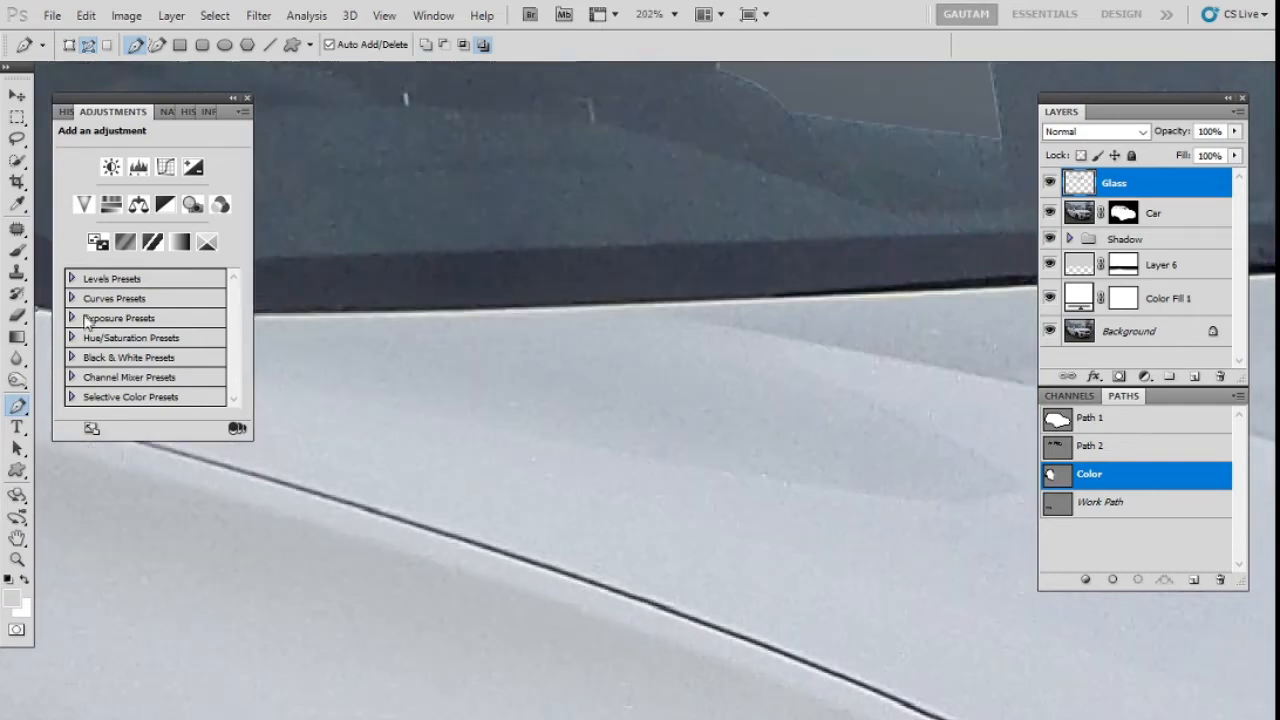
{"action": "left_click_drag", "start_coordinate": [557, 310], "coordinate": [720, 306]}
{"action": "left_click_drag", "start_coordinate": [940, 300], "coordinate": [611, 373]}
{"action": "scroll", "coordinate": [611, 373], "scroll_direction": "down", "scroll_amount": 2}
{"action": "left_click", "coordinate": [611, 373]}
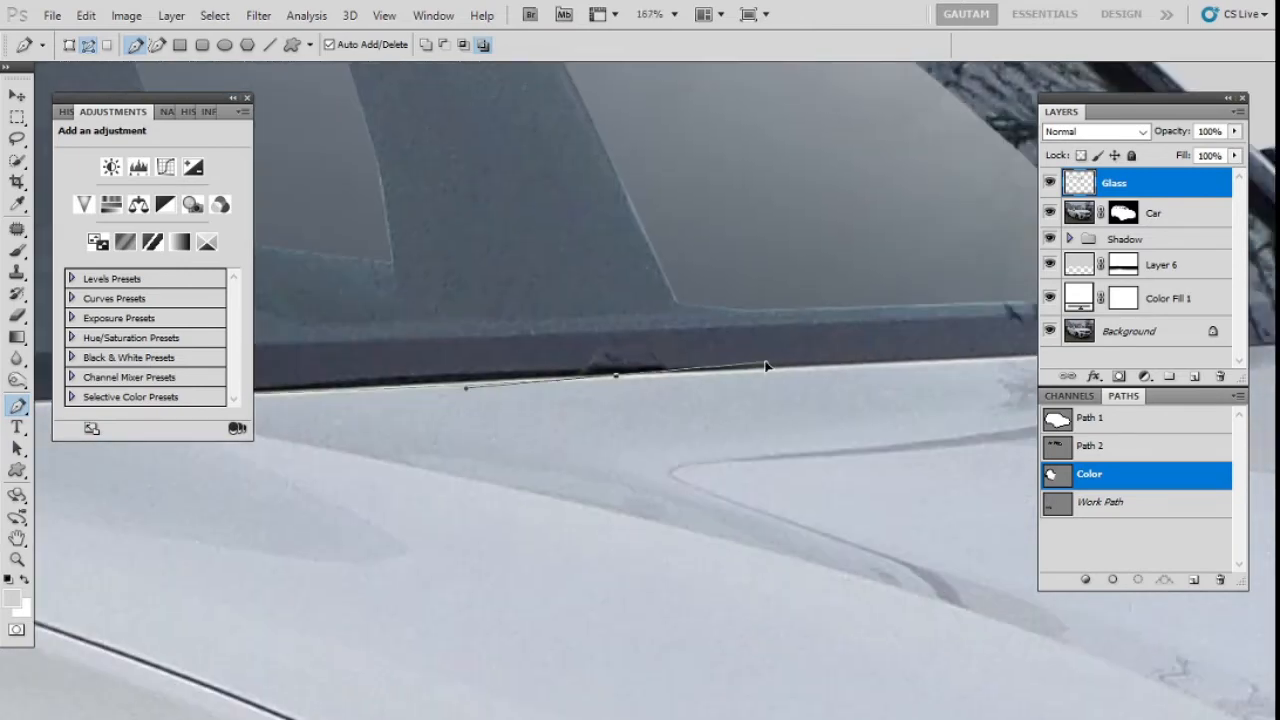
{"action": "left_click_drag", "start_coordinate": [770, 366], "coordinate": [452, 477]}
{"action": "left_click", "coordinate": [452, 477]}
{"action": "left_click_drag", "start_coordinate": [957, 462], "coordinate": [665, 400]}
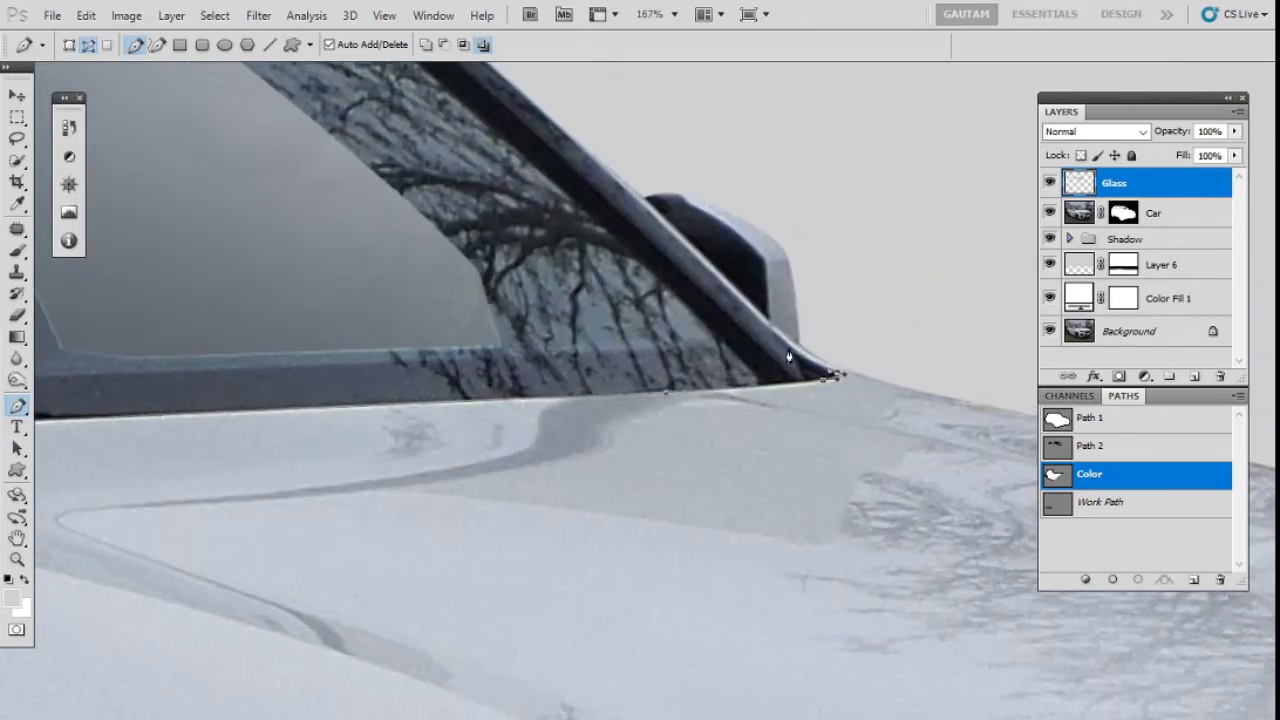
Trace the far windshield pillar upward from the bonnet corner past the door mirror
{"action": "left_click_drag", "start_coordinate": [791, 349], "coordinate": [774, 332]}
{"action": "left_click_drag", "start_coordinate": [652, 165], "coordinate": [700, 243]}
{"action": "left_click_drag", "start_coordinate": [618, 217], "coordinate": [480, 250]}
{"action": "left_click", "coordinate": [371, 133]}
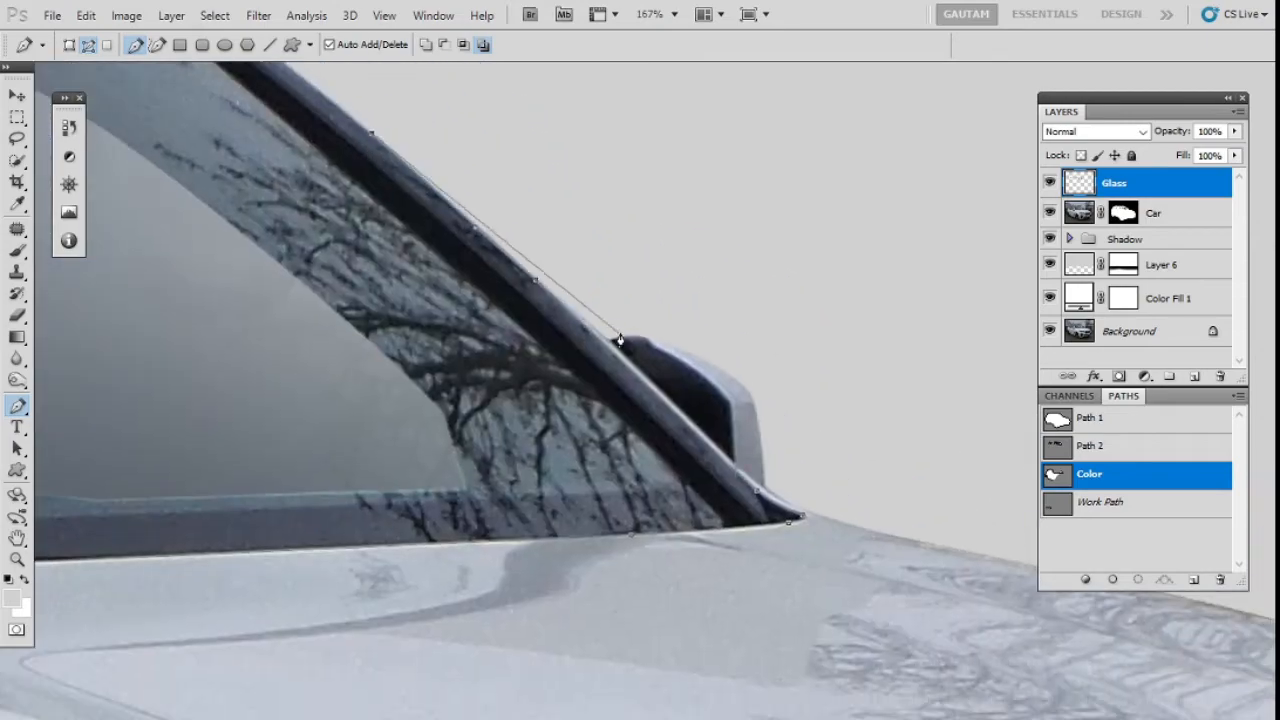
Trace the far-side door mirror, following the black inner section and the painted housing
{"action": "scroll", "coordinate": [620, 336], "scroll_direction": "up", "scroll_amount": 1}
{"action": "left_click", "coordinate": [609, 350]}
{"action": "left_click_drag", "start_coordinate": [642, 370], "coordinate": [479, 177]}
{"action": "left_click_drag", "start_coordinate": [548, 251], "coordinate": [611, 328]}
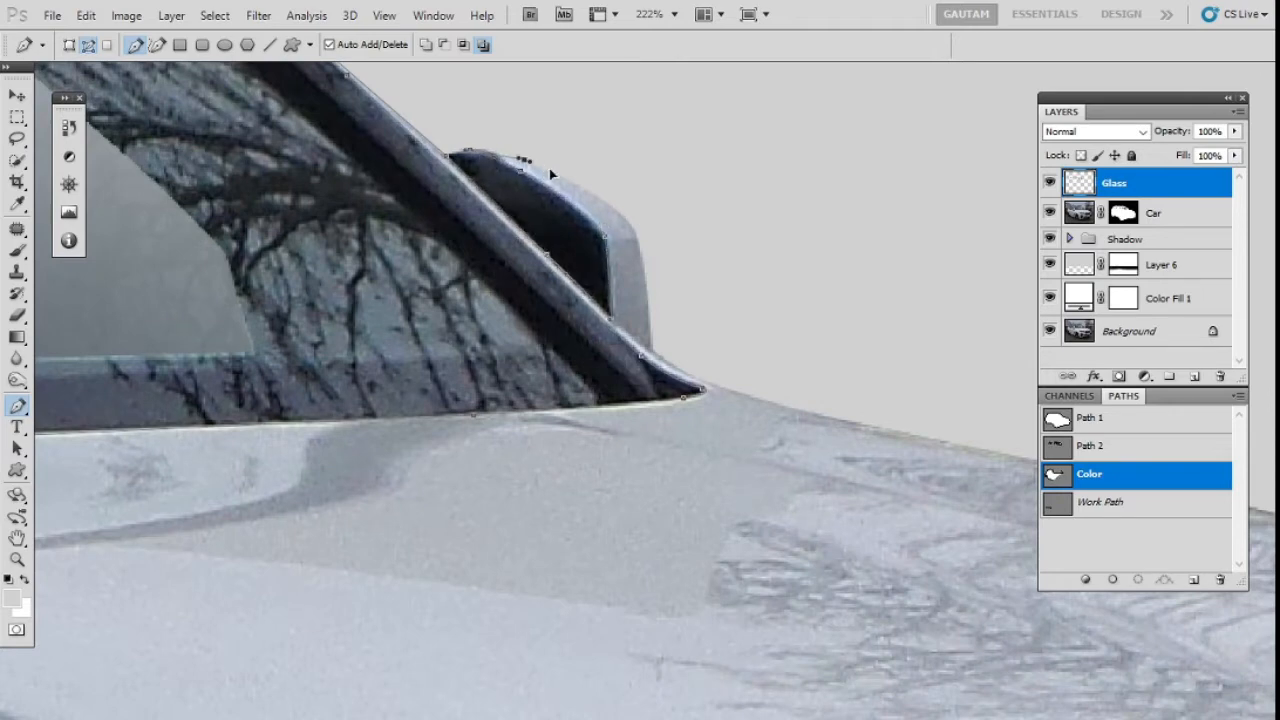
{"action": "left_click_drag", "start_coordinate": [618, 226], "coordinate": [753, 396]}
Trace the bonnet's far outer edge from the door mirror down to the far headlight
{"action": "left_click_drag", "start_coordinate": [840, 448], "coordinate": [266, 235]}
{"action": "left_click_drag", "start_coordinate": [445, 244], "coordinate": [223, 211]}
{"action": "scroll", "coordinate": [264, 202], "scroll_direction": "down", "scroll_amount": 2}
{"action": "left_click_drag", "start_coordinate": [508, 254], "coordinate": [654, 297]}
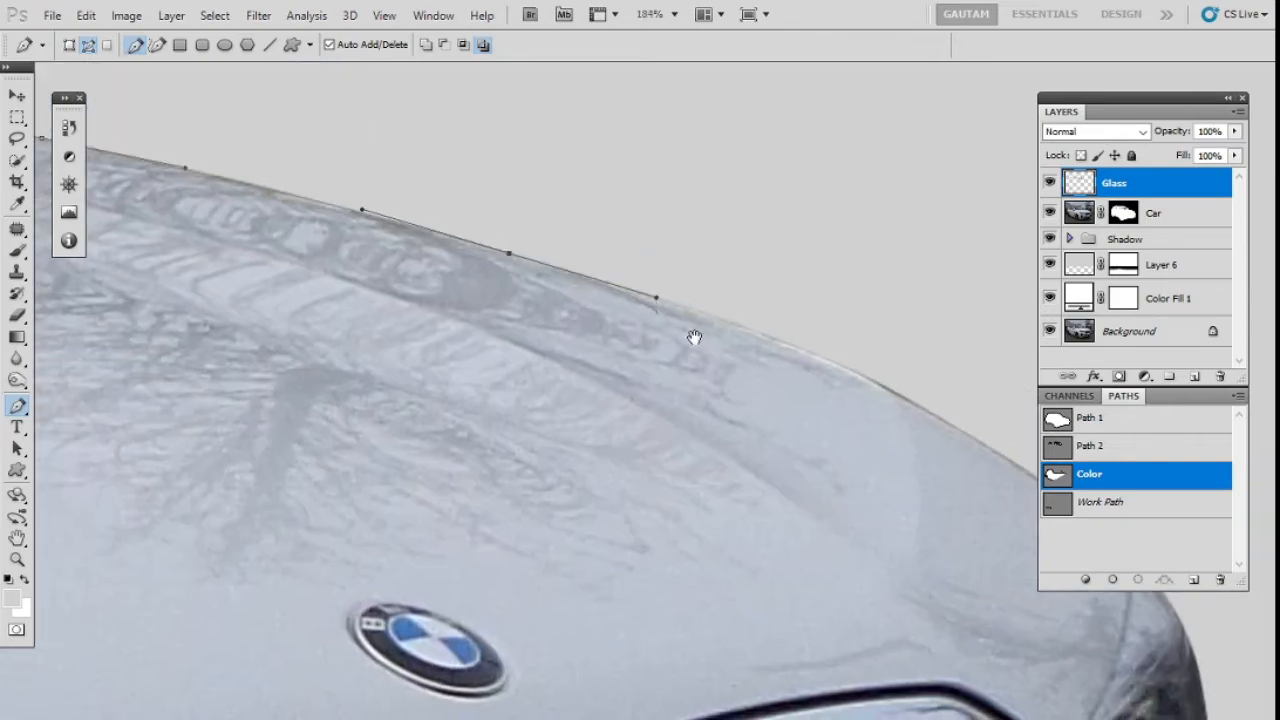
{"action": "left_click_drag", "start_coordinate": [694, 337], "coordinate": [179, 175]}
{"action": "left_click_drag", "start_coordinate": [363, 220], "coordinate": [443, 260]}
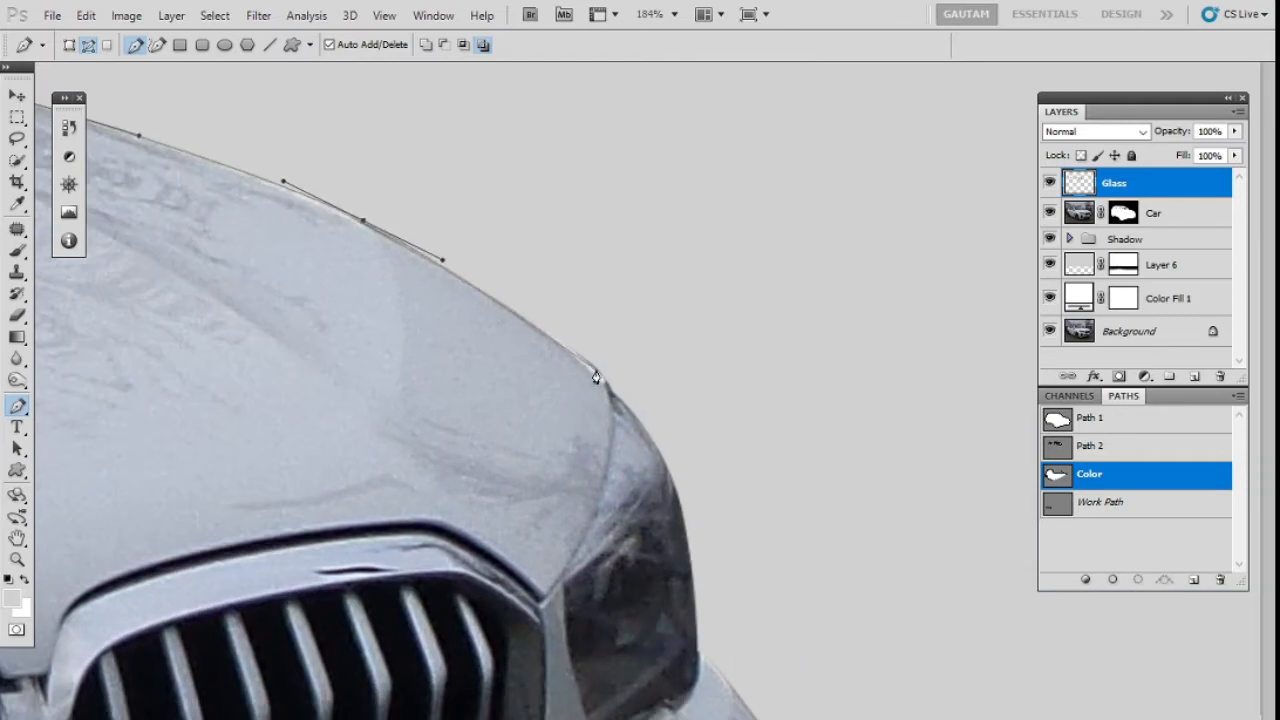
{"action": "left_click_drag", "start_coordinate": [605, 376], "coordinate": [604, 374]}
Trace the far headlight's inner and lower edges, continuing down the bumper's outer corner to the side air intake
{"action": "left_click_drag", "start_coordinate": [609, 390], "coordinate": [608, 414]}
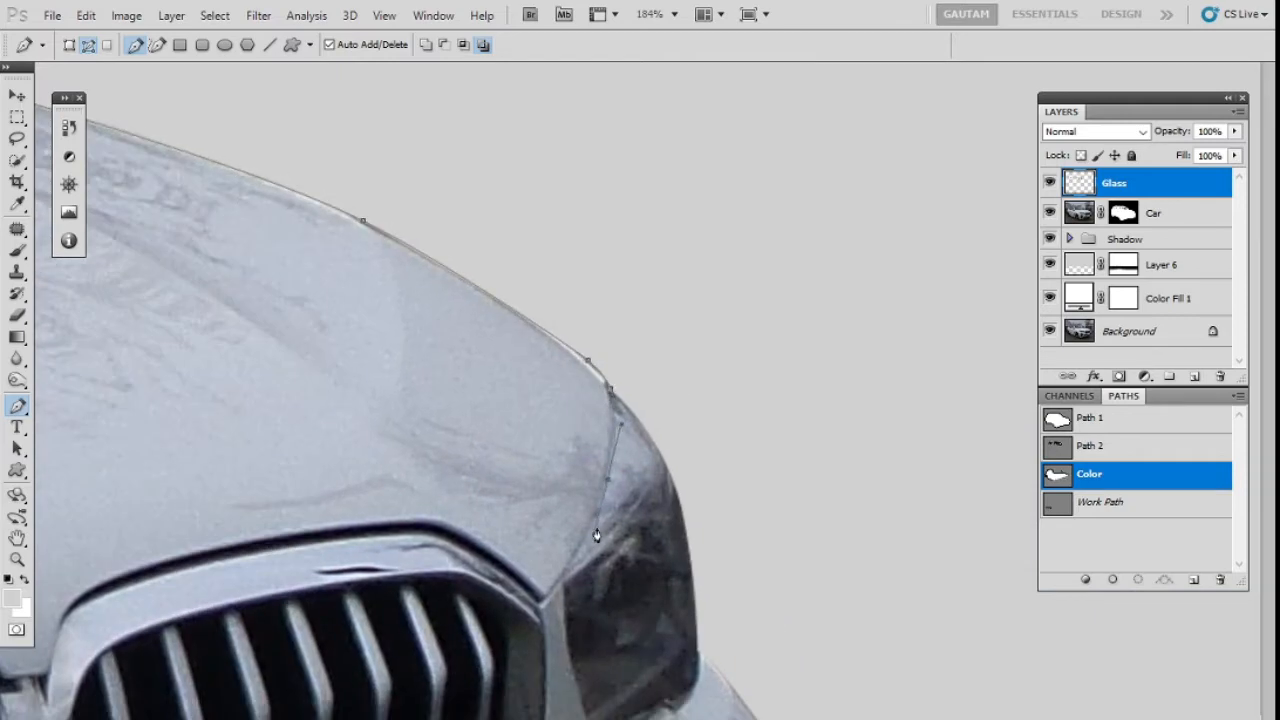
{"action": "left_click_drag", "start_coordinate": [596, 536], "coordinate": [591, 533]}
{"action": "scroll", "coordinate": [585, 436], "scroll_direction": "down", "scroll_amount": 4}
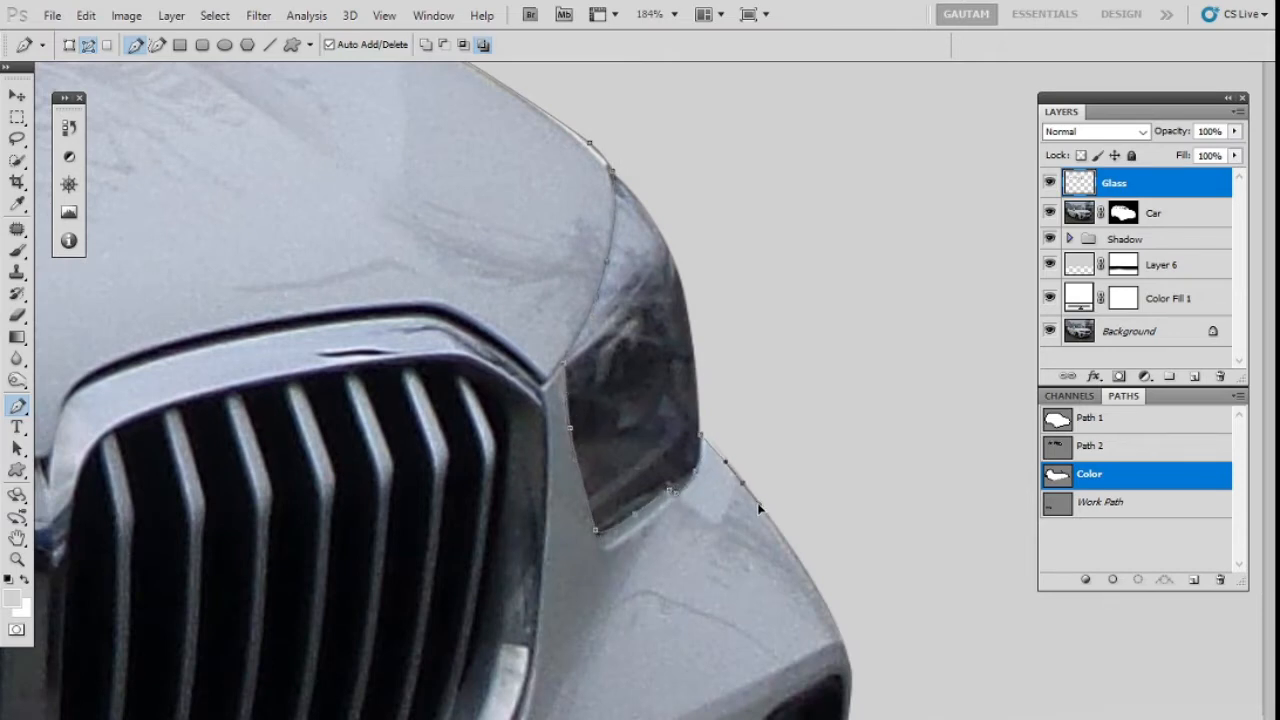
{"action": "left_click_drag", "start_coordinate": [760, 510], "coordinate": [523, 134]}
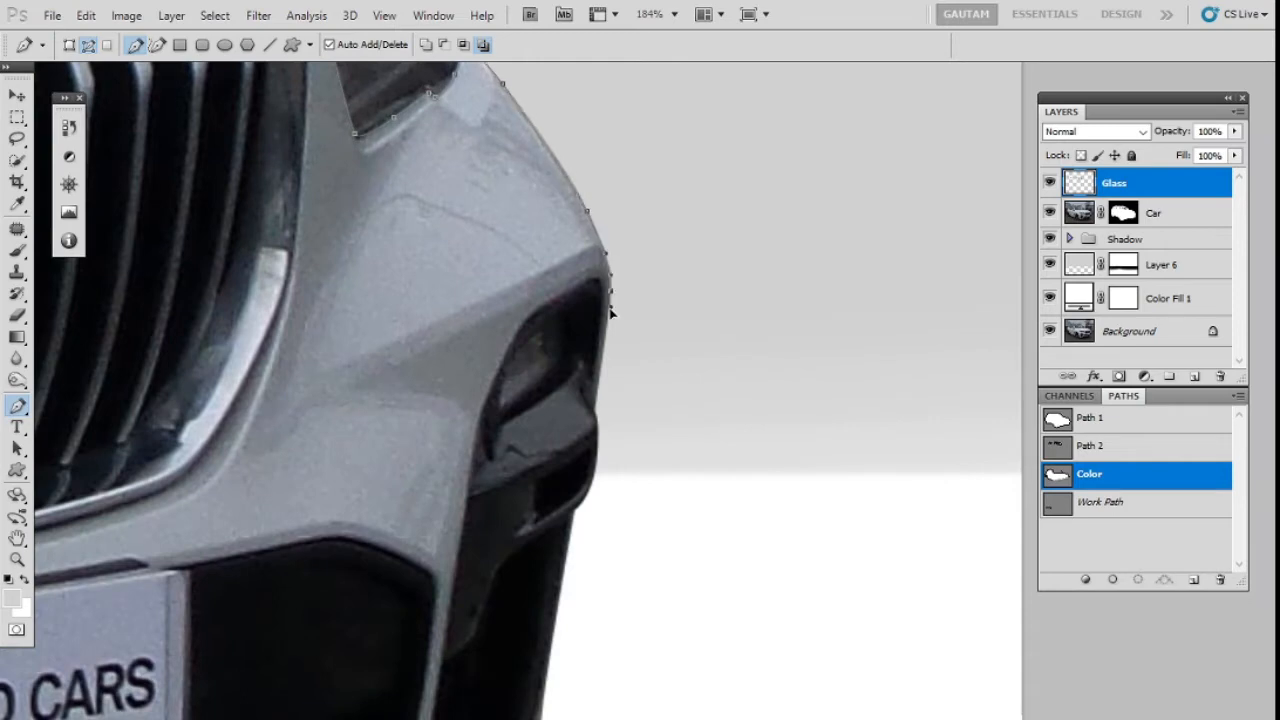
{"action": "scroll", "coordinate": [610, 397], "scroll_direction": "down", "scroll_amount": 2}
{"action": "scroll", "coordinate": [660, 240], "scroll_direction": "up", "scroll_amount": 4}
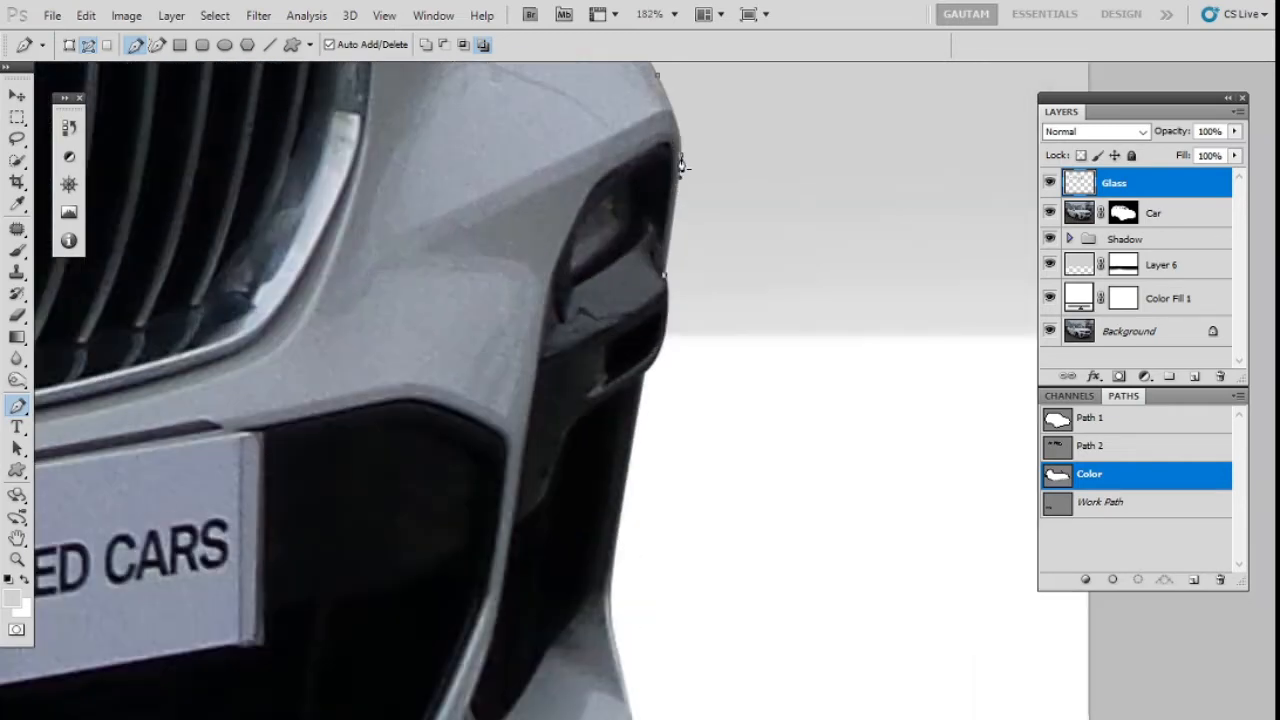
Trace around the top of the far bumper air intake and down its inner edge beside the central grille
{"action": "left_click_drag", "start_coordinate": [659, 211], "coordinate": [656, 236]}
{"action": "left_click_drag", "start_coordinate": [631, 246], "coordinate": [605, 260]}
{"action": "left_click_drag", "start_coordinate": [563, 291], "coordinate": [547, 308]}
{"action": "left_click_drag", "start_coordinate": [526, 352], "coordinate": [510, 387]}
{"action": "scroll", "coordinate": [515, 405], "scroll_direction": "down", "scroll_amount": 1}
{"action": "left_click_drag", "start_coordinate": [519, 424], "coordinate": [586, 161]}
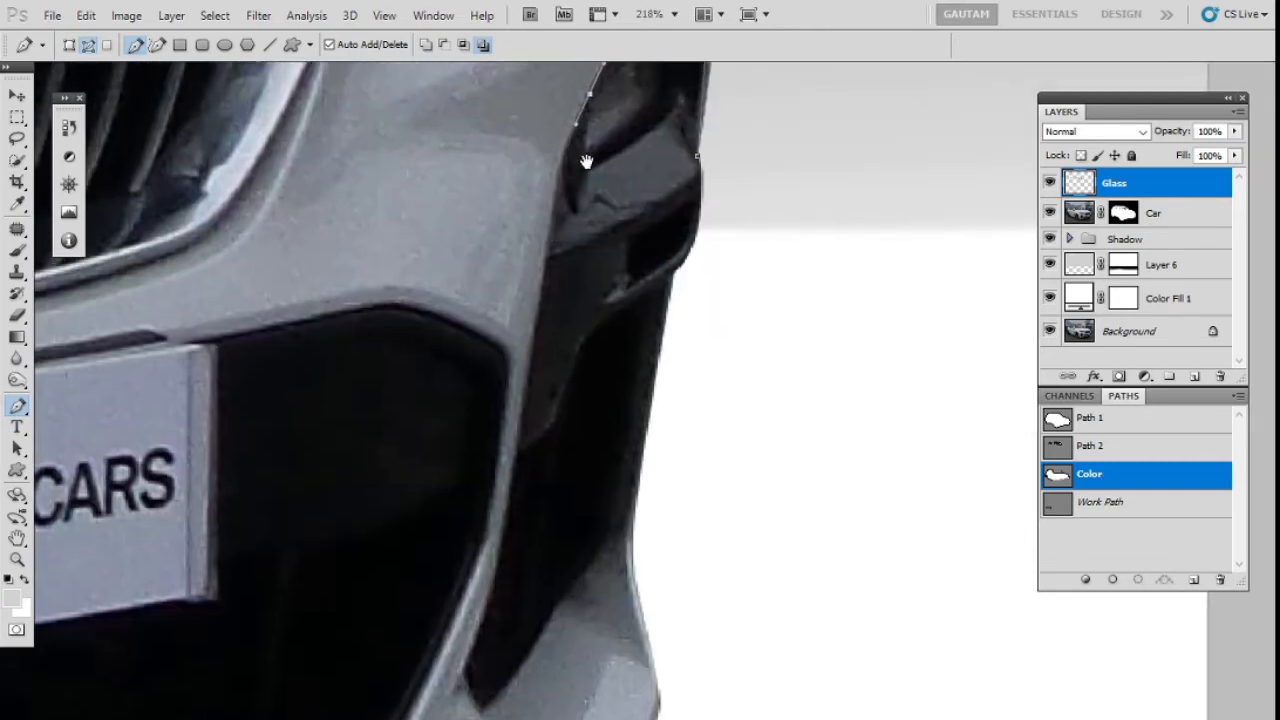
{"action": "left_click_drag", "start_coordinate": [545, 282], "coordinate": [580, 68]}
{"action": "left_click", "coordinate": [556, 237]}
{"action": "left_click", "coordinate": [545, 305]}
{"action": "left_click", "coordinate": [534, 375]}
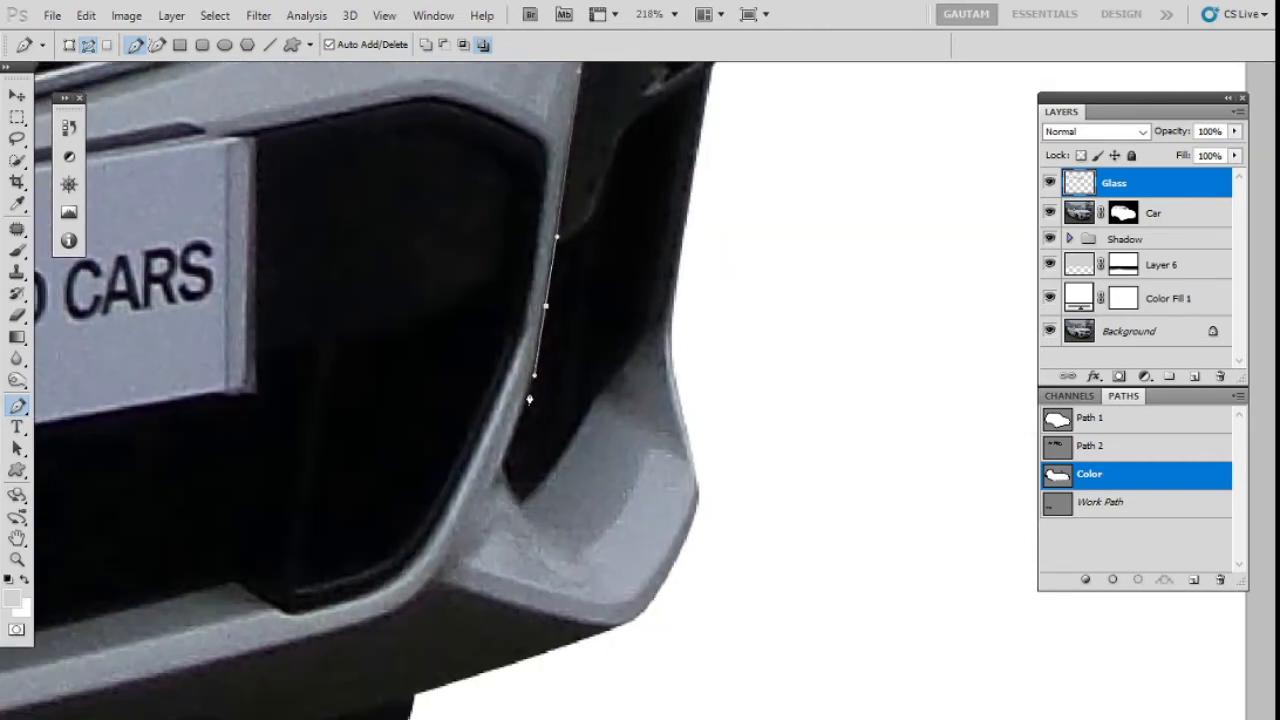
Trace around the far air intake's lower tip and back up its outer side to the bumper's edge
{"action": "left_click", "coordinate": [516, 426]}
{"action": "left_click", "coordinate": [508, 451]}
{"action": "left_click", "coordinate": [503, 471]}
{"action": "left_click", "coordinate": [515, 507]}
{"action": "left_click", "coordinate": [569, 449]}
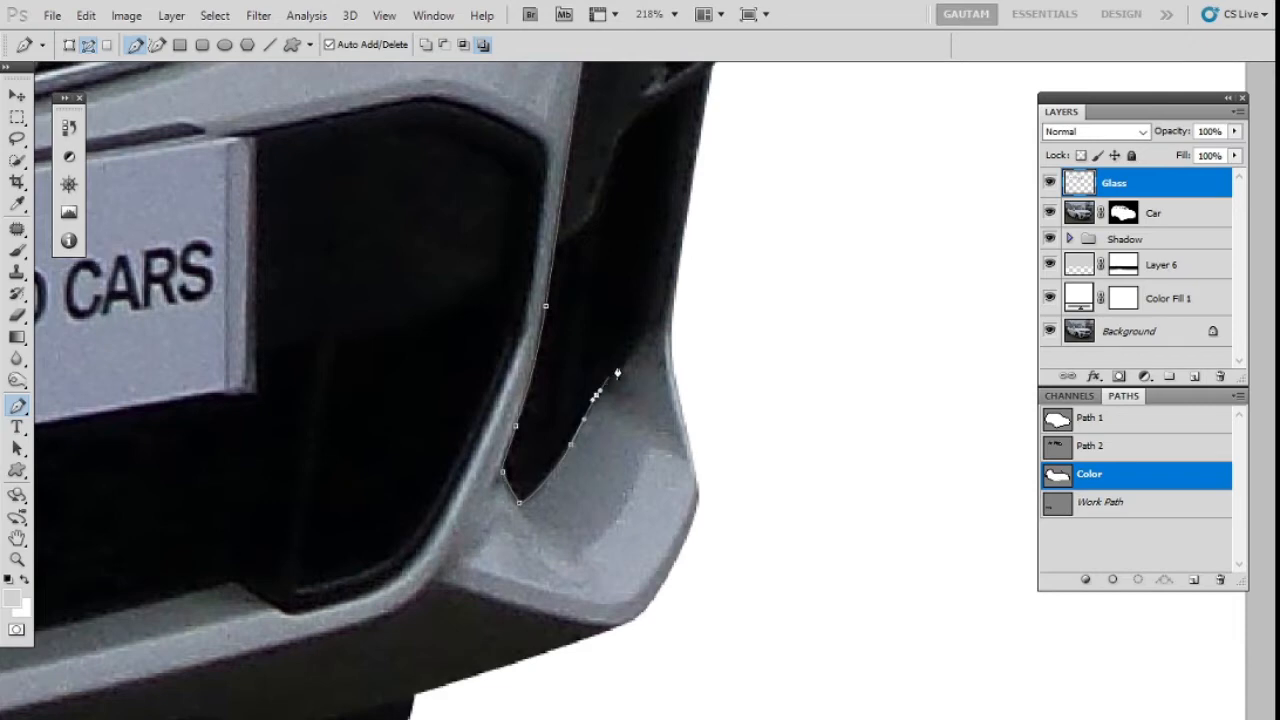
{"action": "left_click", "coordinate": [594, 395]}
{"action": "left_click_drag", "start_coordinate": [635, 337], "coordinate": [645, 318]}
{"action": "left_click_drag", "start_coordinate": [650, 268], "coordinate": [602, 528]}
{"action": "left_click", "coordinate": [633, 350]}
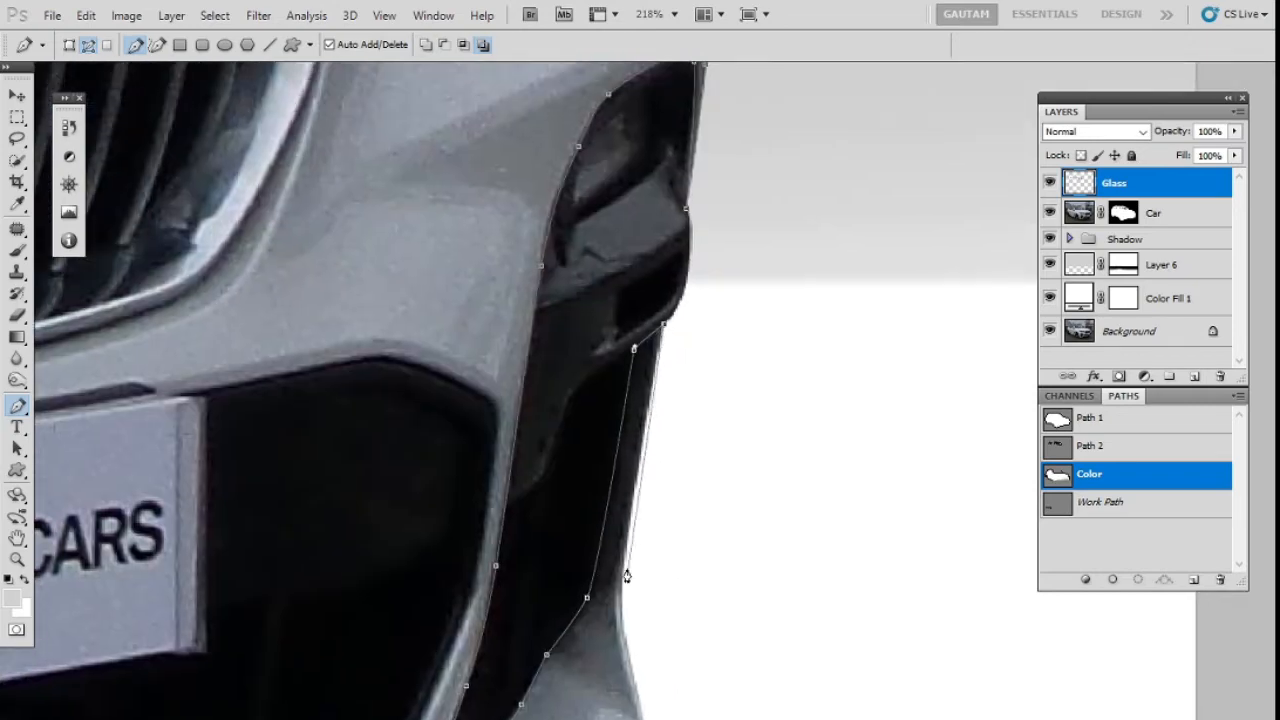
Trace the bumper's far lower corner from below the air intake around to its underside
{"action": "left_click_drag", "start_coordinate": [640, 705], "coordinate": [578, 410]}
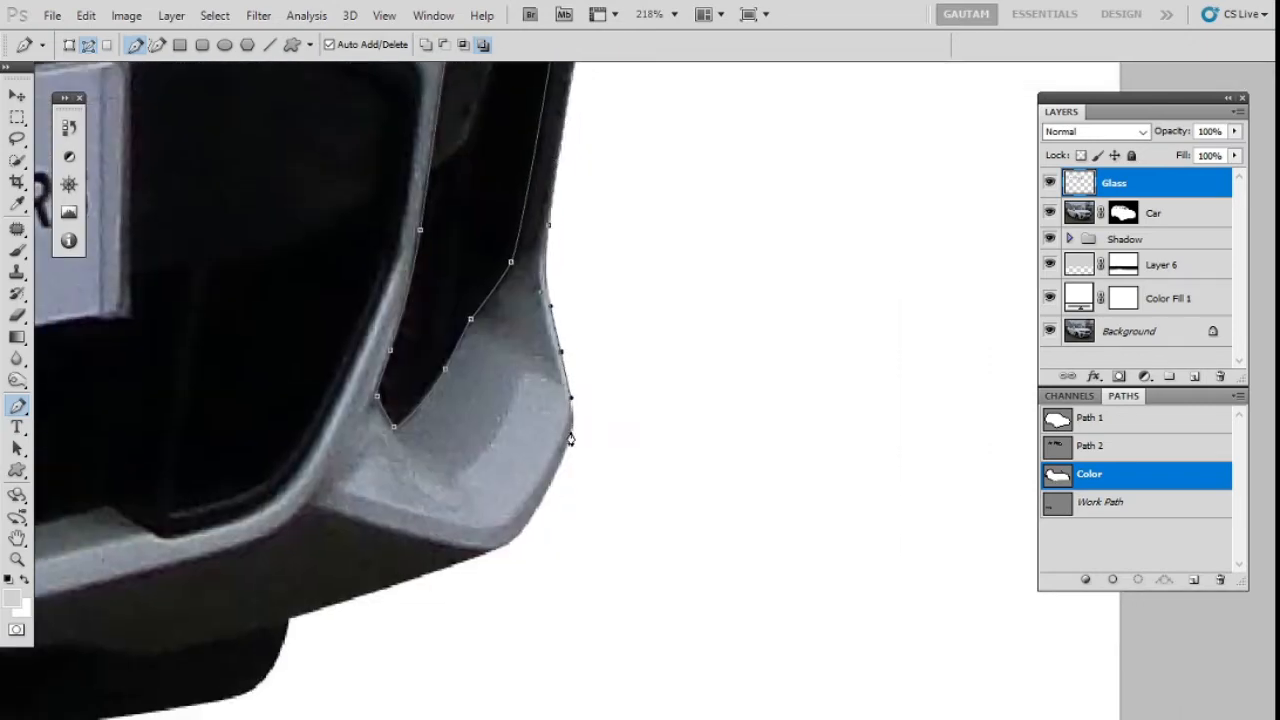
{"action": "left_click_drag", "start_coordinate": [521, 531], "coordinate": [510, 545]}
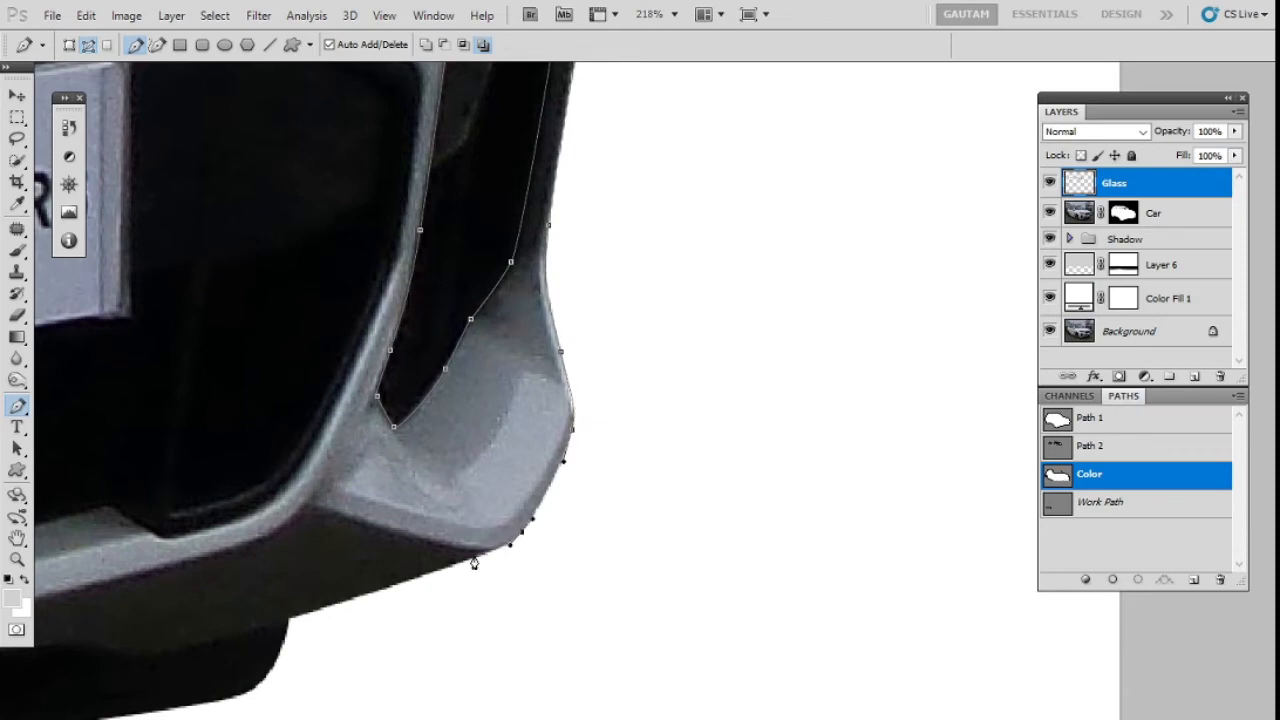
{"action": "left_click_drag", "start_coordinate": [280, 648], "coordinate": [612, 430]}
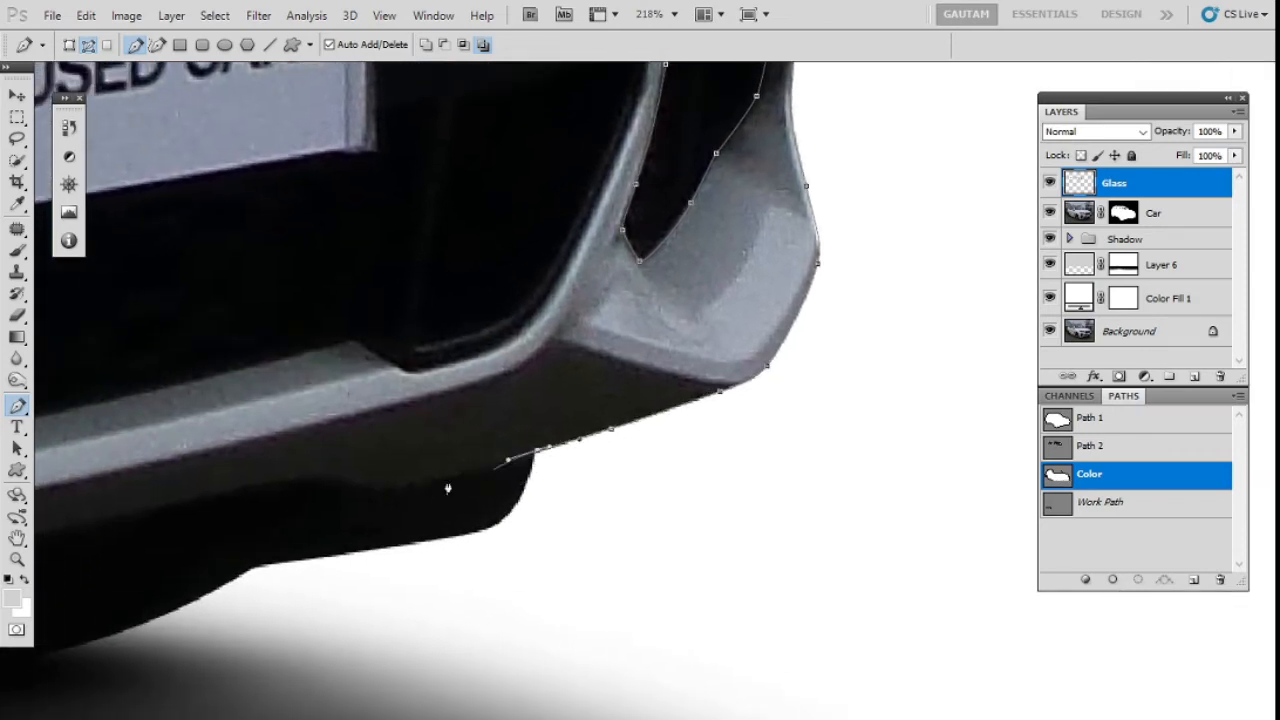
Trace the front bumper's bottom edge across to the corner beside the near front wheel
{"action": "left_click_drag", "start_coordinate": [400, 487], "coordinate": [252, 522]}
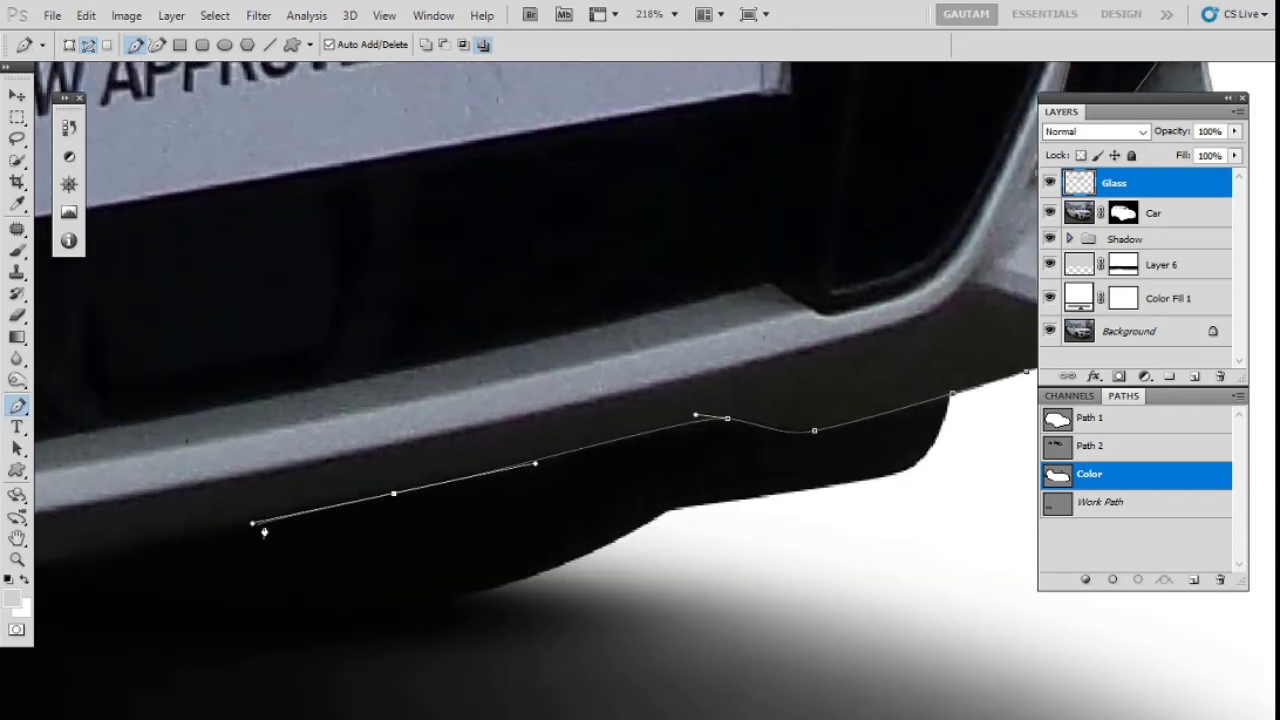
{"action": "scroll", "coordinate": [280, 530], "scroll_direction": "down", "scroll_amount": 1}
{"action": "left_click_drag", "start_coordinate": [453, 477], "coordinate": [754, 394]}
{"action": "left_click_drag", "start_coordinate": [563, 435], "coordinate": [620, 352]}
{"action": "left_click_drag", "start_coordinate": [540, 363], "coordinate": [823, 377]}
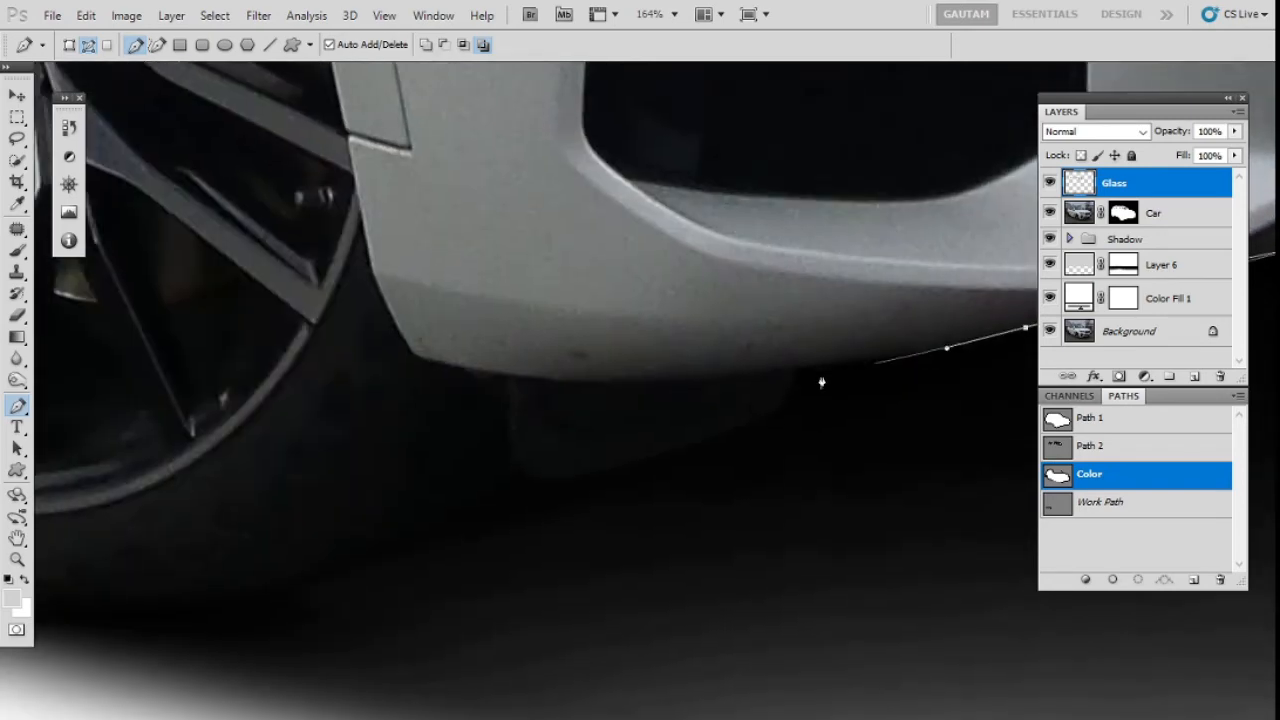
{"action": "left_click_drag", "start_coordinate": [617, 381], "coordinate": [416, 357]}
{"action": "left_click", "coordinate": [416, 357]}
Trace the near front wheel arch from the bumper's lower corner up to the top of the arch
{"action": "left_click", "coordinate": [376, 284]}
{"action": "left_click_drag", "start_coordinate": [354, 168], "coordinate": [418, 403]}
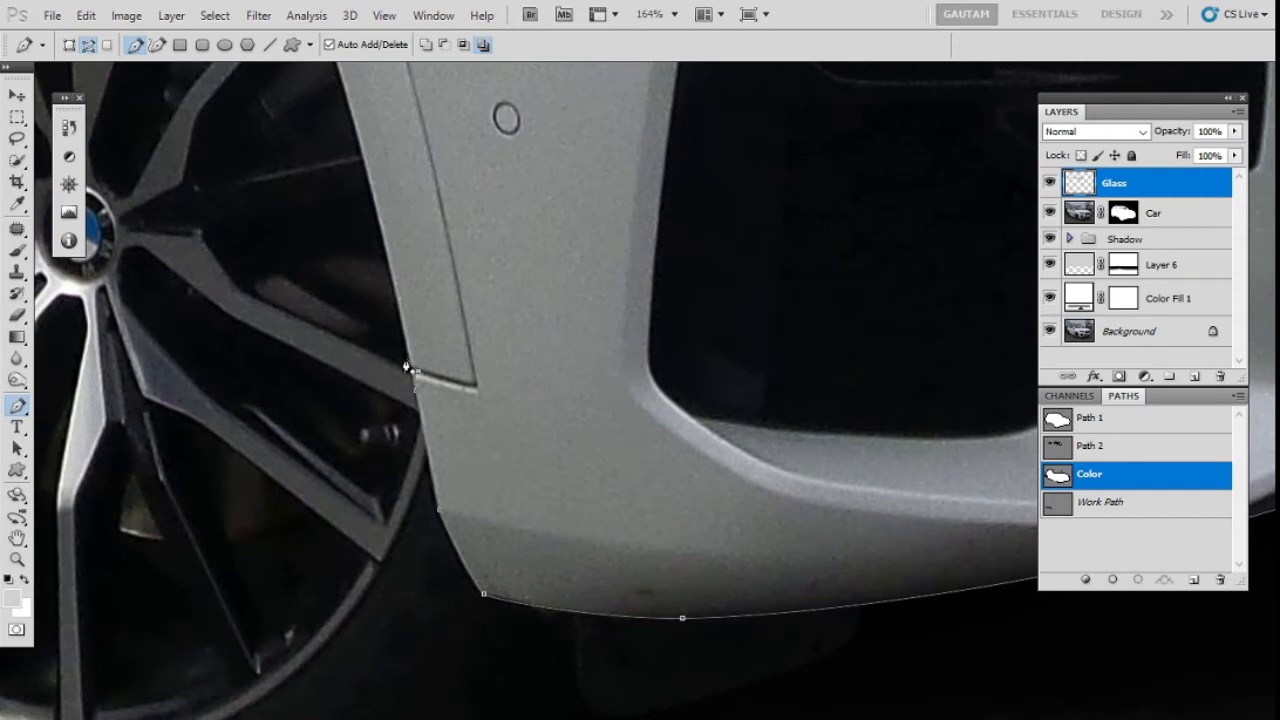
{"action": "left_click_drag", "start_coordinate": [403, 238], "coordinate": [560, 520]}
{"action": "left_click_drag", "start_coordinate": [495, 318], "coordinate": [655, 521]}
{"action": "left_click", "coordinate": [625, 479]}
{"action": "left_click", "coordinate": [551, 385]}
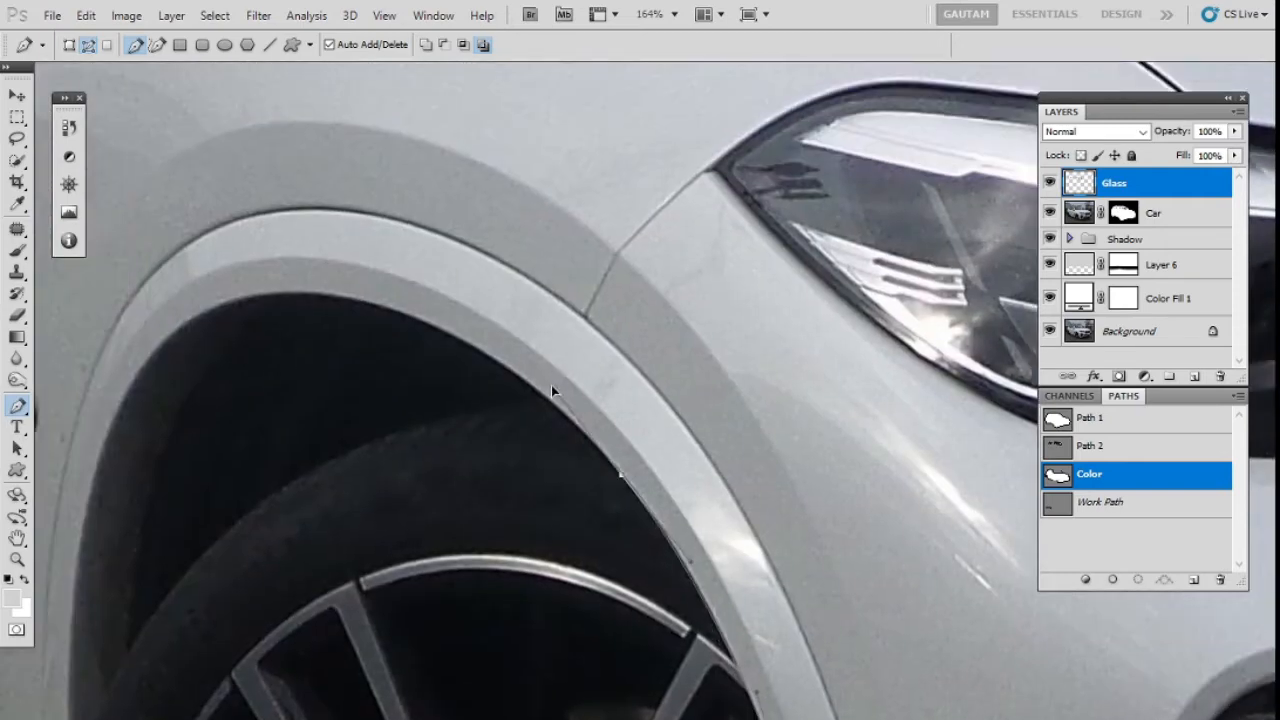
{"action": "left_click_drag", "start_coordinate": [479, 368], "coordinate": [835, 442]}
{"action": "left_click_drag", "start_coordinate": [755, 389], "coordinate": [687, 376]}
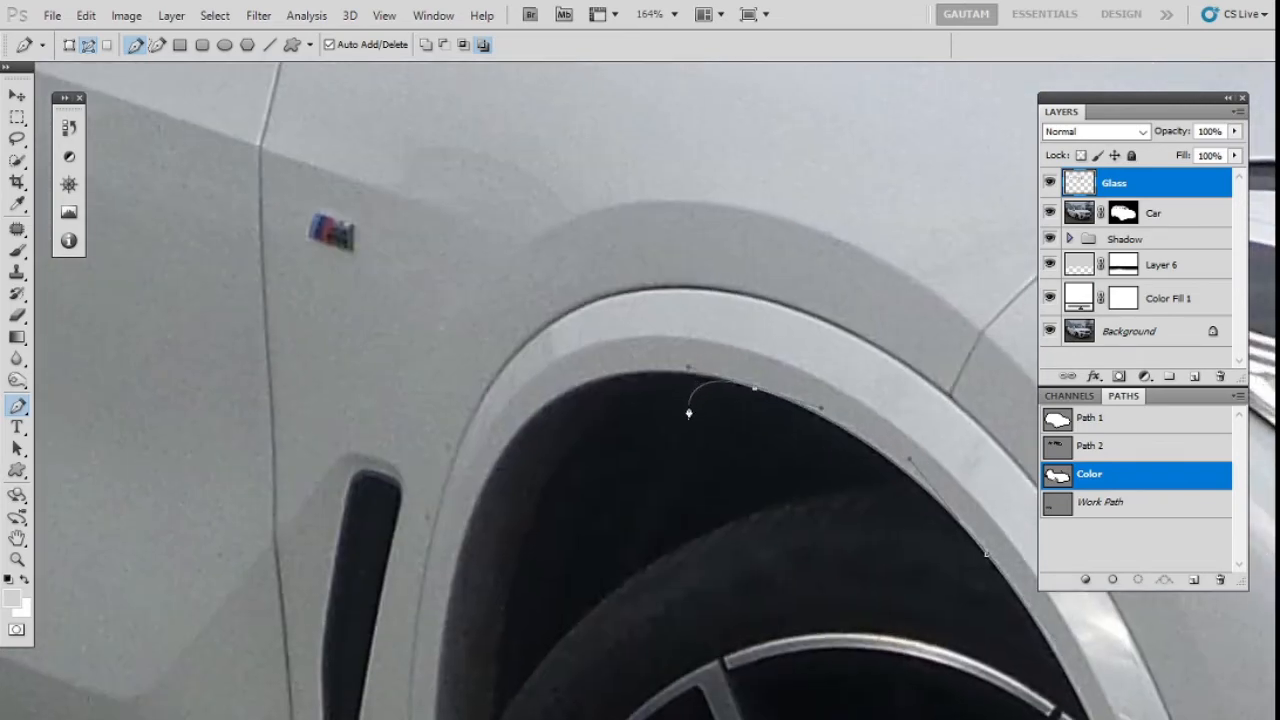
Trace the front wheel arch's rear side down along the tyre to the sill corner, closing the body outline
{"action": "left_click_drag", "start_coordinate": [682, 421], "coordinate": [887, 221]}
{"action": "left_click_drag", "start_coordinate": [775, 265], "coordinate": [727, 335]}
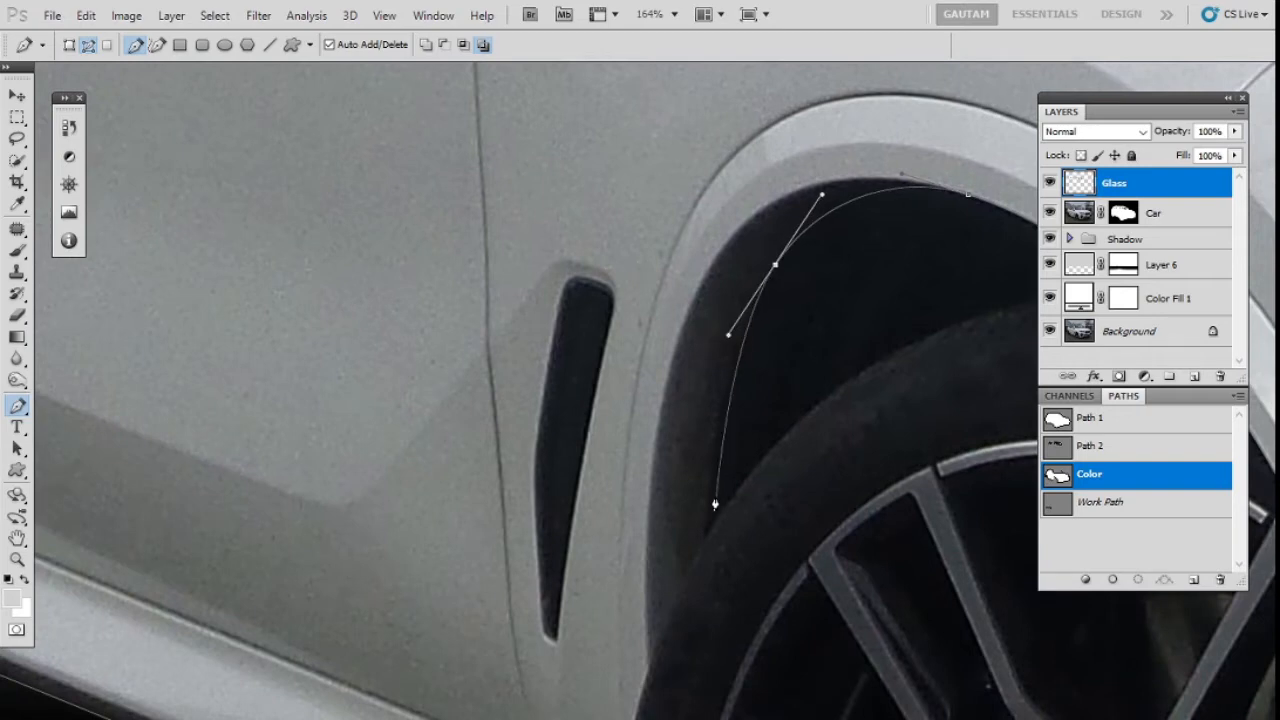
{"action": "left_click_drag", "start_coordinate": [711, 468], "coordinate": [709, 505]}
{"action": "left_click", "coordinate": [711, 468], "text": "alt"}
{"action": "left_click", "coordinate": [707, 538]}
{"action": "left_click_drag", "start_coordinate": [708, 555], "coordinate": [733, 255]}
{"action": "left_click_drag", "start_coordinate": [673, 364], "coordinate": [648, 443]}
{"action": "left_click", "coordinate": [641, 624]}
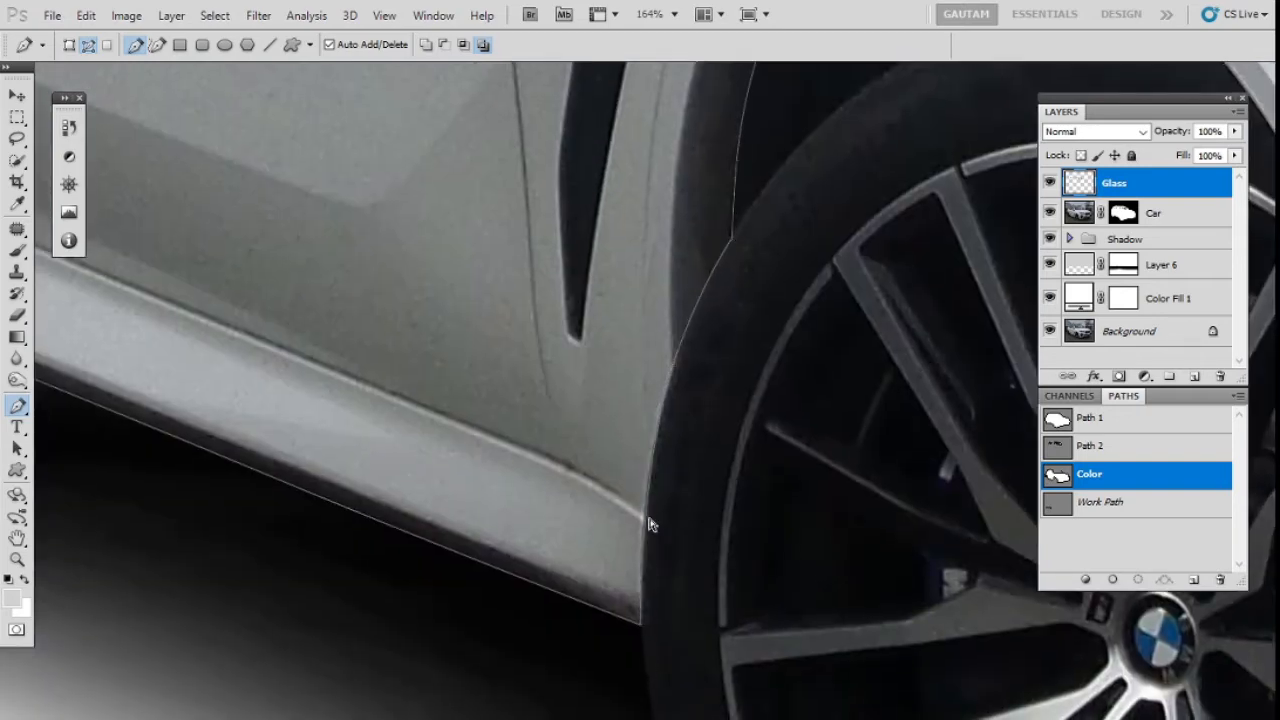
{"action": "left_click", "coordinate": [655, 342], "text": "ctrl"}
{"action": "left_click_drag", "start_coordinate": [688, 622], "coordinate": [534, 688]}
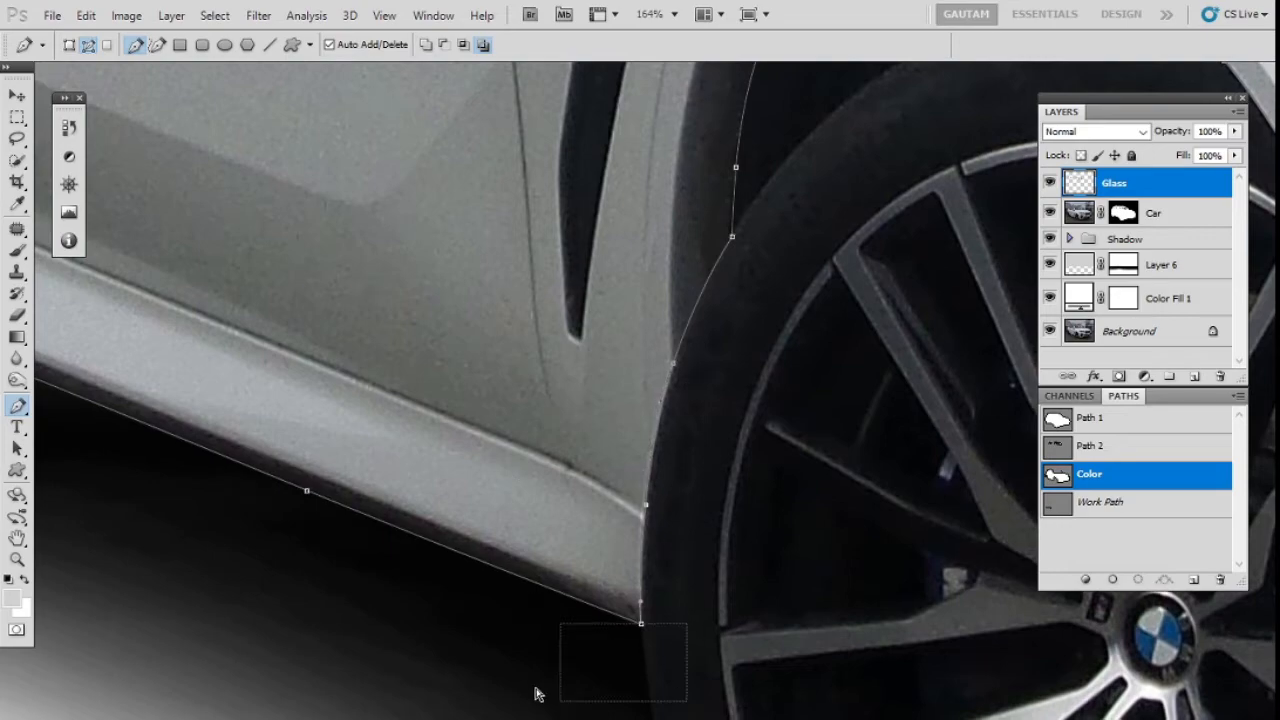
{"action": "left_click", "coordinate": [592, 698], "text": "ctrl"}
Start a cutout around the side windows, tracing the rear quarter window's frame upward from its lower rear corner
{"action": "scroll", "coordinate": [555, 295], "scroll_direction": "down", "scroll_amount": 6}
{"action": "left_click_drag", "start_coordinate": [552, 288], "coordinate": [645, 525]}
{"action": "scroll", "coordinate": [645, 525], "scroll_direction": "down", "scroll_amount": 3}
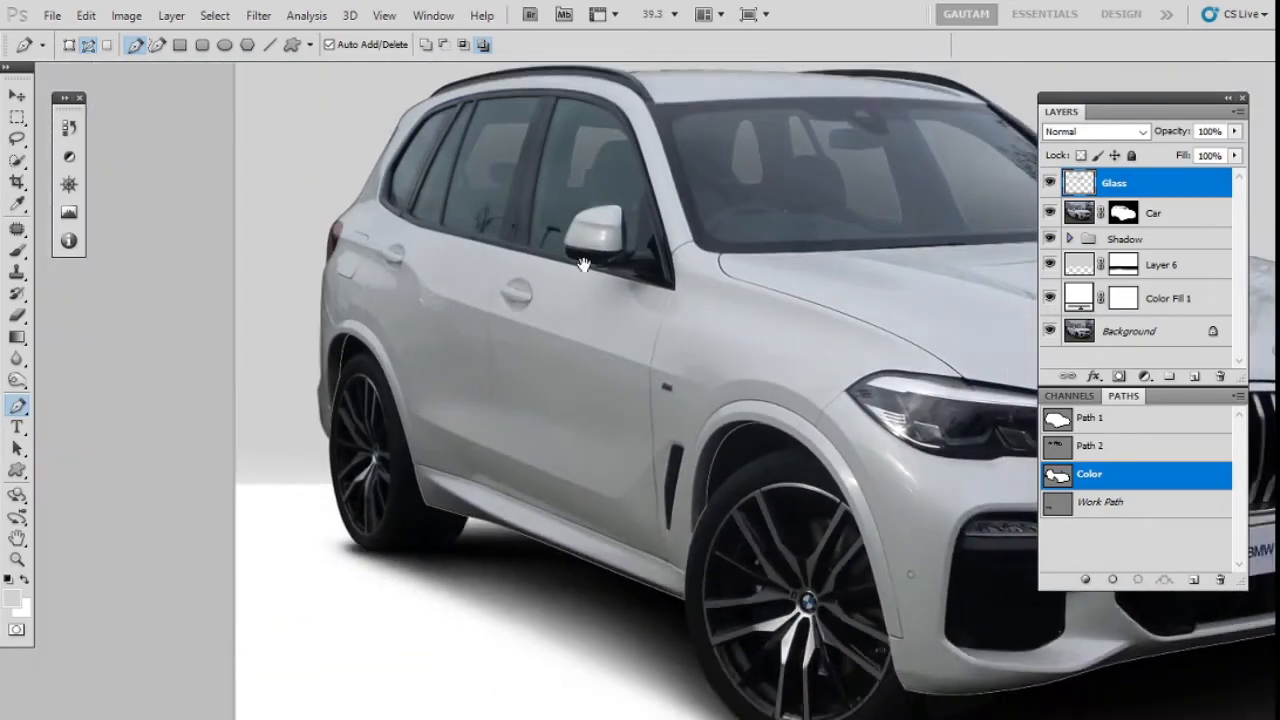
{"action": "scroll", "coordinate": [490, 370], "scroll_direction": "up", "scroll_amount": 5}
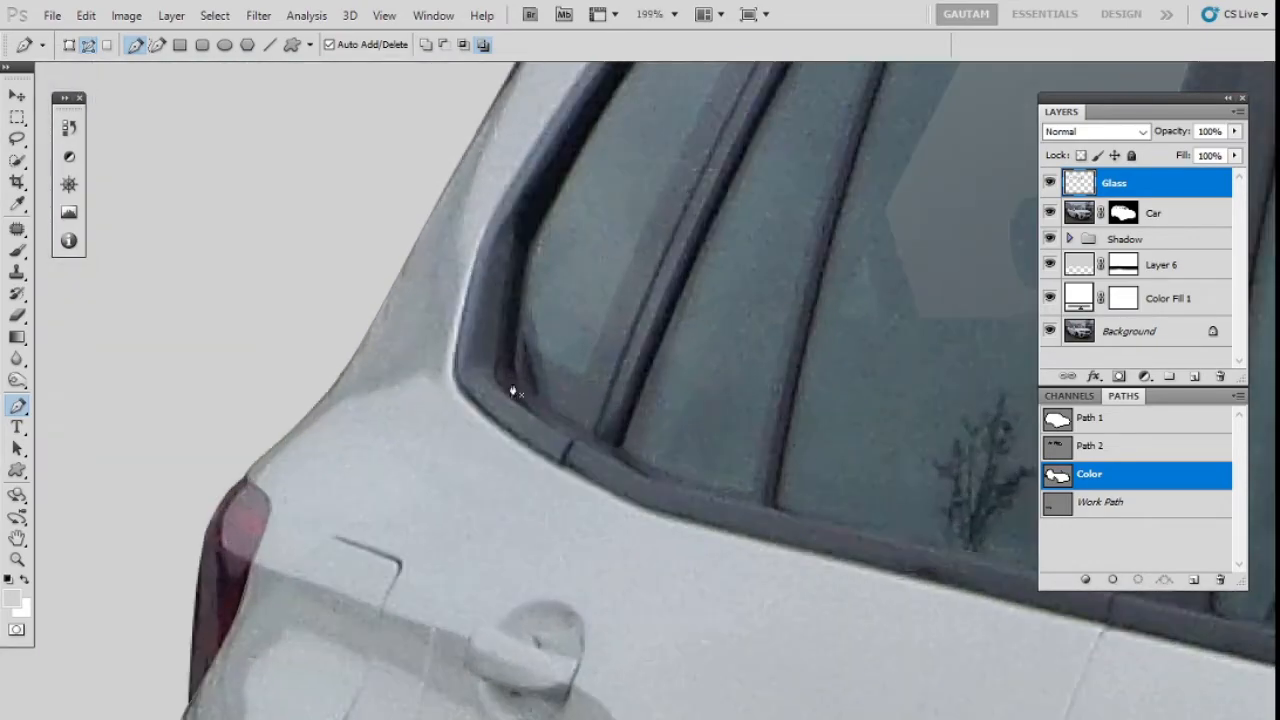
{"action": "left_click_drag", "start_coordinate": [512, 392], "coordinate": [529, 462]}
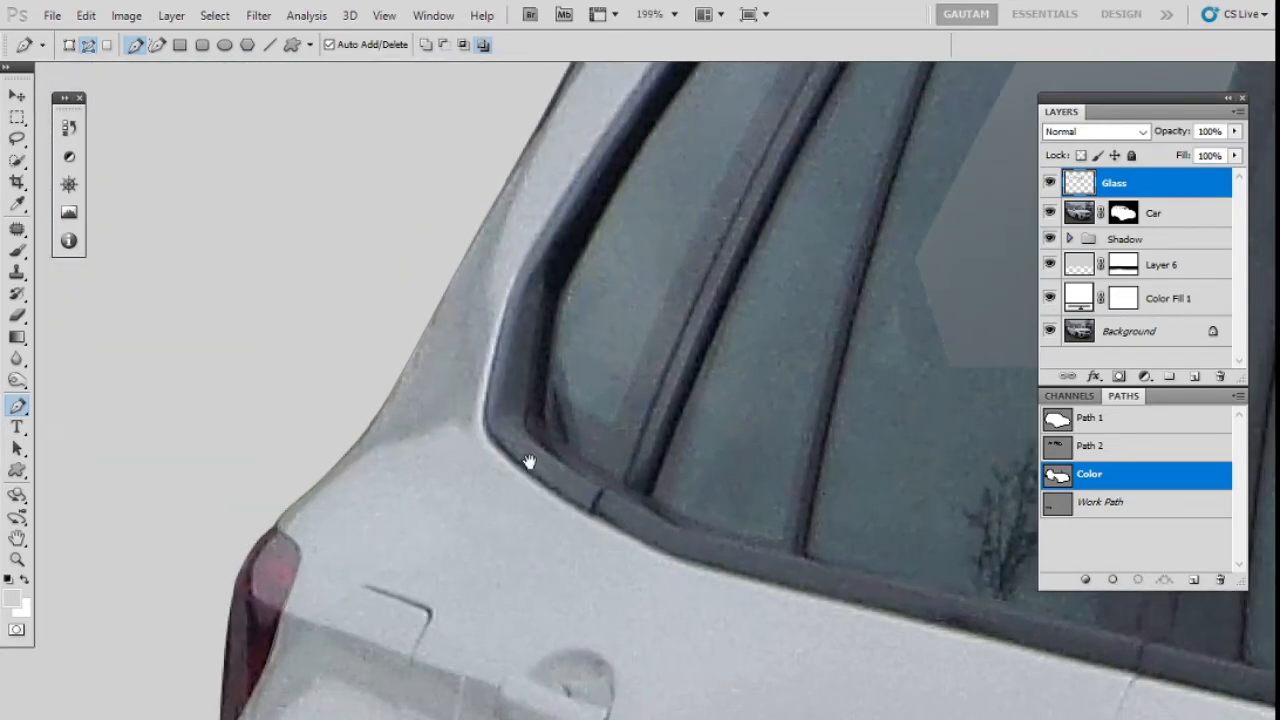
{"action": "left_click", "coordinate": [499, 453]}
{"action": "left_click_drag", "start_coordinate": [597, 170], "coordinate": [523, 390]}
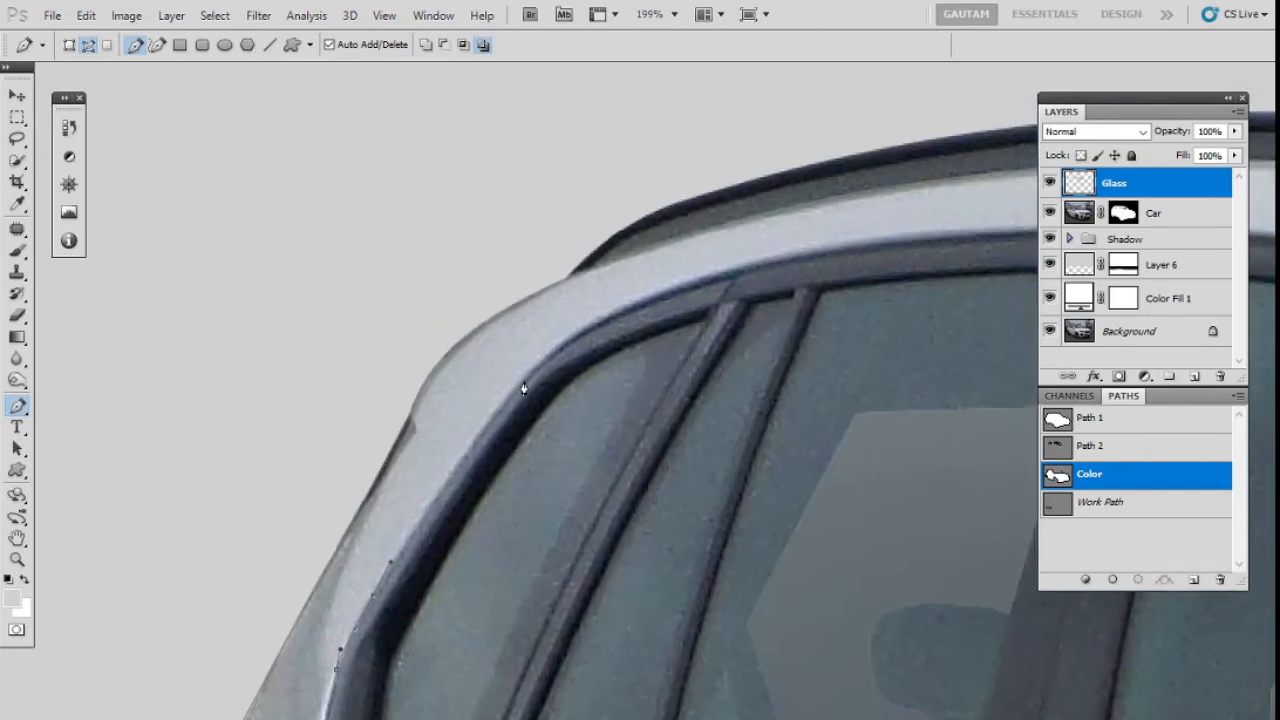
Trace the upper edge of the side window frame from the rear quarter window forward beneath the roof rail
{"action": "left_click", "coordinate": [560, 335]}
{"action": "left_click", "coordinate": [635, 304]}
{"action": "left_click", "coordinate": [714, 277]}
{"action": "left_click", "coordinate": [794, 251]}
{"action": "left_click_drag", "start_coordinate": [794, 251], "coordinate": [277, 303]}
{"action": "left_click_drag", "start_coordinate": [531, 301], "coordinate": [557, 286]}
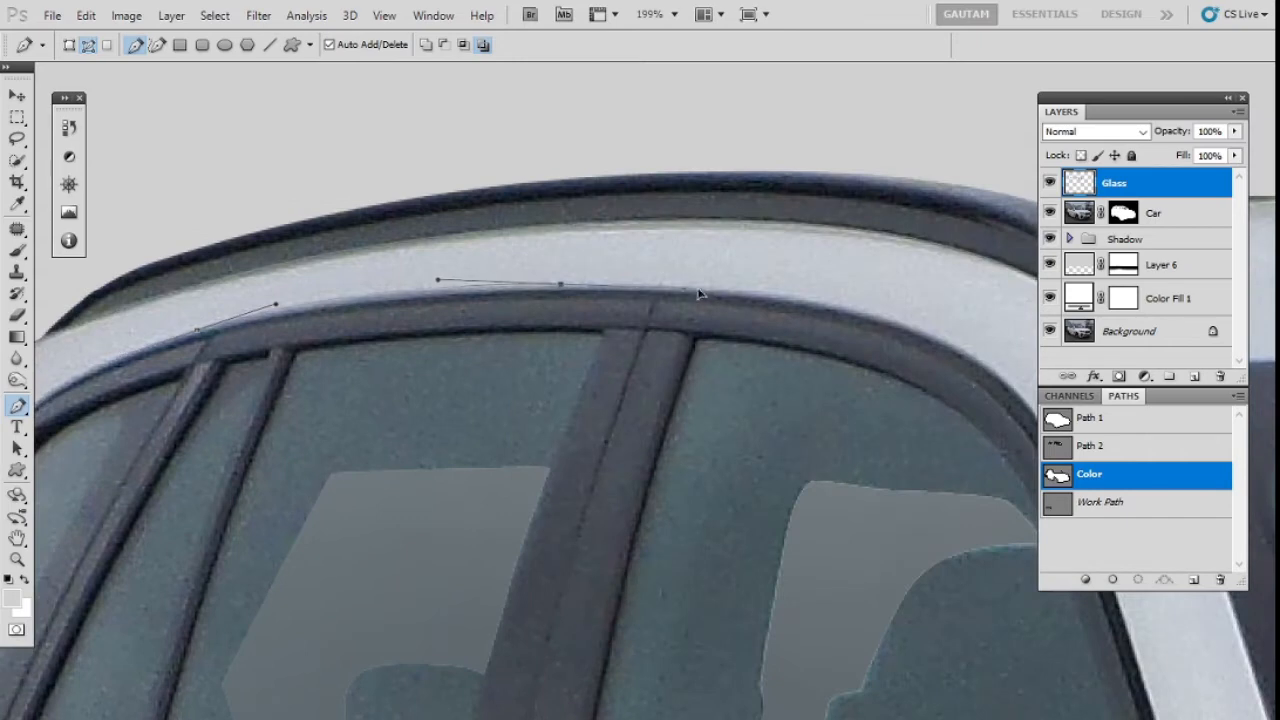
{"action": "left_click", "coordinate": [688, 291]}
{"action": "left_click_drag", "start_coordinate": [688, 291], "coordinate": [238, 211]}
Trace the front edge of the side window frame down along the windshield pillar
{"action": "left_click_drag", "start_coordinate": [436, 248], "coordinate": [525, 285]}
{"action": "left_click", "coordinate": [551, 315]}
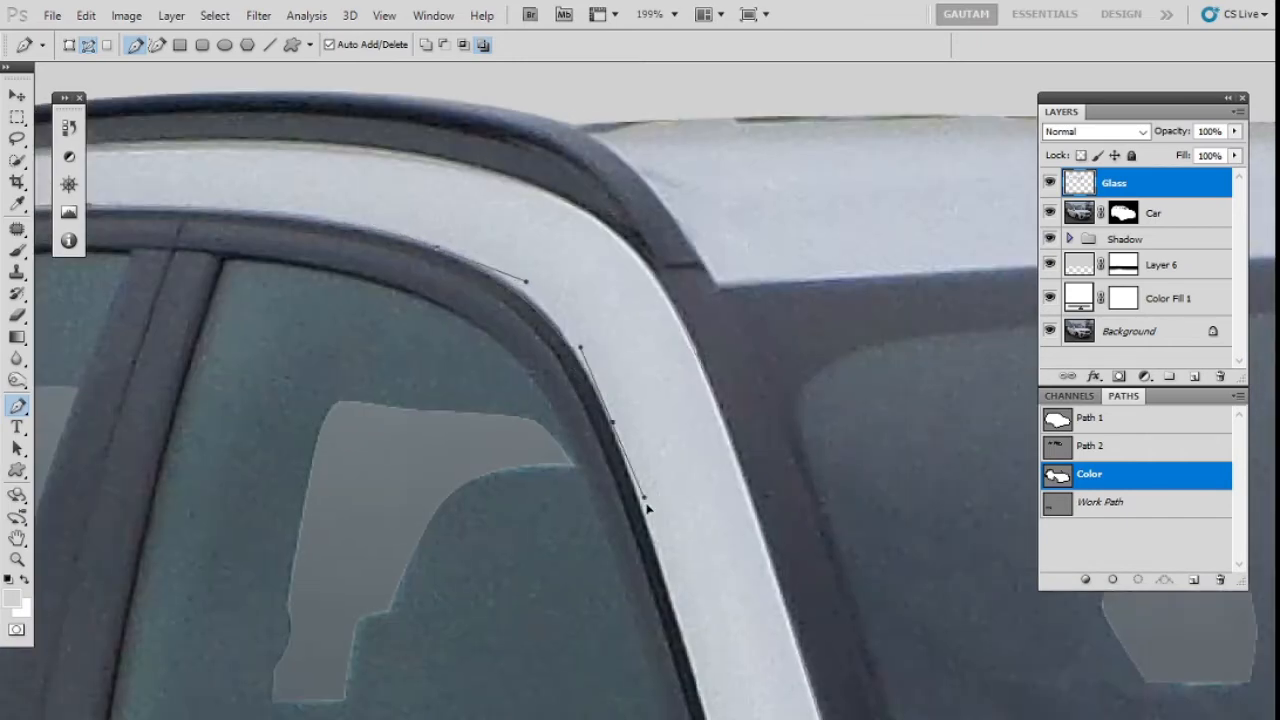
{"action": "left_click_drag", "start_coordinate": [677, 594], "coordinate": [563, 420]}
{"action": "left_click_drag", "start_coordinate": [603, 580], "coordinate": [524, 268]}
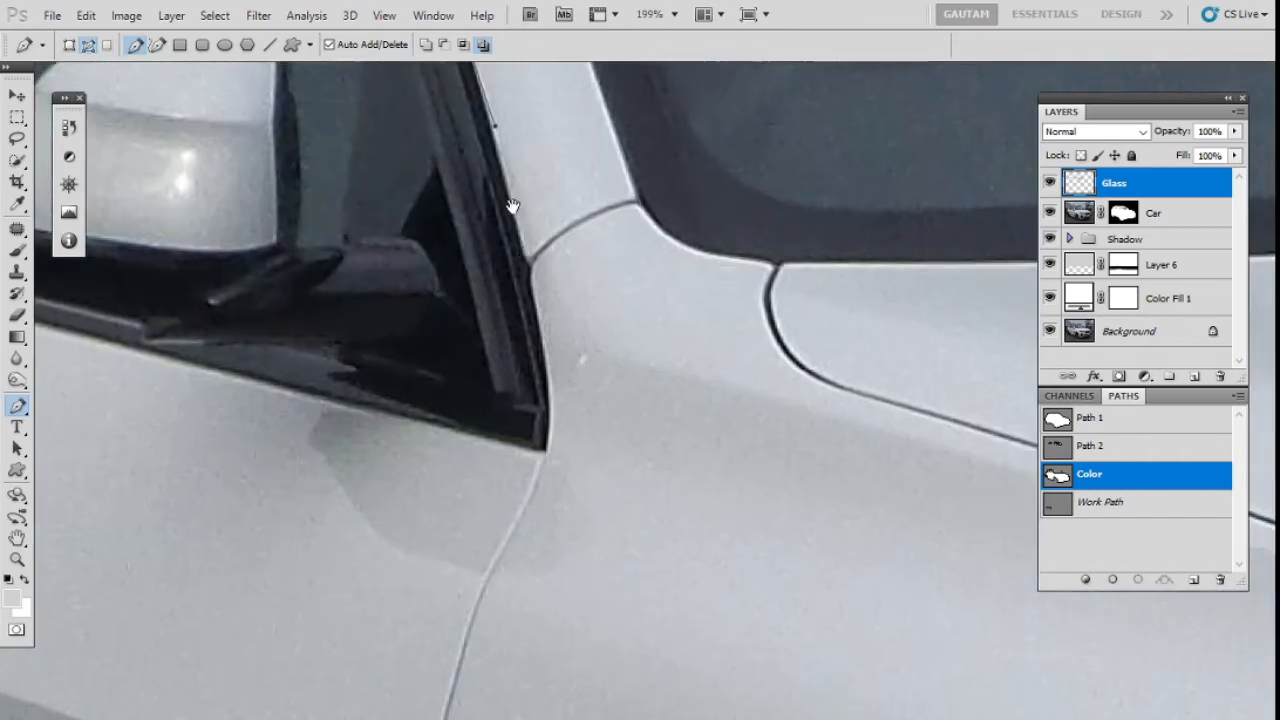
Trace the side windows' lower edge from the front corner back to the rear quarter window, closing the cutout
{"action": "left_click", "coordinate": [550, 421]}
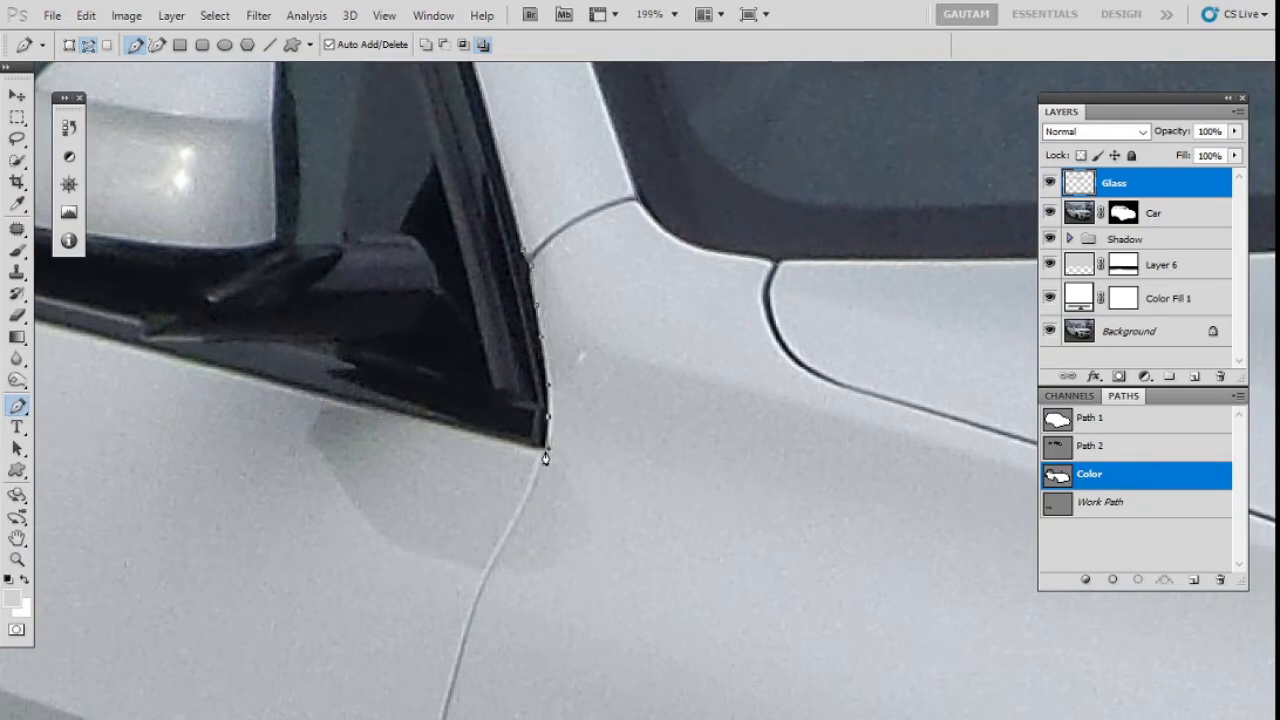
{"action": "left_click_drag", "start_coordinate": [258, 388], "coordinate": [406, 420]}
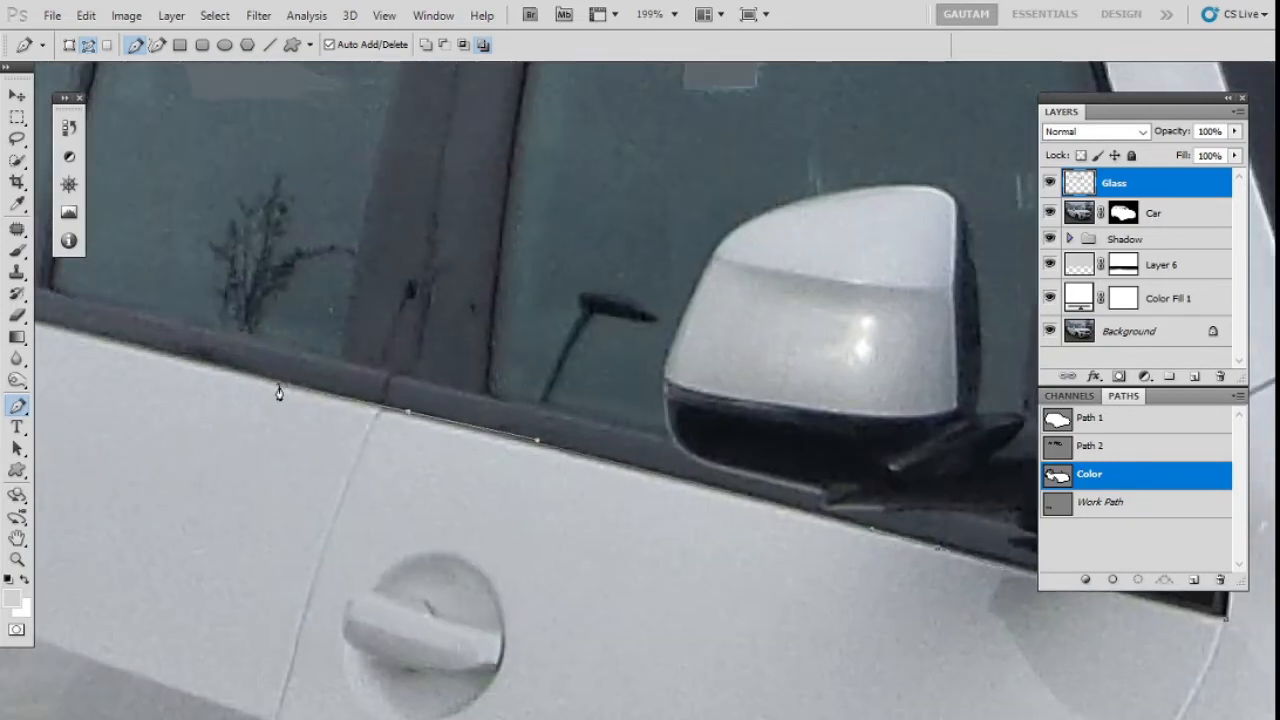
{"action": "left_click_drag", "start_coordinate": [277, 386], "coordinate": [548, 463]}
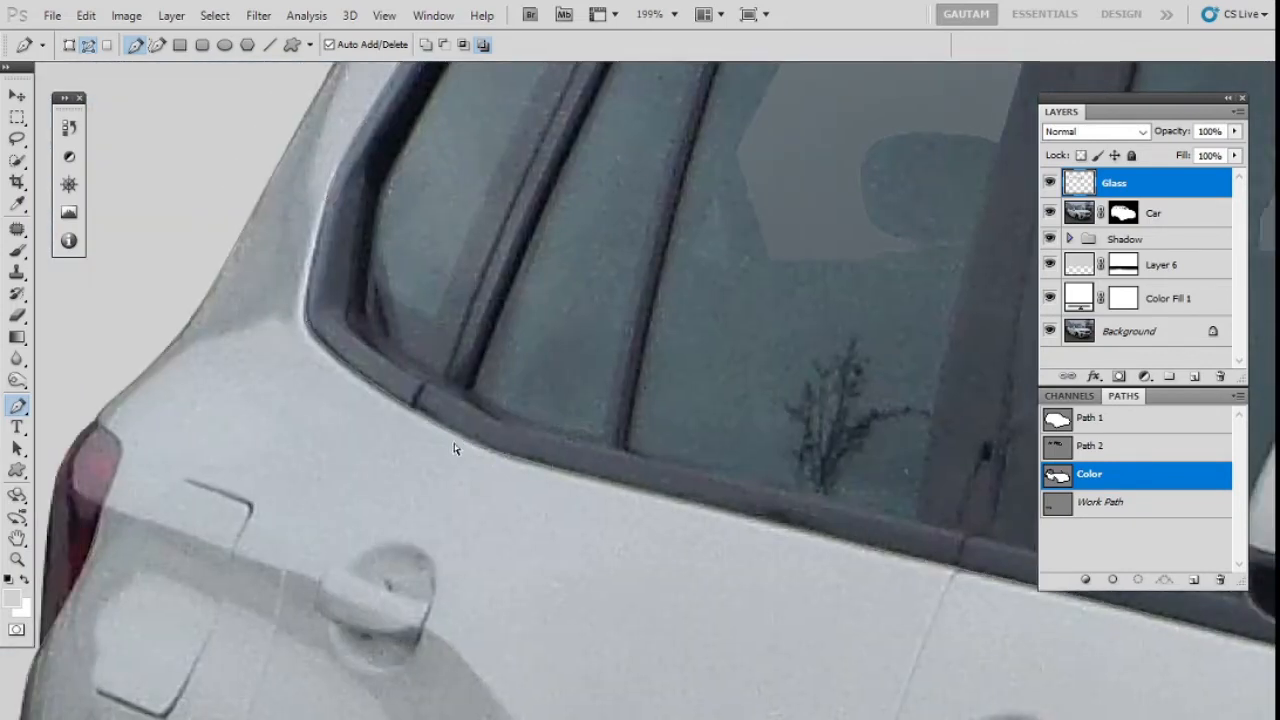
Trace the painted cap of the near door mirror as a closed outline, leaving out its black base
{"action": "scroll", "coordinate": [539, 514], "scroll_direction": "down", "scroll_amount": 4}
{"action": "left_click_drag", "start_coordinate": [980, 480], "coordinate": [451, 466]}
{"action": "scroll", "coordinate": [519, 541], "scroll_direction": "up", "scroll_amount": 2}
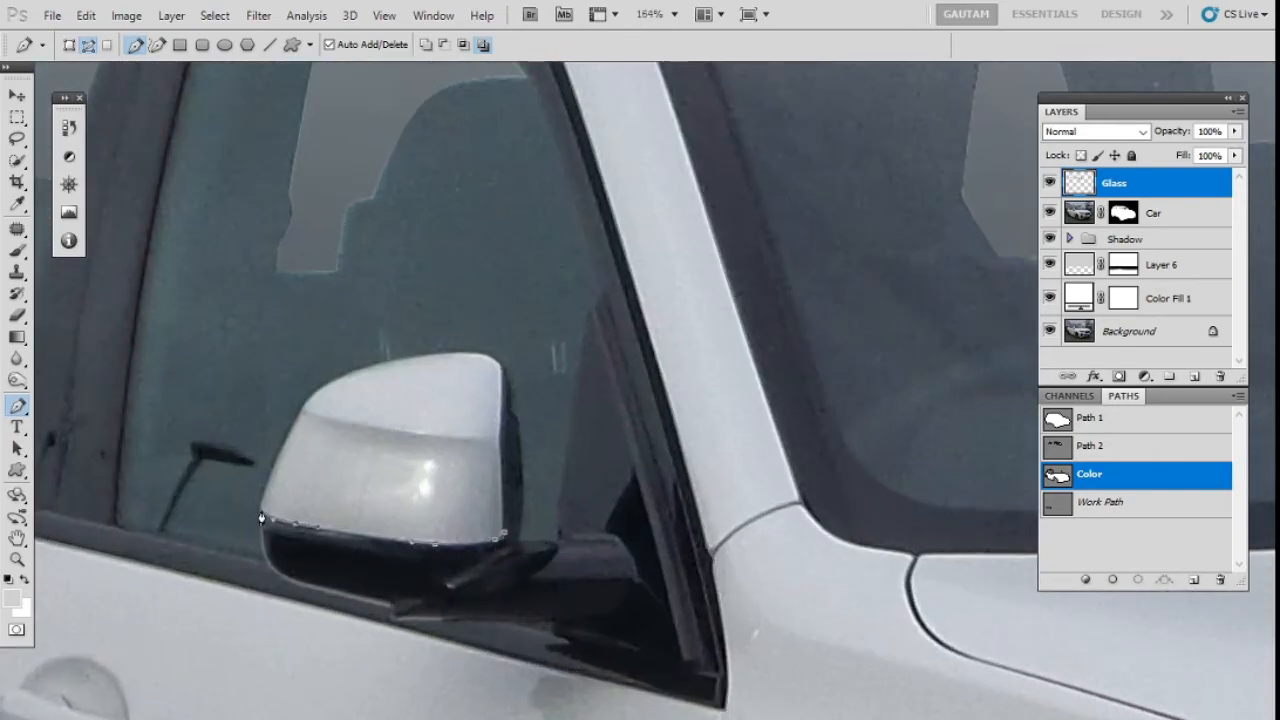
{"action": "left_click", "coordinate": [424, 357]}
{"action": "left_click", "coordinate": [500, 372]}
{"action": "left_click", "coordinate": [502, 460]}
{"action": "left_click", "coordinate": [505, 536]}
Trace the roof panel's upper edge from the near roof rail across to the far windshield corner
{"action": "scroll", "coordinate": [360, 487], "scroll_direction": "down", "scroll_amount": 4}
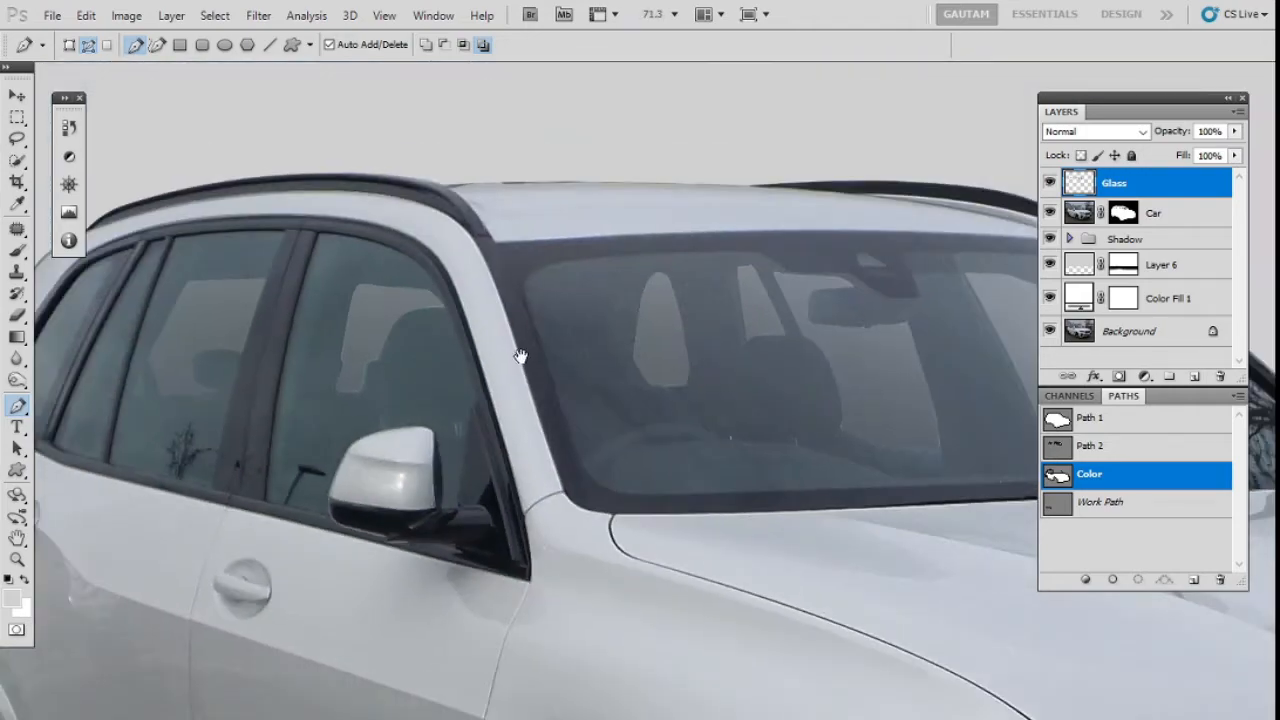
{"action": "scroll", "coordinate": [429, 349], "scroll_direction": "up", "scroll_amount": 3}
{"action": "scroll", "coordinate": [431, 486], "scroll_direction": "up", "scroll_amount": 3}
{"action": "left_click", "coordinate": [289, 337]}
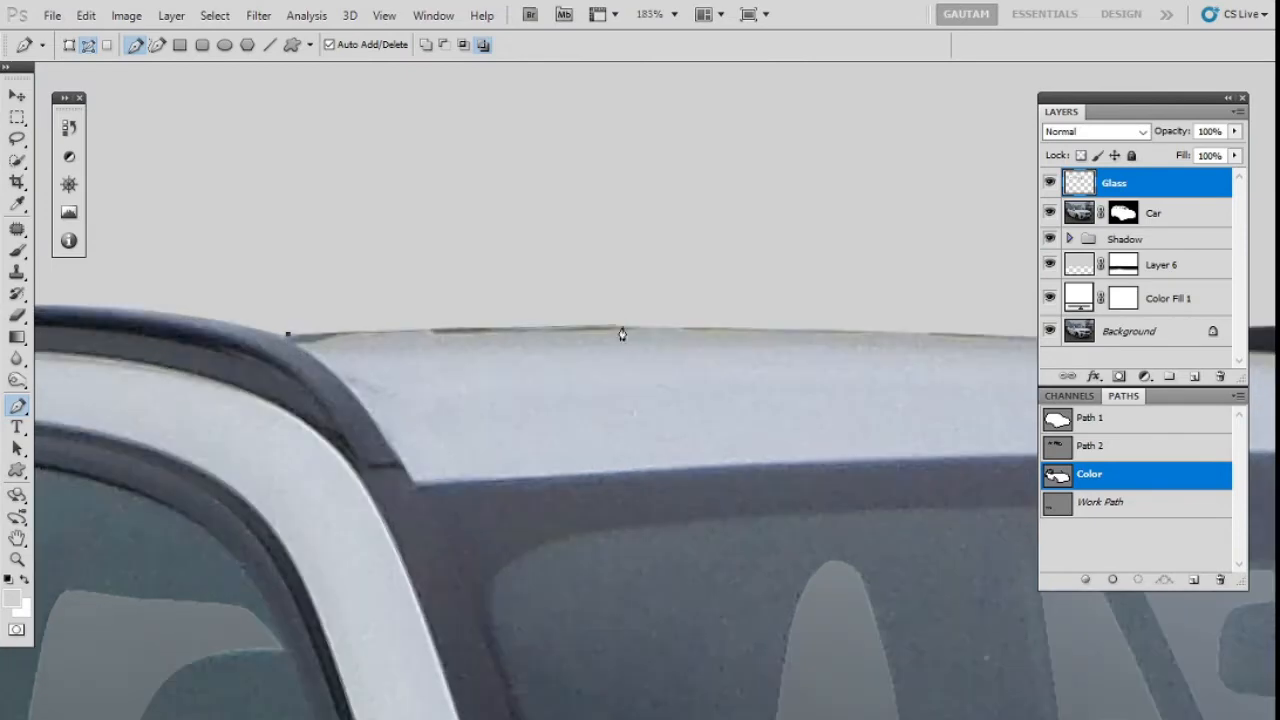
{"action": "left_click_drag", "start_coordinate": [666, 326], "coordinate": [225, 315]}
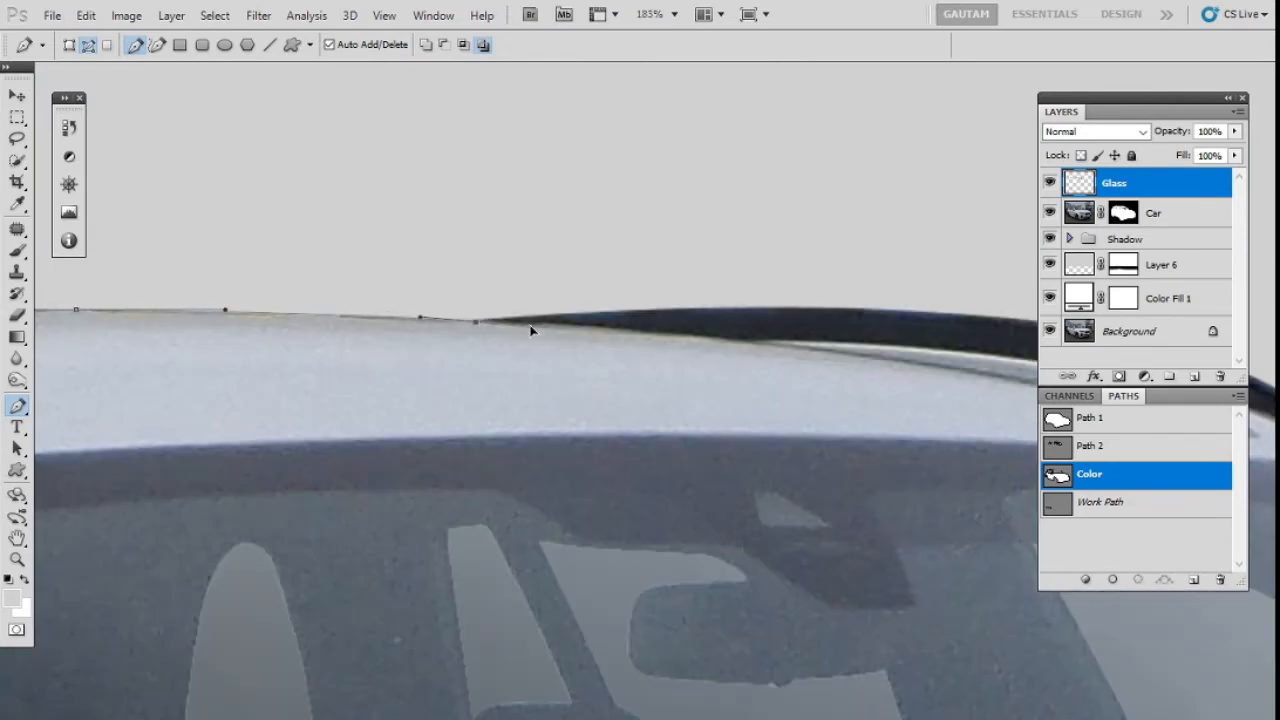
{"action": "left_click_drag", "start_coordinate": [735, 342], "coordinate": [770, 345]}
{"action": "left_click_drag", "start_coordinate": [888, 358], "coordinate": [541, 301]}
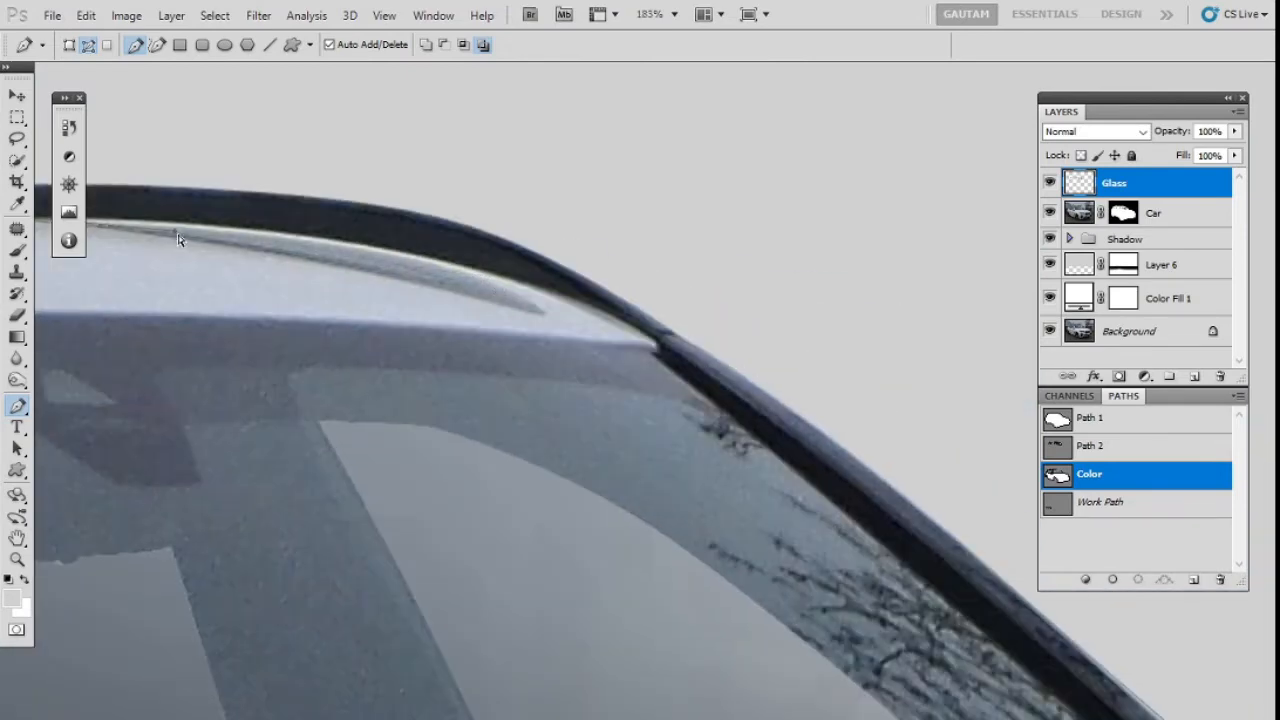
{"action": "left_click_drag", "start_coordinate": [424, 259], "coordinate": [540, 287]}
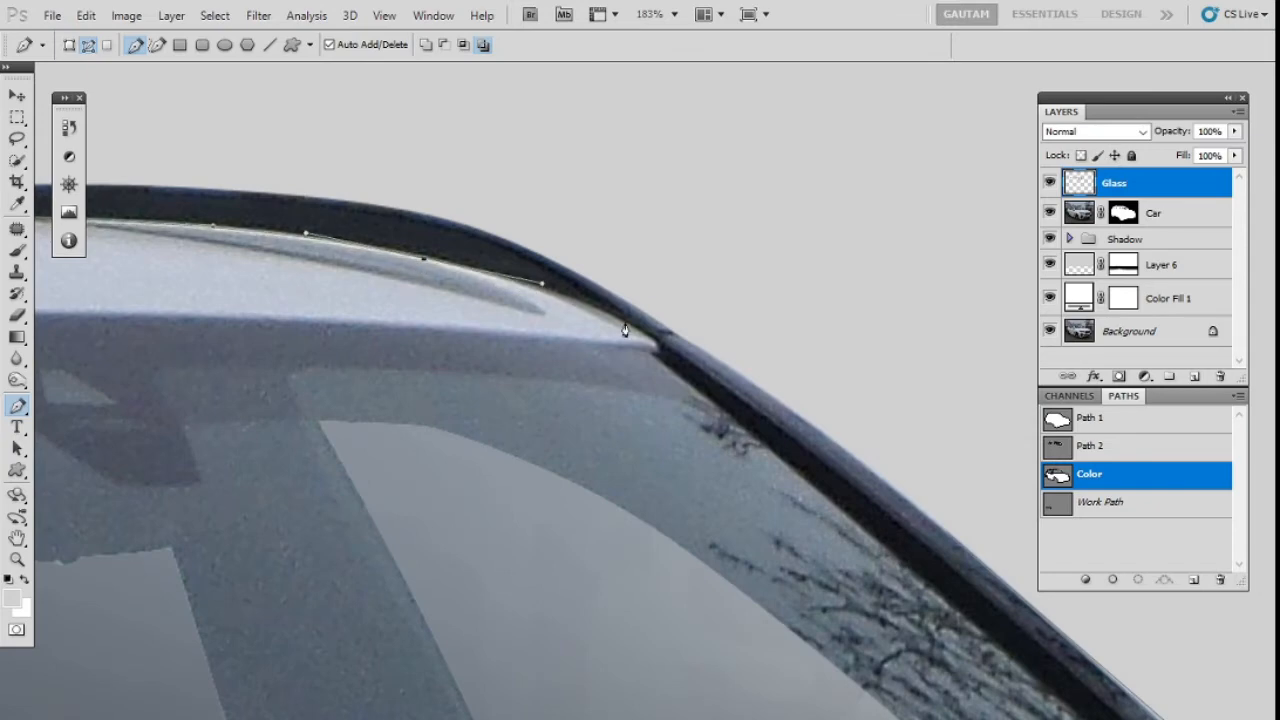
{"action": "left_click_drag", "start_coordinate": [624, 330], "coordinate": [658, 356]}
Trace the roof panel's lower edge along the top of the windshield from the far corner back toward the near side
{"action": "left_click_drag", "start_coordinate": [337, 329], "coordinate": [183, 325]}
{"action": "left_click_drag", "start_coordinate": [328, 343], "coordinate": [558, 330]}
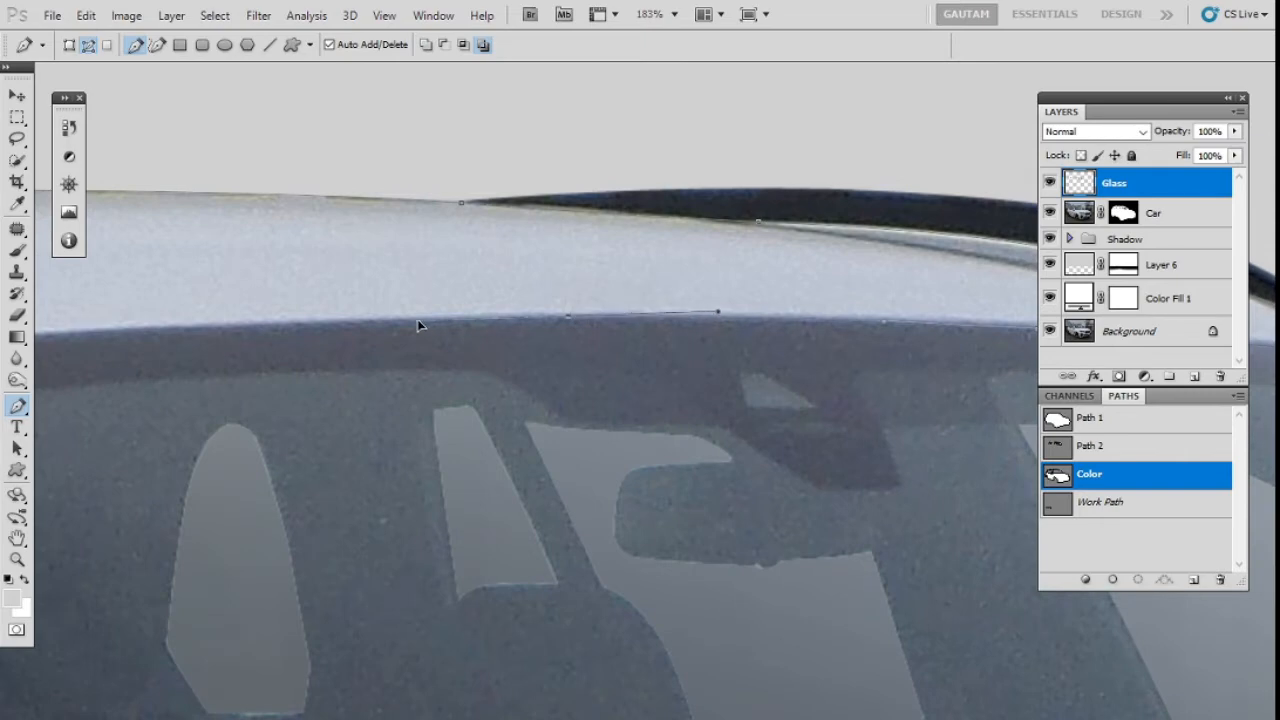
{"action": "left_click_drag", "start_coordinate": [776, 334], "coordinate": [394, 341]}
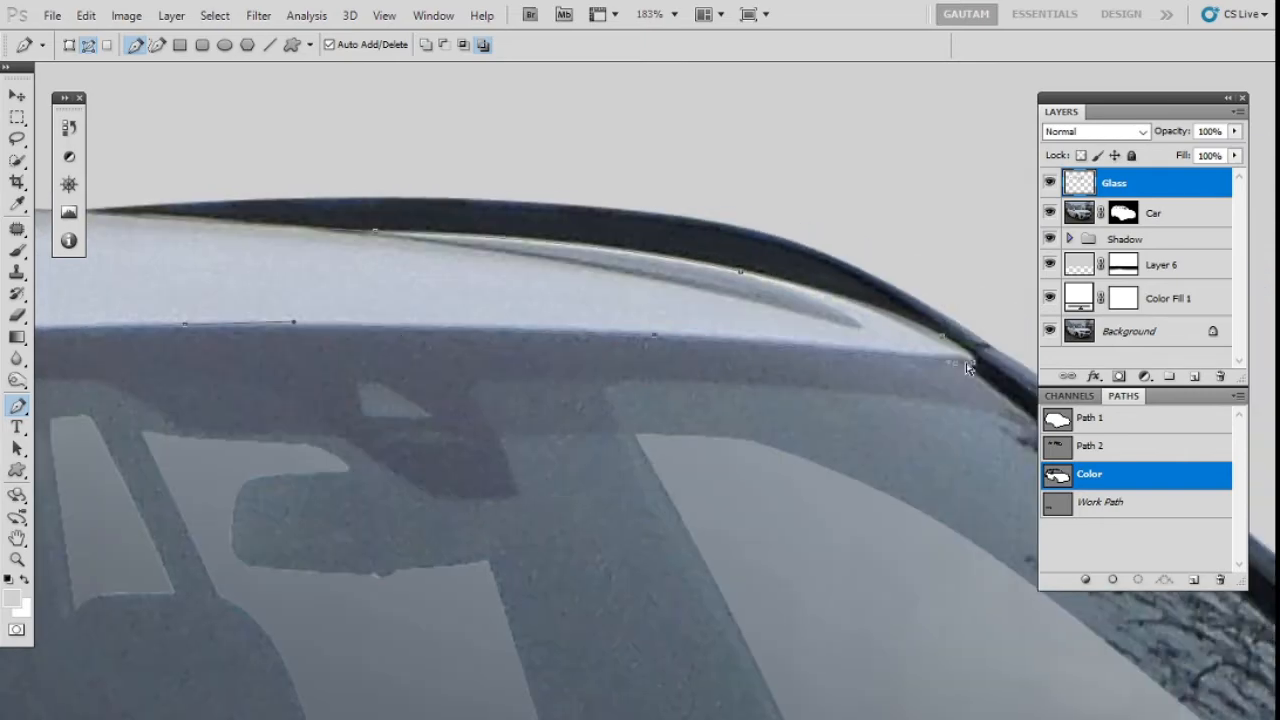
{"action": "left_click_drag", "start_coordinate": [963, 386], "coordinate": [971, 384]}
{"action": "left_click_drag", "start_coordinate": [660, 345], "coordinate": [920, 354]}
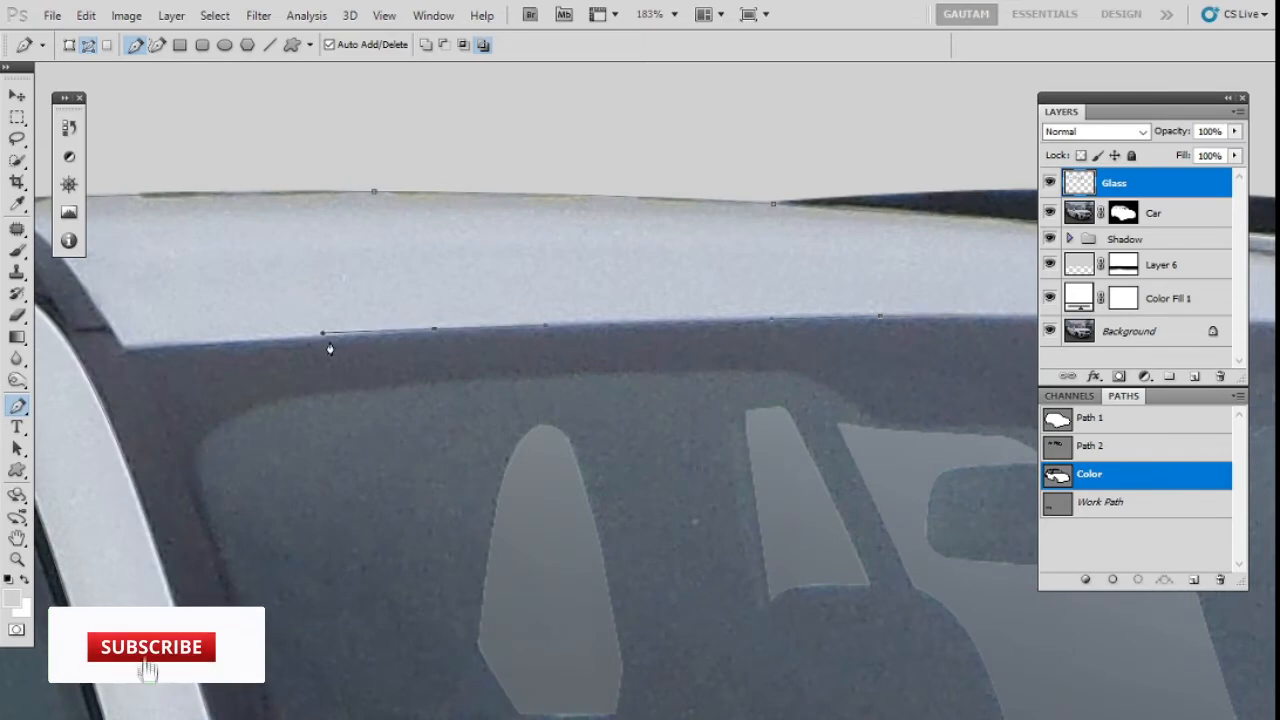
{"action": "left_click_drag", "start_coordinate": [330, 348], "coordinate": [630, 328]}
Trace the roof panel's near edge up along the roof rail to close the roof outline
{"action": "left_click", "coordinate": [428, 328]}
{"action": "left_click", "coordinate": [410, 305]}
{"action": "left_click", "coordinate": [385, 262]}
{"action": "left_click", "coordinate": [360, 232]}
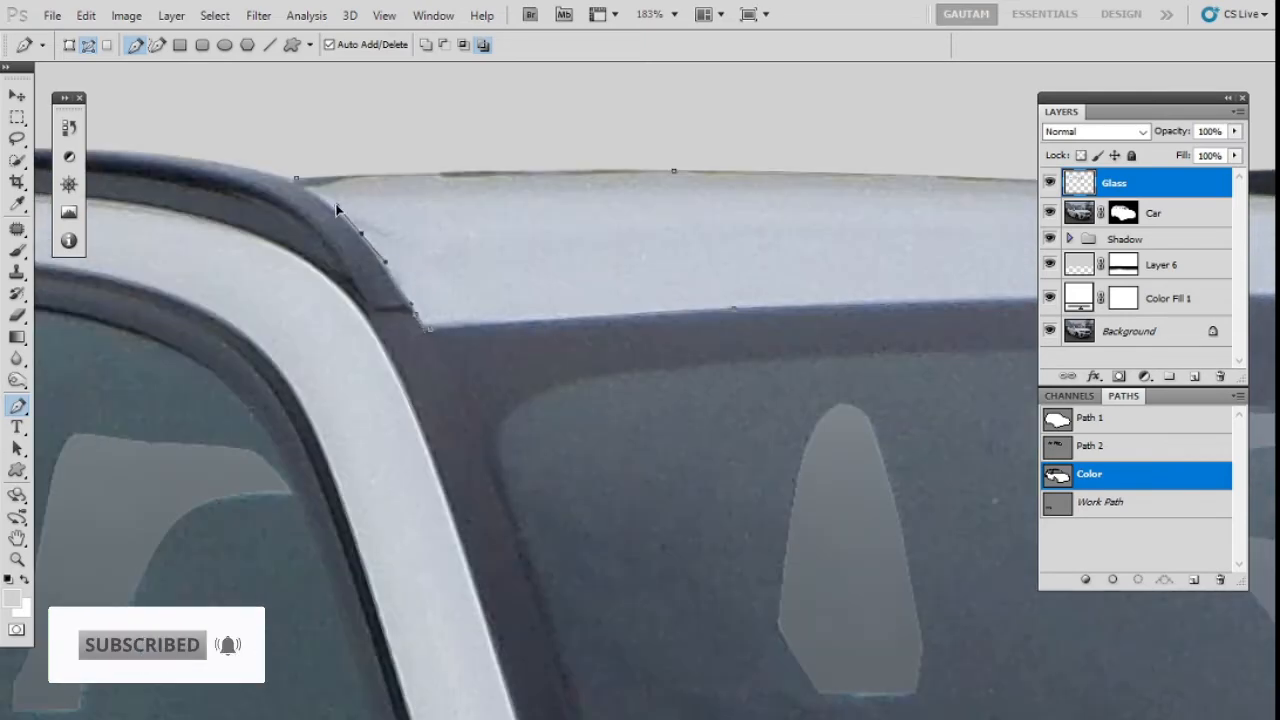
Trace the dark air vent behind the near front wheel arch as a closed outline
{"action": "scroll", "coordinate": [560, 420], "scroll_direction": "down", "scroll_amount": 3}
{"action": "left_click_drag", "start_coordinate": [585, 605], "coordinate": [586, 440]}
{"action": "scroll", "coordinate": [486, 383], "scroll_direction": "up", "scroll_amount": 3}
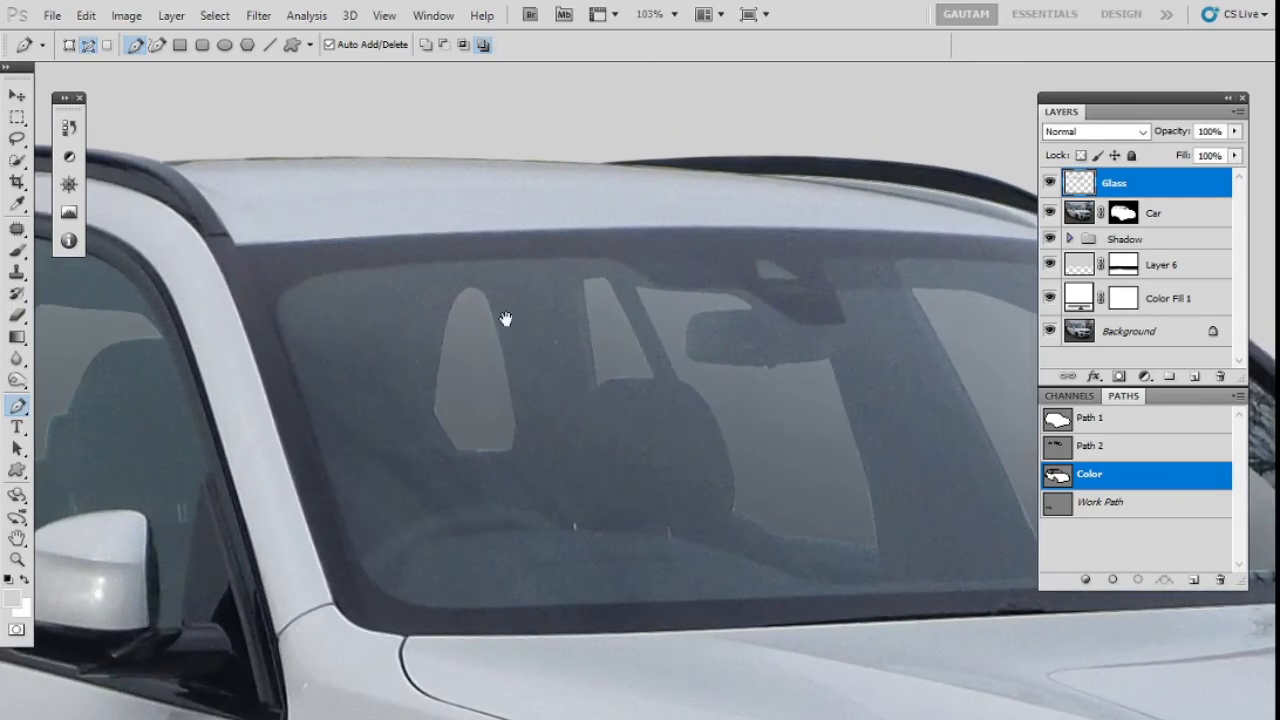
{"action": "scroll", "coordinate": [506, 318], "scroll_direction": "down", "scroll_amount": 5}
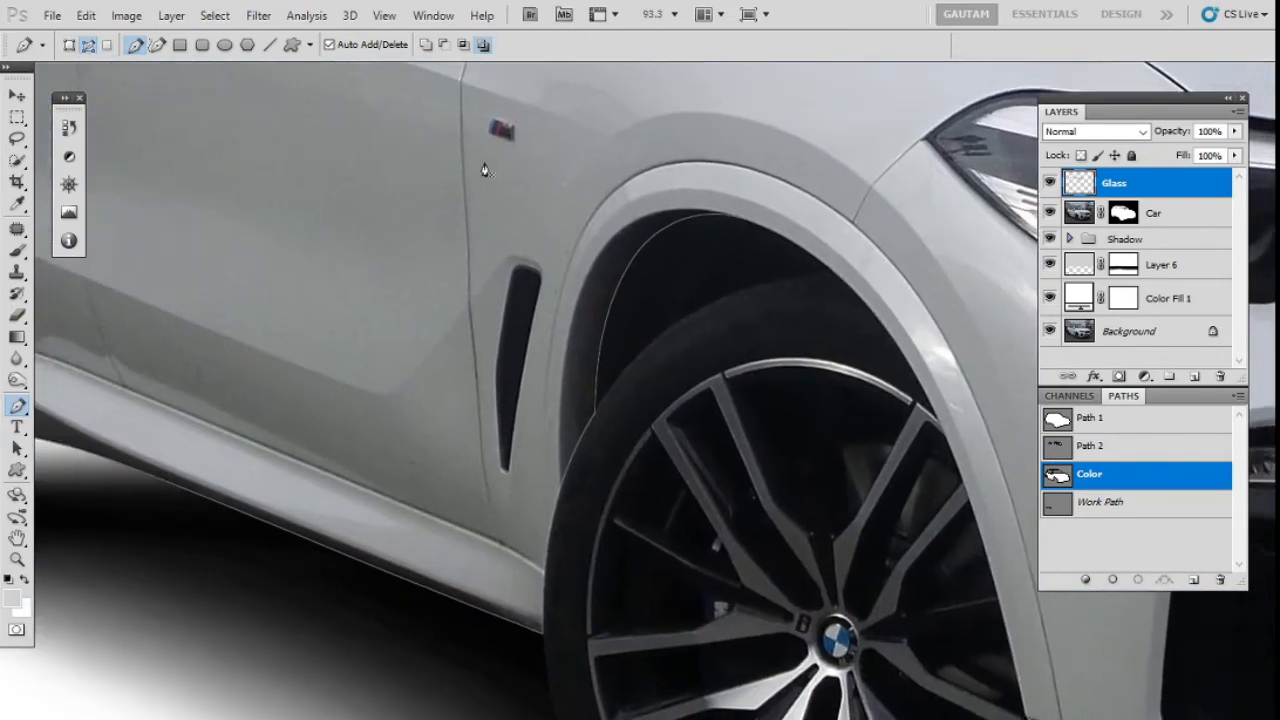
{"action": "scroll", "coordinate": [484, 170], "scroll_direction": "up", "scroll_amount": 4}
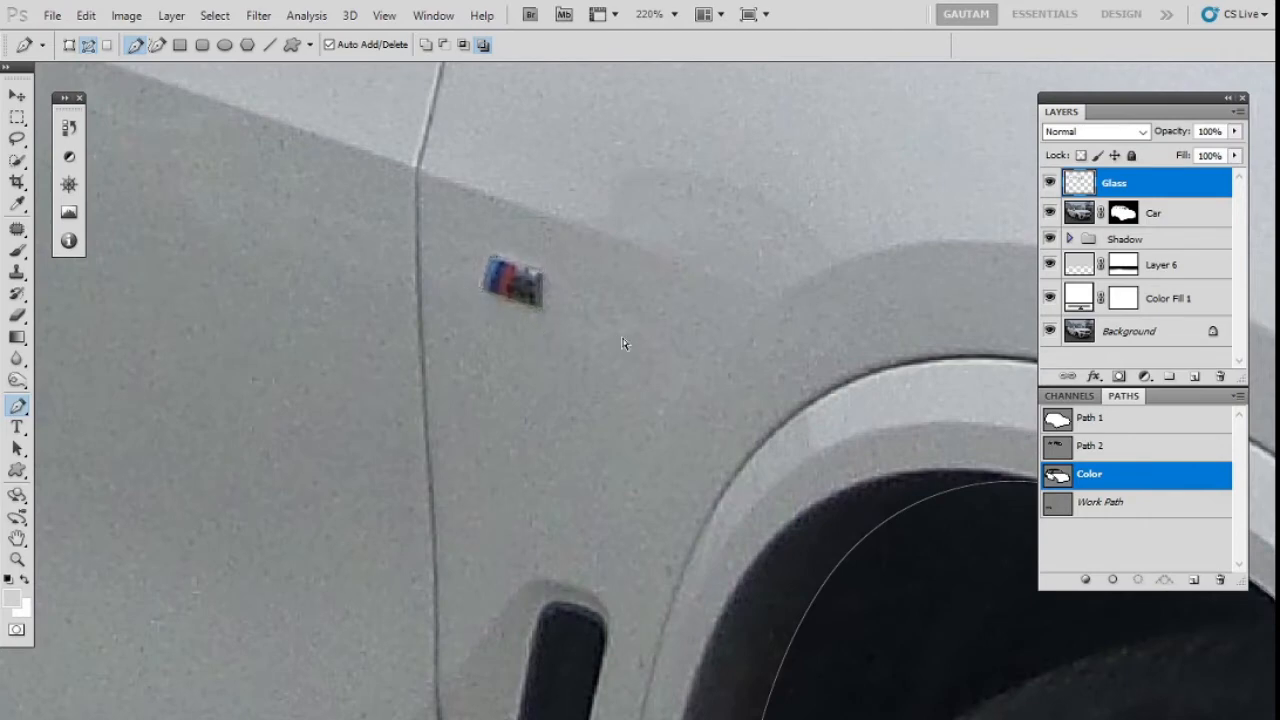
{"action": "scroll", "coordinate": [557, 280], "scroll_direction": "down", "scroll_amount": 3}
{"action": "scroll", "coordinate": [540, 362], "scroll_direction": "up", "scroll_amount": 2}
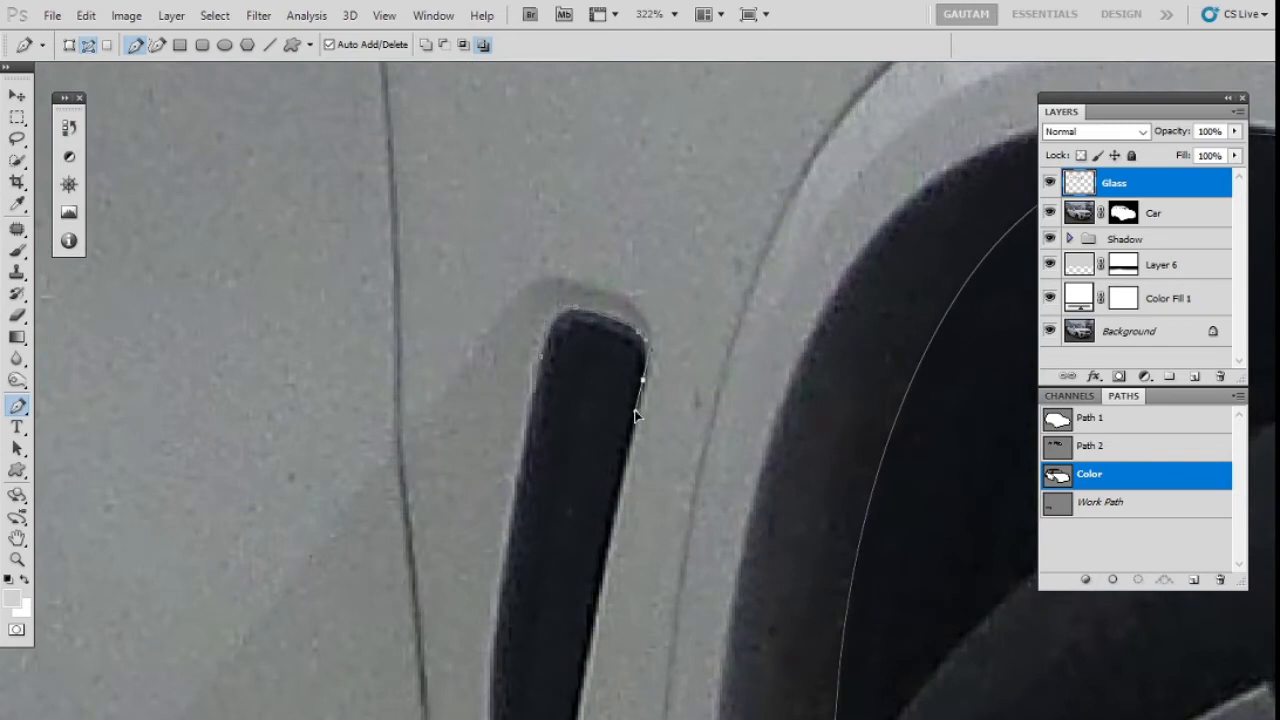
{"action": "scroll", "coordinate": [648, 405], "scroll_direction": "down", "scroll_amount": 5}
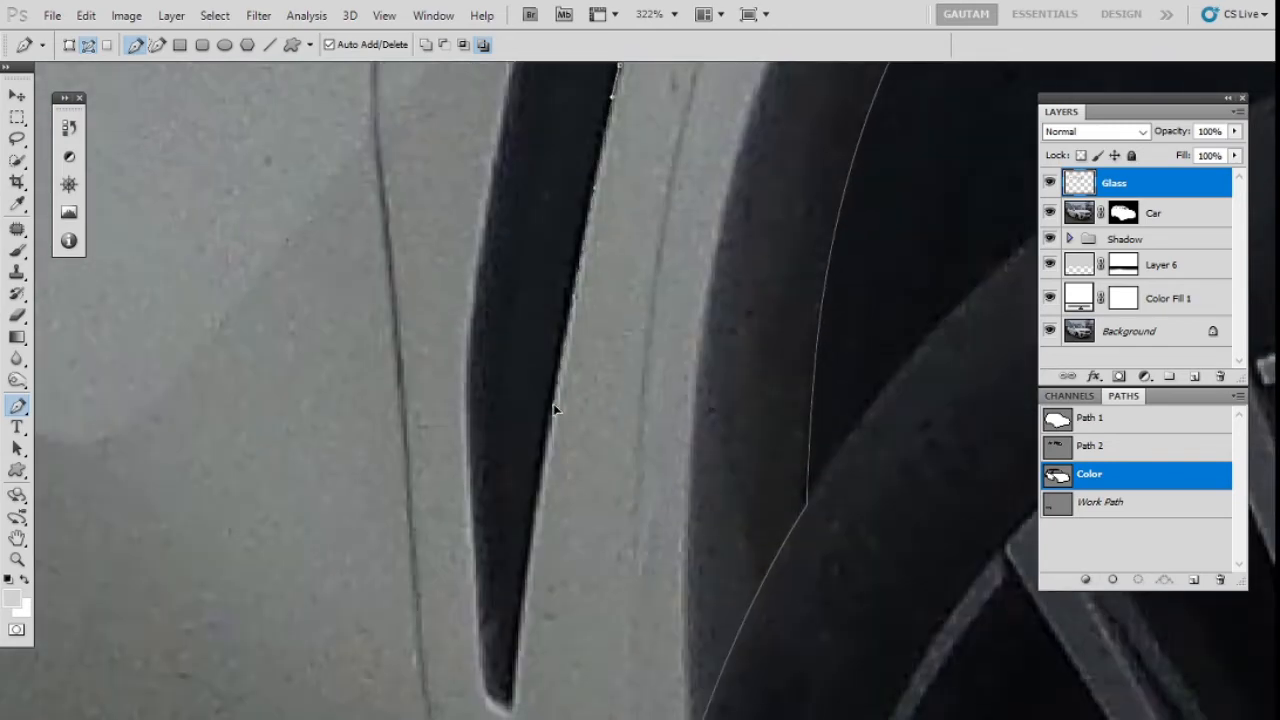
{"action": "scroll", "coordinate": [520, 352], "scroll_direction": "down", "scroll_amount": 3}
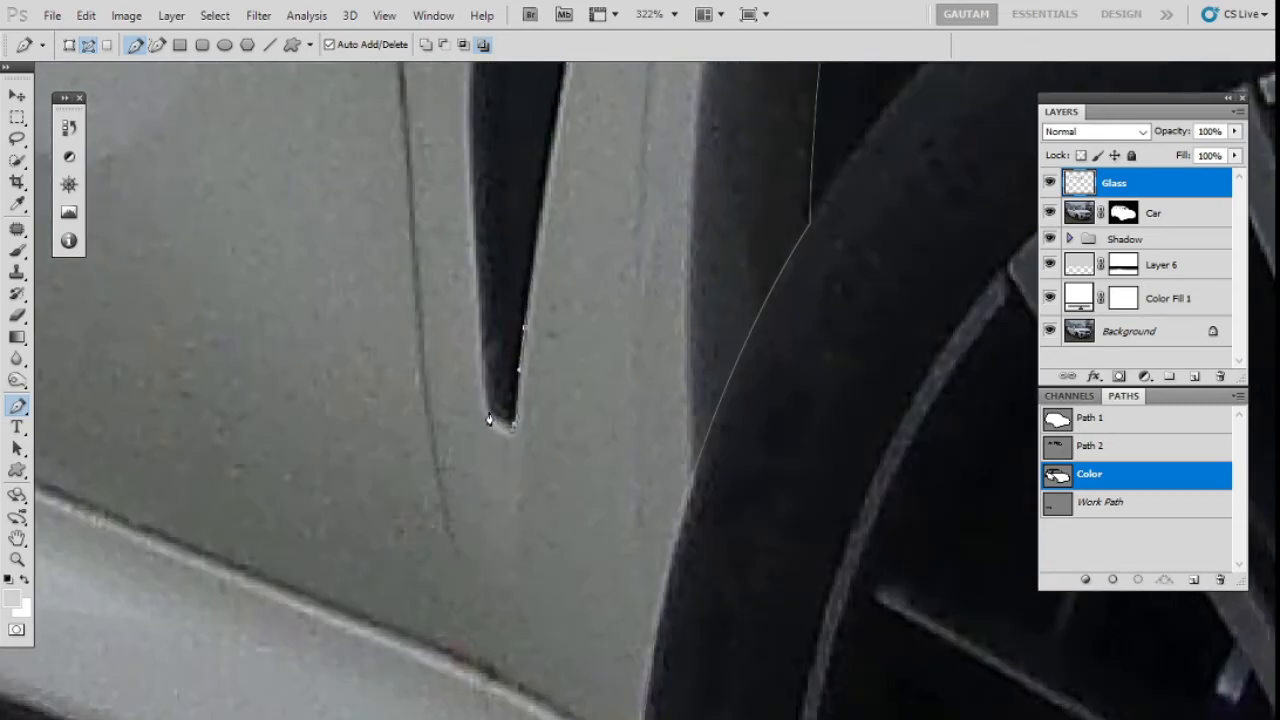
{"action": "scroll", "coordinate": [462, 250], "scroll_direction": "up", "scroll_amount": 1}
{"action": "scroll", "coordinate": [481, 147], "scroll_direction": "up", "scroll_amount": 3}
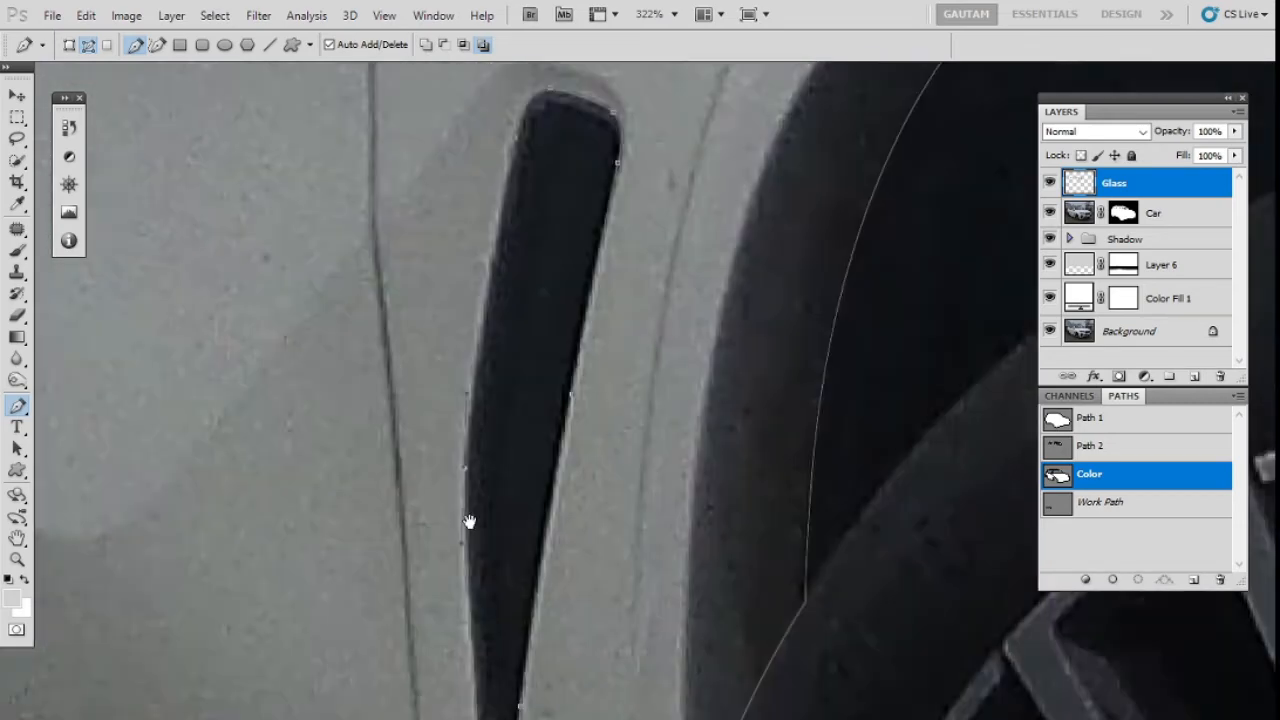
{"action": "left_click", "coordinate": [508, 274]}
Trace the near headlight's upper edge from its rear corner forward to the hood seam
{"action": "scroll", "coordinate": [528, 310], "scroll_direction": "down", "scroll_amount": 3}
{"action": "left_click_drag", "start_coordinate": [945, 242], "coordinate": [418, 456]}
{"action": "left_click_drag", "start_coordinate": [535, 287], "coordinate": [571, 257]}
{"action": "left_click_drag", "start_coordinate": [650, 216], "coordinate": [663, 214]}
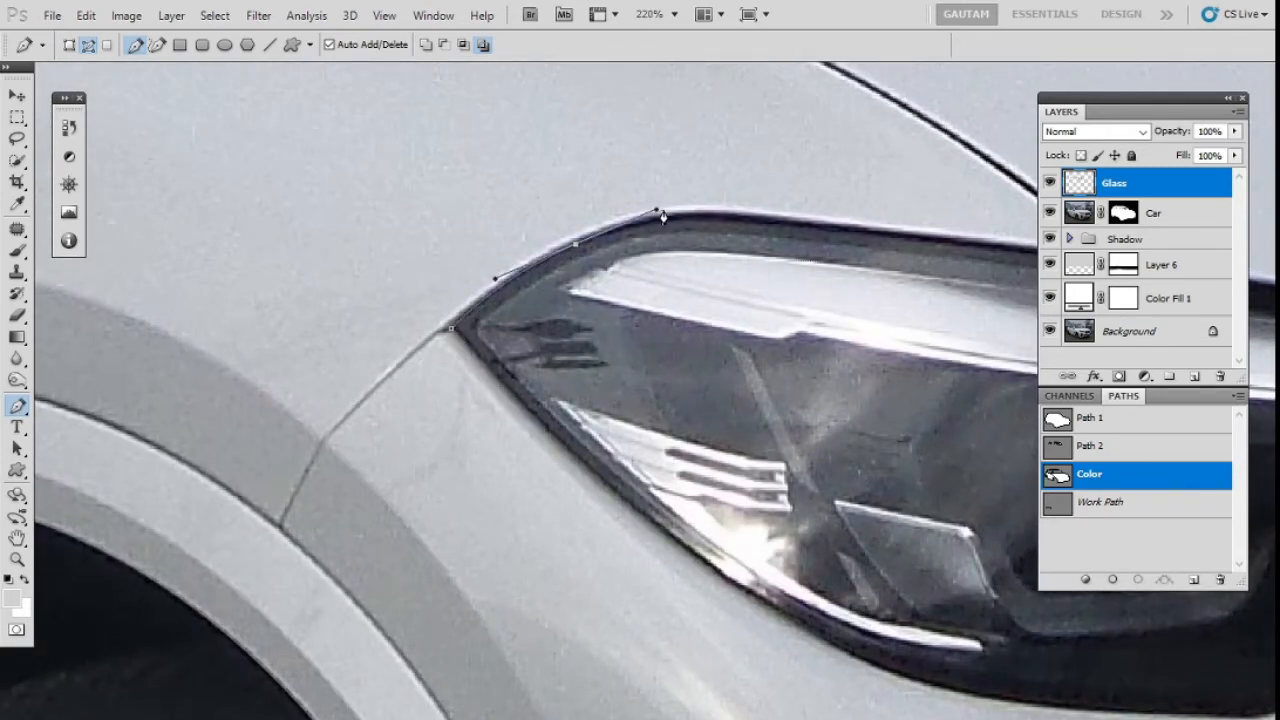
{"action": "left_click_drag", "start_coordinate": [760, 214], "coordinate": [807, 216]}
{"action": "left_click_drag", "start_coordinate": [817, 229], "coordinate": [365, 227]}
{"action": "left_click_drag", "start_coordinate": [605, 246], "coordinate": [631, 251]}
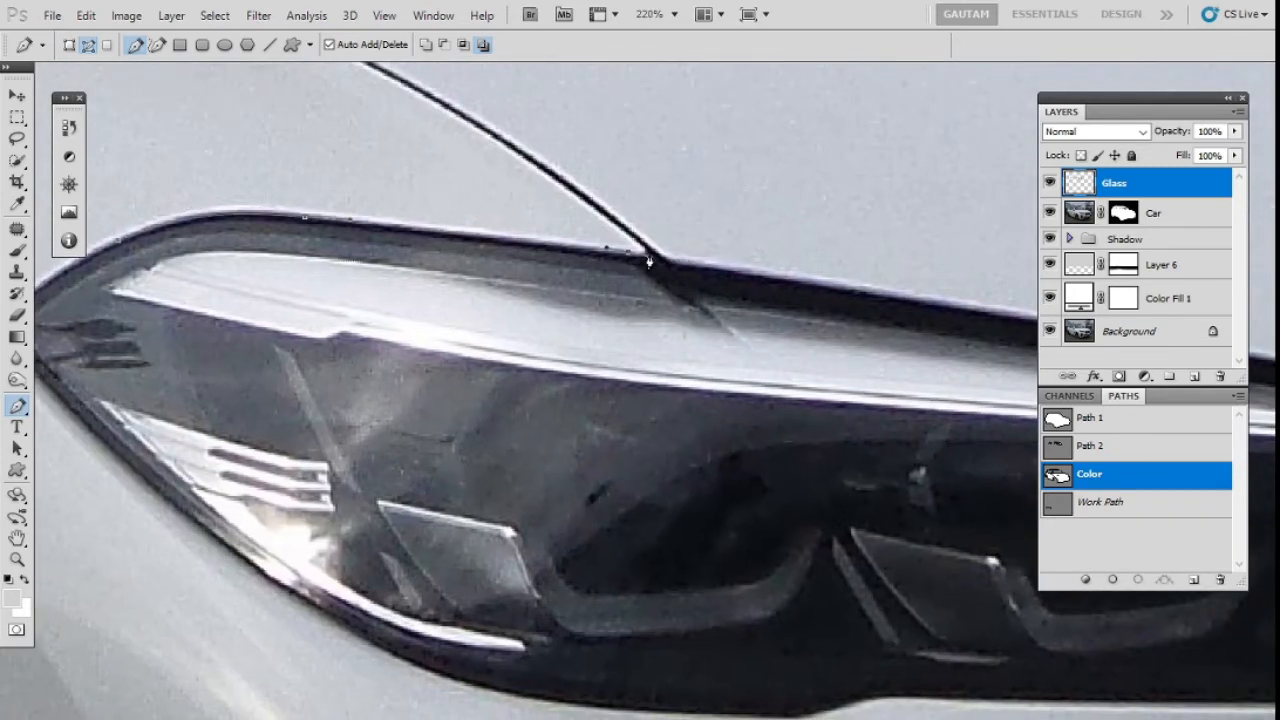
Continue the near headlight outline along the hood's edge from the seam to the lamp's inner corner by the grille
{"action": "scroll", "coordinate": [667, 279], "scroll_direction": "down", "scroll_amount": 6}
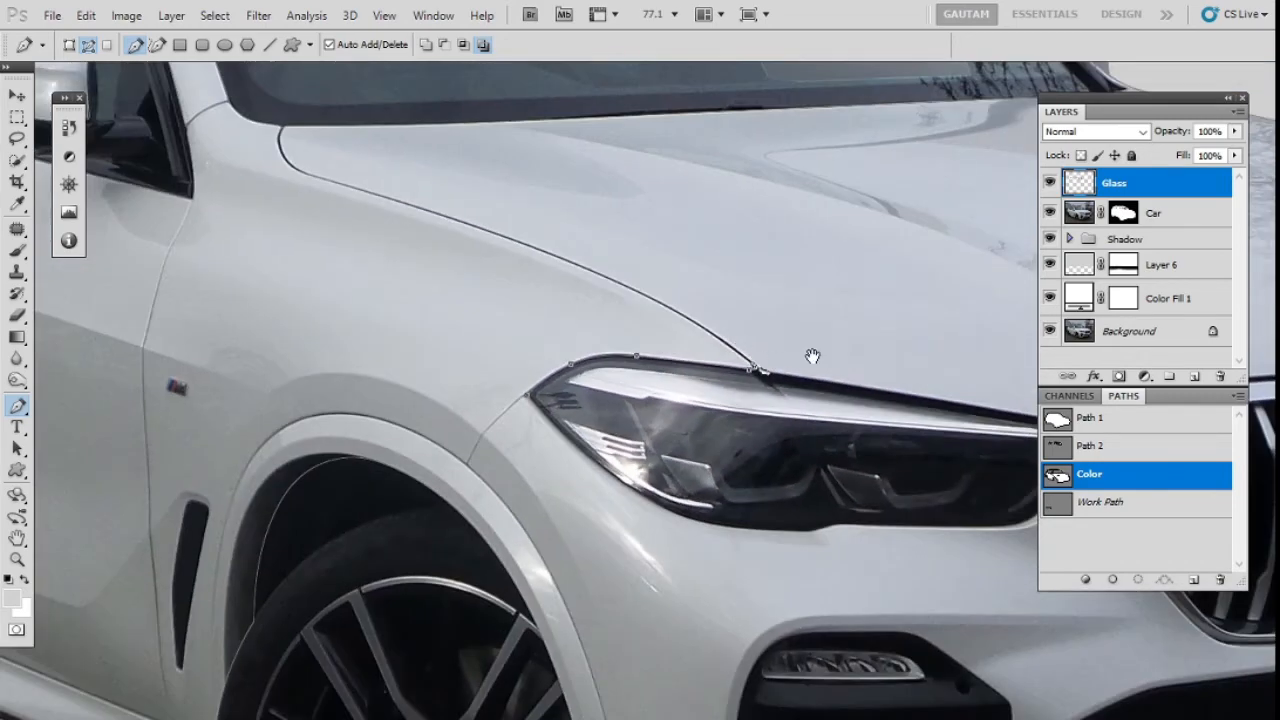
{"action": "left_click_drag", "start_coordinate": [814, 357], "coordinate": [457, 289]}
{"action": "scroll", "coordinate": [457, 289], "scroll_direction": "up", "scroll_amount": 3}
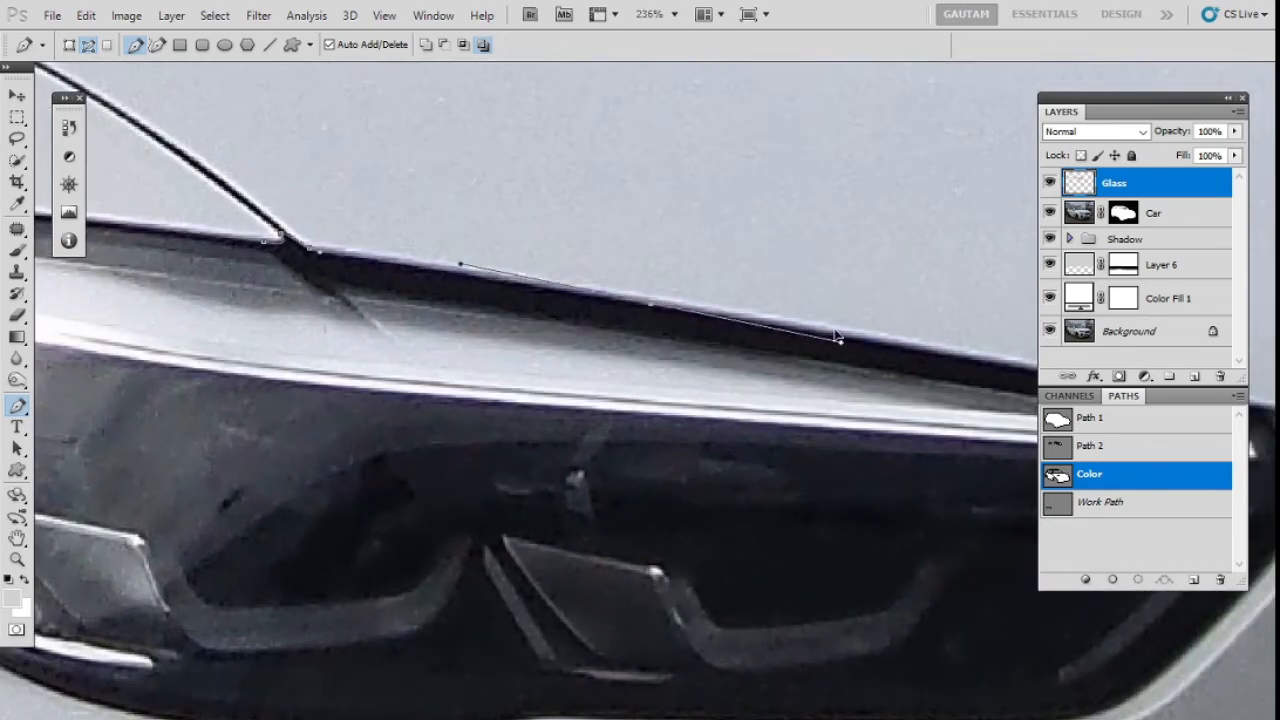
{"action": "left_click_drag", "start_coordinate": [823, 337], "coordinate": [577, 200]}
{"action": "left_click", "coordinate": [626, 196]}
Trace the near headlight's inner end down around its curve onto the lower edge
{"action": "left_click_drag", "start_coordinate": [654, 254], "coordinate": [662, 283]}
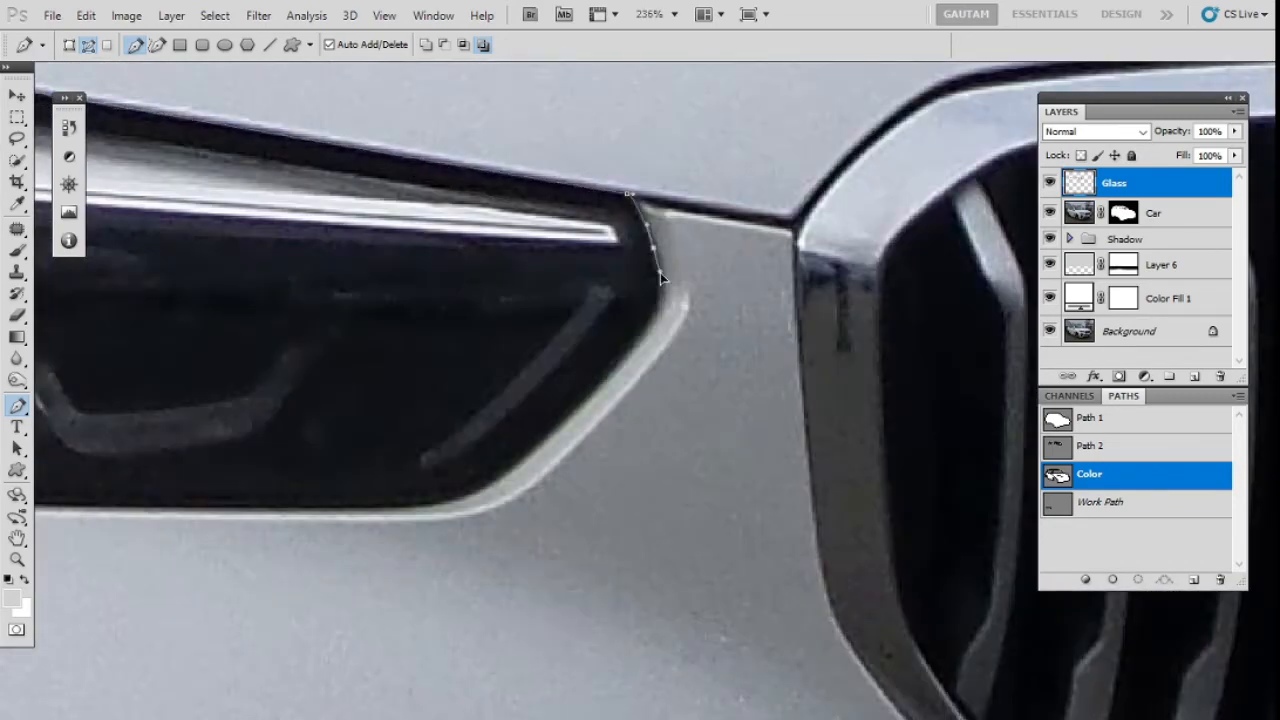
{"action": "left_click_drag", "start_coordinate": [644, 337], "coordinate": [618, 363]}
{"action": "left_click_drag", "start_coordinate": [582, 407], "coordinate": [697, 239]}
{"action": "left_click_drag", "start_coordinate": [651, 284], "coordinate": [516, 350]}
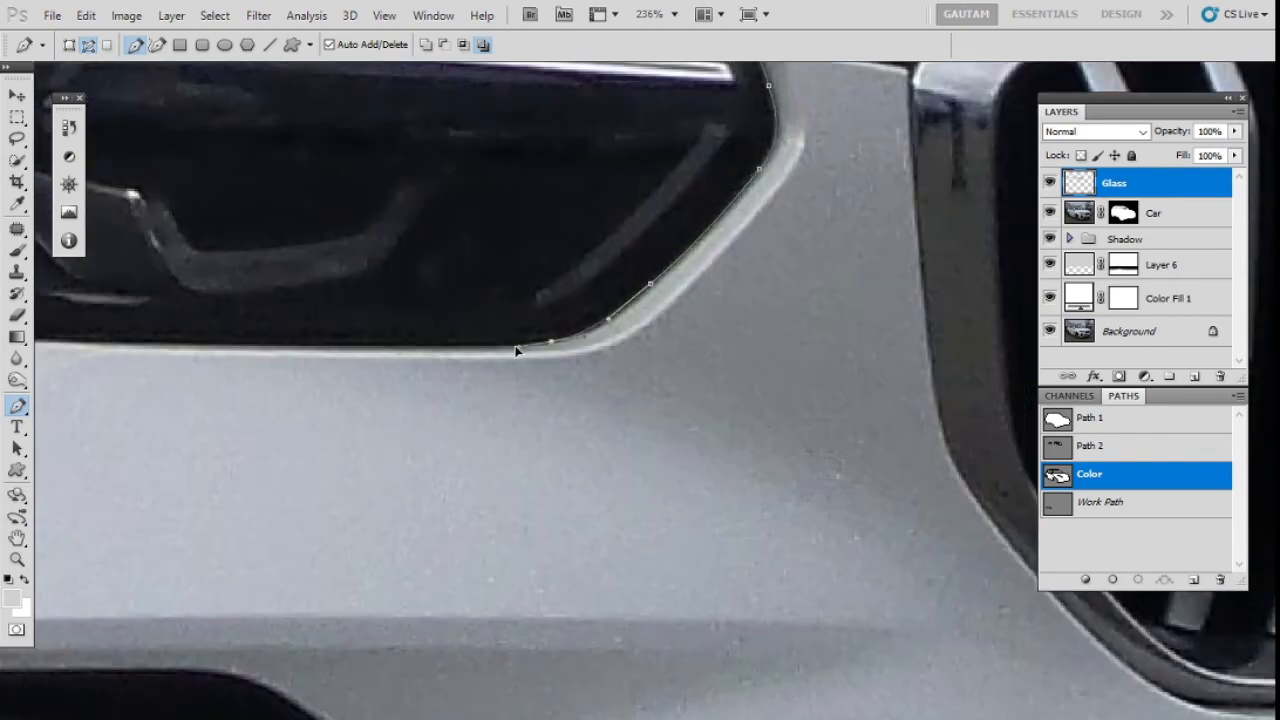
{"action": "left_click_drag", "start_coordinate": [393, 350], "coordinate": [886, 398]}
Trace the near headlight's lower edge back up to its rear corner, closing the outline
{"action": "left_click_drag", "start_coordinate": [649, 390], "coordinate": [399, 410]}
{"action": "left_click_drag", "start_coordinate": [538, 459], "coordinate": [785, 526]}
{"action": "left_click_drag", "start_coordinate": [419, 461], "coordinate": [362, 456]}
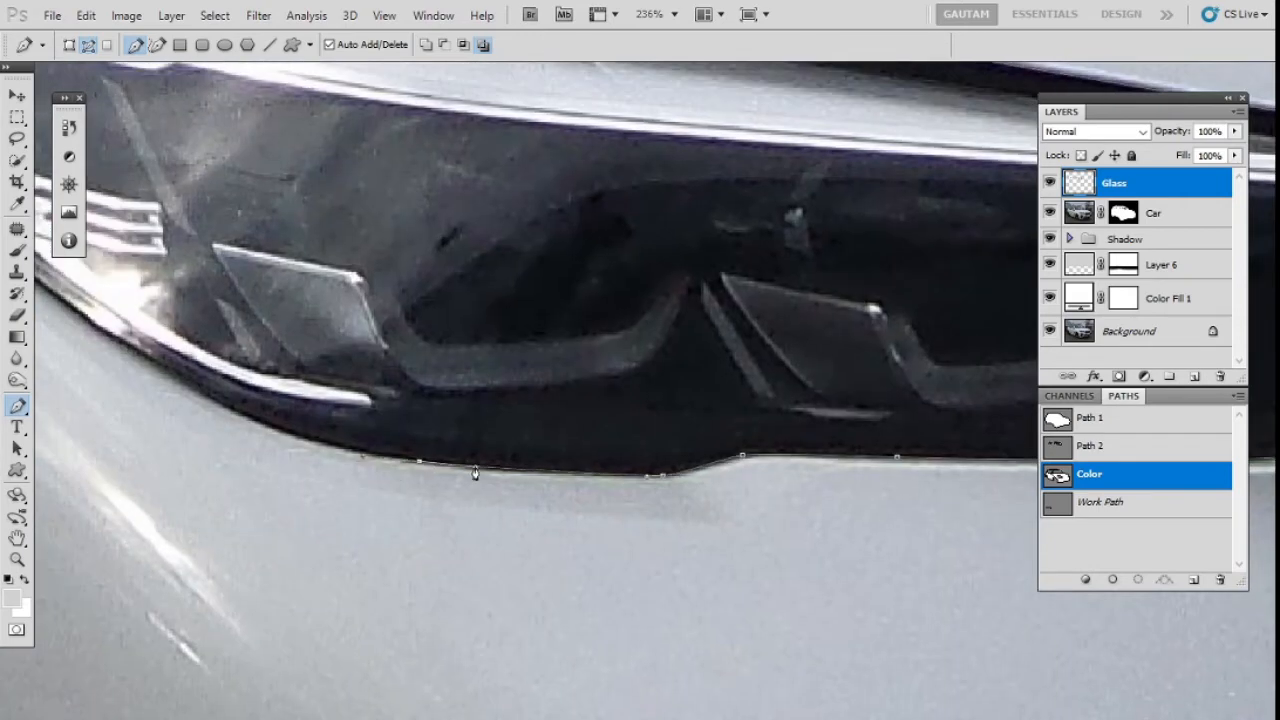
{"action": "left_click_drag", "start_coordinate": [496, 470], "coordinate": [846, 640]}
{"action": "left_click_drag", "start_coordinate": [502, 530], "coordinate": [400, 470]}
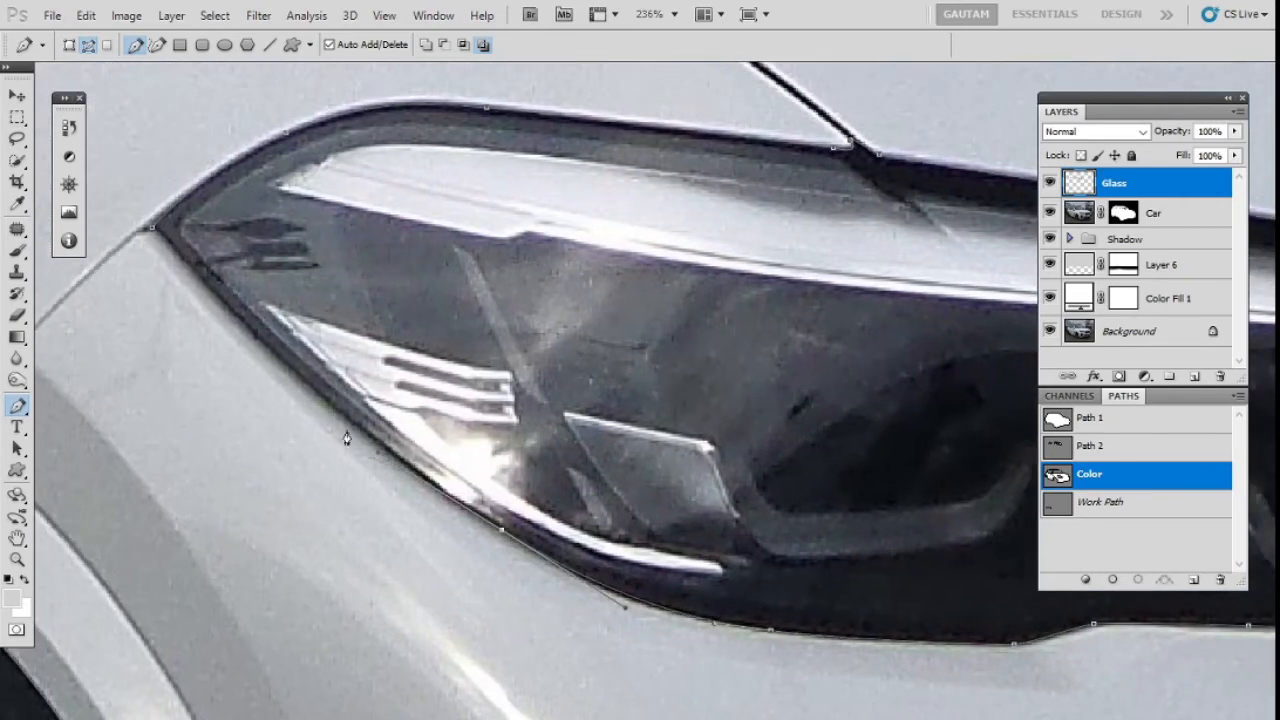
{"action": "scroll", "coordinate": [334, 423], "scroll_direction": "down", "scroll_amount": 6}
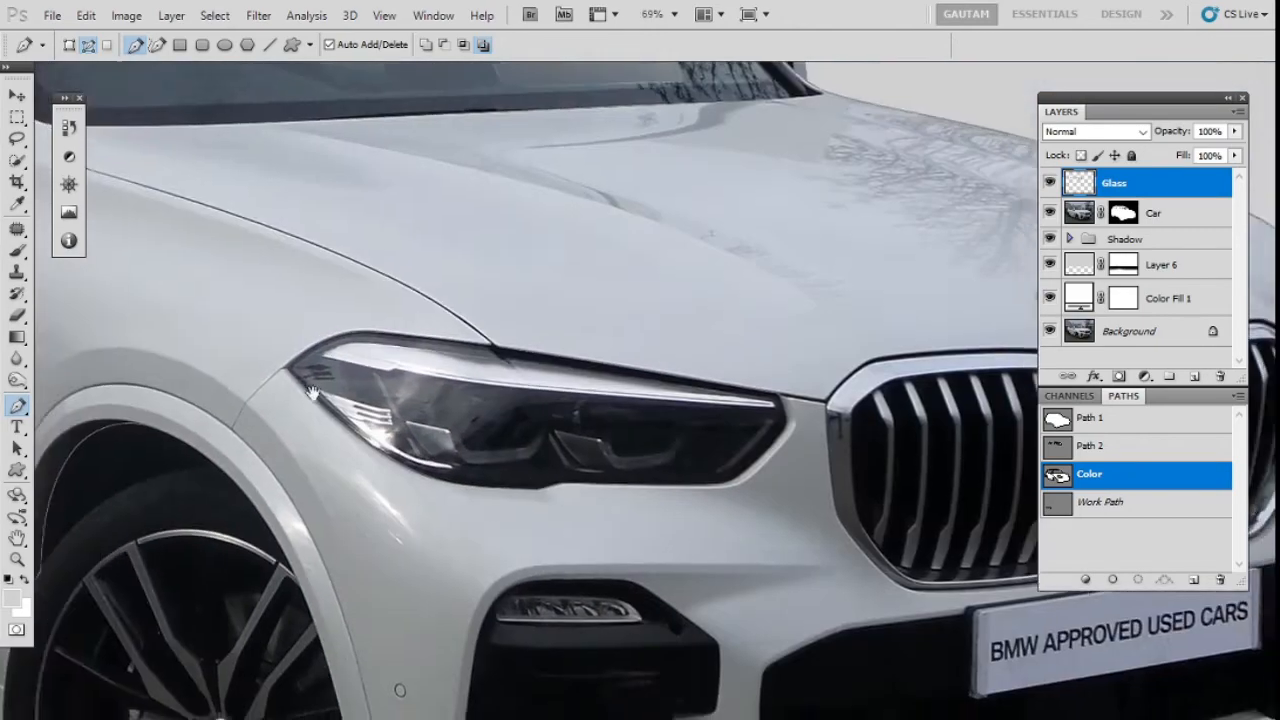
Trace the near grille kidney's upper edge from the corner beside the headlight to the notch between the kidneys
{"action": "left_click_drag", "start_coordinate": [710, 430], "coordinate": [261, 428]}
{"action": "scroll", "coordinate": [720, 180], "scroll_direction": "up", "scroll_amount": 5}
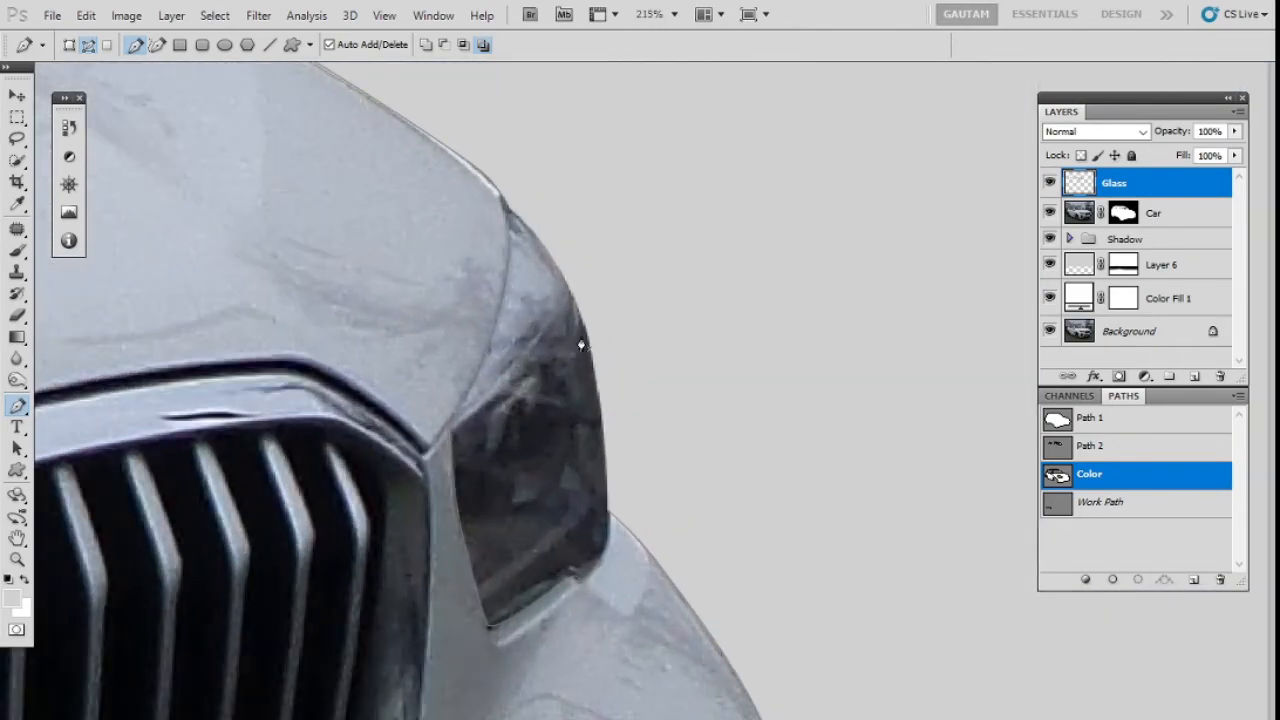
{"action": "scroll", "coordinate": [570, 350], "scroll_direction": "up", "scroll_amount": 1}
{"action": "left_click_drag", "start_coordinate": [562, 356], "coordinate": [953, 220]}
{"action": "left_click_drag", "start_coordinate": [429, 320], "coordinate": [1120, 247]}
{"action": "scroll", "coordinate": [455, 374], "scroll_direction": "up", "scroll_amount": 1}
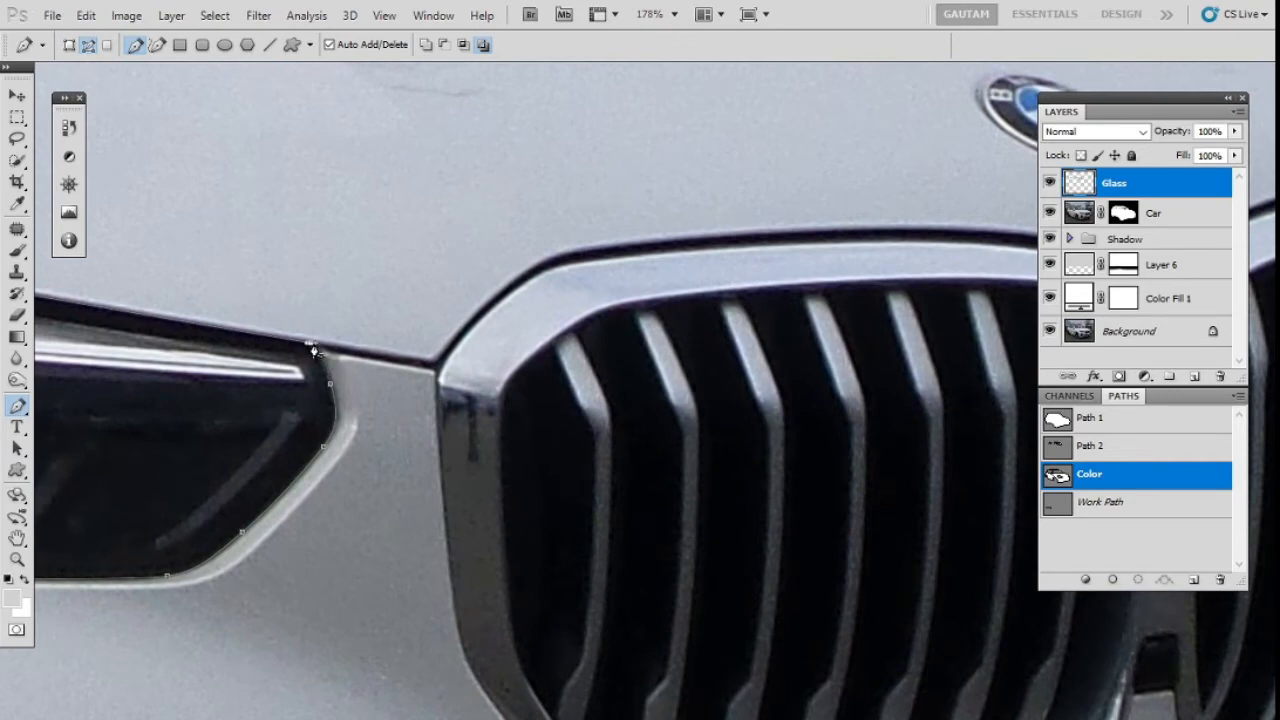
{"action": "left_click_drag", "start_coordinate": [527, 270], "coordinate": [566, 245]}
{"action": "left_click_drag", "start_coordinate": [901, 243], "coordinate": [459, 311]}
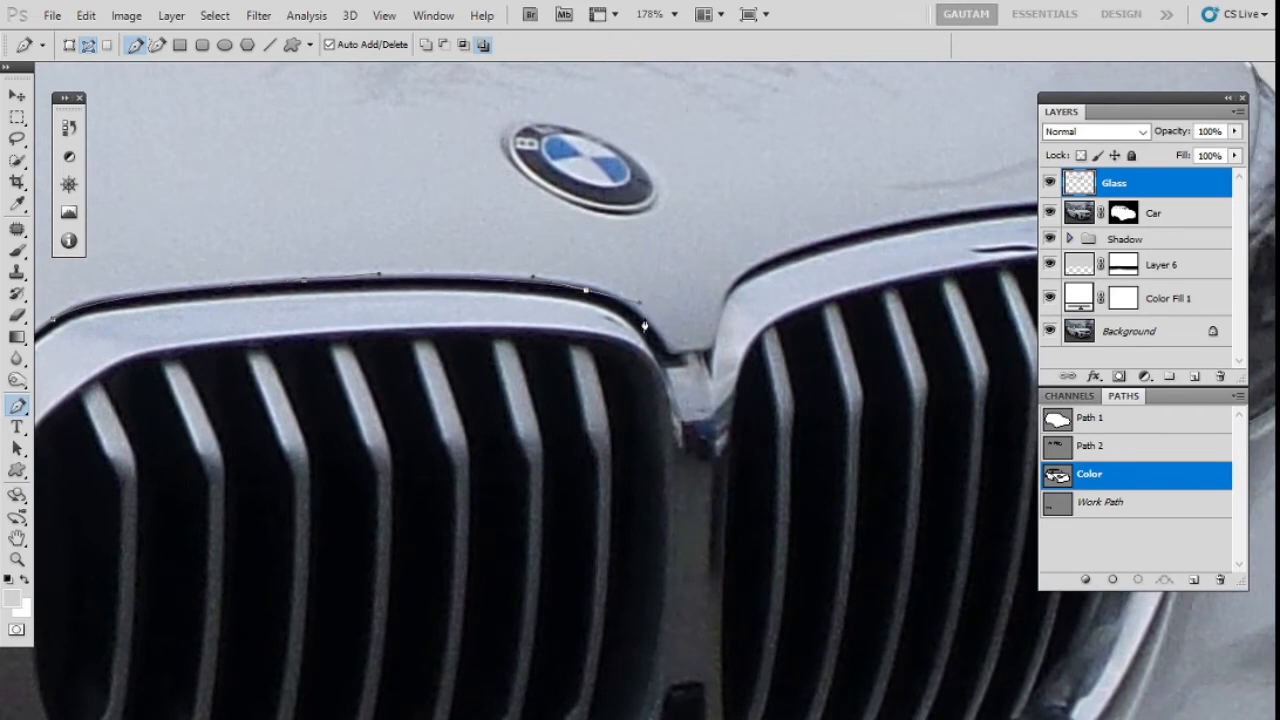
{"action": "left_click_drag", "start_coordinate": [668, 352], "coordinate": [710, 358]}
Trace the far grille kidney's upper edge from the center notch over to its outer corner
{"action": "left_click_drag", "start_coordinate": [724, 281], "coordinate": [498, 349]}
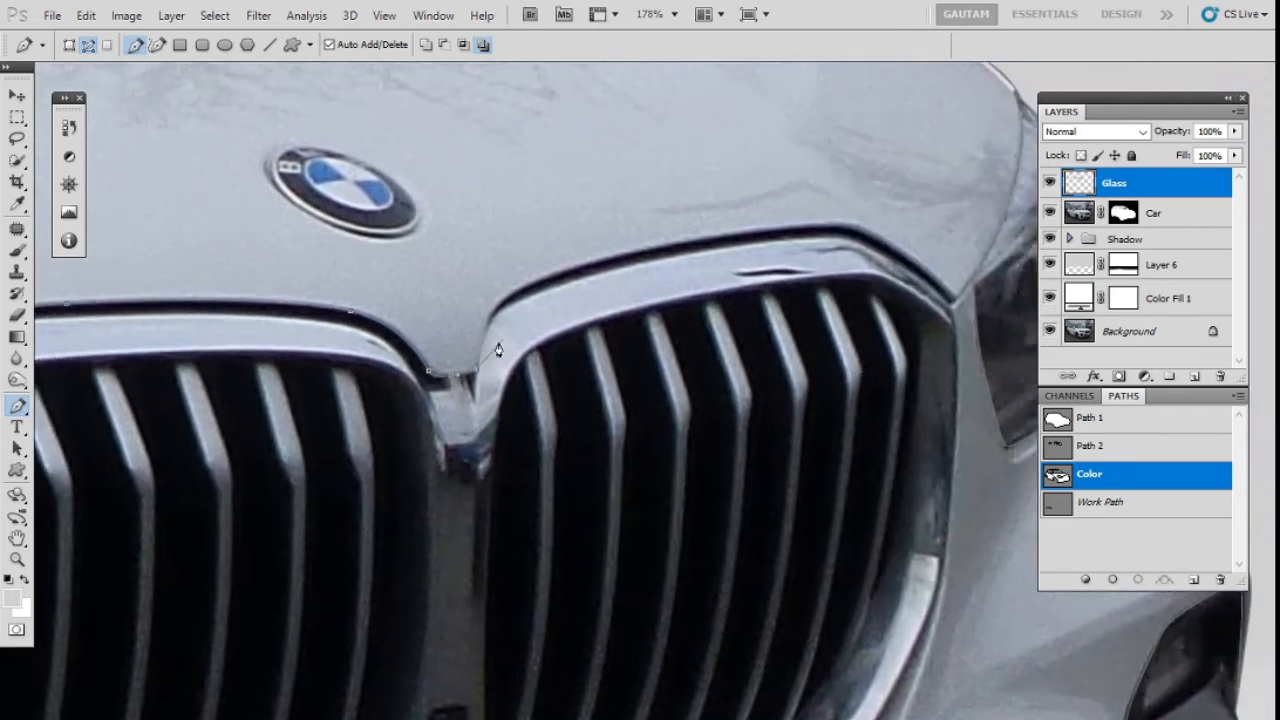
{"action": "left_click_drag", "start_coordinate": [512, 293], "coordinate": [545, 274]}
{"action": "left_click", "coordinate": [750, 231]}
{"action": "left_click", "coordinate": [833, 219]}
{"action": "left_click", "coordinate": [880, 238]}
{"action": "left_click_drag", "start_coordinate": [947, 305], "coordinate": [955, 318]}
Trace the far grille kidney's outer side down and back along its chrome lower edge
{"action": "left_click_drag", "start_coordinate": [954, 399], "coordinate": [849, 194]}
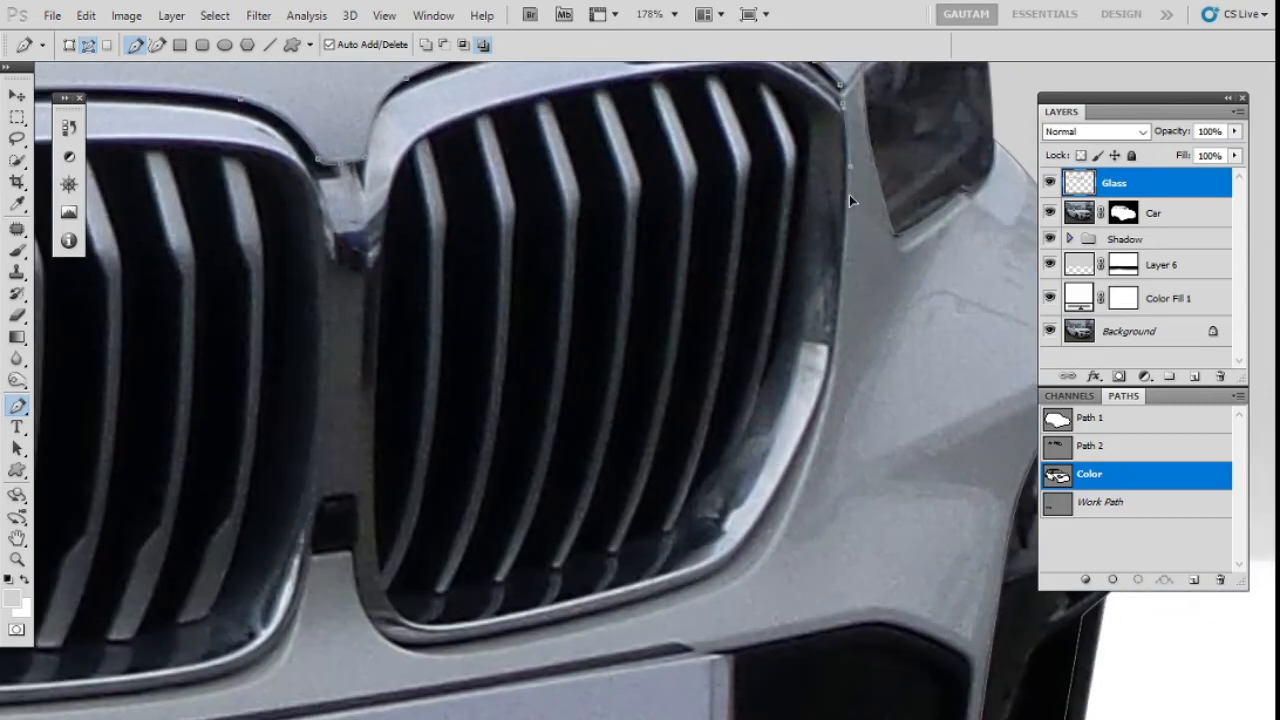
{"action": "left_click", "coordinate": [808, 463]}
{"action": "left_click", "coordinate": [739, 558]}
{"action": "left_click_drag", "start_coordinate": [655, 596], "coordinate": [597, 612]}
{"action": "left_click_drag", "start_coordinate": [430, 643], "coordinate": [386, 646]}
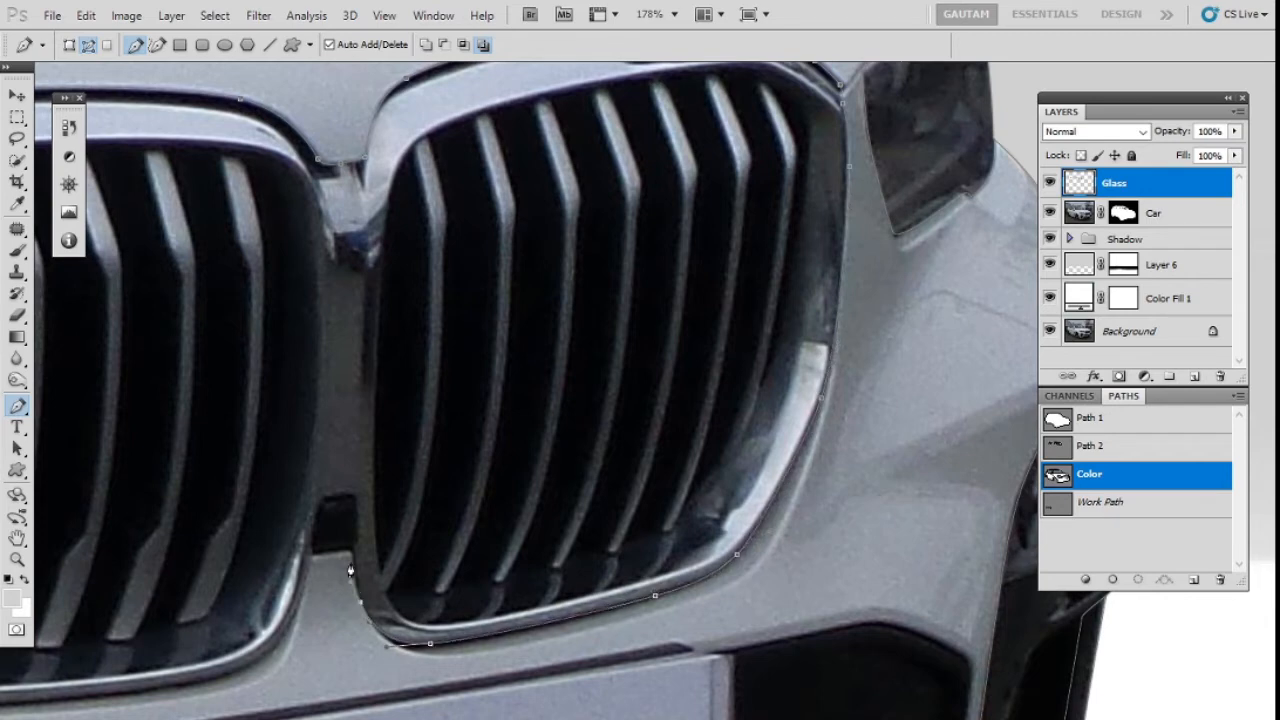
Trace around the notch between the kidneys and along the near grille kidney's chrome lower edge
{"action": "left_click_drag", "start_coordinate": [318, 571], "coordinate": [561, 455]}
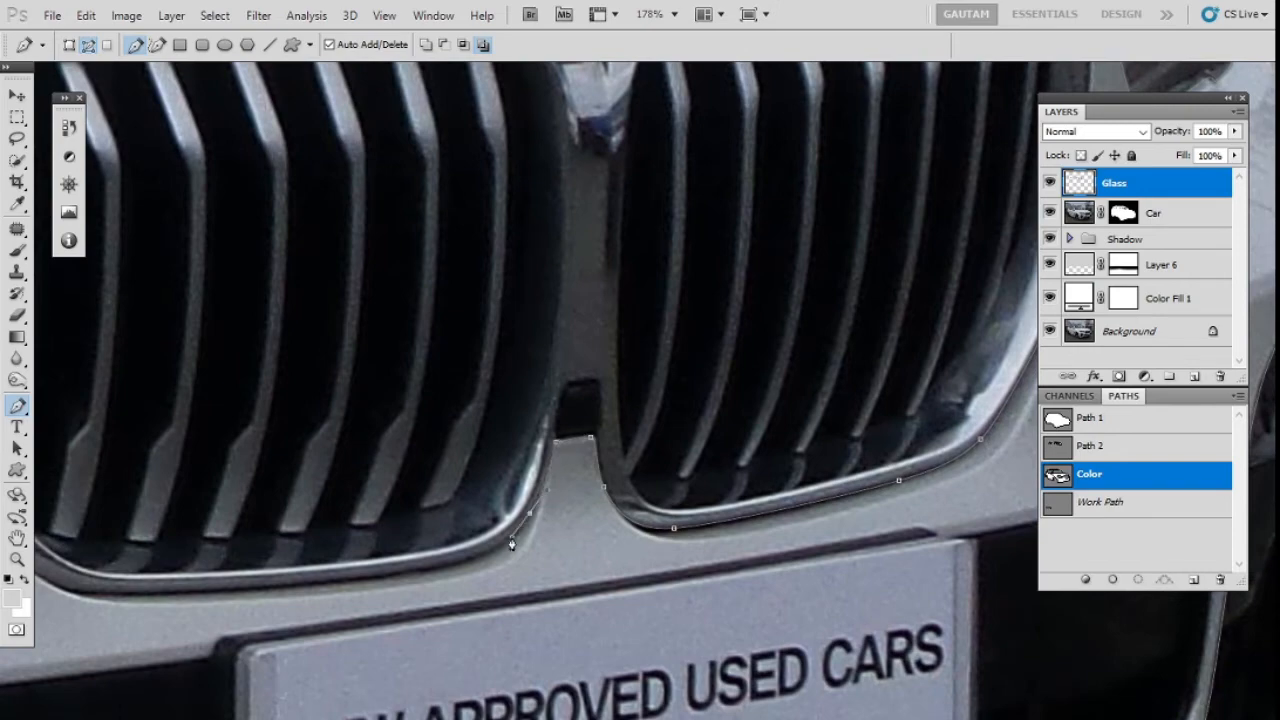
{"action": "left_click_drag", "start_coordinate": [511, 543], "coordinate": [597, 507]}
{"action": "left_click_drag", "start_coordinate": [427, 516], "coordinate": [366, 516]}
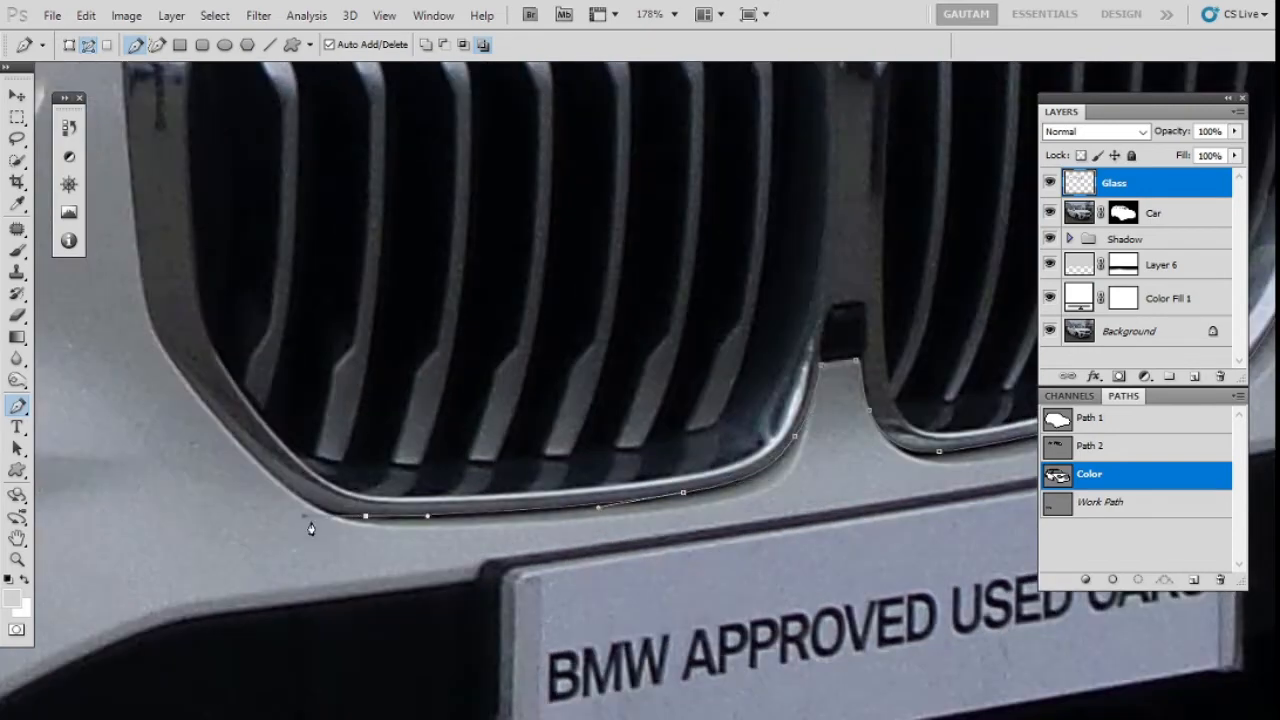
Trace the near kidney's outer side up to the hood gap and back along it to the headlight corner
{"action": "left_click_drag", "start_coordinate": [182, 384], "coordinate": [430, 660]}
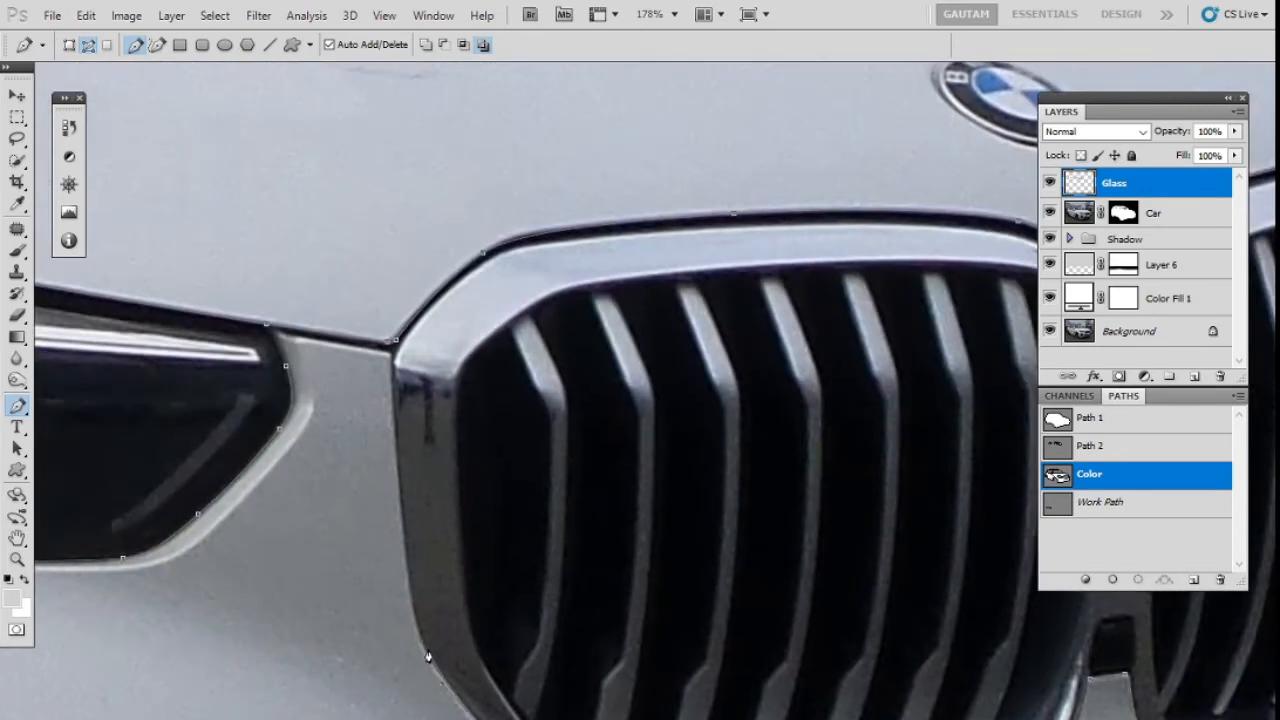
{"action": "left_click", "coordinate": [399, 380]}
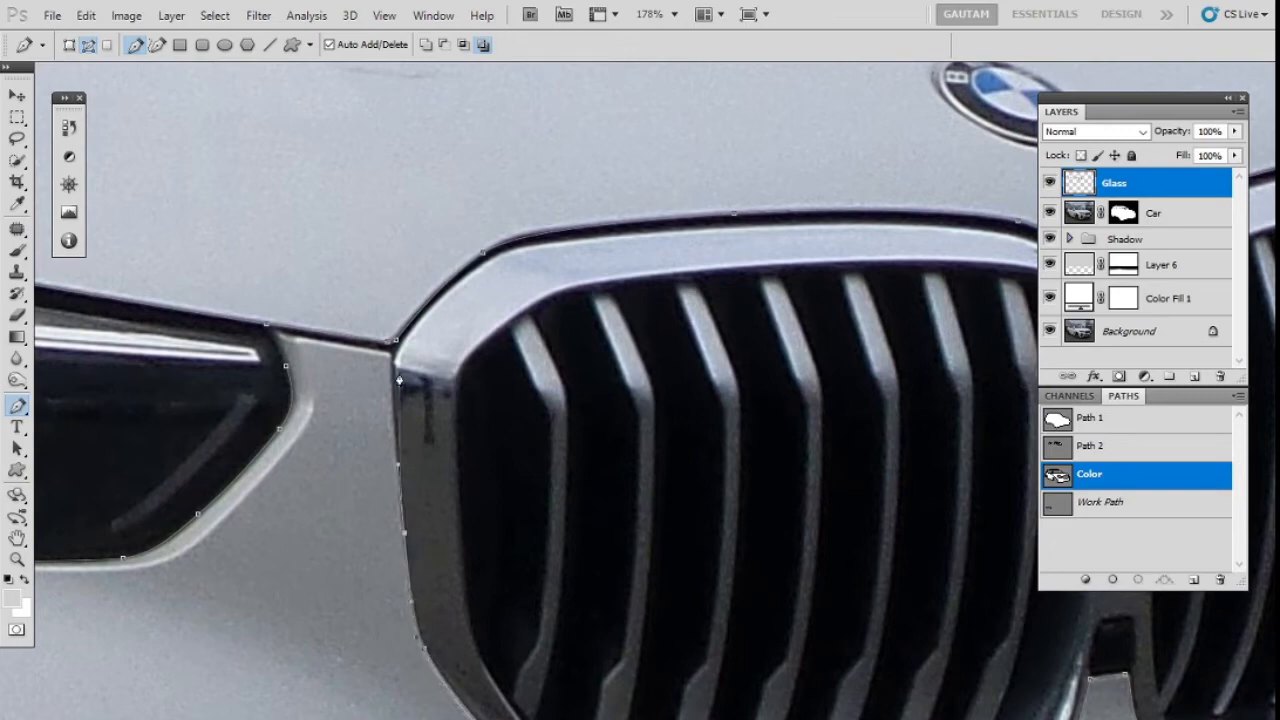
{"action": "left_click", "coordinate": [268, 332]}
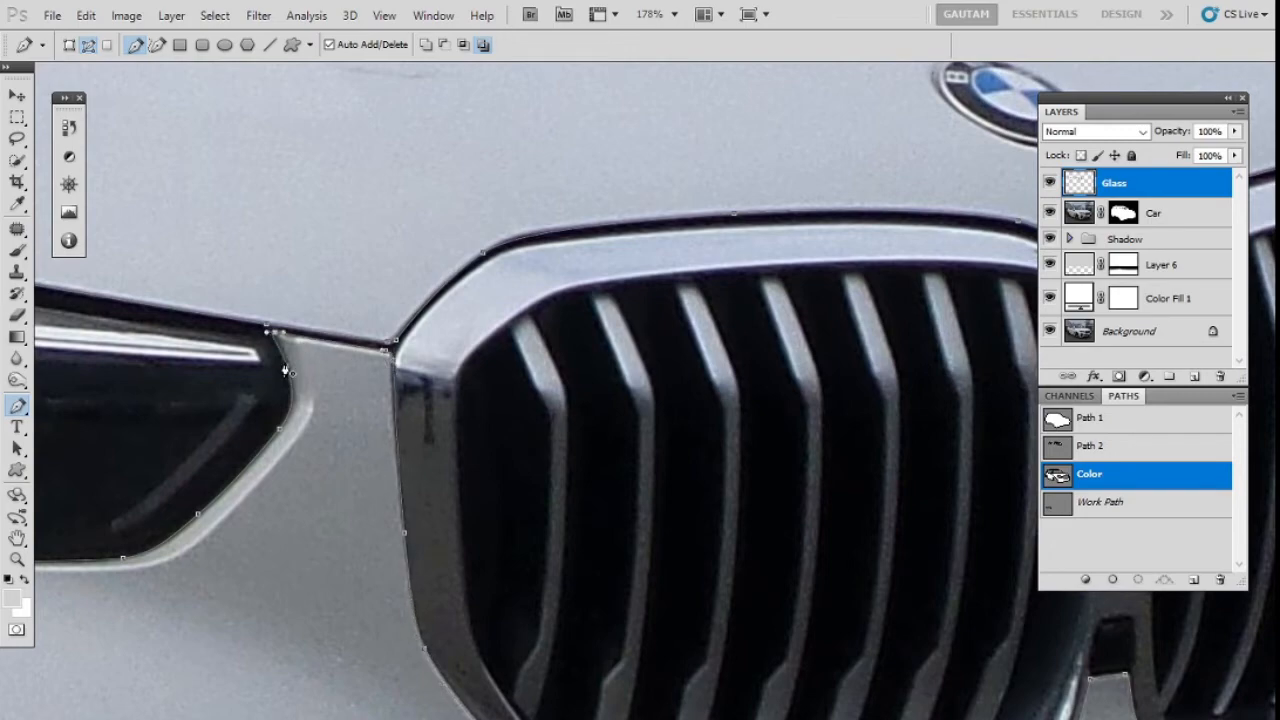
{"action": "left_click", "coordinate": [286, 370]}
Start outlining the central lower air intake at the number plate's near upper corner and trace along the plate's top edge
{"action": "scroll", "coordinate": [366, 428], "scroll_direction": "down", "scroll_amount": 6}
{"action": "left_click_drag", "start_coordinate": [535, 604], "coordinate": [555, 453]}
{"action": "scroll", "coordinate": [509, 480], "scroll_direction": "up", "scroll_amount": 3}
{"action": "scroll", "coordinate": [612, 387], "scroll_direction": "up", "scroll_amount": 2}
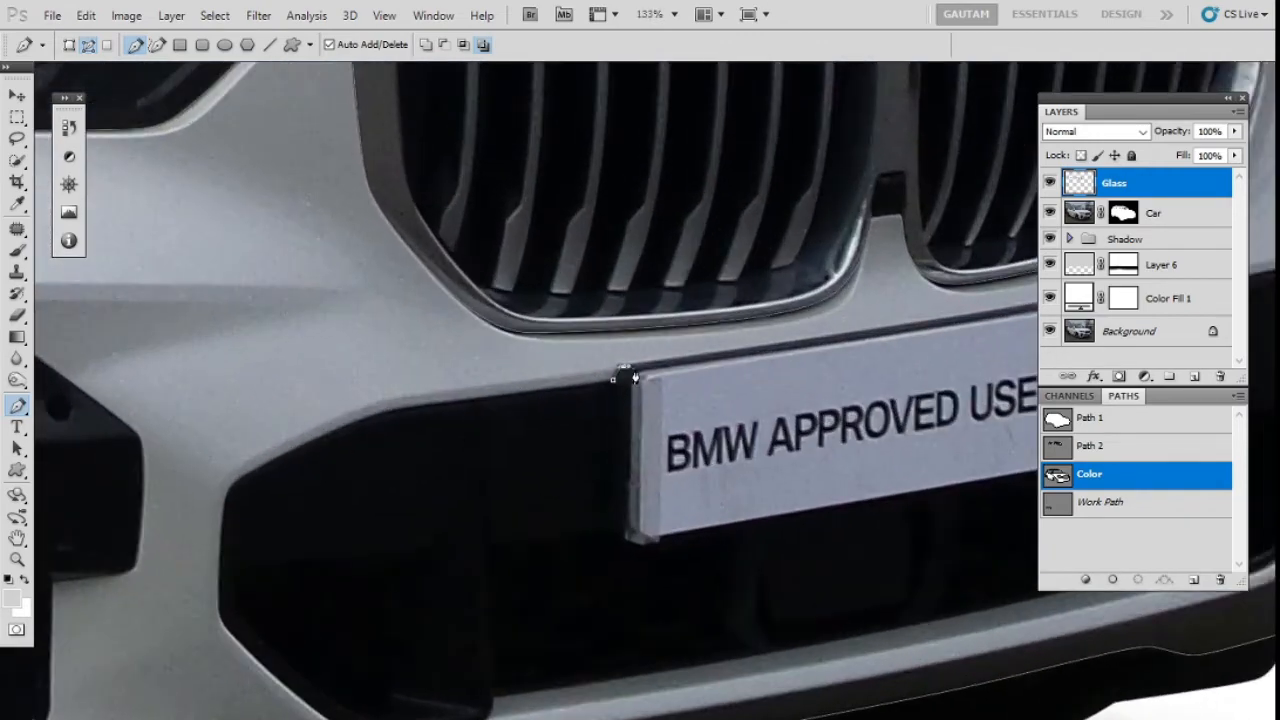
{"action": "left_click_drag", "start_coordinate": [633, 377], "coordinate": [111, 393]}
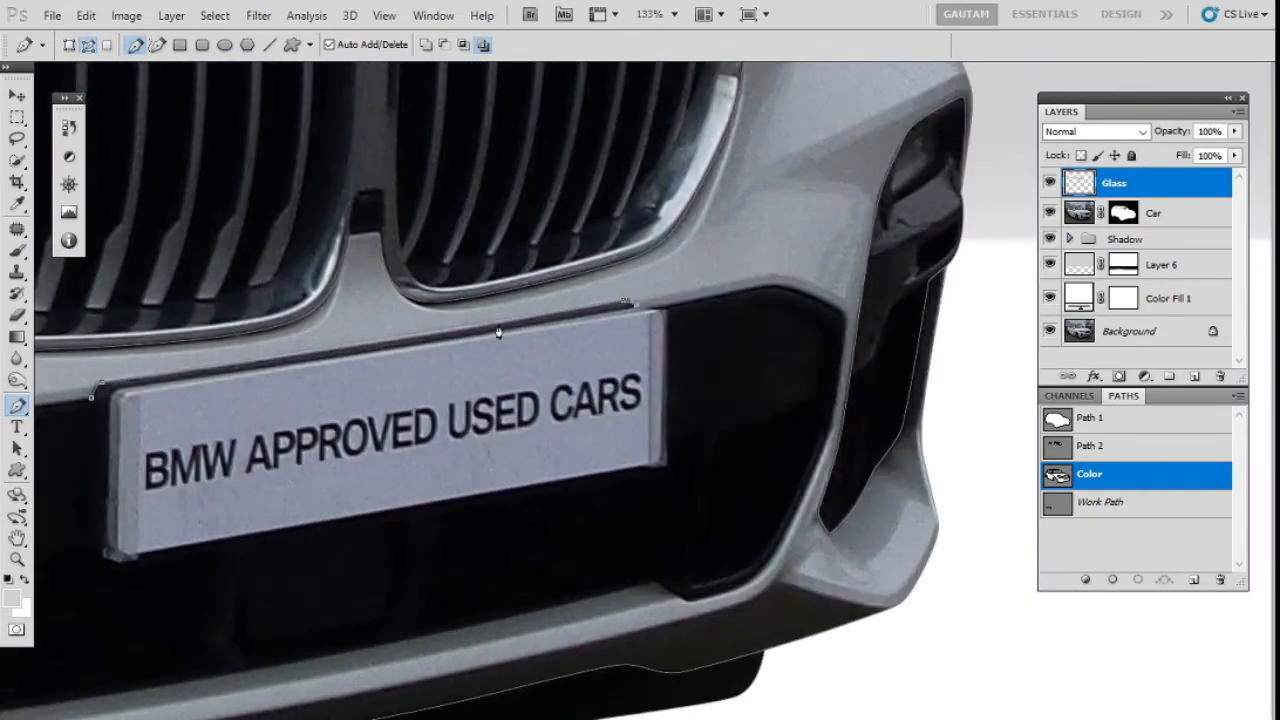
{"action": "left_click", "coordinate": [368, 344]}
Trace the lower air intake's far end, from its upper corner down around to its lower corner
{"action": "left_click_drag", "start_coordinate": [760, 288], "coordinate": [809, 112]}
{"action": "left_click", "coordinate": [815, 240]}
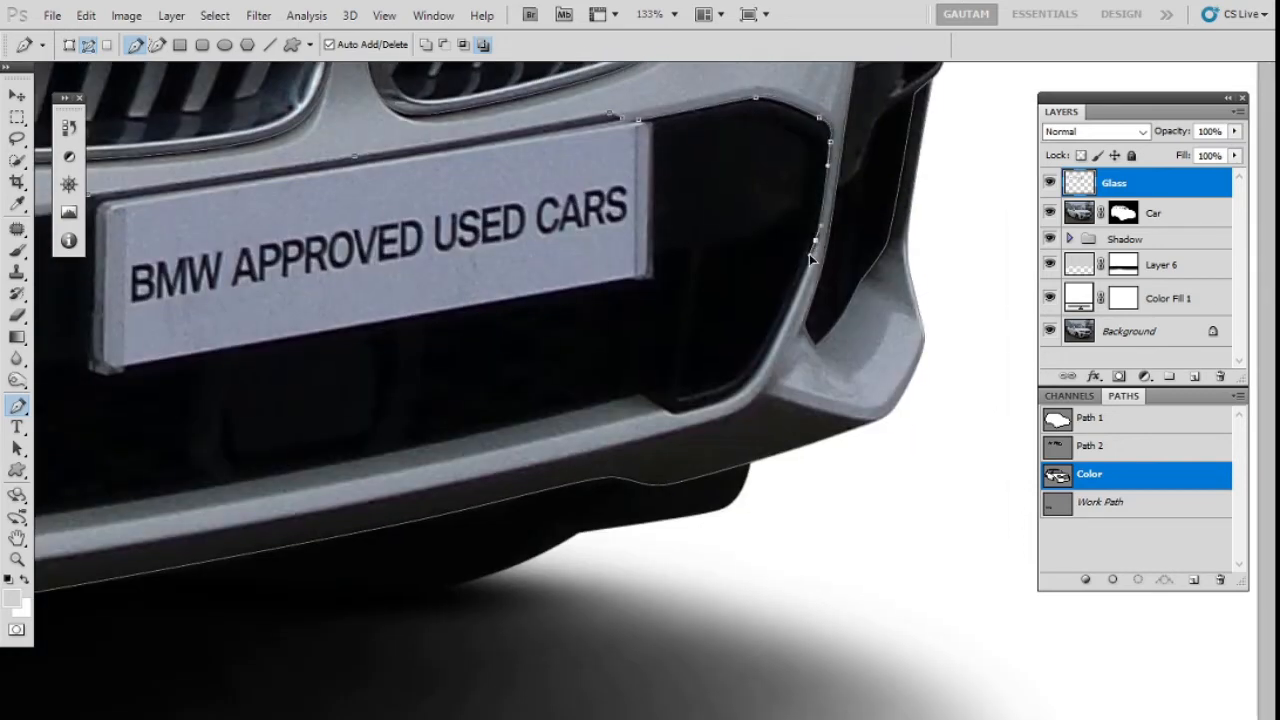
{"action": "left_click", "coordinate": [758, 365]}
{"action": "left_click_drag", "start_coordinate": [699, 406], "coordinate": [1054, 322]}
Trace the lower air intake's bottom edge along the bumper lip to the notch at its near end
{"action": "left_click", "coordinate": [882, 363]}
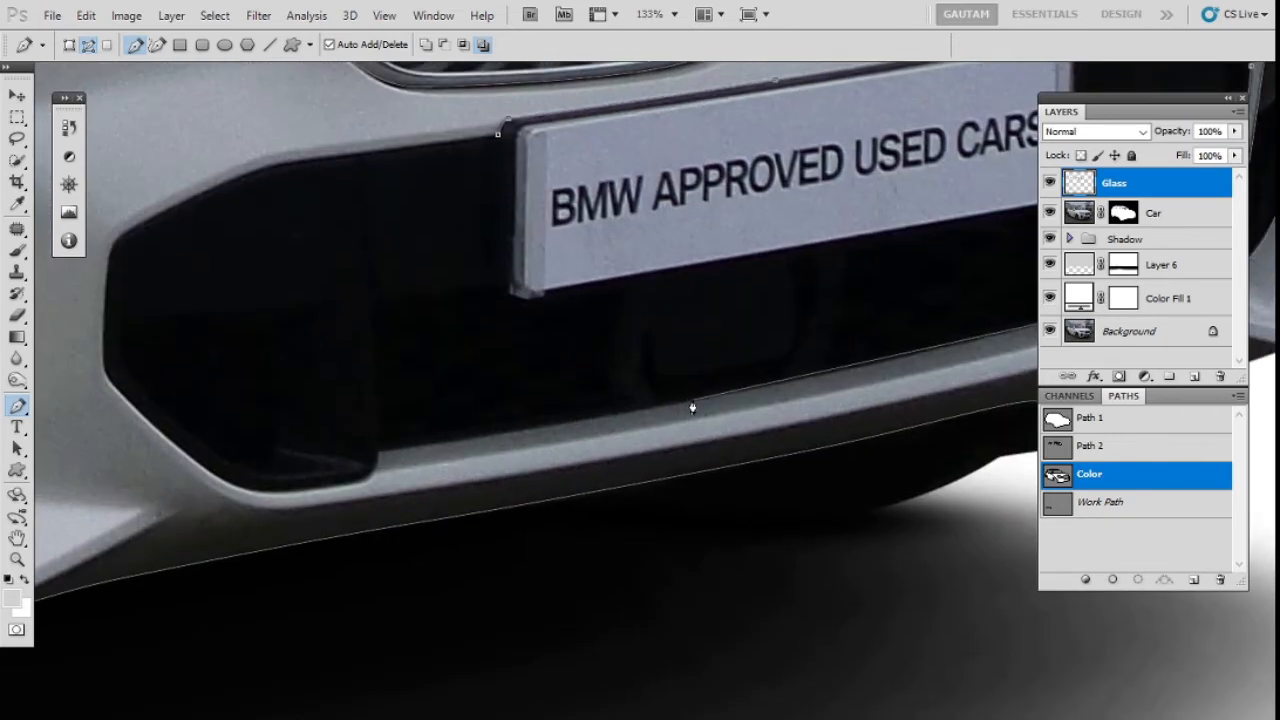
{"action": "left_click", "coordinate": [690, 401]}
{"action": "left_click", "coordinate": [497, 437]}
{"action": "left_click", "coordinate": [378, 453]}
{"action": "left_click", "coordinate": [362, 479]}
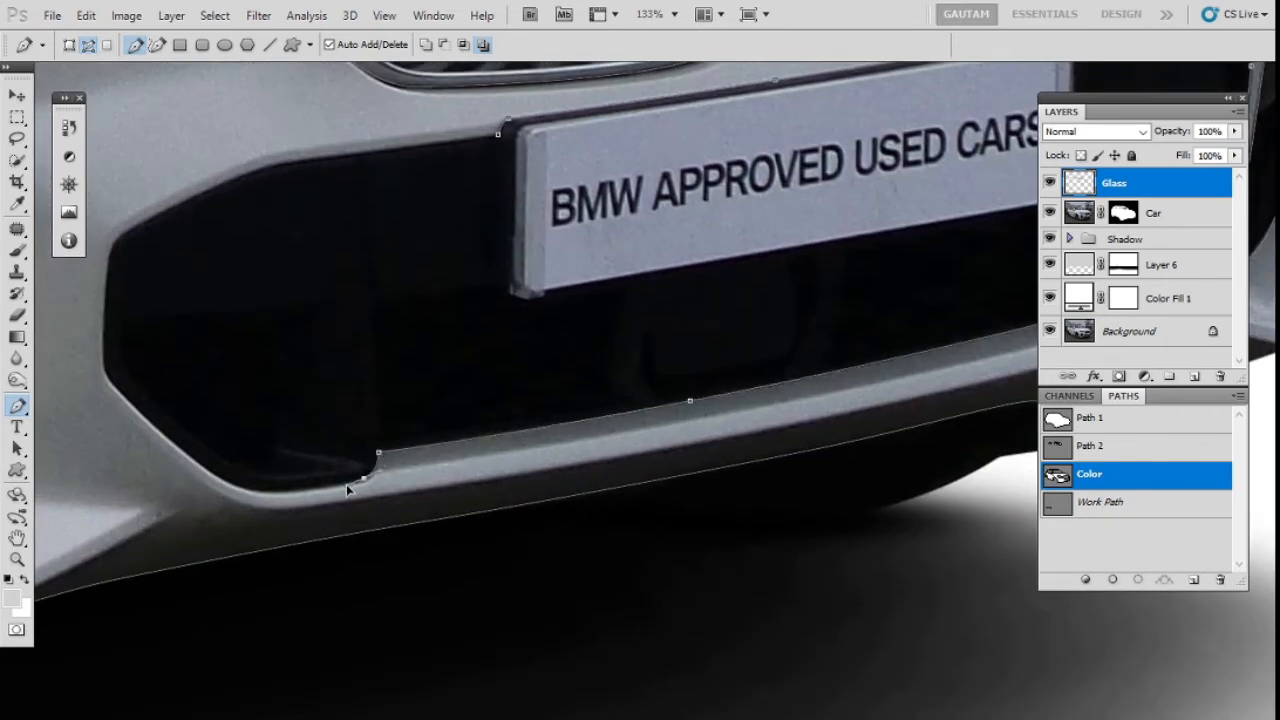
Trace the near end of the lower air intake from its bottom edge up its angled lower corner
{"action": "left_click_drag", "start_coordinate": [259, 498], "coordinate": [216, 492]}
{"action": "left_click", "coordinate": [146, 423]}
{"action": "left_click", "coordinate": [106, 380]}
{"action": "scroll", "coordinate": [106, 380], "scroll_direction": "up", "scroll_amount": 2}
{"action": "left_click_drag", "start_coordinate": [98, 336], "coordinate": [141, 616]}
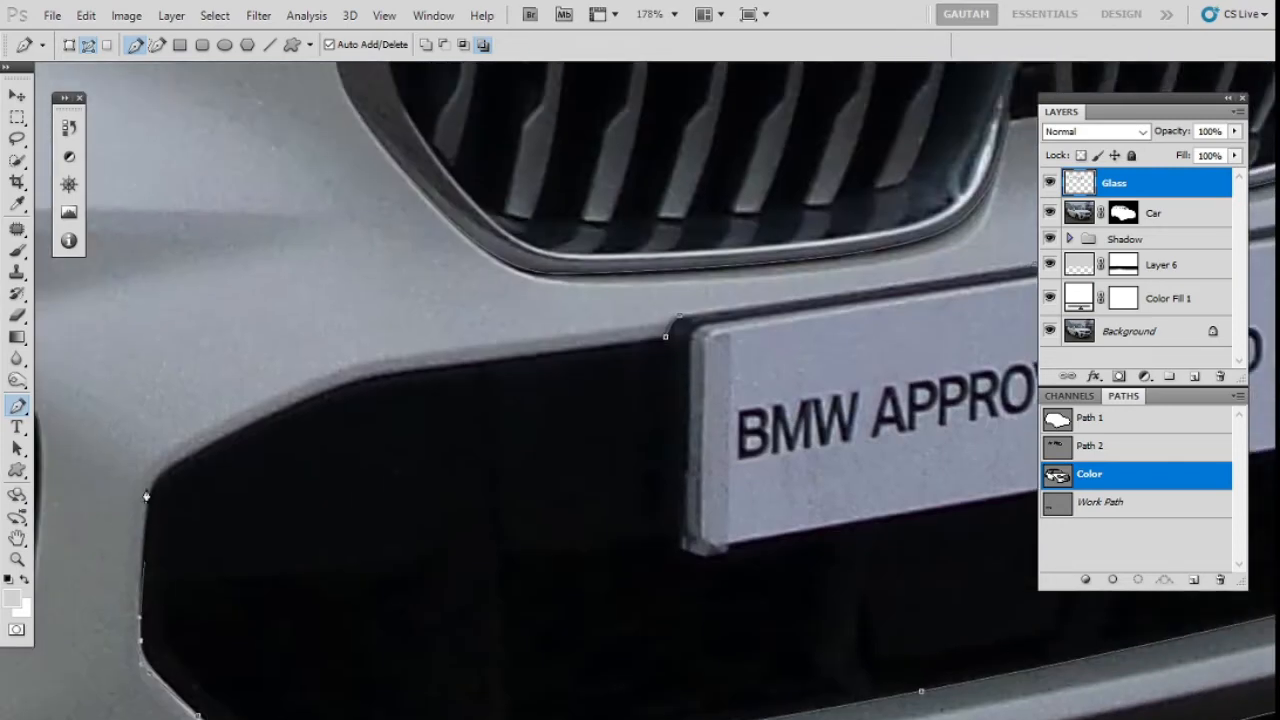
Trace the intake's near upper corner and top edge back to the number plate, closing and refining the outline
{"action": "left_click", "coordinate": [150, 495]}
{"action": "left_click", "coordinate": [228, 434]}
{"action": "left_click_drag", "start_coordinate": [290, 405], "coordinate": [286, 408]}
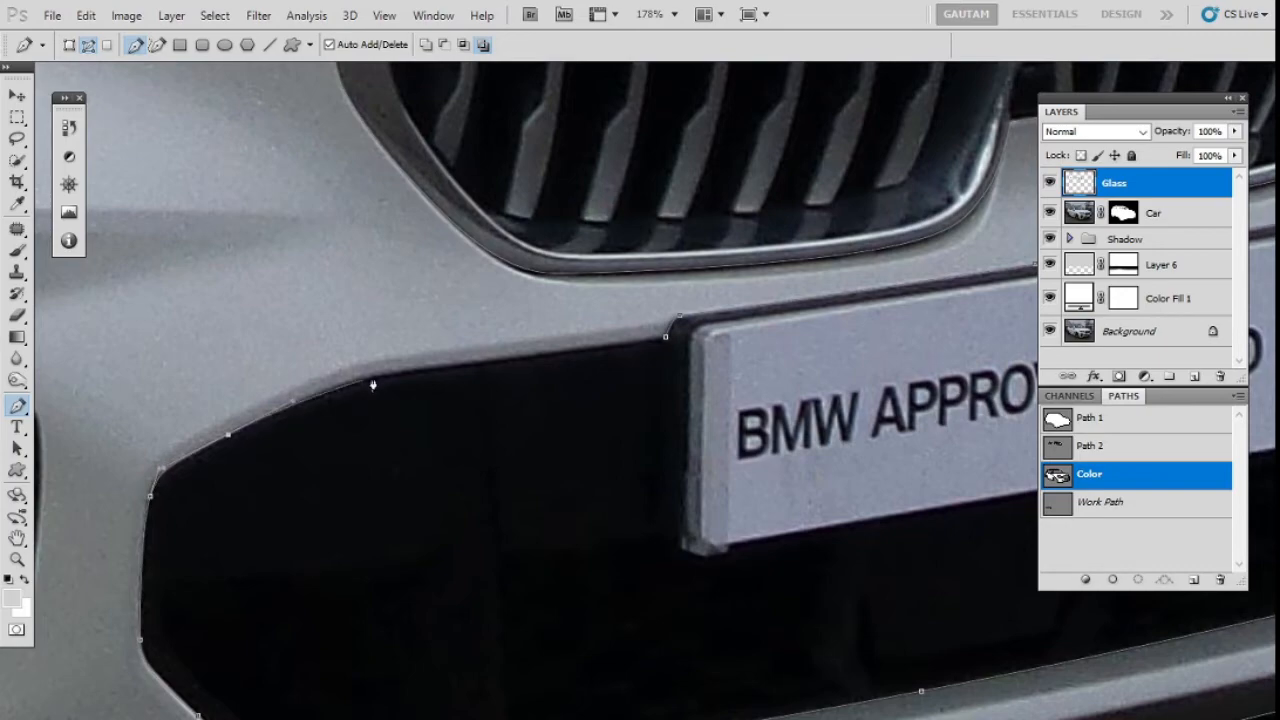
{"action": "left_click_drag", "start_coordinate": [402, 372], "coordinate": [459, 365]}
{"action": "left_click", "coordinate": [666, 337]}
{"action": "left_click", "coordinate": [469, 362], "text": "ctrl"}
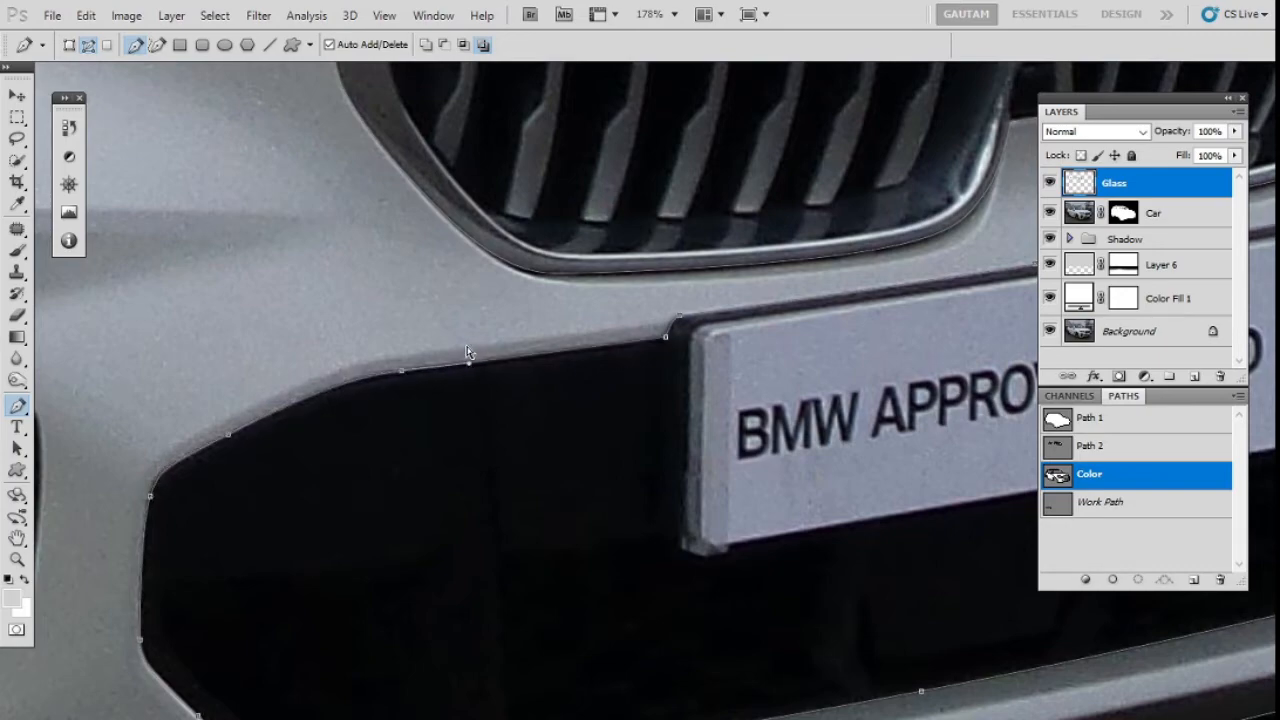
Start outlining the near fog light housing, tracing its sloped upper edge and inner side
{"action": "scroll", "coordinate": [687, 345], "scroll_direction": "down", "scroll_amount": 4}
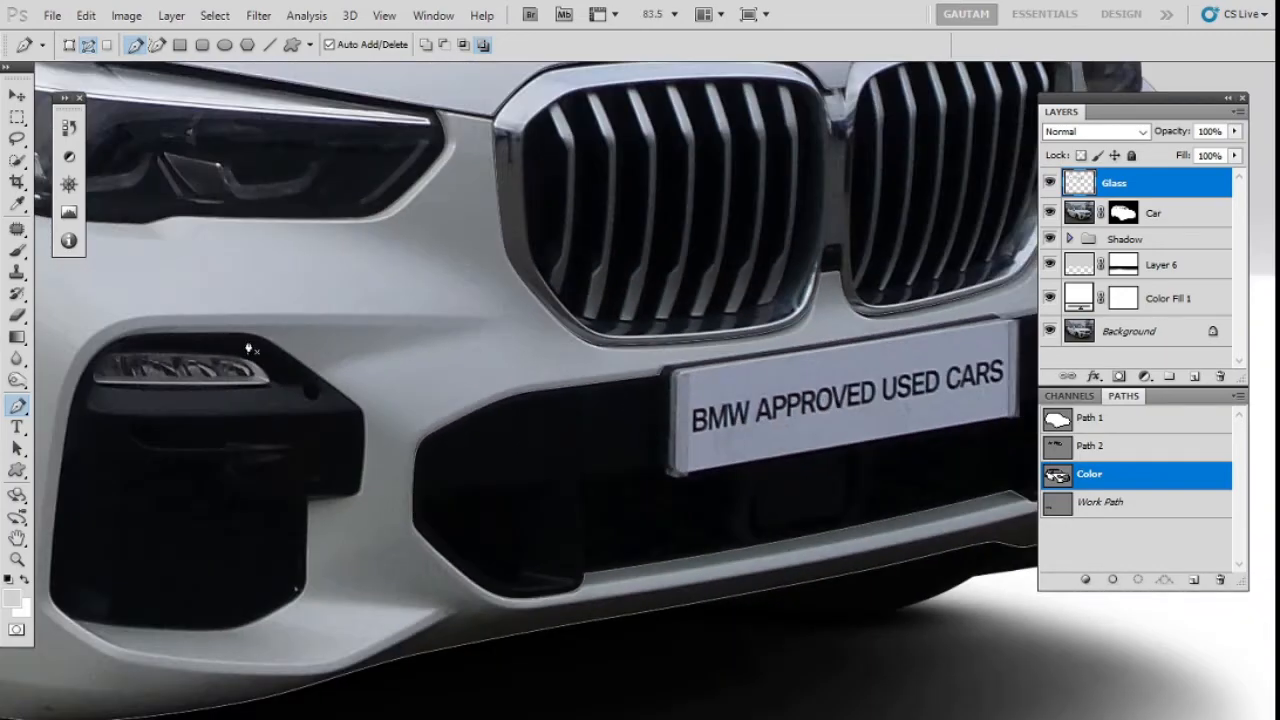
{"action": "scroll", "coordinate": [249, 349], "scroll_direction": "up", "scroll_amount": 4}
{"action": "left_click", "coordinate": [332, 378]}
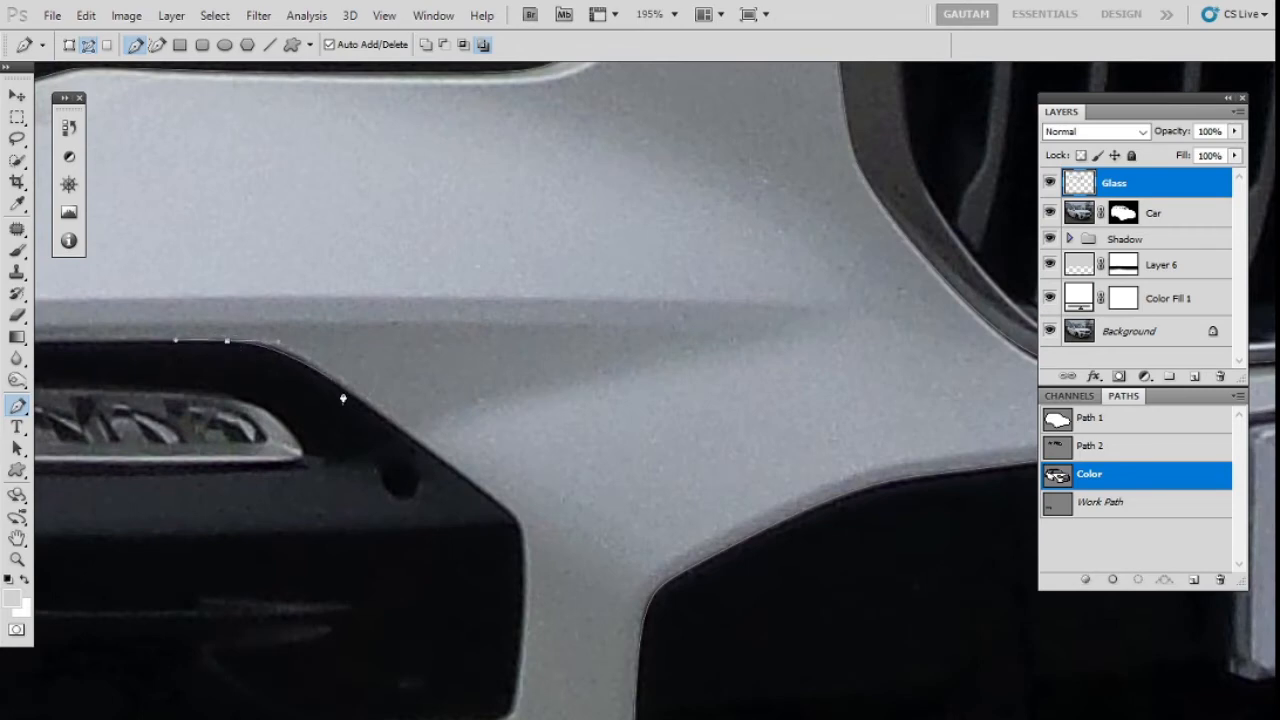
{"action": "left_click", "coordinate": [486, 493]}
{"action": "left_click", "coordinate": [515, 517]}
{"action": "scroll", "coordinate": [520, 552], "scroll_direction": "down", "scroll_amount": 1}
{"action": "left_click_drag", "start_coordinate": [520, 552], "coordinate": [548, 291]}
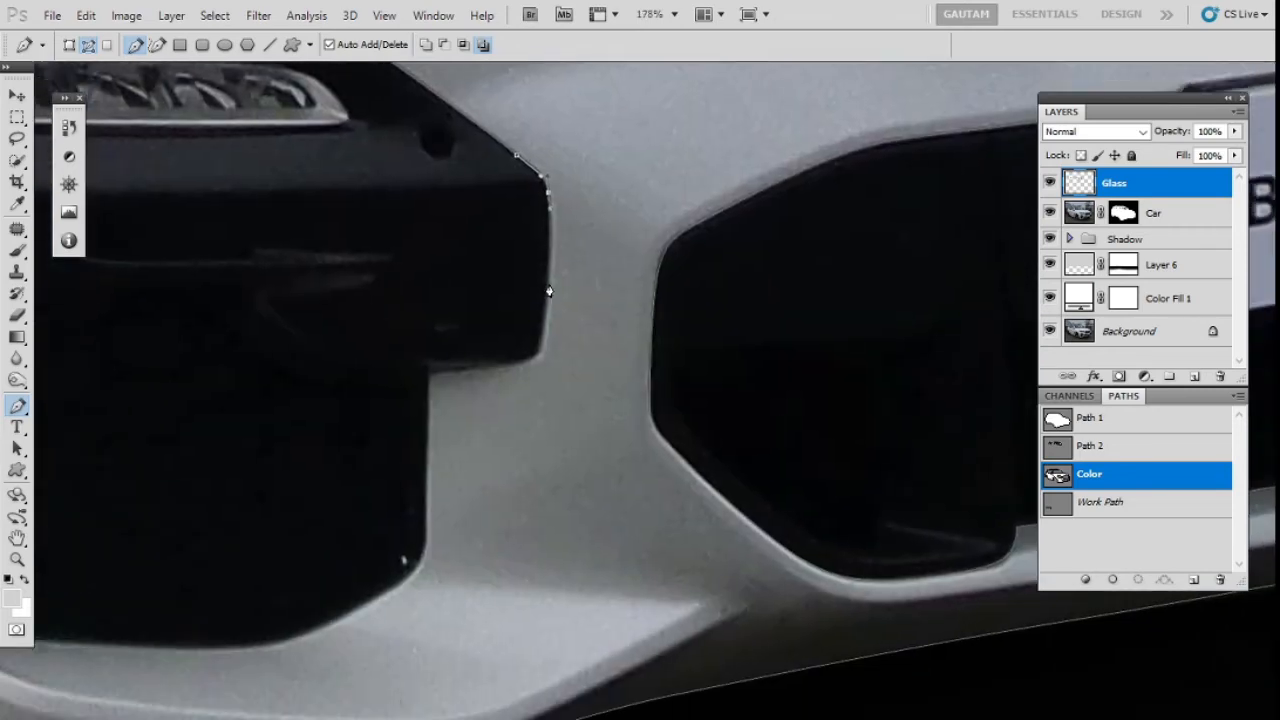
Trace the step on the fog light housing's inner side and continue down its straight edge
{"action": "left_click", "coordinate": [527, 358]}
{"action": "left_click", "coordinate": [430, 366]}
{"action": "left_click", "coordinate": [426, 465]}
{"action": "left_click", "coordinate": [427, 418]}
{"action": "left_click_drag", "start_coordinate": [418, 488], "coordinate": [600, 264]}
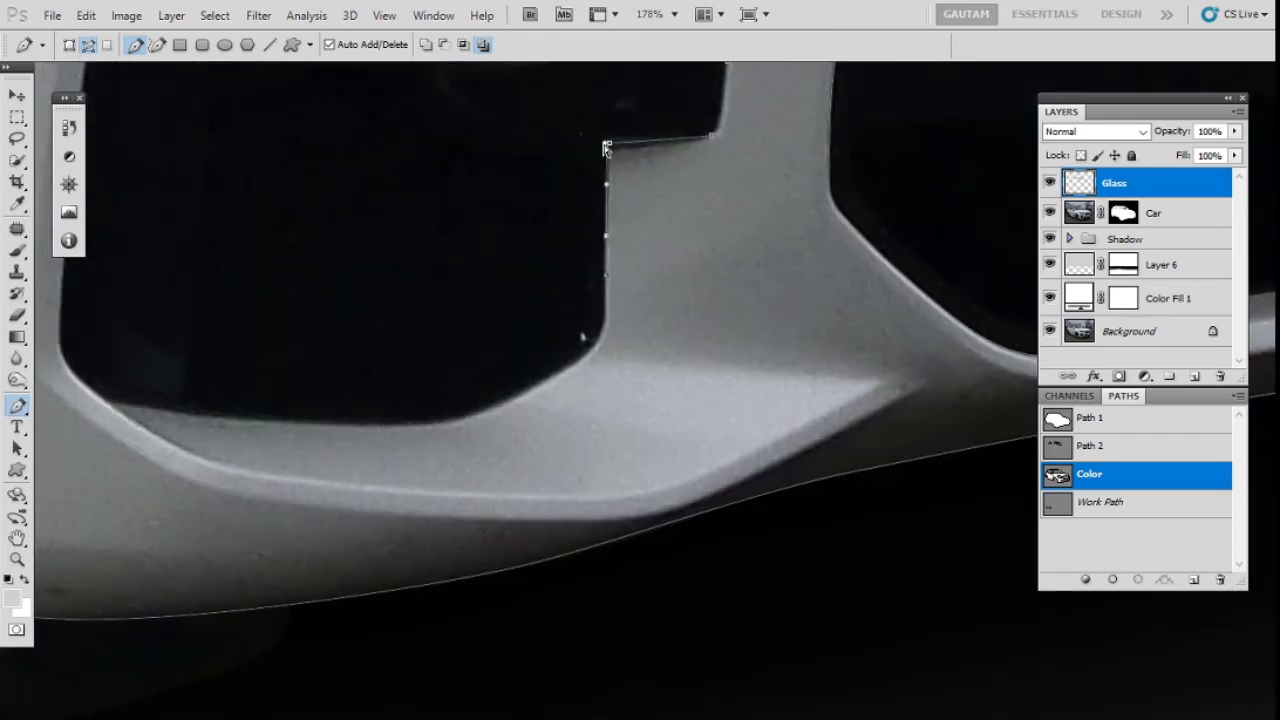
Trace the fog light housing's lower inner corner, bottom edge and outer lower corner
{"action": "left_click_drag", "start_coordinate": [604, 320], "coordinate": [603, 336]}
{"action": "left_click_drag", "start_coordinate": [557, 373], "coordinate": [541, 387]}
{"action": "left_click_drag", "start_coordinate": [408, 421], "coordinate": [711, 524]}
{"action": "left_click_drag", "start_coordinate": [487, 518], "coordinate": [420, 514]}
{"action": "left_click", "coordinate": [366, 423]}
Trace the housing's outer side and rounded corner above the fog lamp back to the starting point, closing the outline
{"action": "left_click_drag", "start_coordinate": [380, 283], "coordinate": [375, 608]}
{"action": "left_click", "coordinate": [394, 432]}
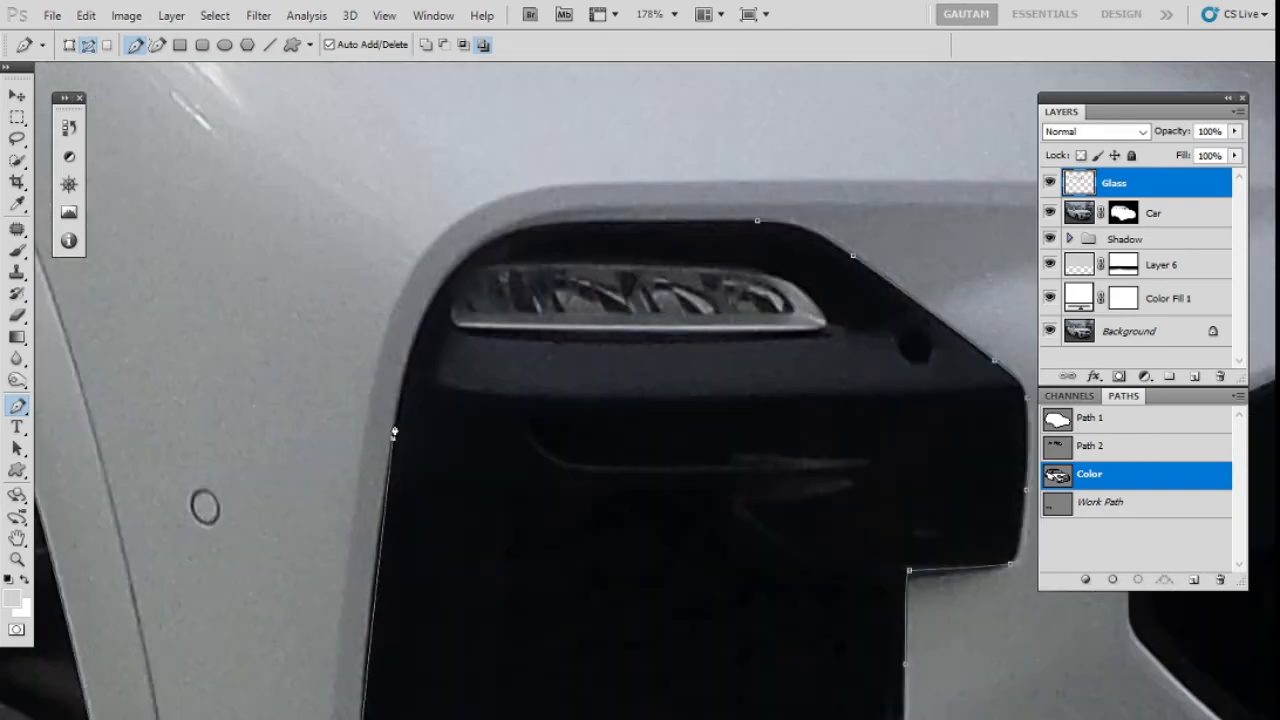
{"action": "left_click_drag", "start_coordinate": [394, 432], "coordinate": [416, 322]}
{"action": "left_click_drag", "start_coordinate": [497, 237], "coordinate": [555, 213]}
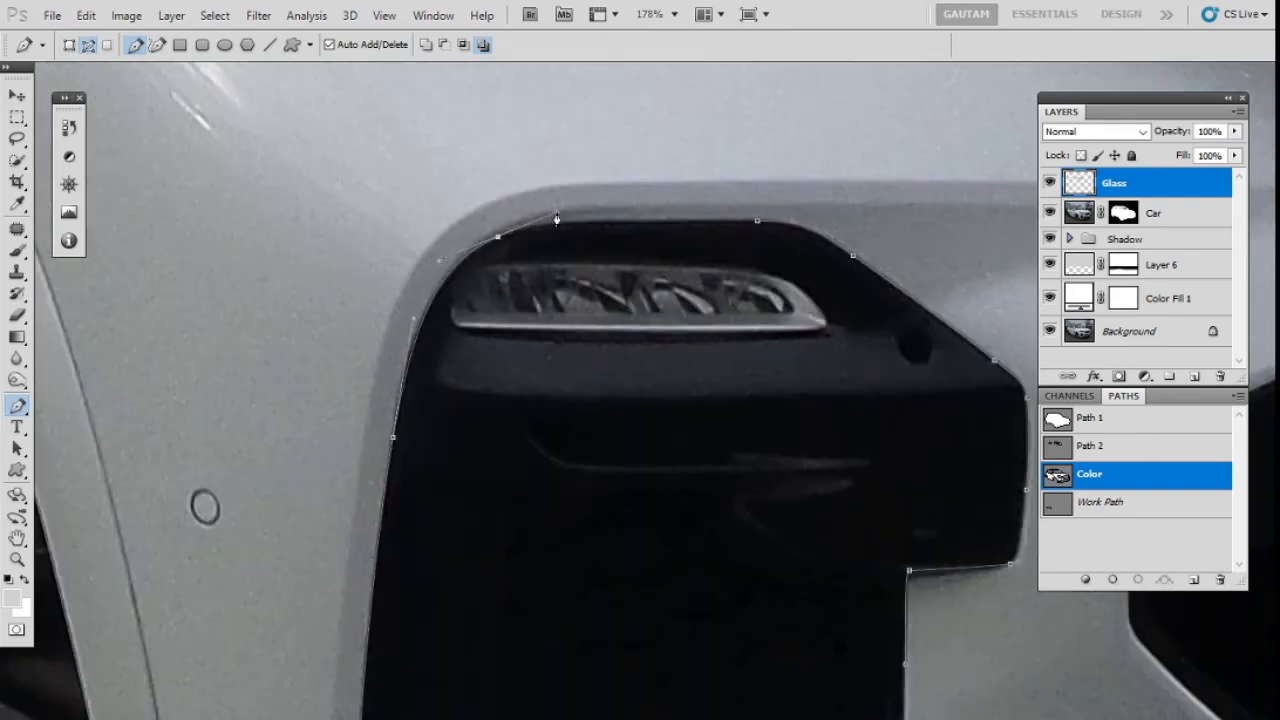
{"action": "left_click_drag", "start_coordinate": [757, 219], "coordinate": [806, 222]}
{"action": "scroll", "coordinate": [683, 249], "scroll_direction": "down", "scroll_amount": 6}
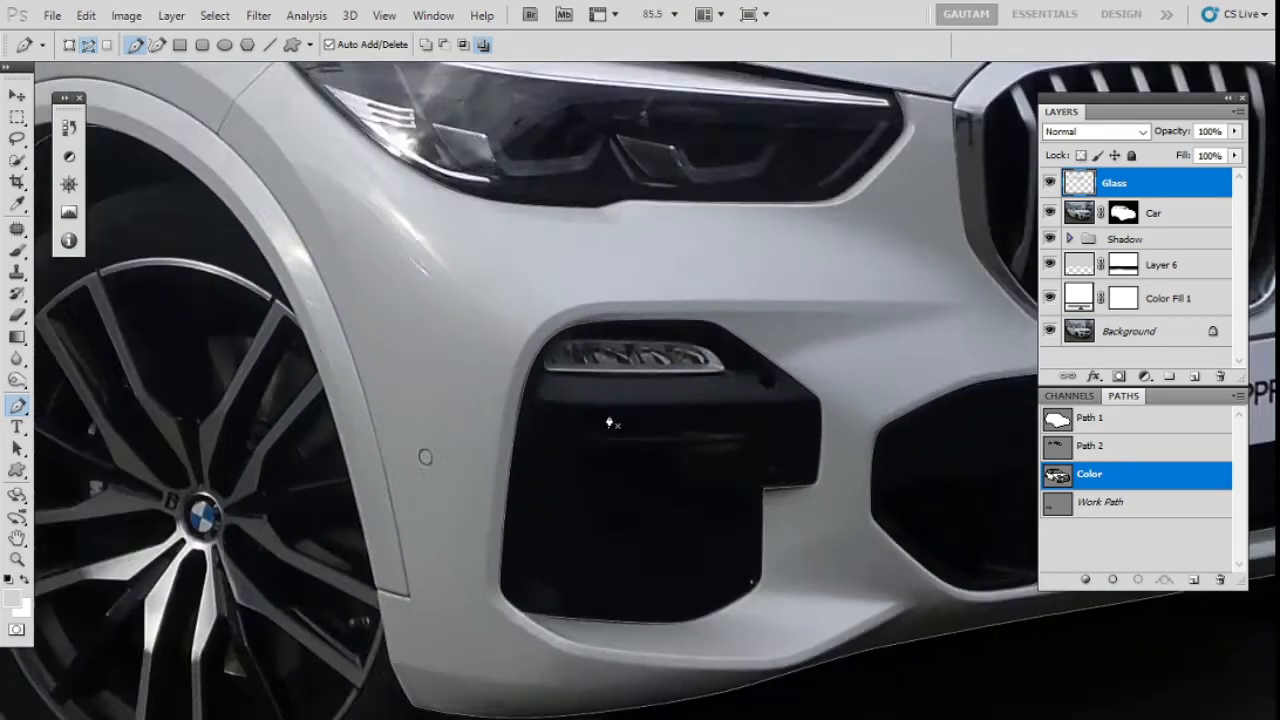
Load the traced bodywork path as a selection to check its coverage of the whole car, and deselect it
{"action": "scroll", "coordinate": [782, 411], "scroll_direction": "down", "scroll_amount": 3}
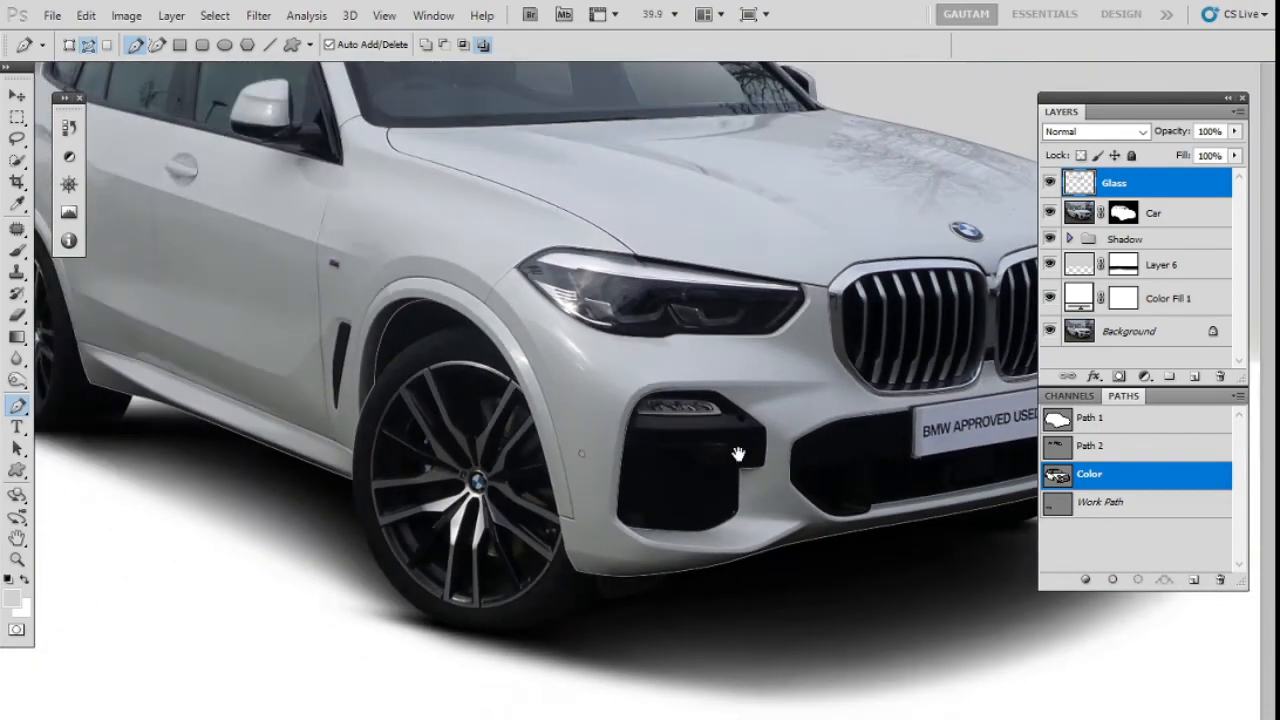
{"action": "key", "text": "ctrl+Return"}
{"action": "scroll", "coordinate": [551, 358], "scroll_direction": "down", "scroll_amount": 1}
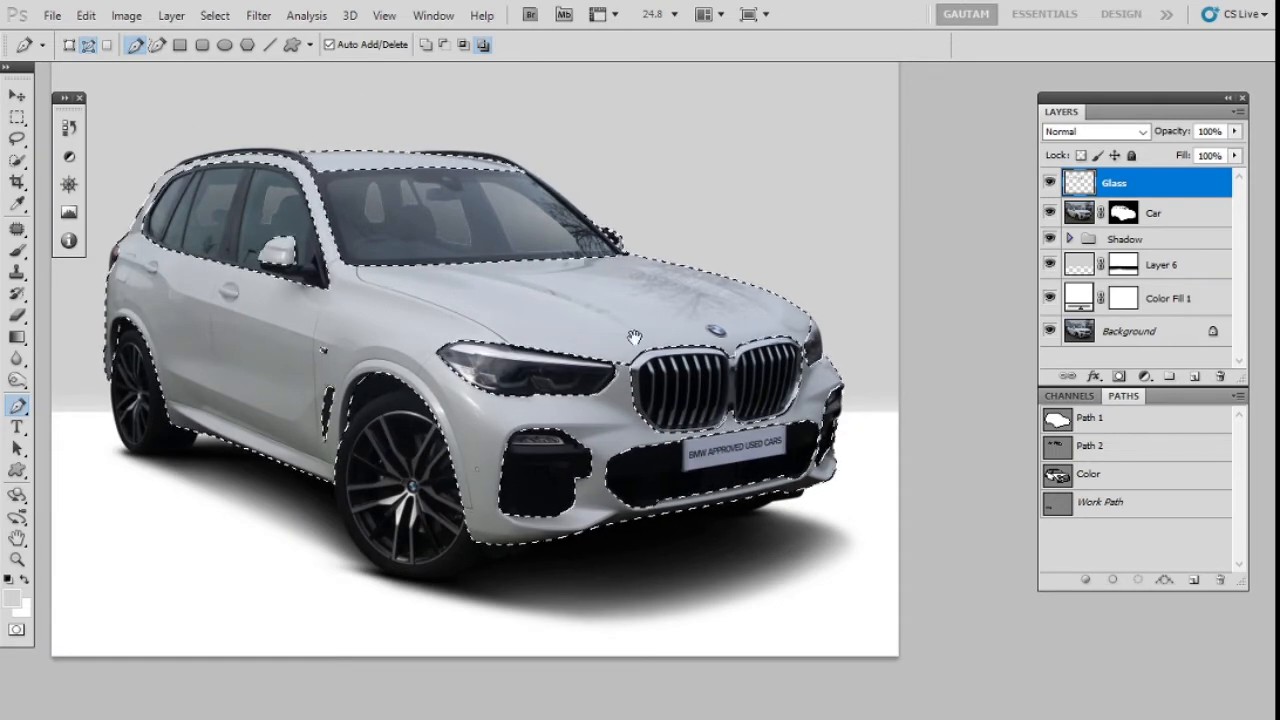
{"action": "key", "text": "ctrl+d"}
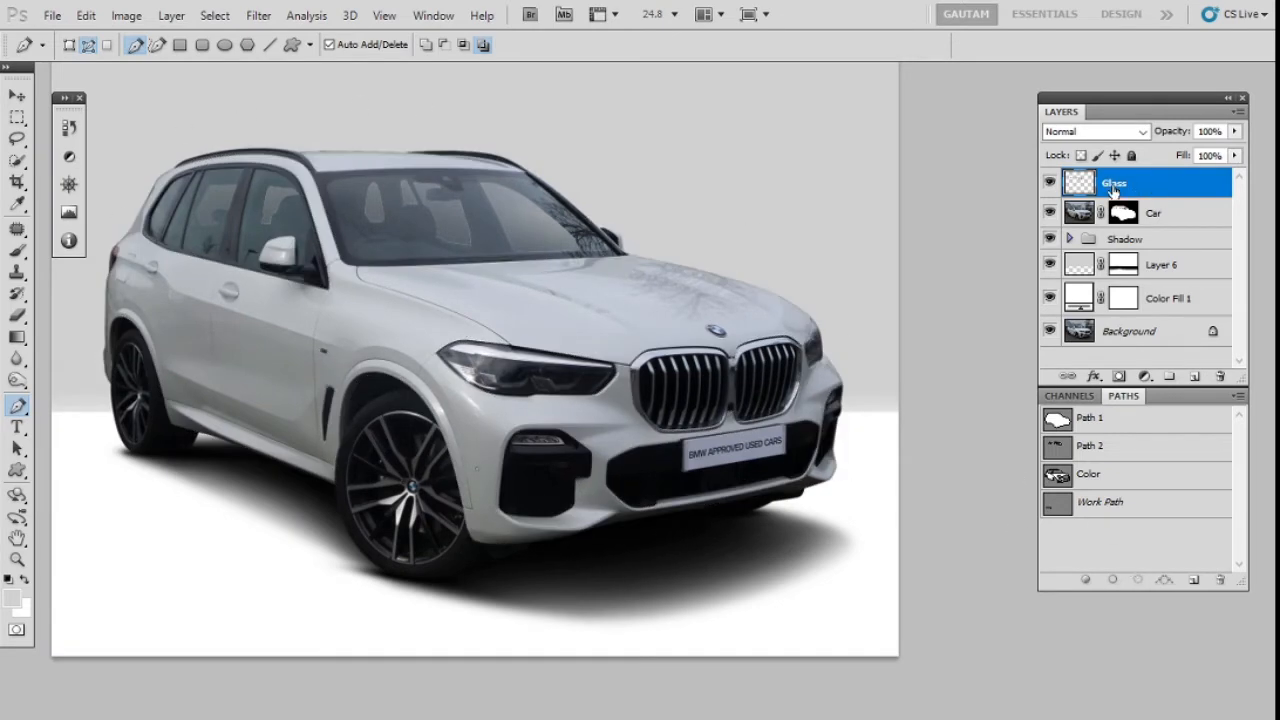
Add a closed outline around the round BMW emblem on the hood to the Color path
{"action": "left_click", "coordinate": [1101, 487]}
{"action": "scroll", "coordinate": [700, 330], "scroll_direction": "up", "scroll_amount": 10}
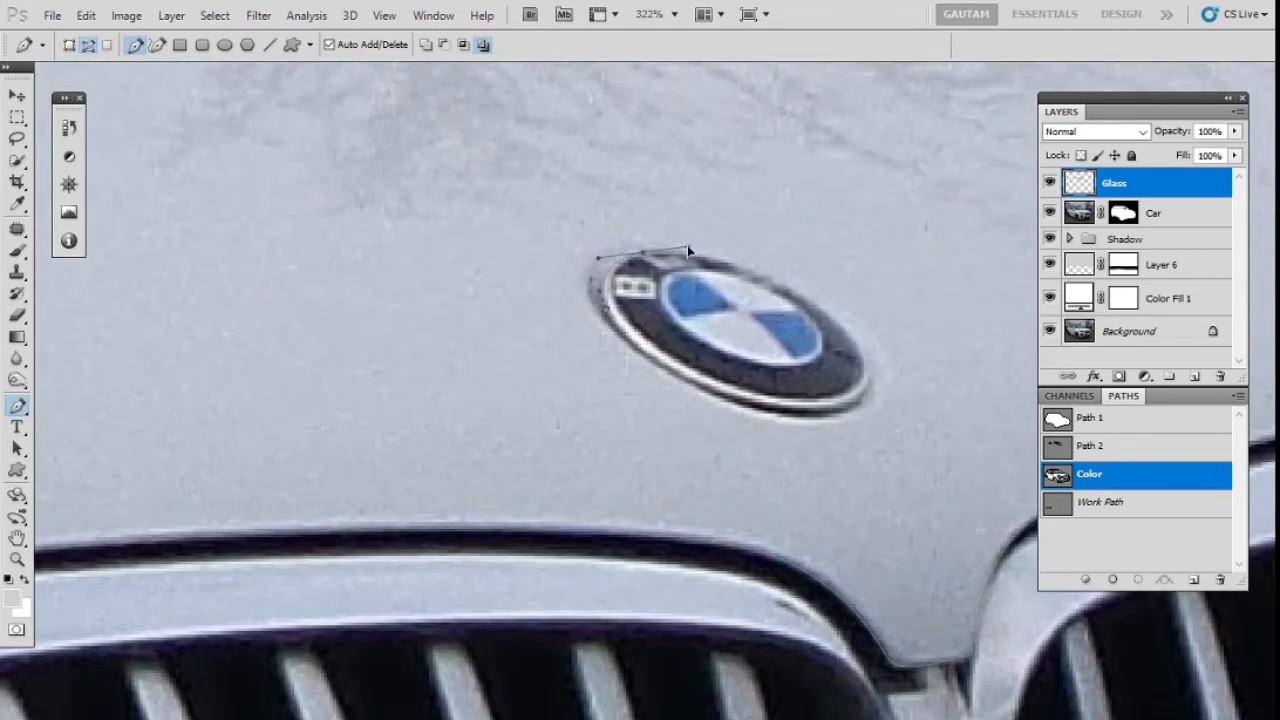
{"action": "left_click", "coordinate": [751, 264]}
{"action": "left_click", "coordinate": [797, 291]}
{"action": "left_click", "coordinate": [843, 320]}
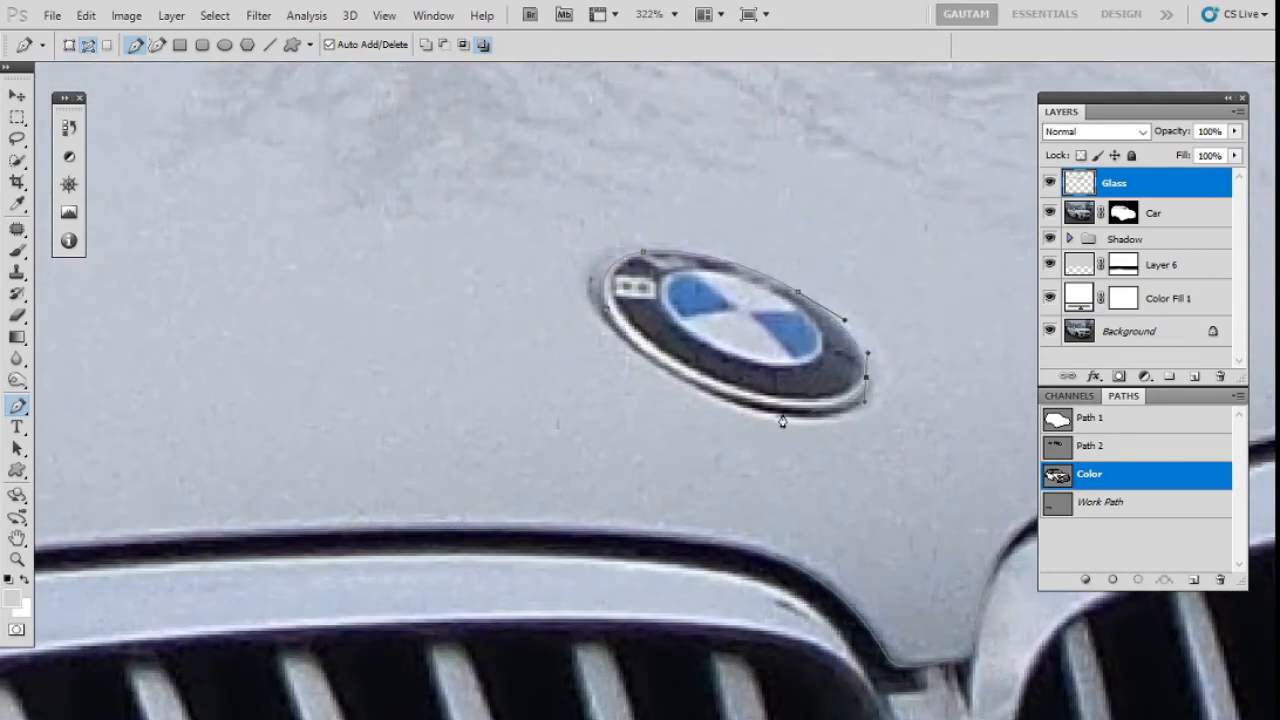
{"action": "left_click_drag", "start_coordinate": [791, 412], "coordinate": [776, 410]}
{"action": "left_click", "coordinate": [592, 276]}
{"action": "left_click", "coordinate": [643, 251]}
{"action": "scroll", "coordinate": [861, 469], "scroll_direction": "down", "scroll_amount": 8}
{"action": "scroll", "coordinate": [793, 413], "scroll_direction": "down", "scroll_amount": 3}
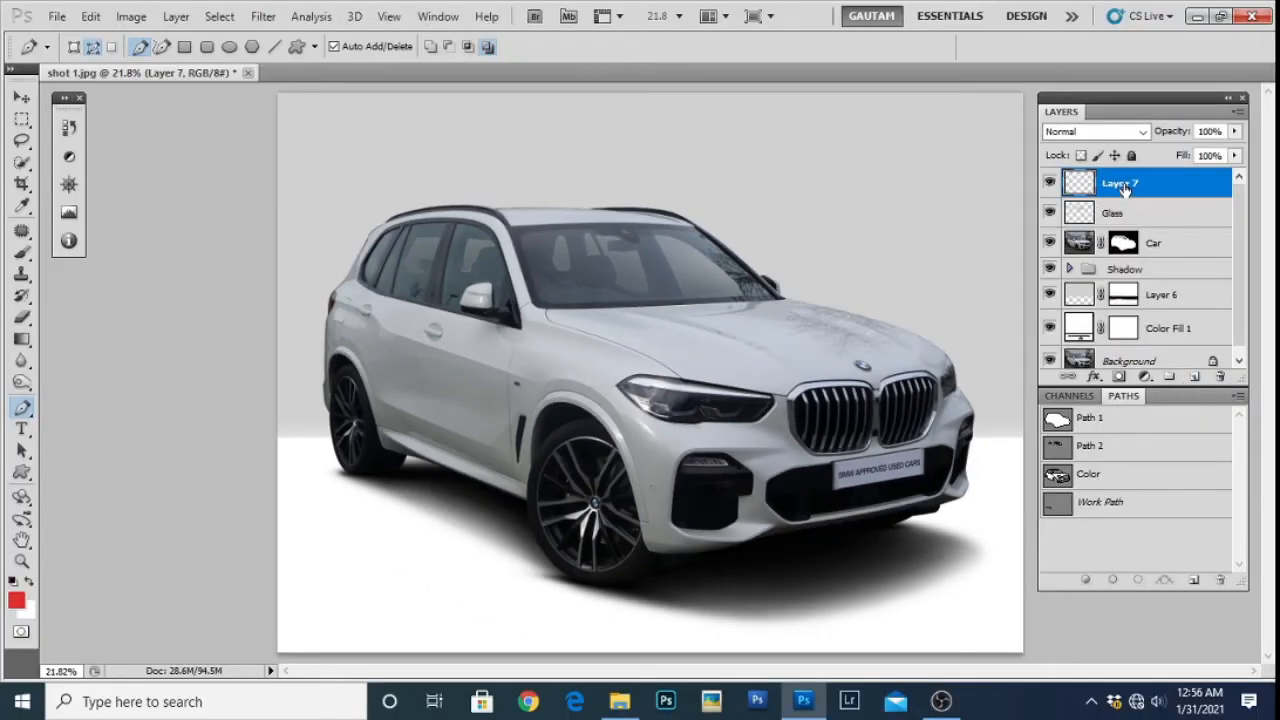
Rename Layer 7 as Red and load the Color path as a selection
{"action": "double_click", "coordinate": [1121, 184]}
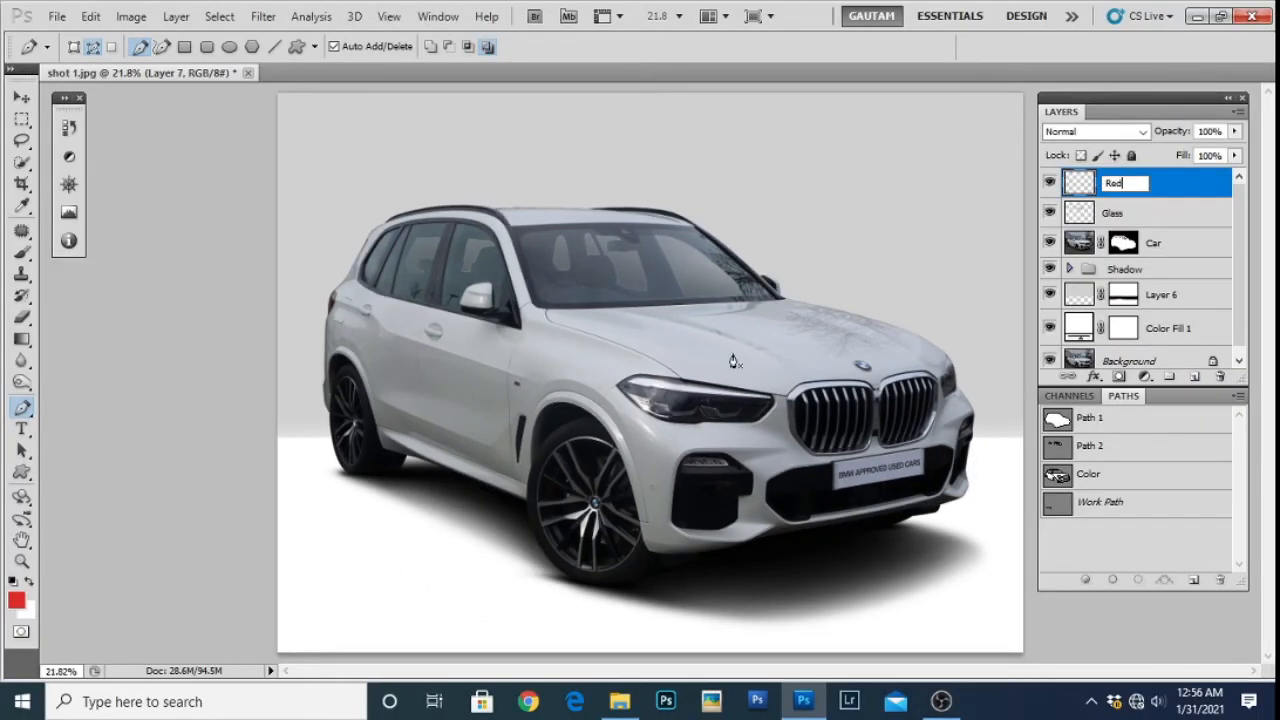
{"action": "key", "text": "Return"}
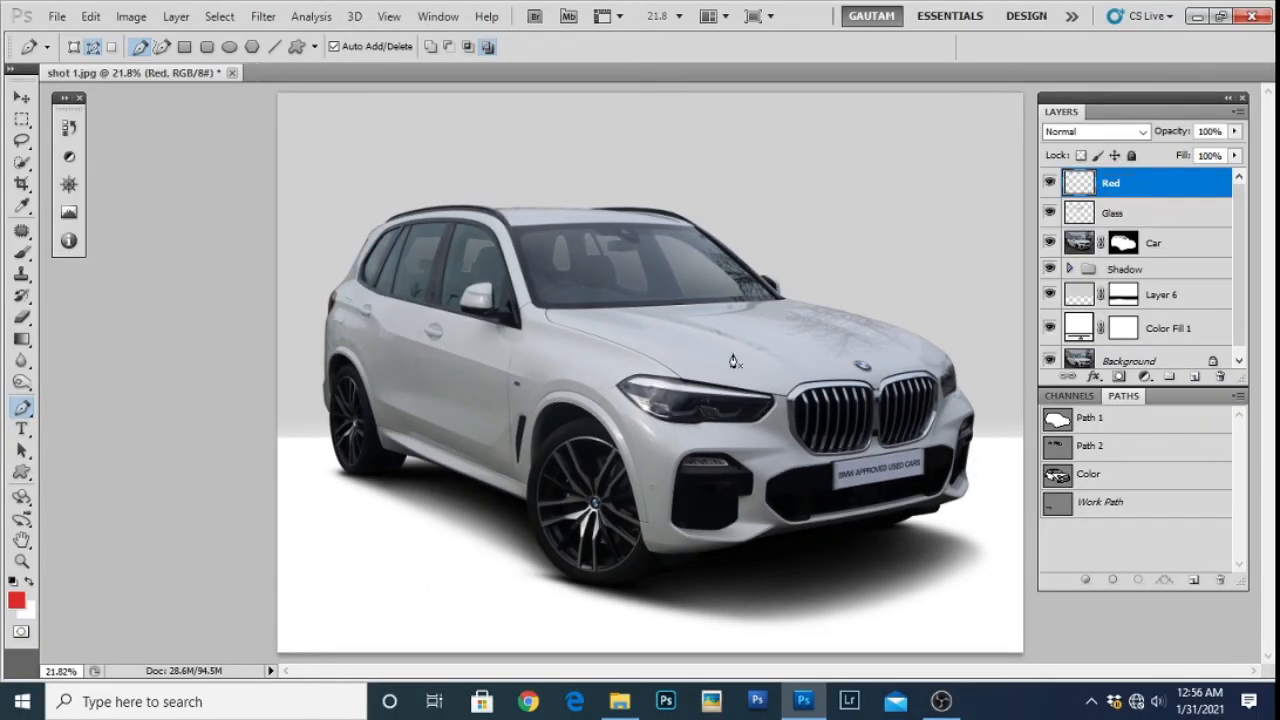
{"action": "left_click", "coordinate": [1070, 484]}
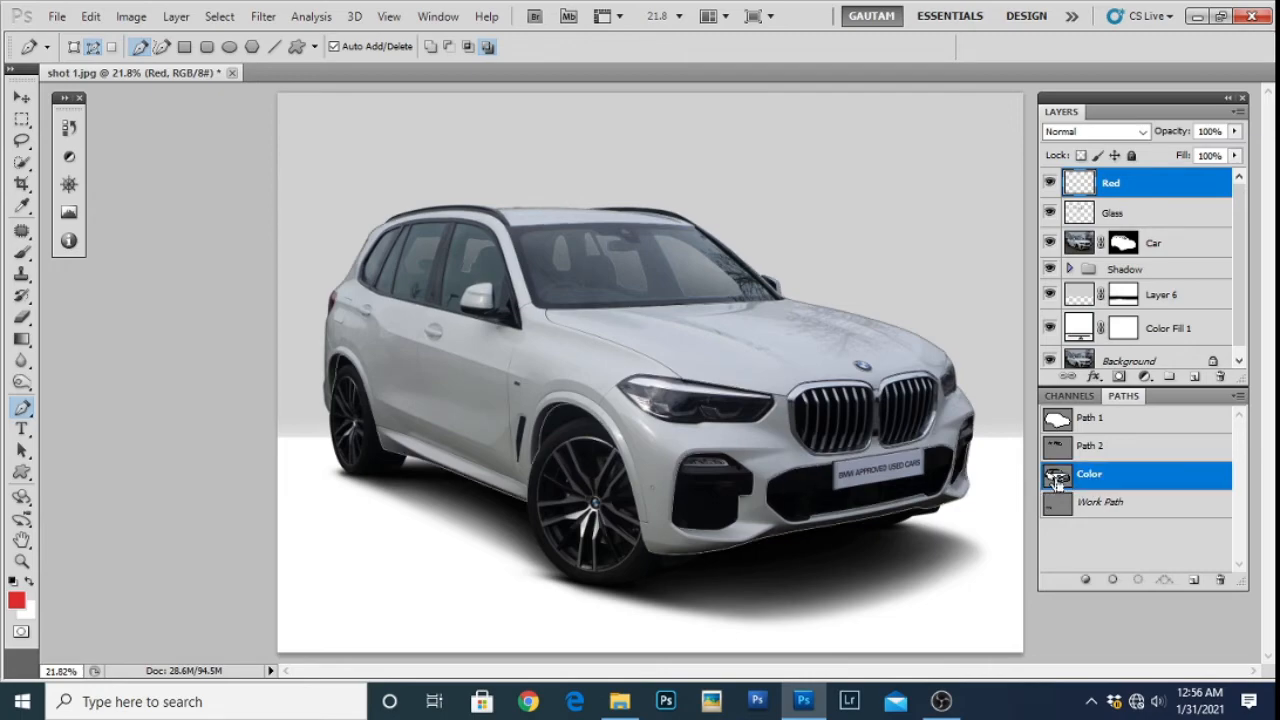
{"action": "left_click", "coordinate": [1057, 480], "text": "ctrl"}
Inspect the selection's edges around the headlight and grille, toggling the selection off and back on
{"action": "scroll", "coordinate": [790, 445], "scroll_direction": "up", "scroll_amount": 5}
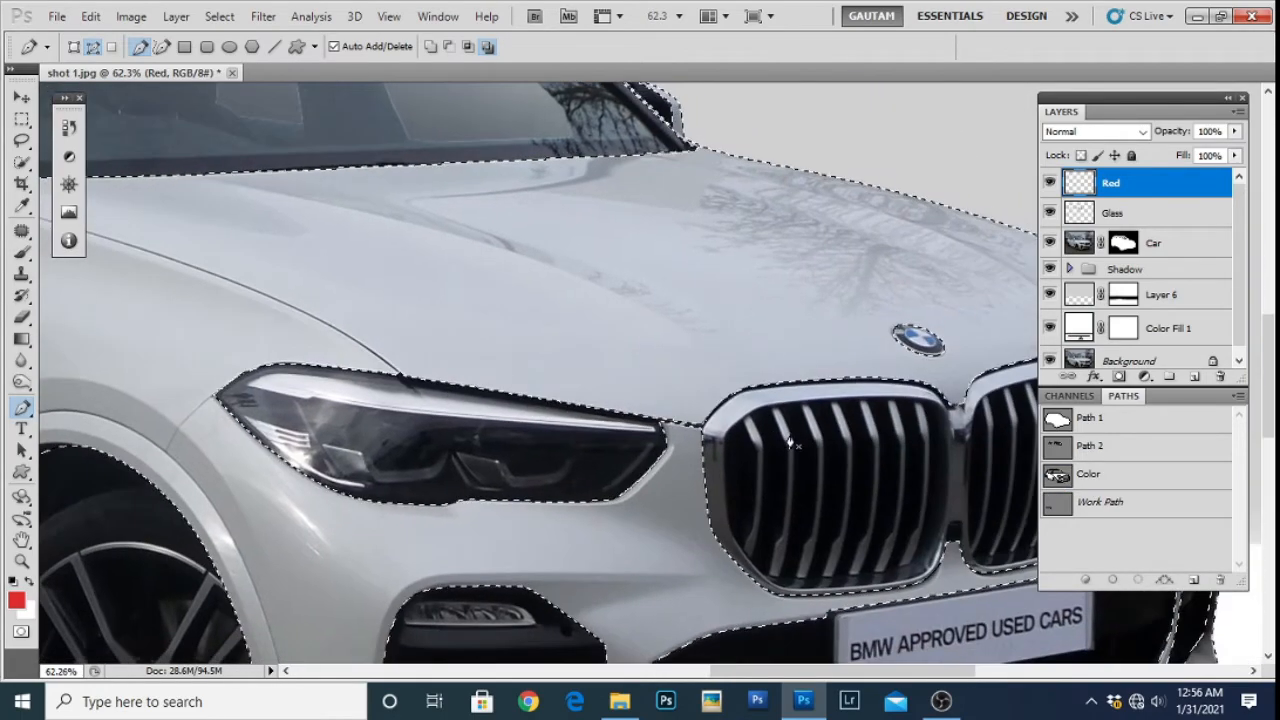
{"action": "scroll", "coordinate": [790, 443], "scroll_direction": "up", "scroll_amount": 3}
{"action": "key", "text": "ctrl+z"}
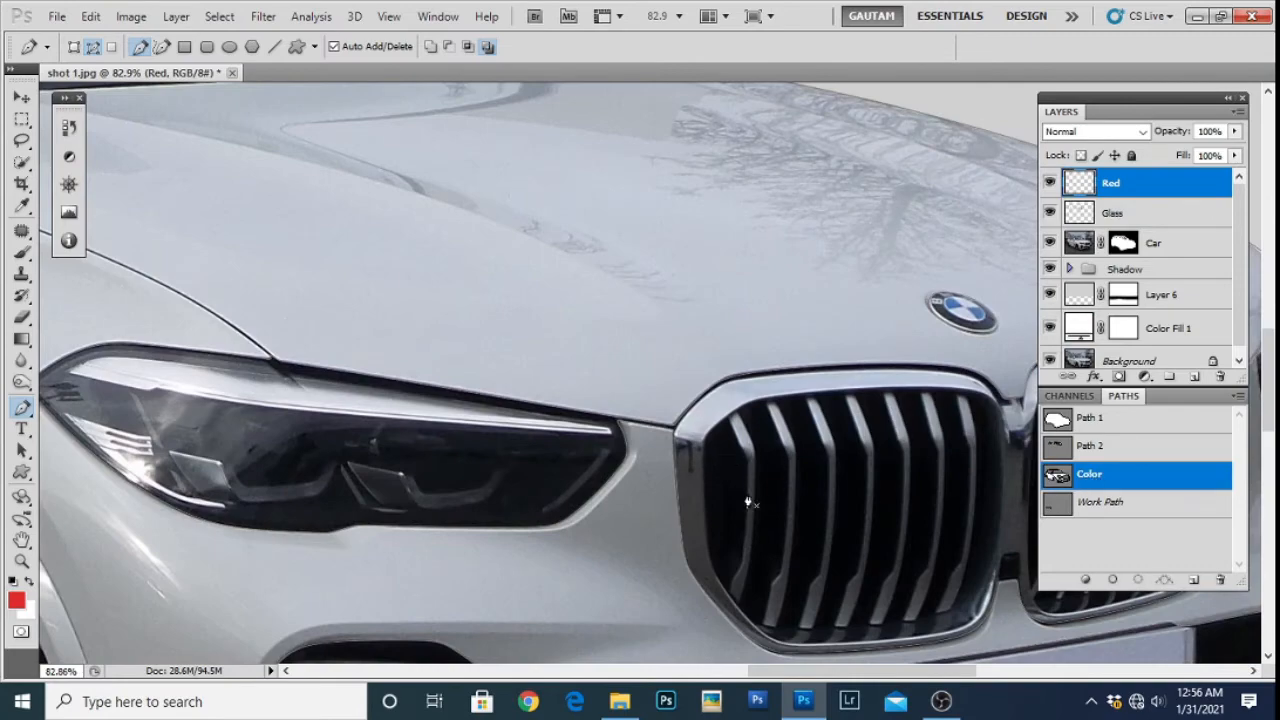
{"action": "scroll", "coordinate": [748, 503], "scroll_direction": "up", "scroll_amount": 2}
{"action": "key", "text": "ctrl+z"}
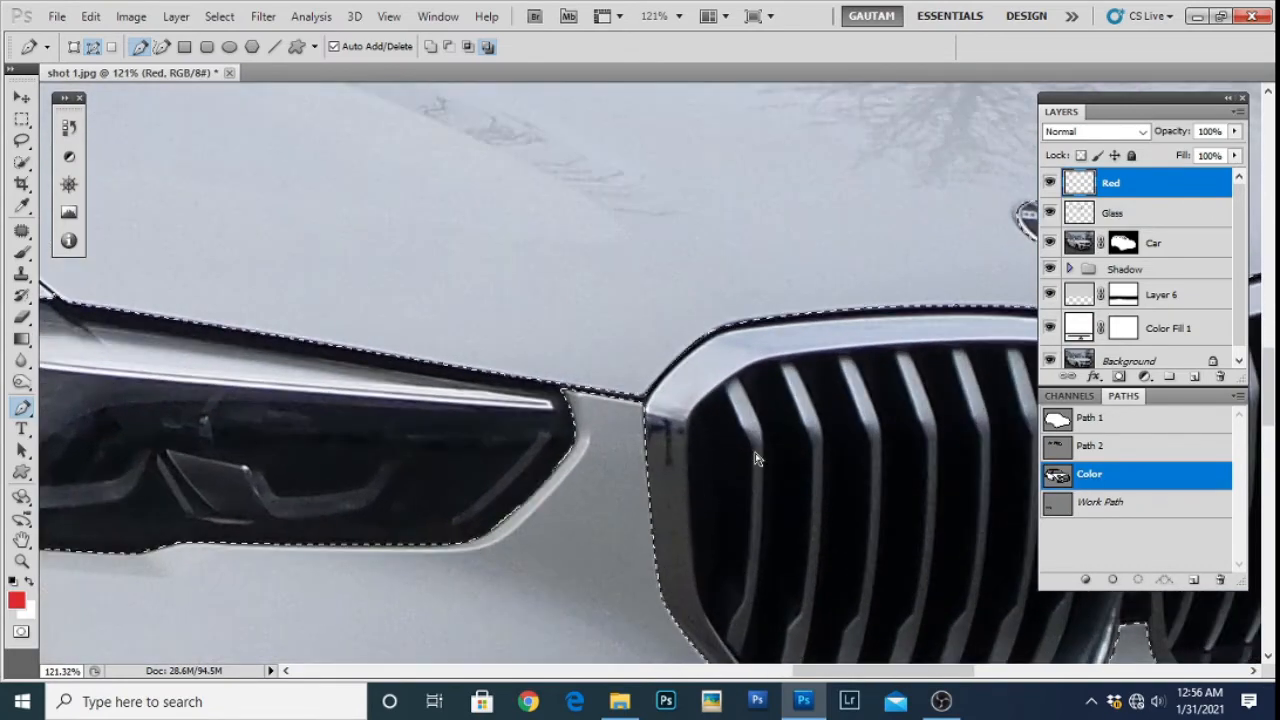
{"action": "scroll", "coordinate": [575, 485], "scroll_direction": "down", "scroll_amount": 3}
{"action": "scroll", "coordinate": [523, 505], "scroll_direction": "down", "scroll_amount": 1}
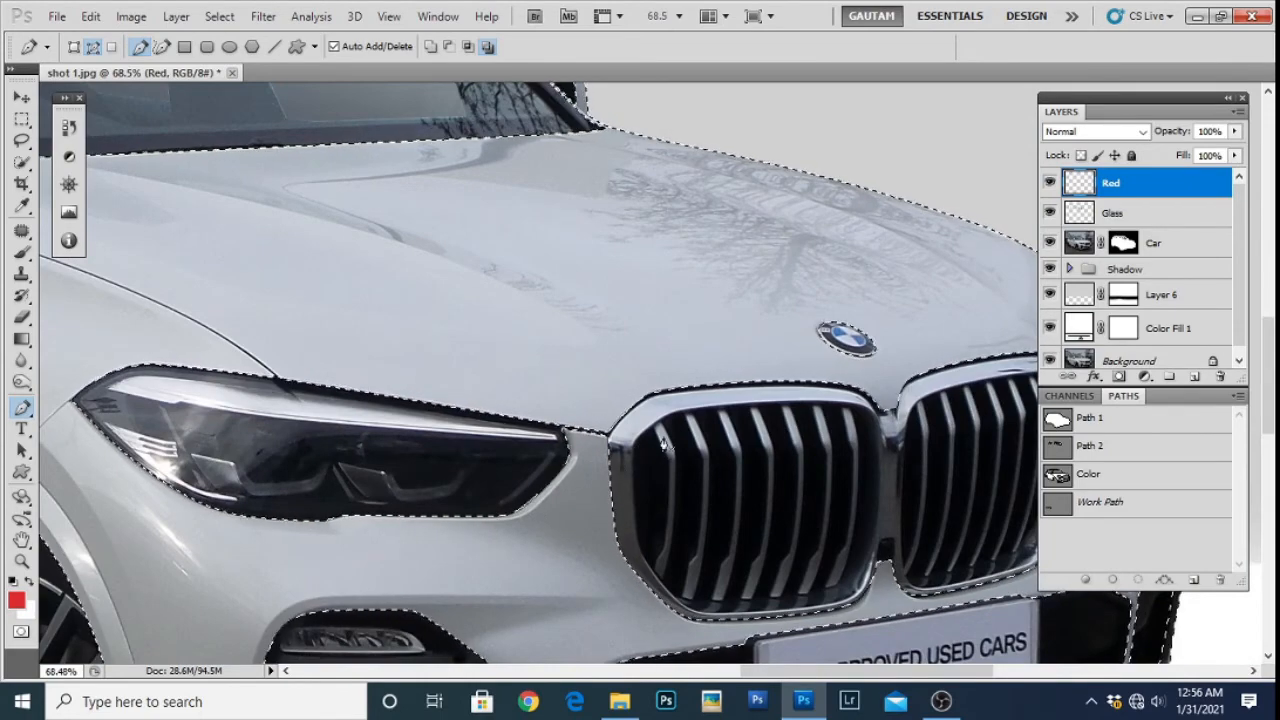
Feather the bodywork selection by 1 pixel, fill it with the red foreground color on the Red layer, and deselect
{"action": "key", "text": "shift+F6"}
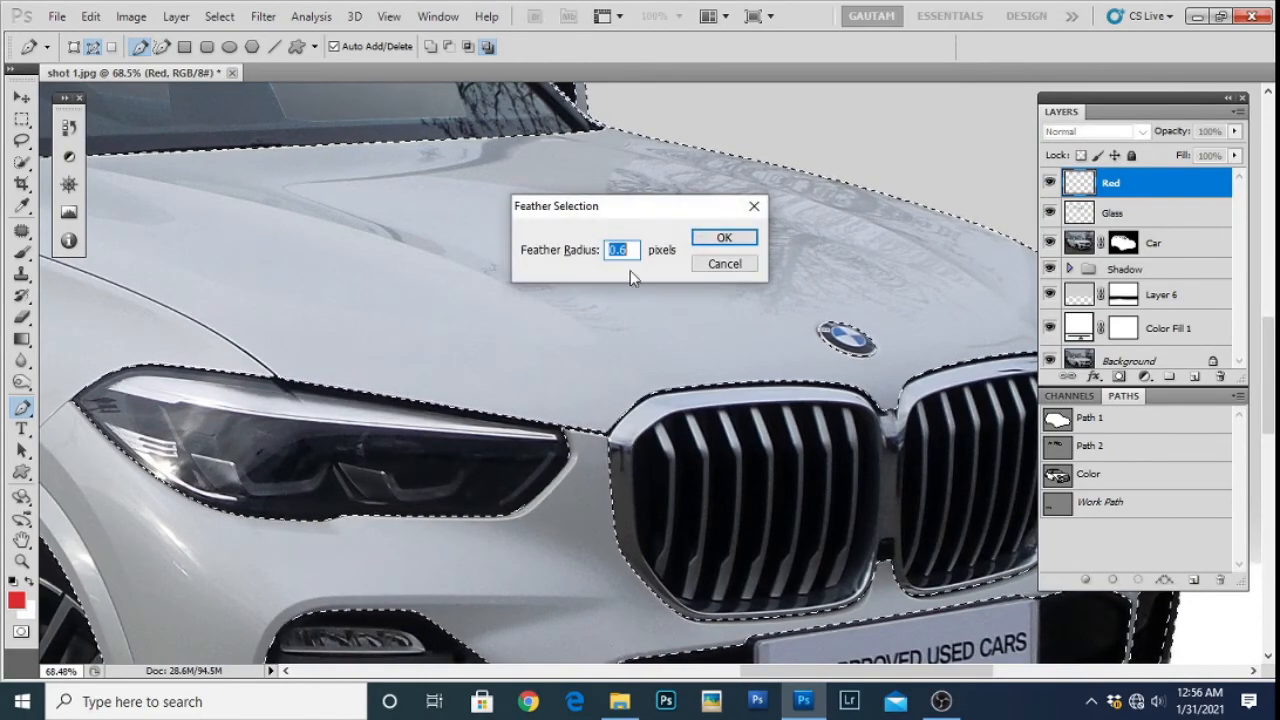
{"action": "type", "text": "1"}
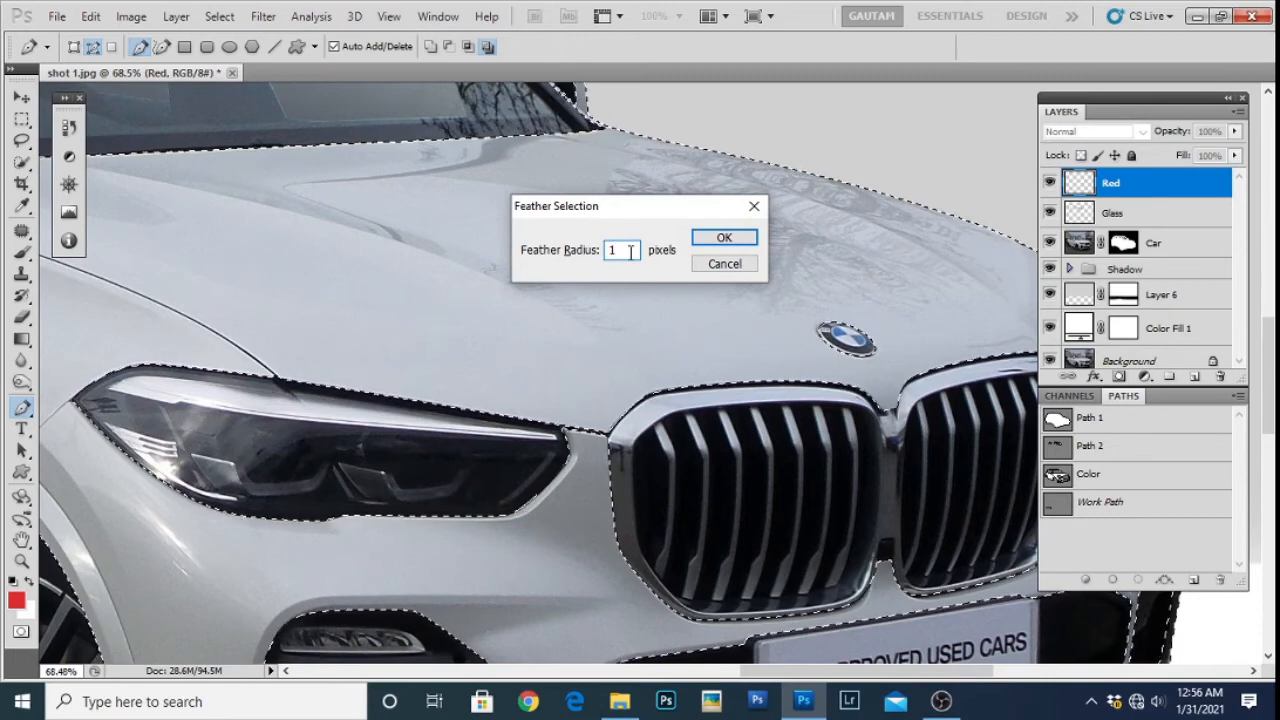
{"action": "left_click", "coordinate": [725, 238]}
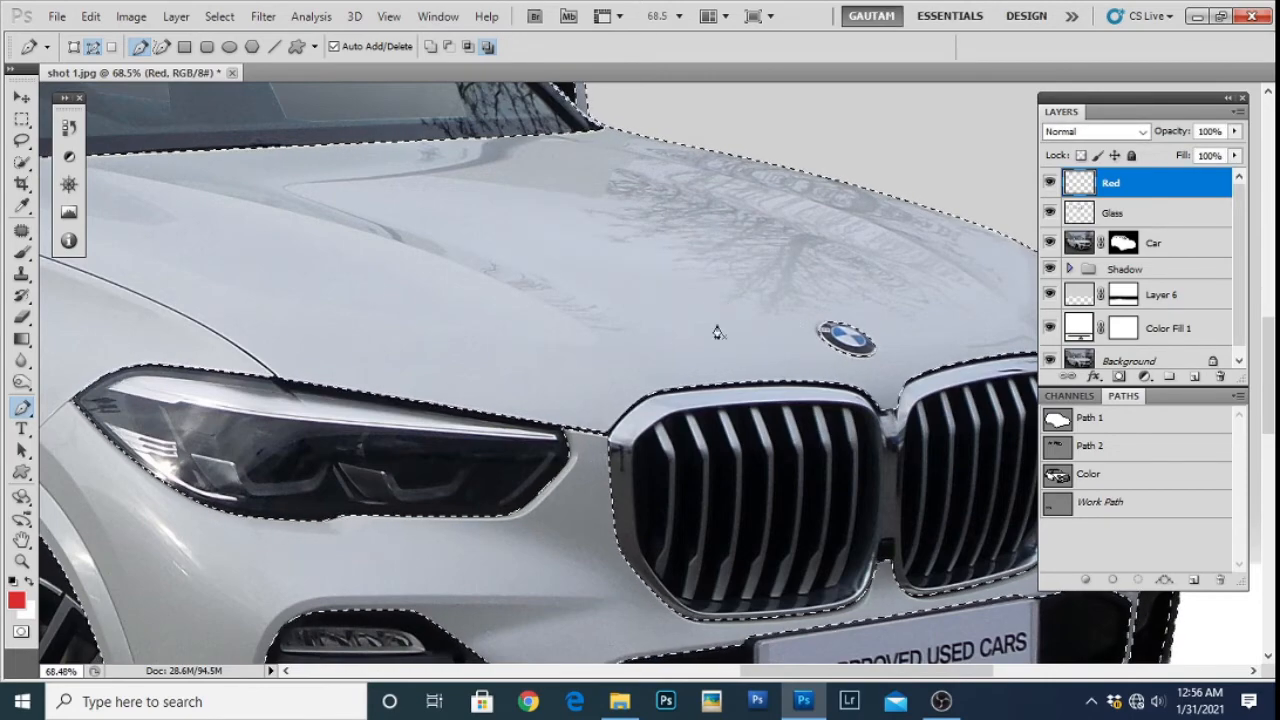
{"action": "scroll", "coordinate": [250, 377], "scroll_direction": "down", "scroll_amount": 2}
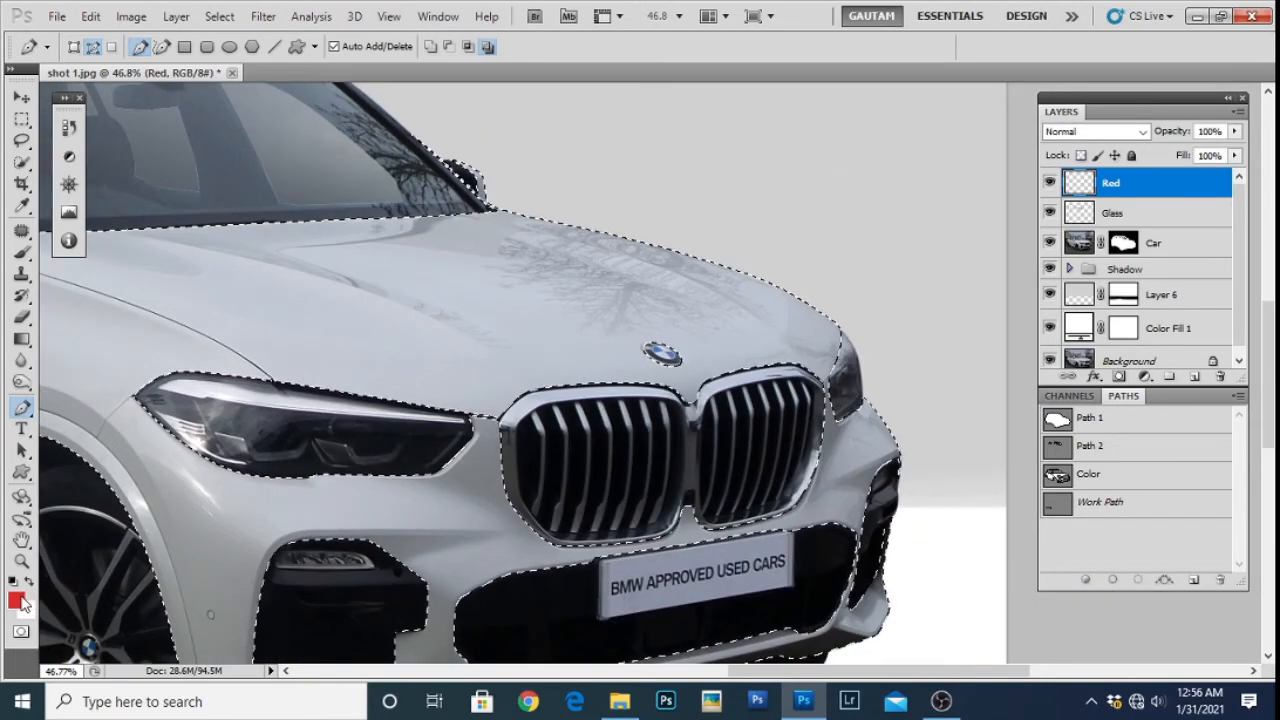
{"action": "key", "text": "alt+BackSpace"}
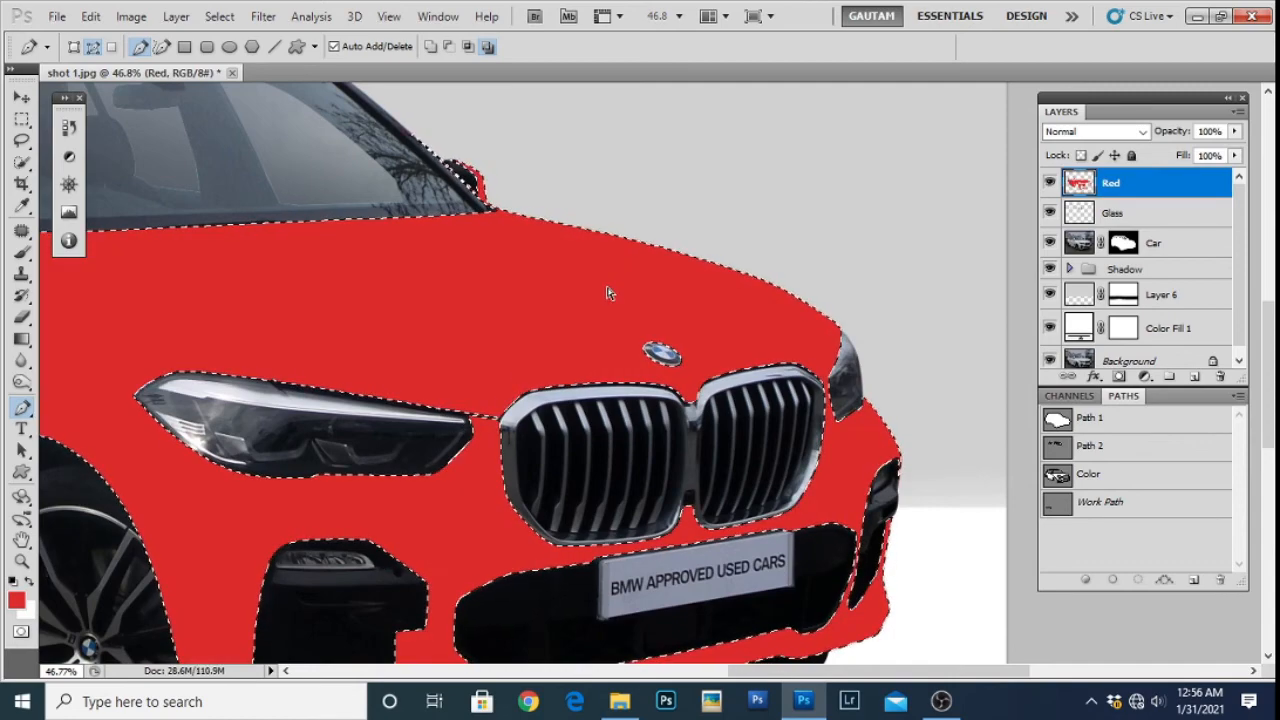
{"action": "key", "text": "ctrl+d"}
Set the Red layer's blending mode to Multiply
{"action": "scroll", "coordinate": [512, 413], "scroll_direction": "down", "scroll_amount": 1}
{"action": "left_click_drag", "start_coordinate": [408, 436], "coordinate": [590, 424]}
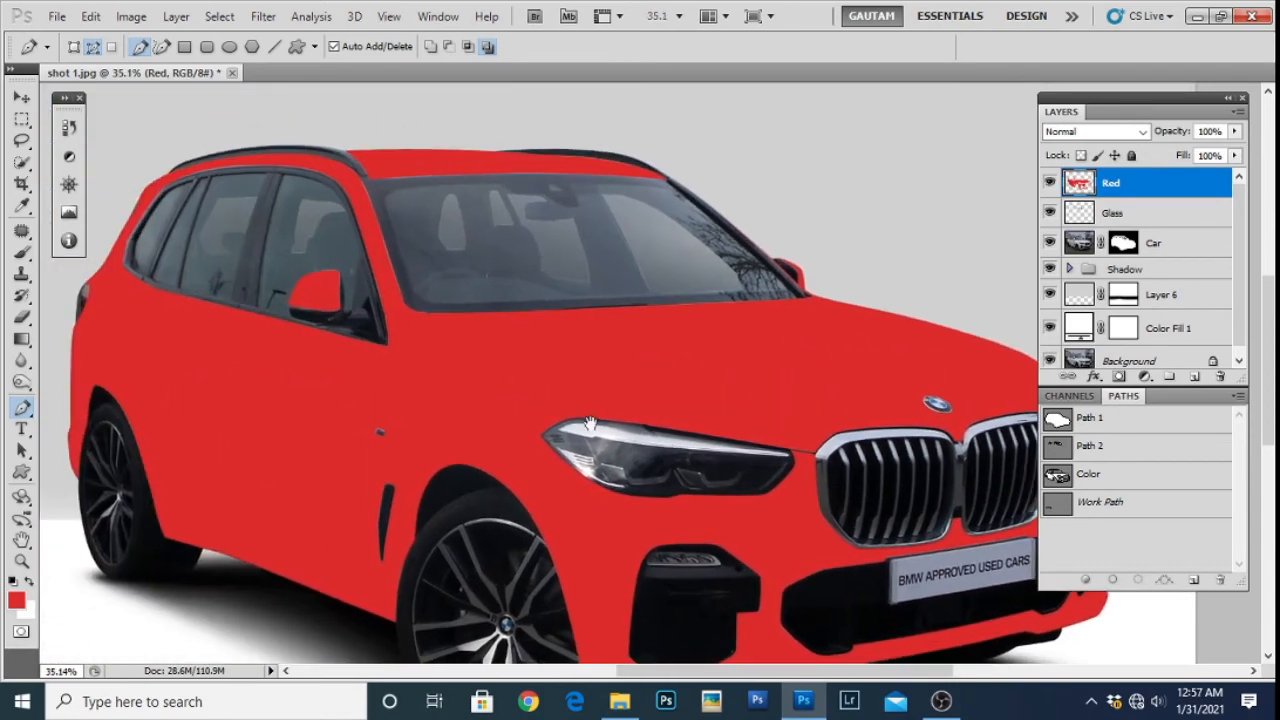
{"action": "left_click_drag", "start_coordinate": [662, 543], "coordinate": [582, 488]}
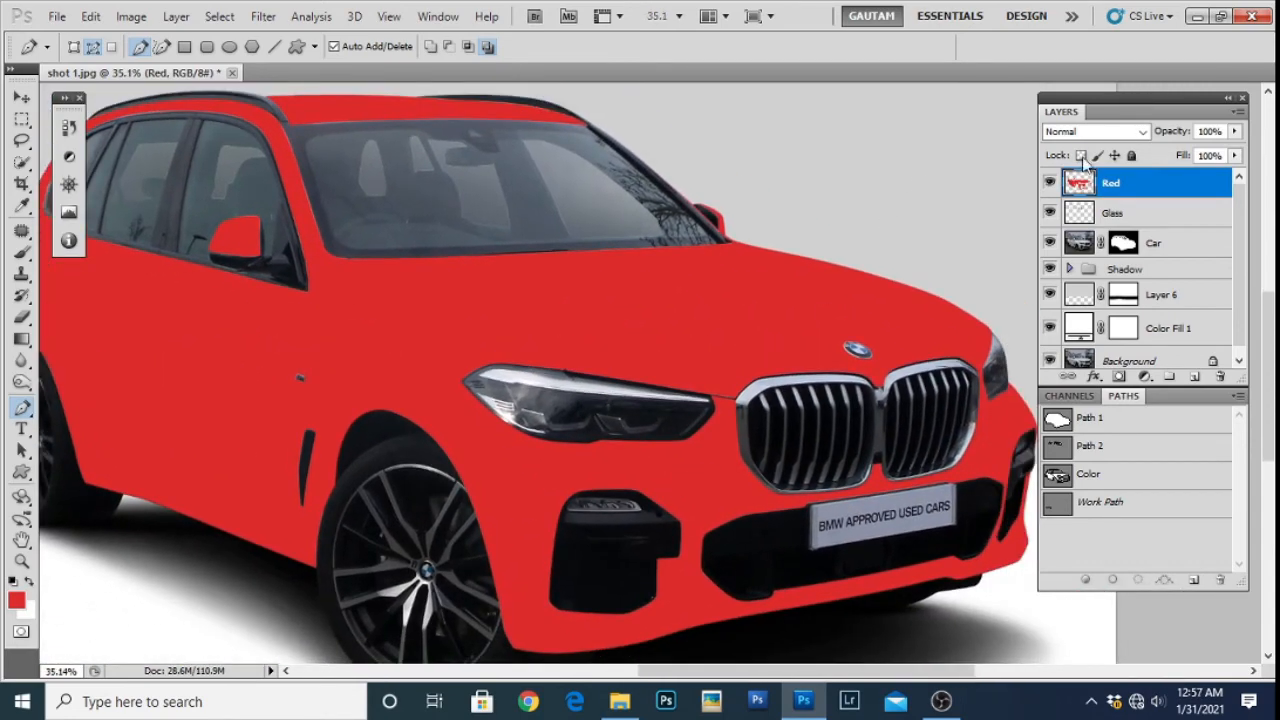
{"action": "left_click", "coordinate": [1095, 131]}
{"action": "left_click", "coordinate": [1068, 209]}
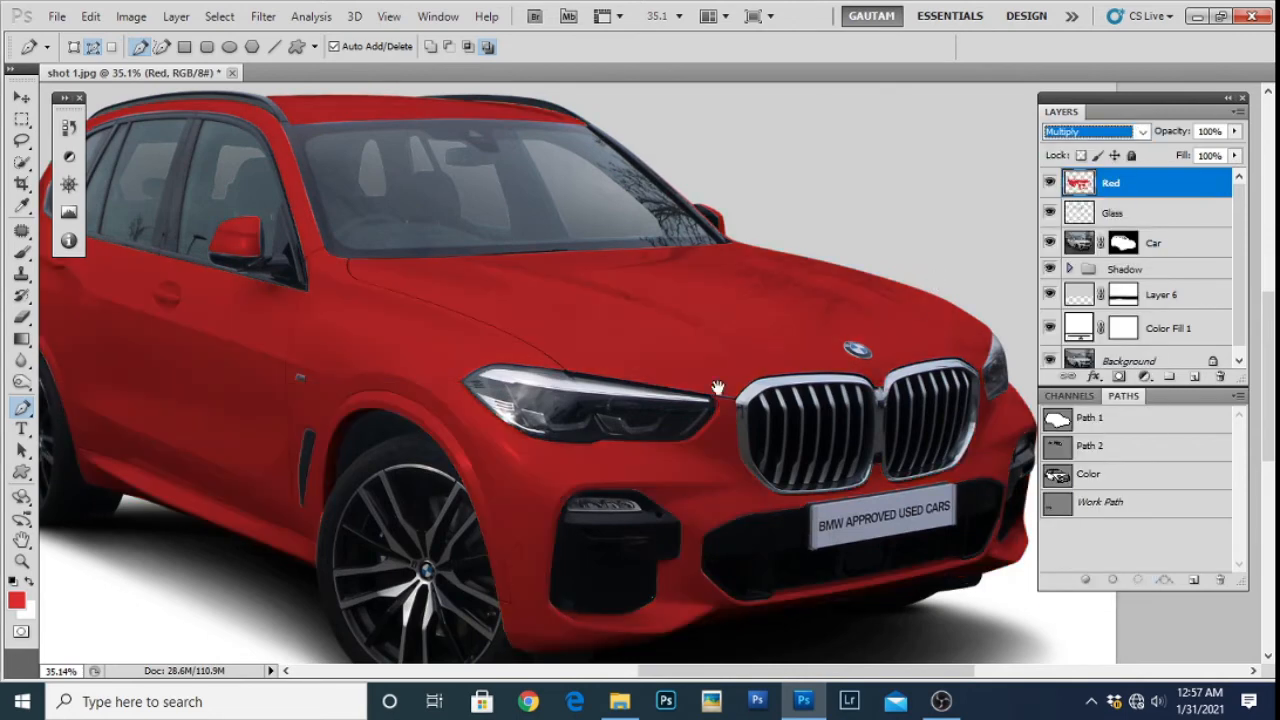
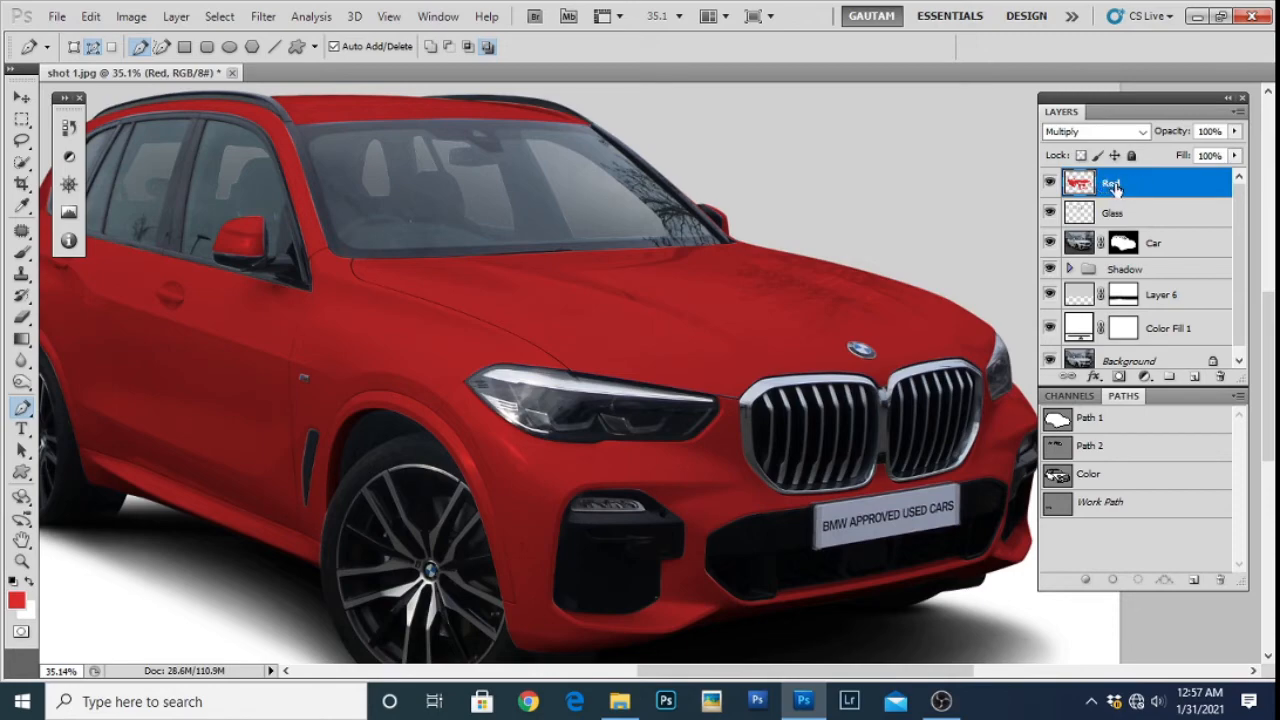
Load the Red layer's pixels as a selection and add a Levels adjustment layer masked to it
{"action": "left_click", "coordinate": [1079, 185], "text": "ctrl"}
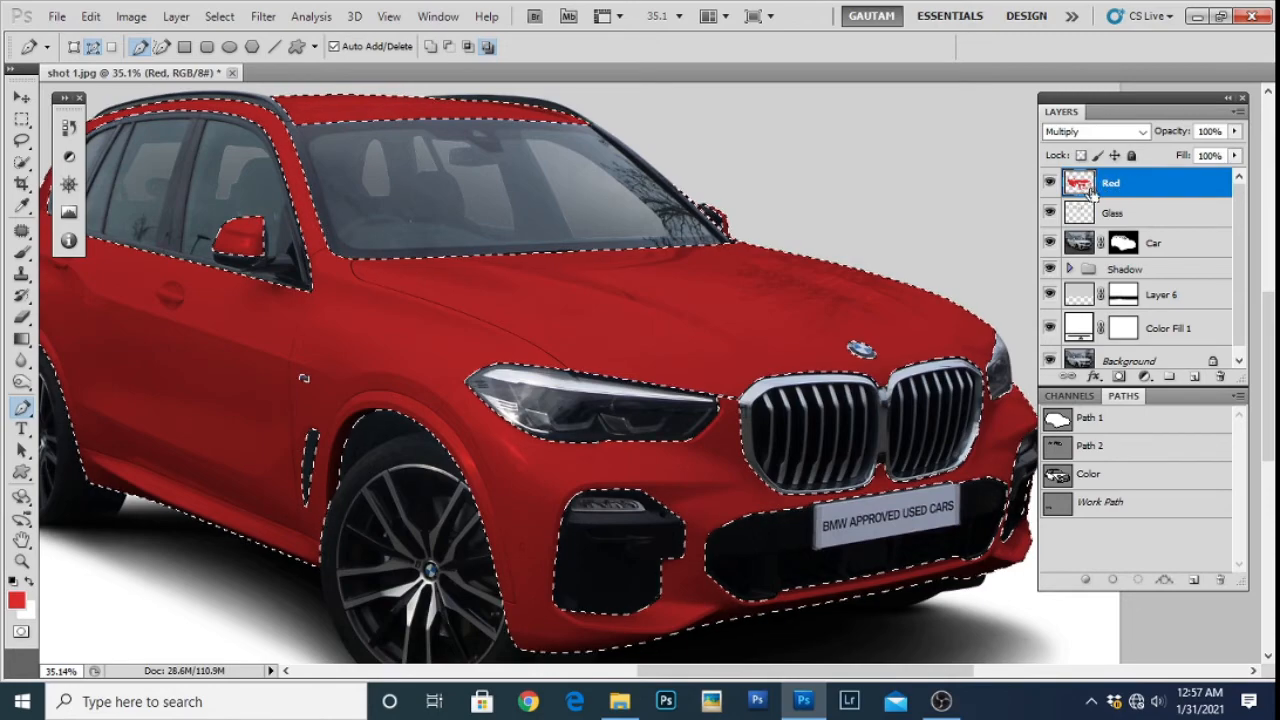
{"action": "left_click", "coordinate": [1144, 376]}
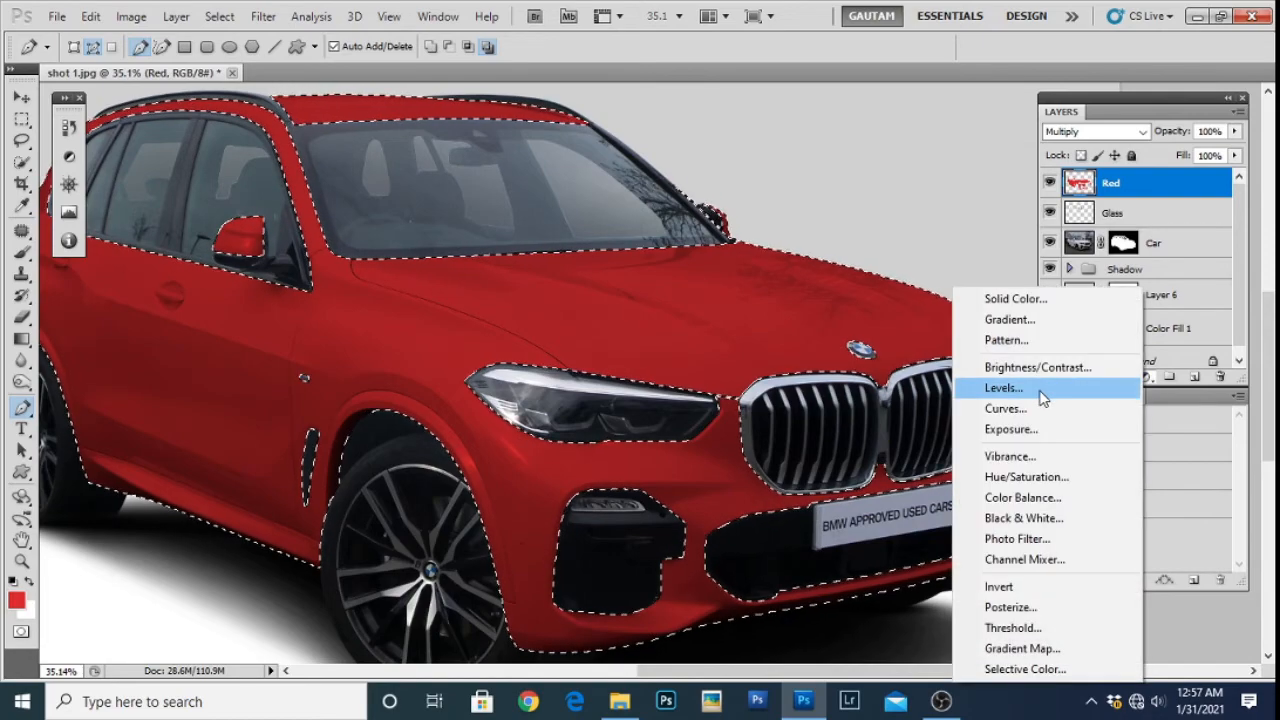
{"action": "left_click", "coordinate": [1046, 390]}
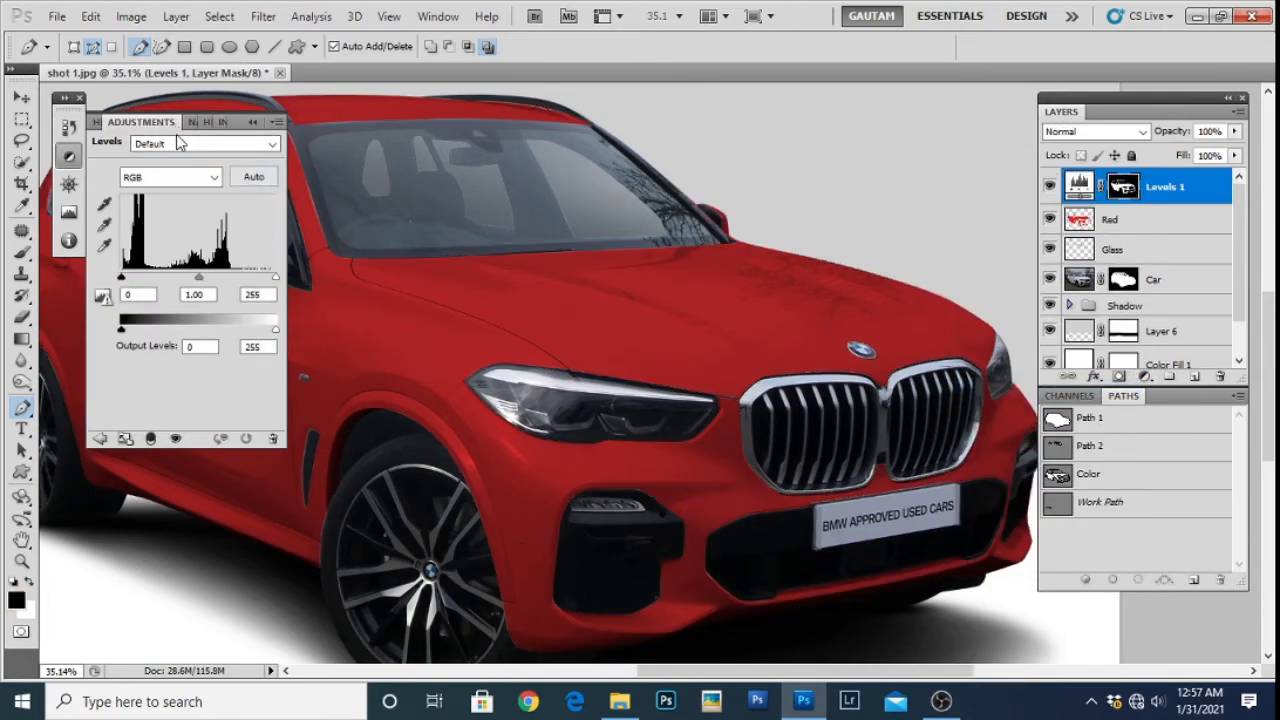
Brighten the red bodywork by setting the Levels white input to 175, keeping the Levels settings floating clear of the side tools, and close them
{"action": "left_click_drag", "start_coordinate": [128, 128], "coordinate": [417, 333]}
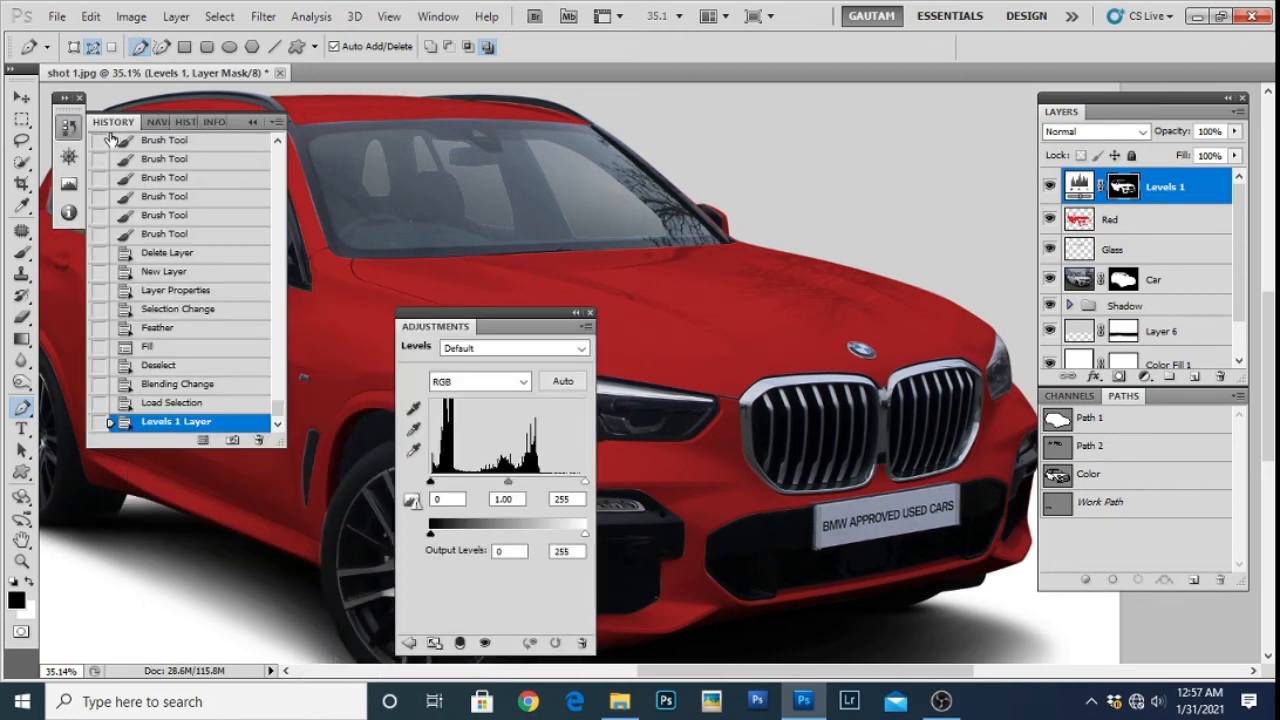
{"action": "left_click_drag", "start_coordinate": [93, 120], "coordinate": [64, 103]}
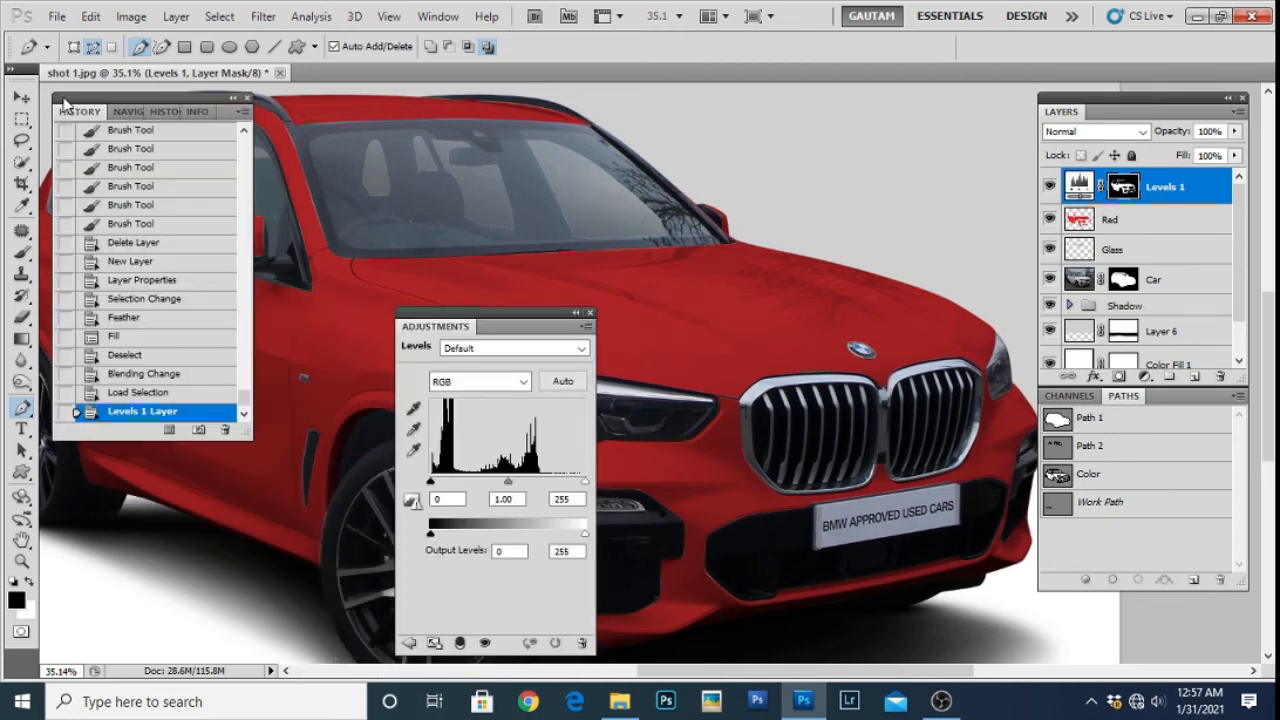
{"action": "left_click", "coordinate": [232, 98]}
{"action": "left_click_drag", "start_coordinate": [517, 318], "coordinate": [257, 230]}
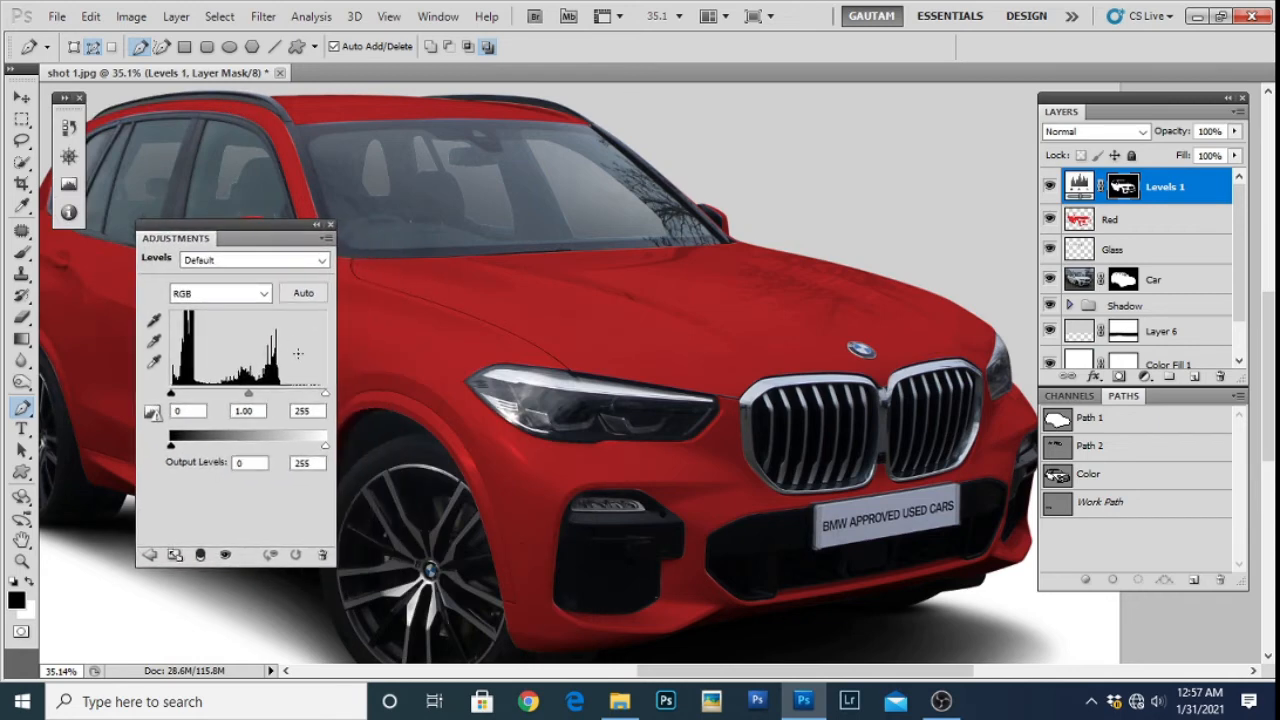
{"action": "left_click_drag", "start_coordinate": [325, 392], "coordinate": [286, 398]}
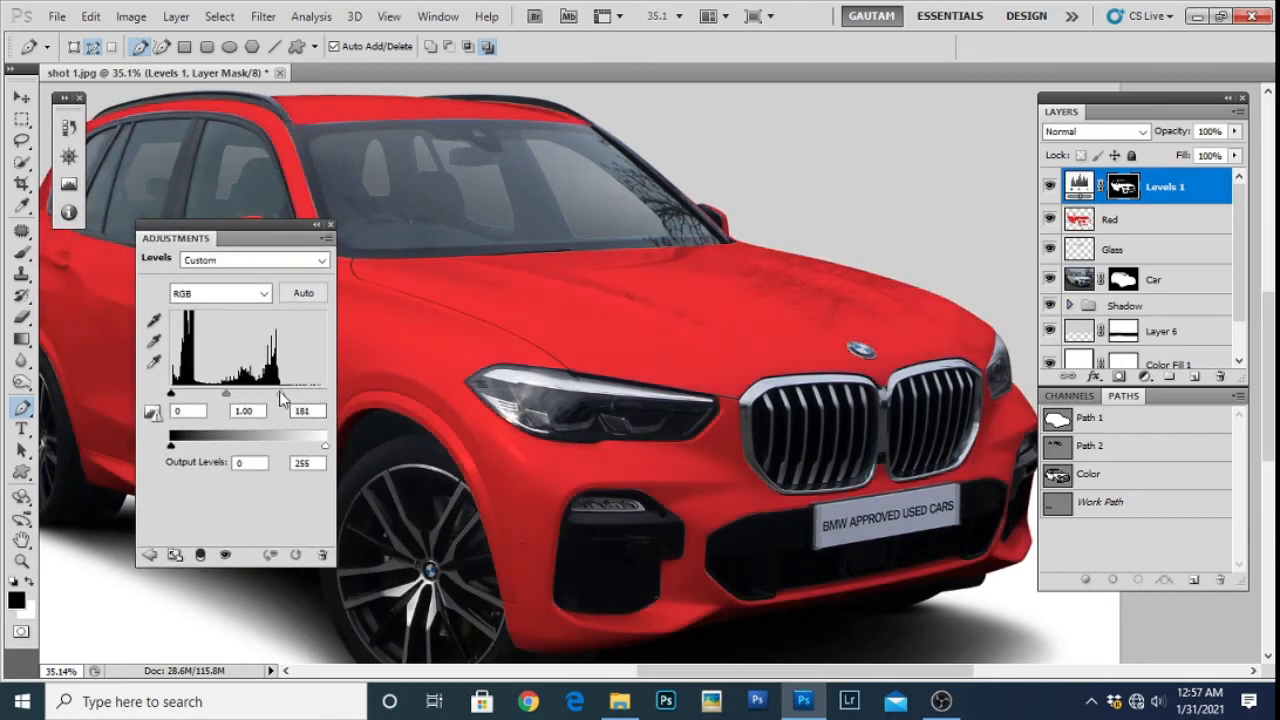
{"action": "left_click_drag", "start_coordinate": [265, 226], "coordinate": [467, 340]}
{"action": "left_click_drag", "start_coordinate": [430, 514], "coordinate": [429, 514]}
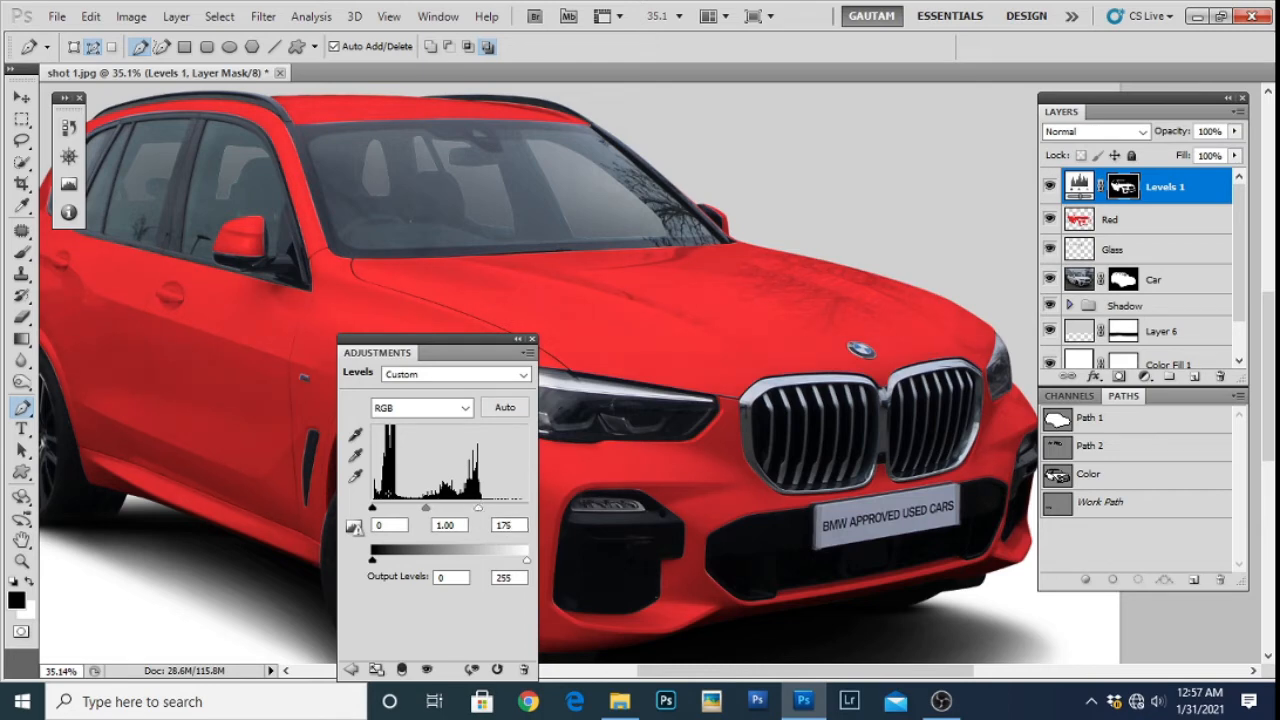
{"action": "left_click", "coordinate": [533, 341]}
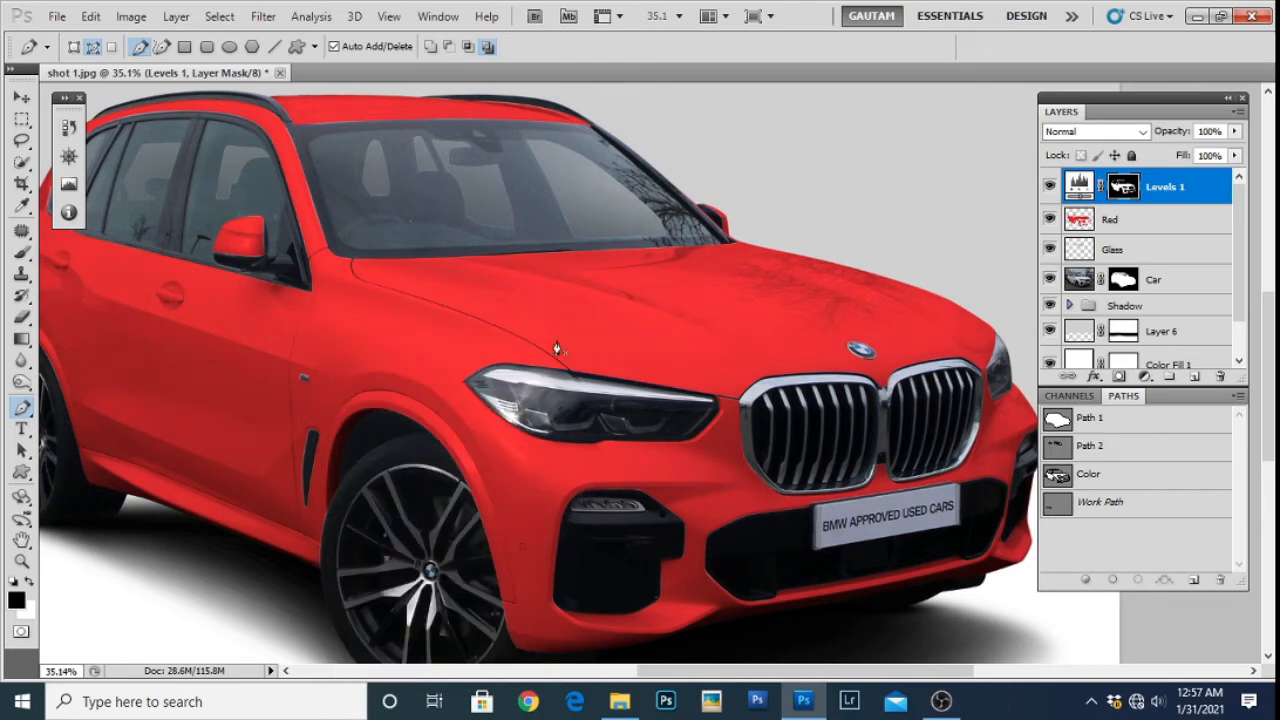
Compare the whole car with and without the Levels 1 and Red layers, leaving both visible
{"action": "key", "text": "ctrl+0"}
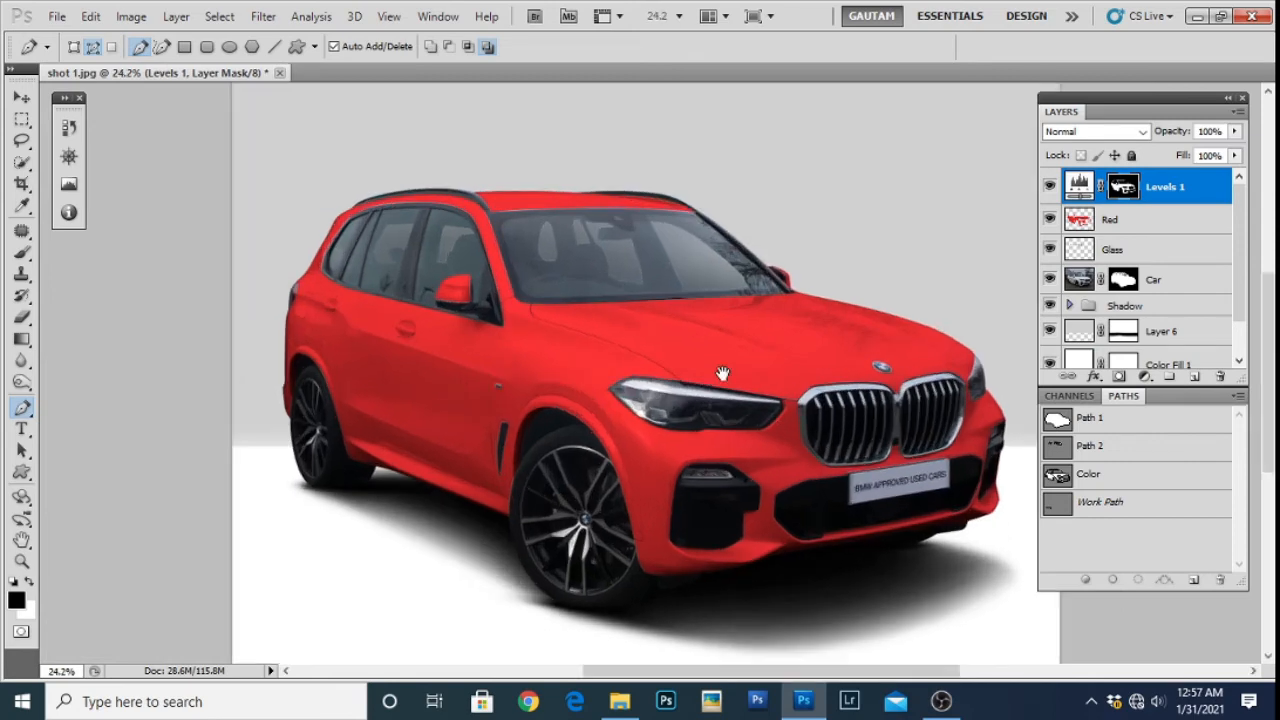
{"action": "left_click_drag", "start_coordinate": [722, 374], "coordinate": [645, 359]}
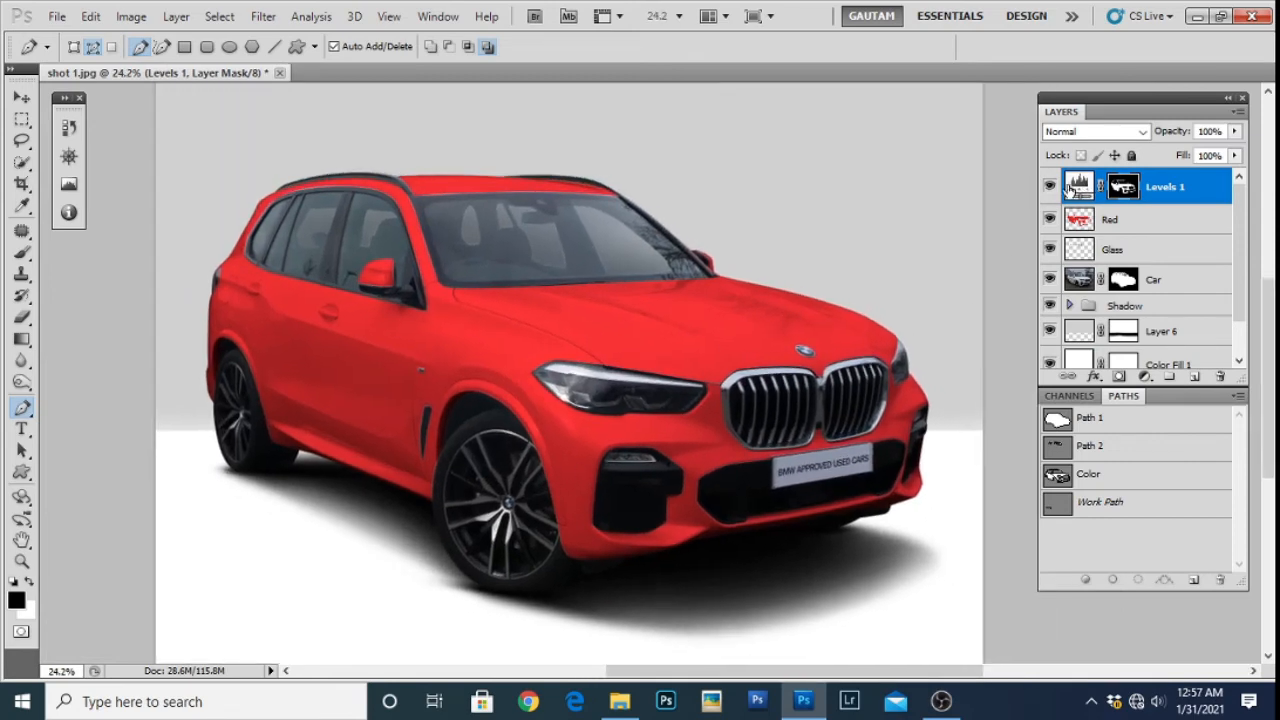
{"action": "left_click", "coordinate": [1049, 186]}
{"action": "left_click", "coordinate": [1049, 186]}
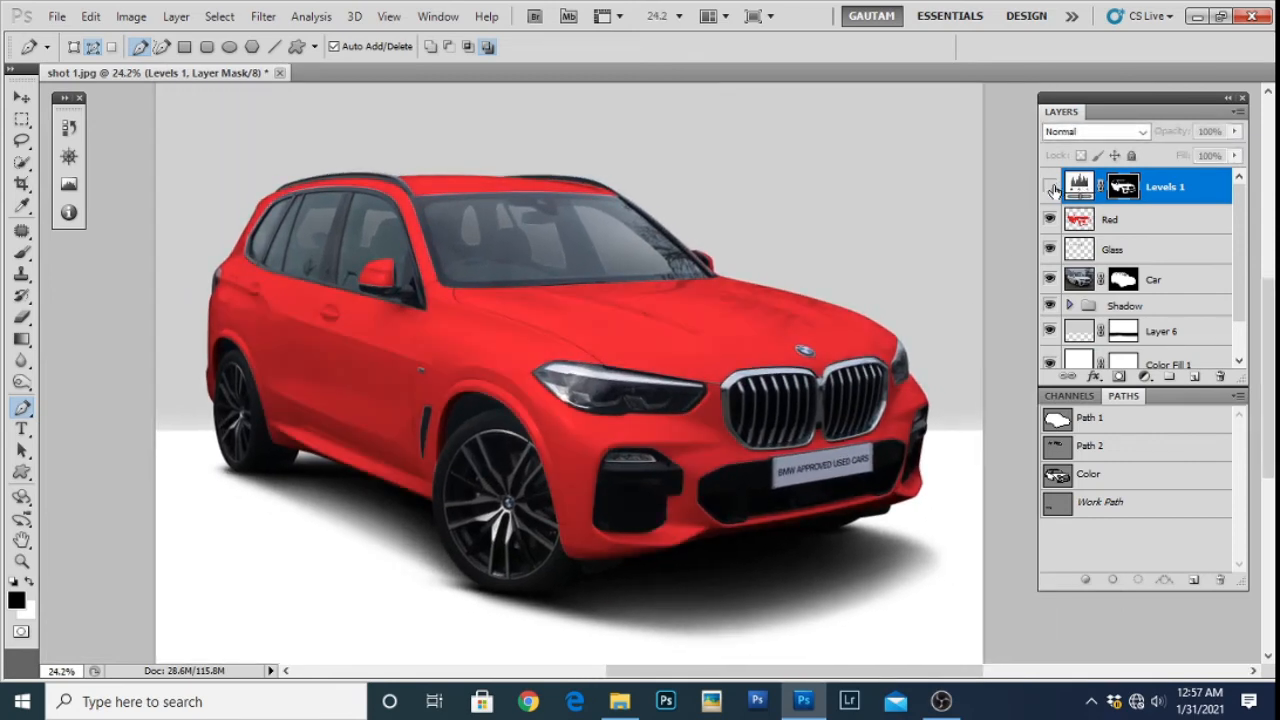
{"action": "left_click", "coordinate": [1049, 186]}
{"action": "left_click", "coordinate": [1049, 186]}
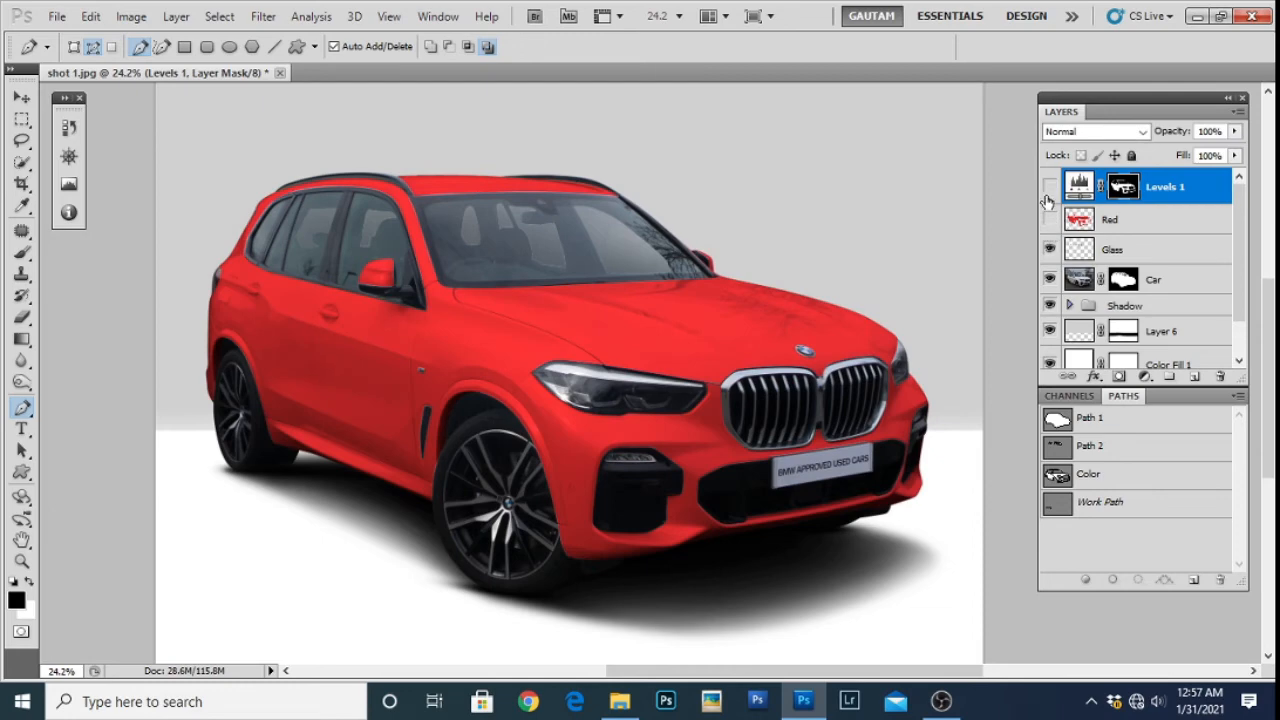
{"action": "left_click", "coordinate": [1047, 194]}
{"action": "left_click", "coordinate": [1049, 219]}
Group the Red and Levels 1 layers, name the group Red, and check its effect by toggling its visibility
{"action": "left_click", "coordinate": [1145, 222], "text": "shift"}
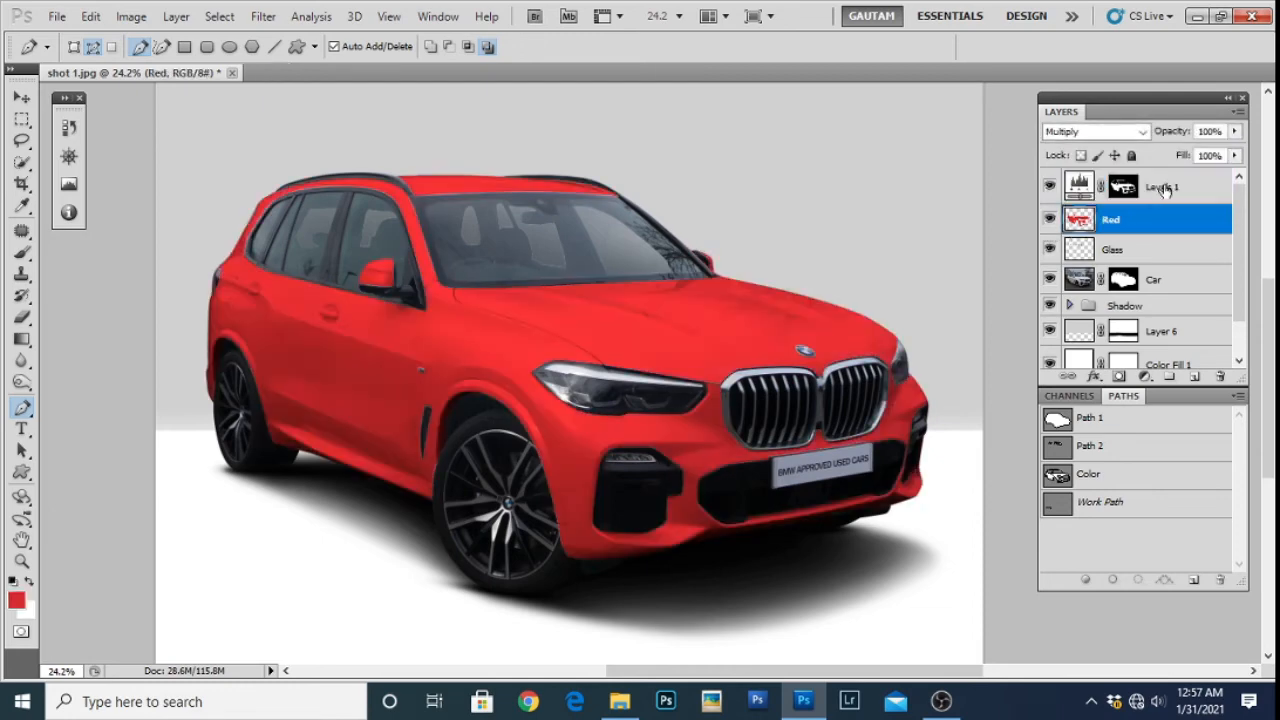
{"action": "key", "text": "ctrl+g"}
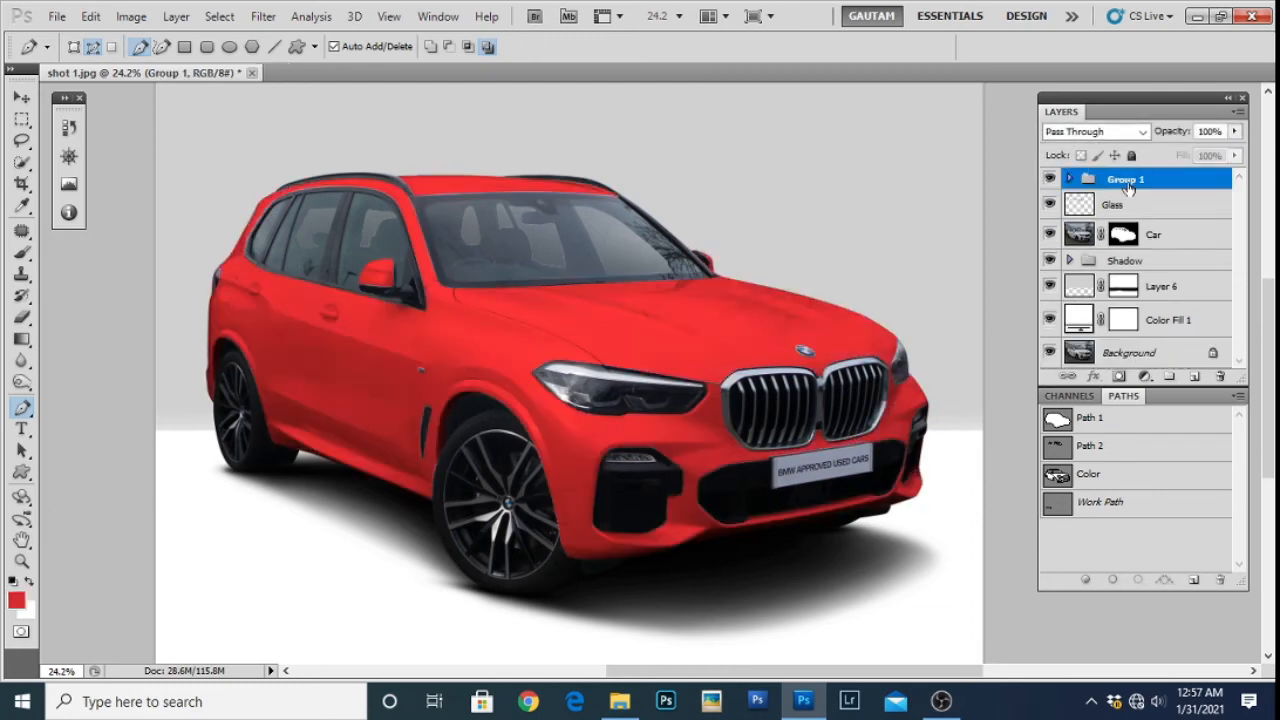
{"action": "double_click", "coordinate": [1127, 179]}
{"action": "type", "text": "Red"}
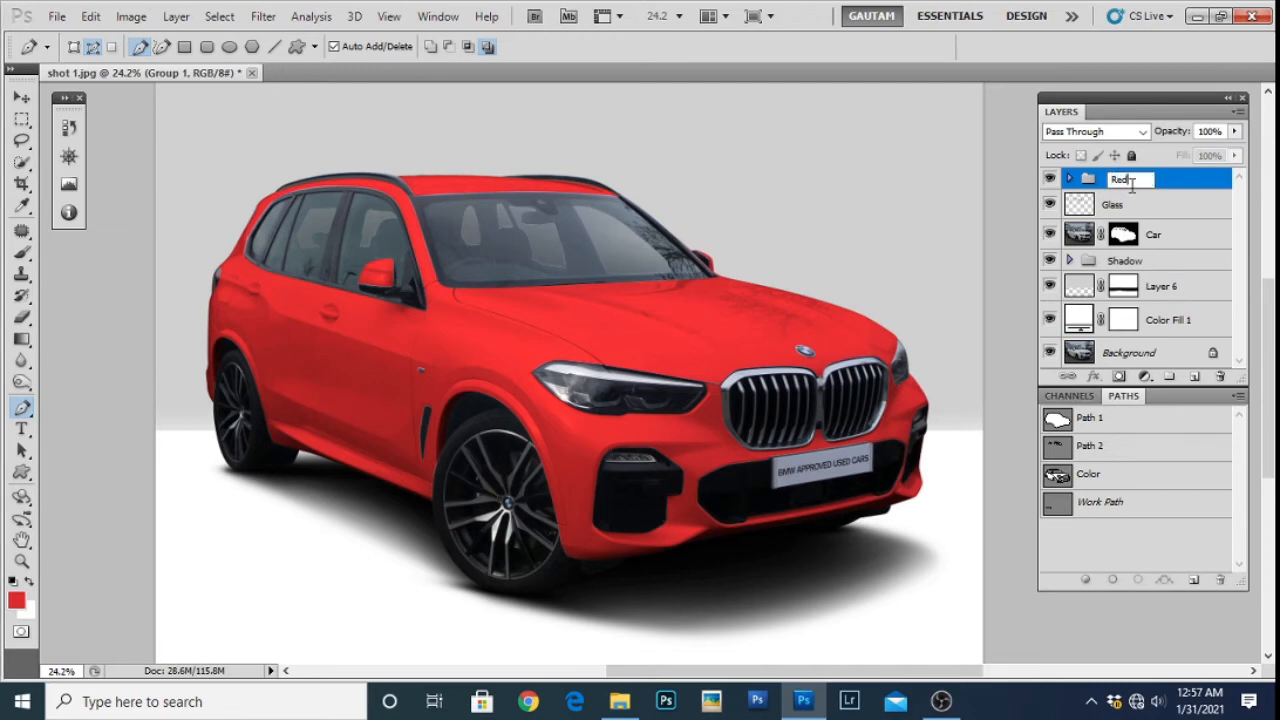
{"action": "key", "text": "Return"}
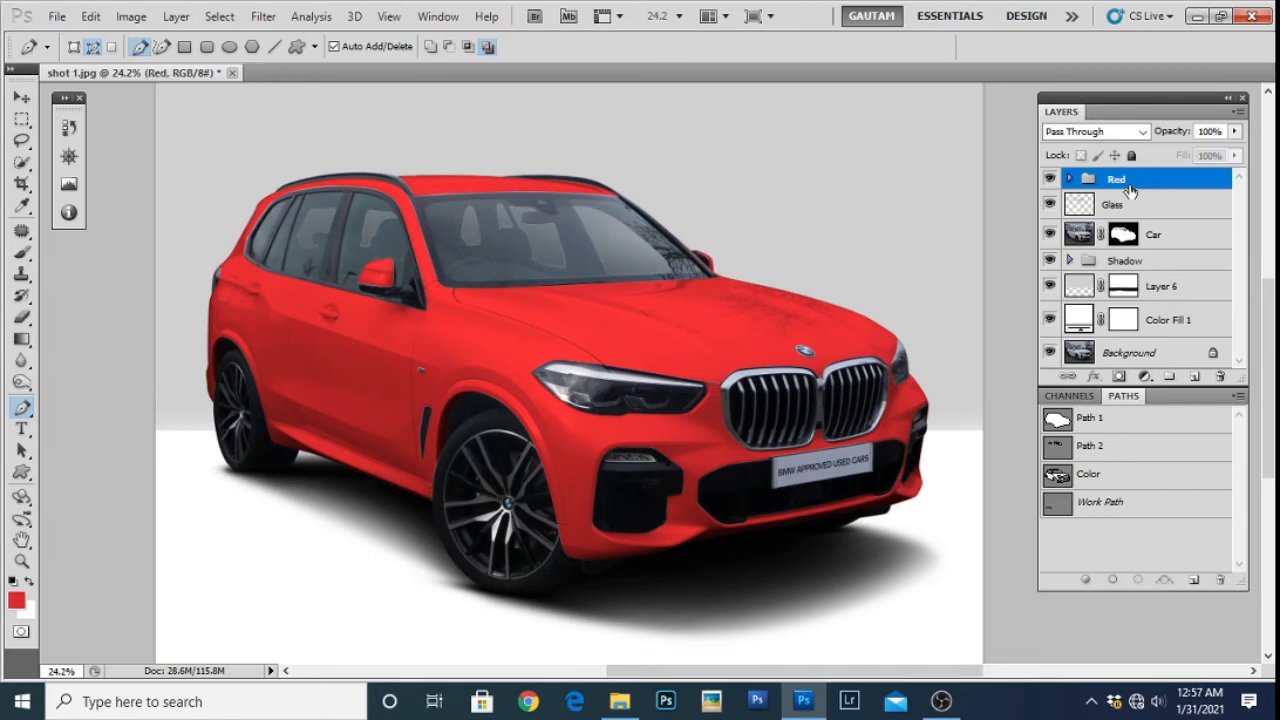
{"action": "left_click", "coordinate": [1050, 180]}
{"action": "left_click", "coordinate": [1050, 179]}
{"action": "left_click", "coordinate": [1050, 179]}
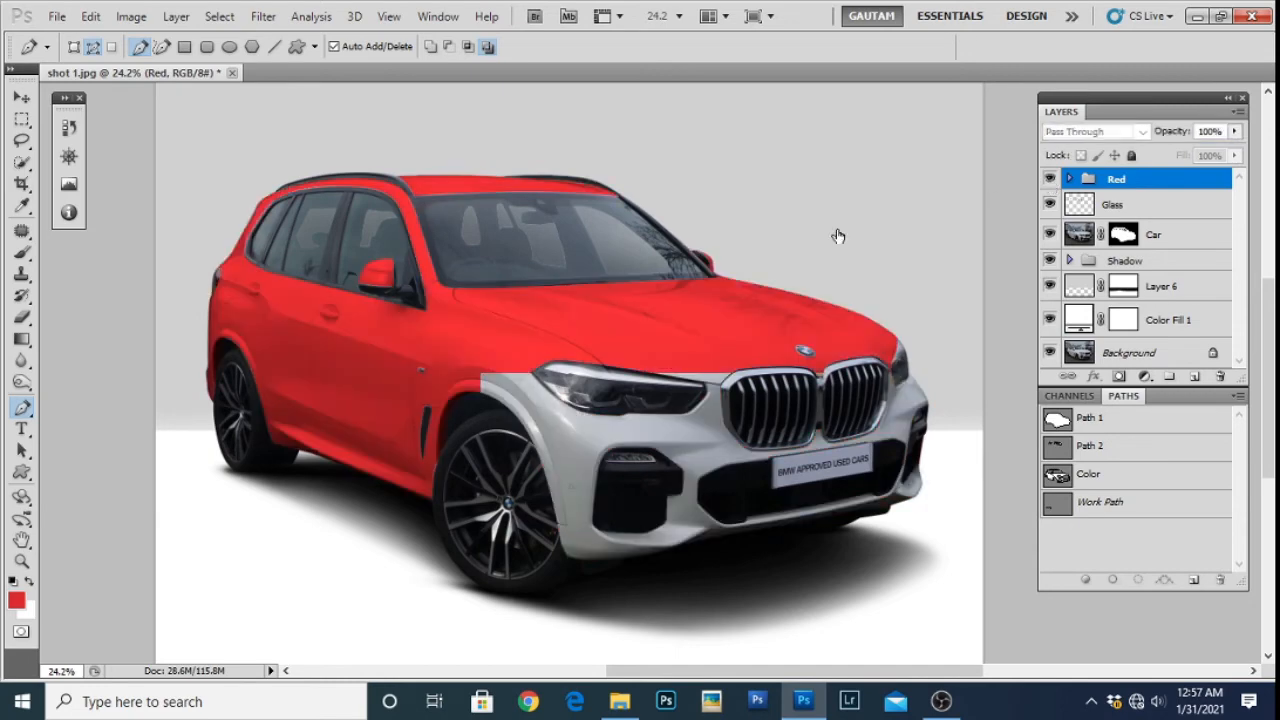
Add a new empty layer above the Red group and hide the group
{"action": "left_click", "coordinate": [1194, 377]}
{"action": "scroll", "coordinate": [729, 320], "scroll_direction": "up", "scroll_amount": 3}
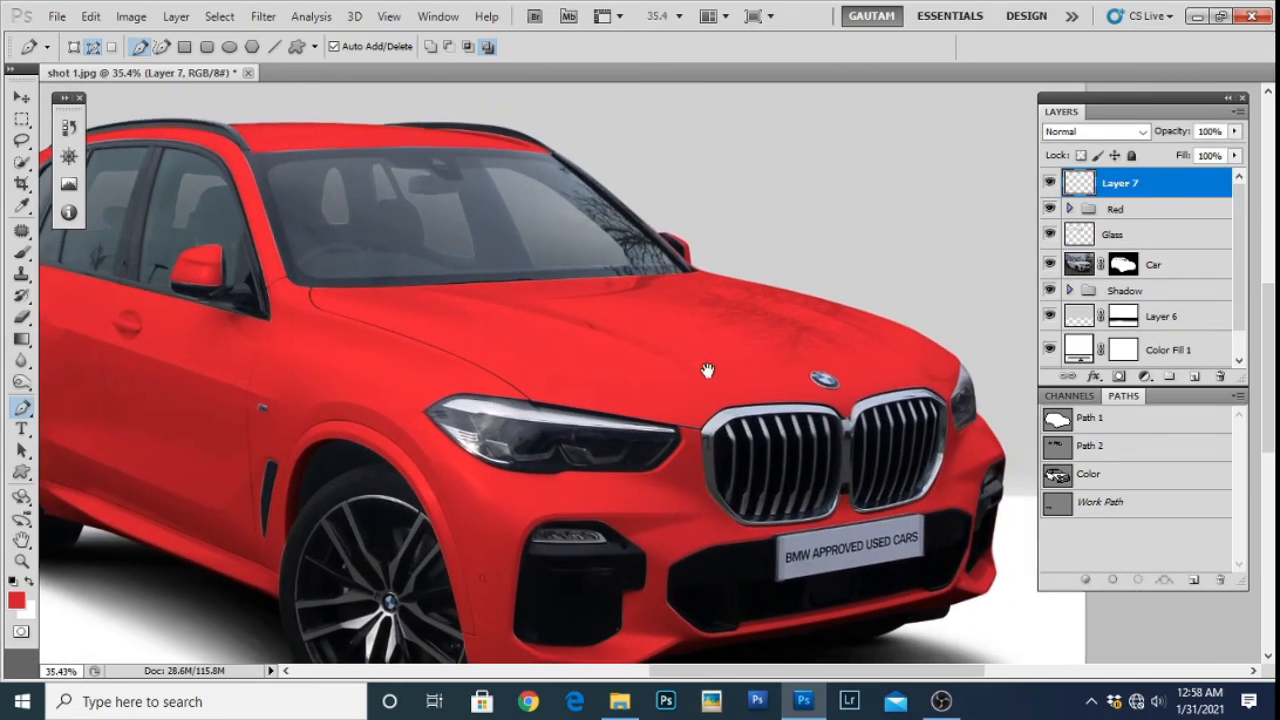
{"action": "left_click", "coordinate": [1050, 209]}
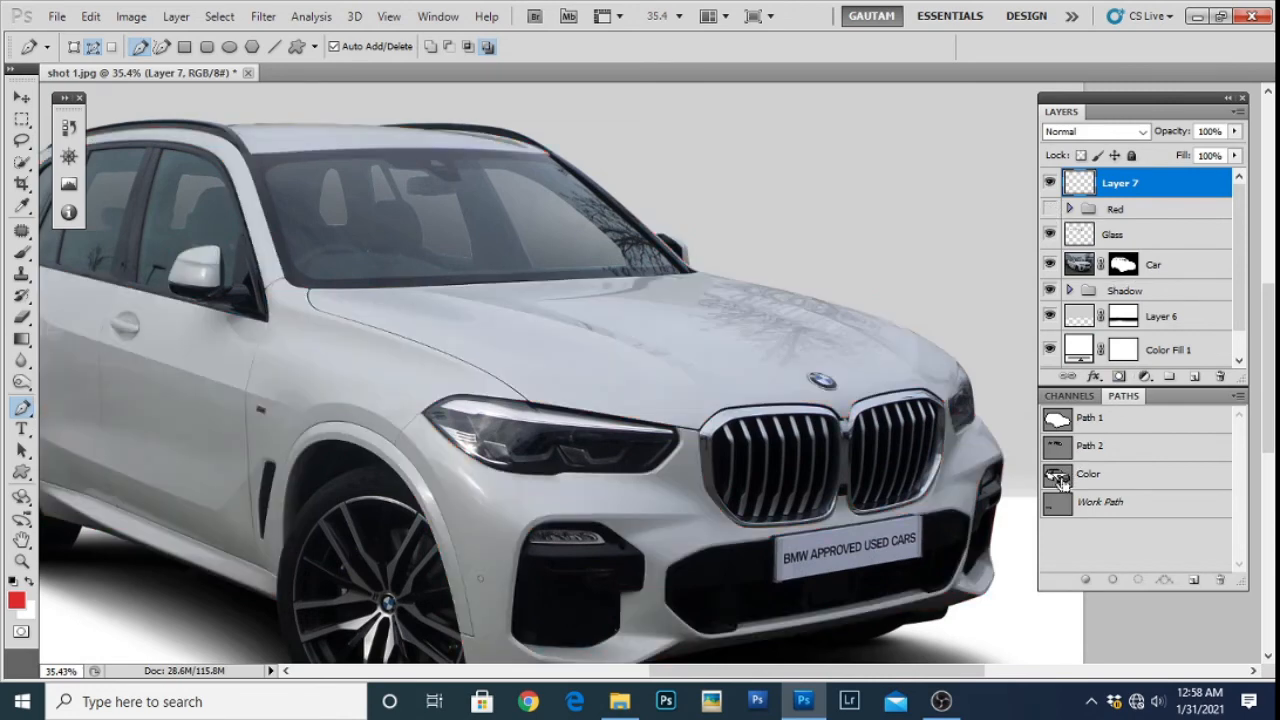
Load the pixels of the Red layer inside the hidden Red group as a selection, keeping the new layer active
{"action": "left_click", "coordinate": [1069, 209]}
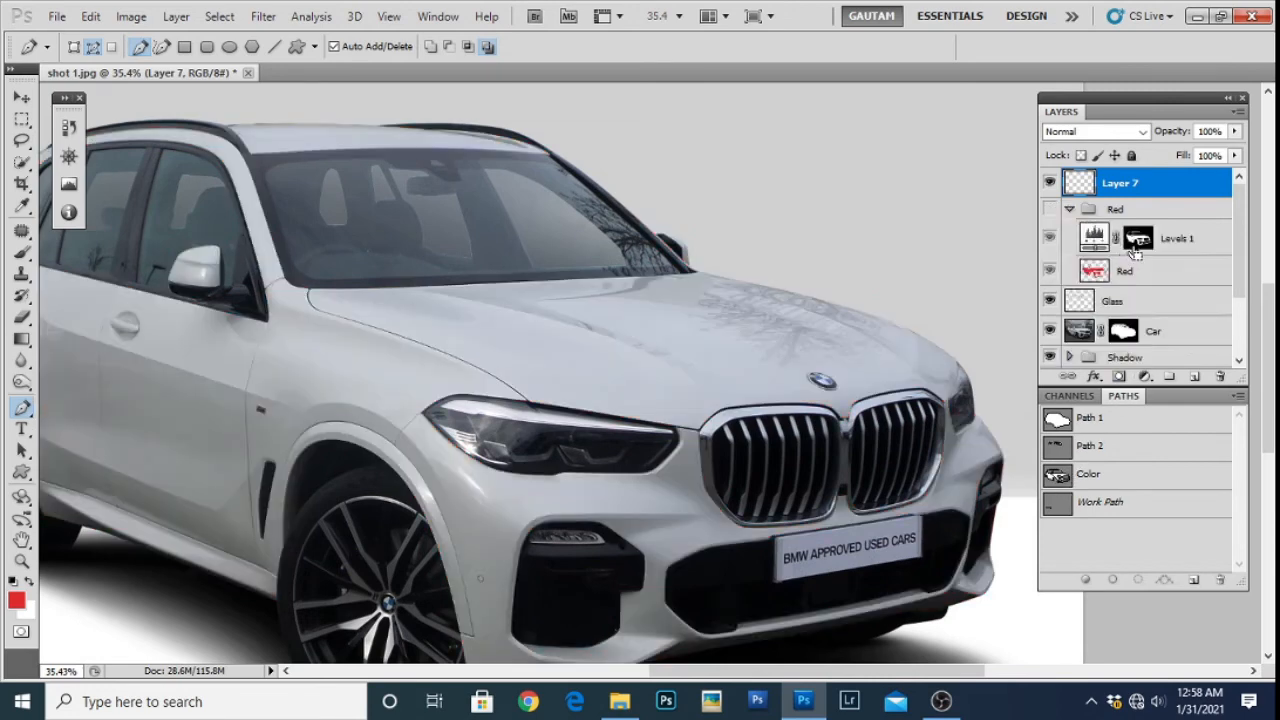
{"action": "left_click", "coordinate": [1094, 270], "text": "ctrl"}
{"action": "left_click", "coordinate": [1069, 209]}
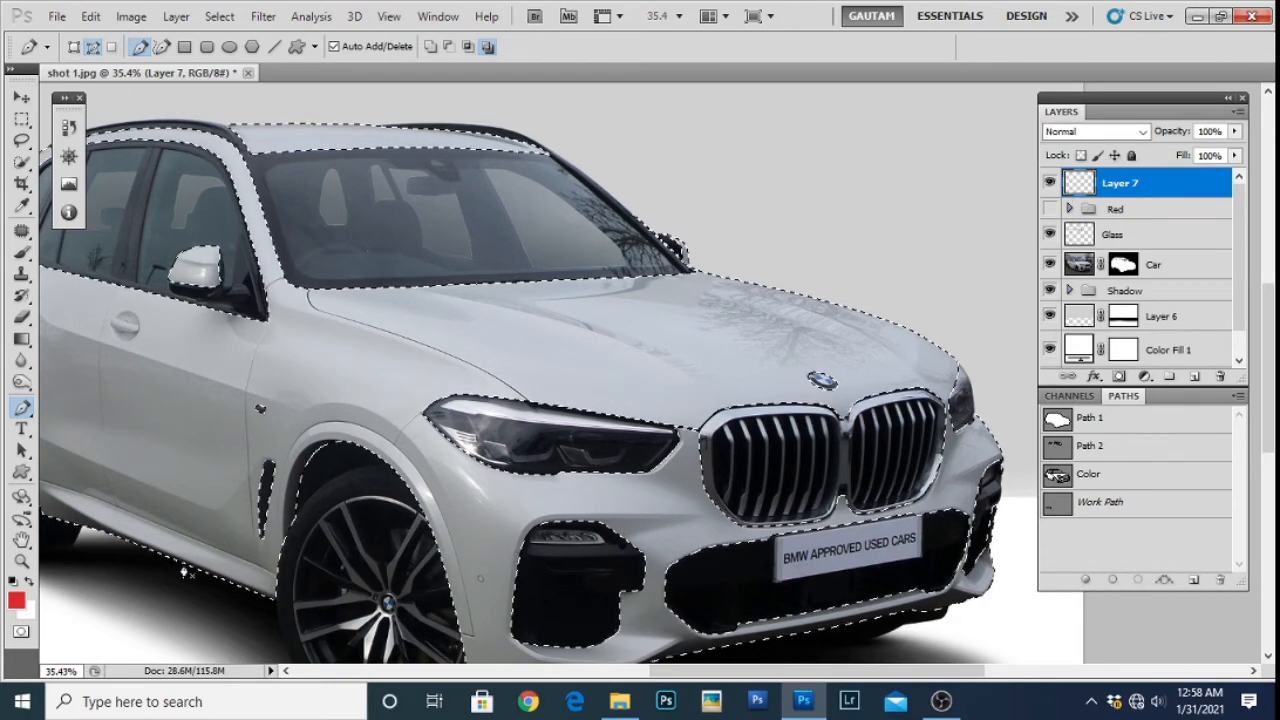
Change the foreground color to a medium green with a hue of about 117°, and return to the Pen tool
{"action": "left_click", "coordinate": [16, 600]}
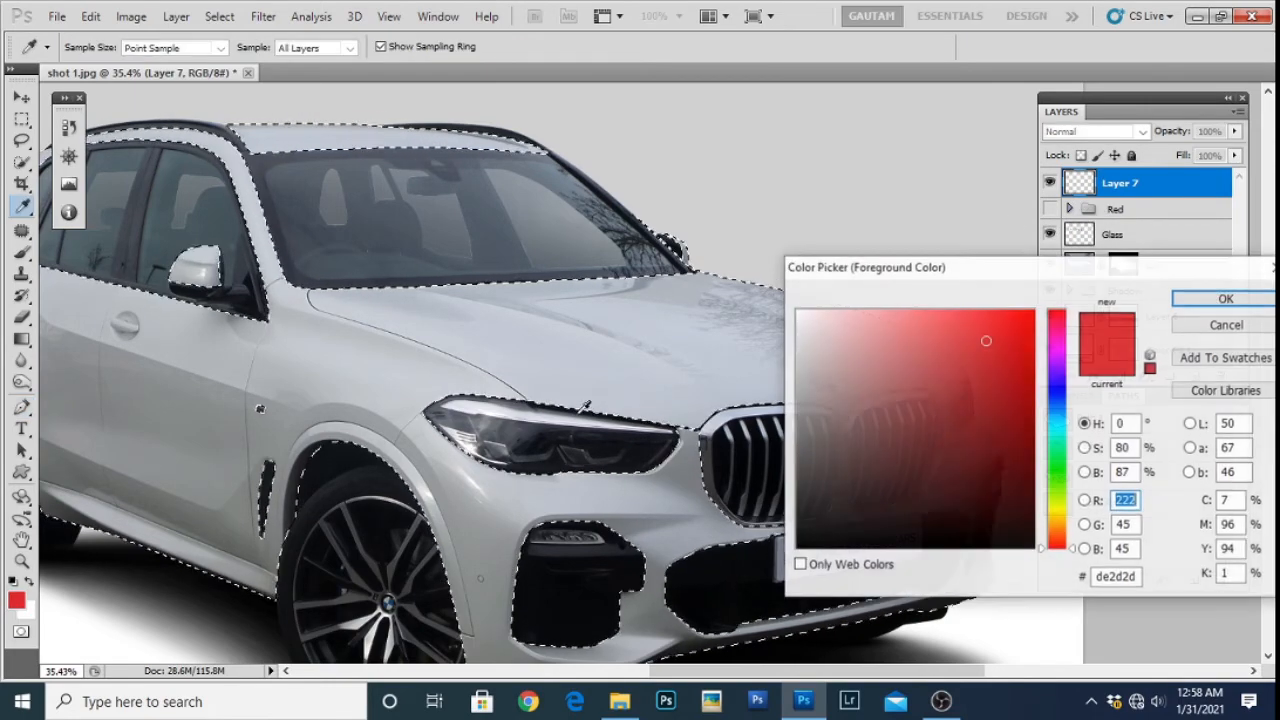
{"action": "left_click", "coordinate": [1056, 470]}
{"action": "left_click_drag", "start_coordinate": [960, 356], "coordinate": [942, 363]}
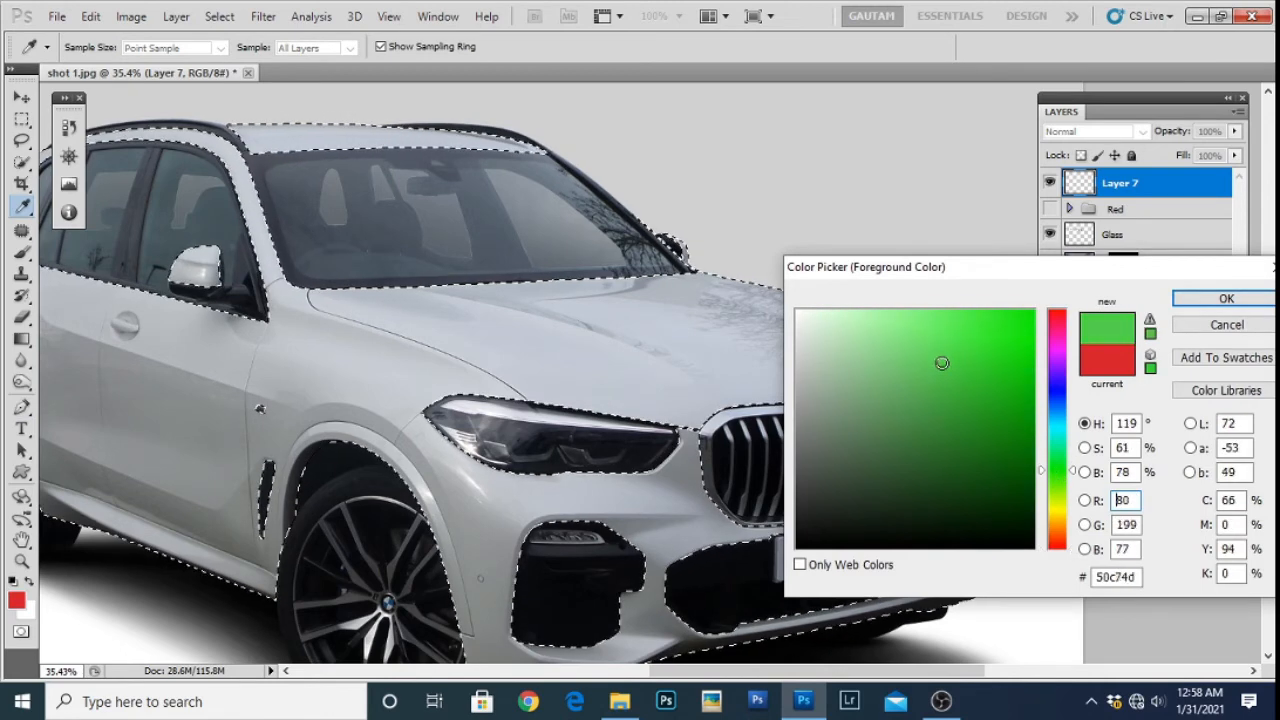
{"action": "left_click", "coordinate": [1050, 474]}
{"action": "left_click_drag", "start_coordinate": [1048, 470], "coordinate": [1047, 468]}
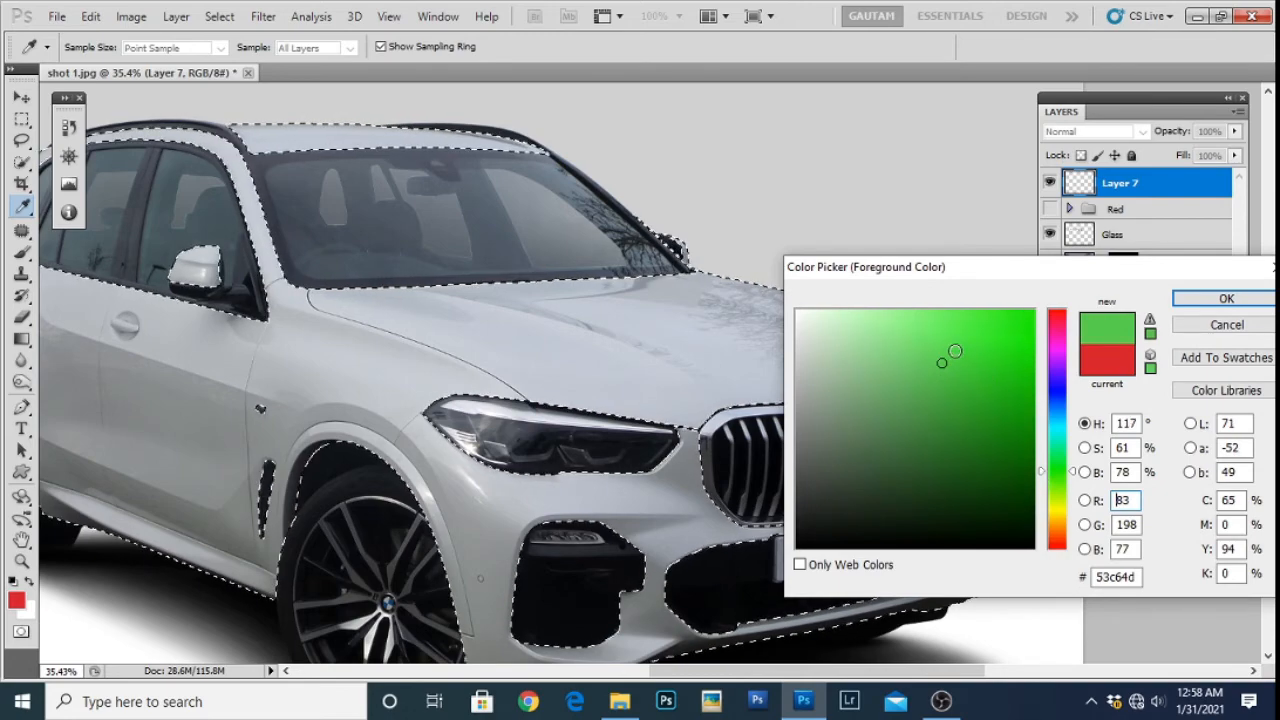
{"action": "left_click_drag", "start_coordinate": [953, 354], "coordinate": [946, 371]}
{"action": "left_click", "coordinate": [1199, 304]}
{"action": "key", "text": "p"}
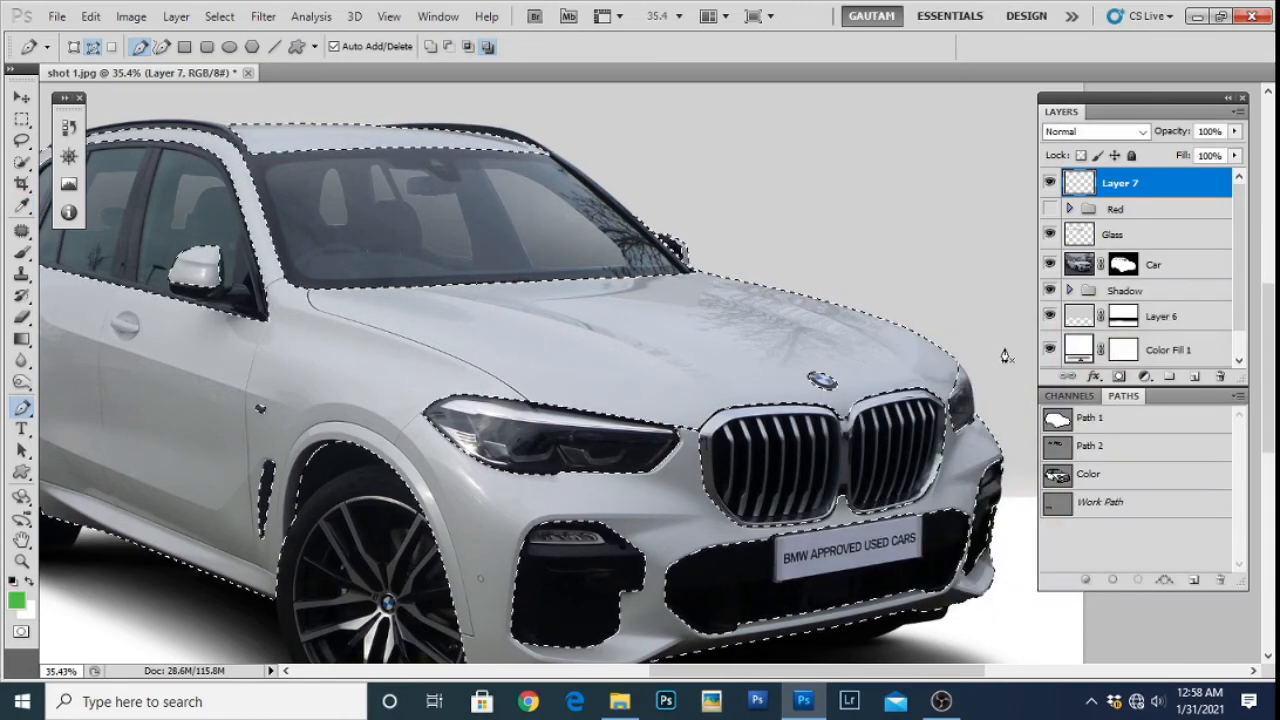
Fill the bodywork selection on the new layer with green, deselect, and set the layer's blend mode to Multiply
{"action": "key", "text": "alt+BackSpace"}
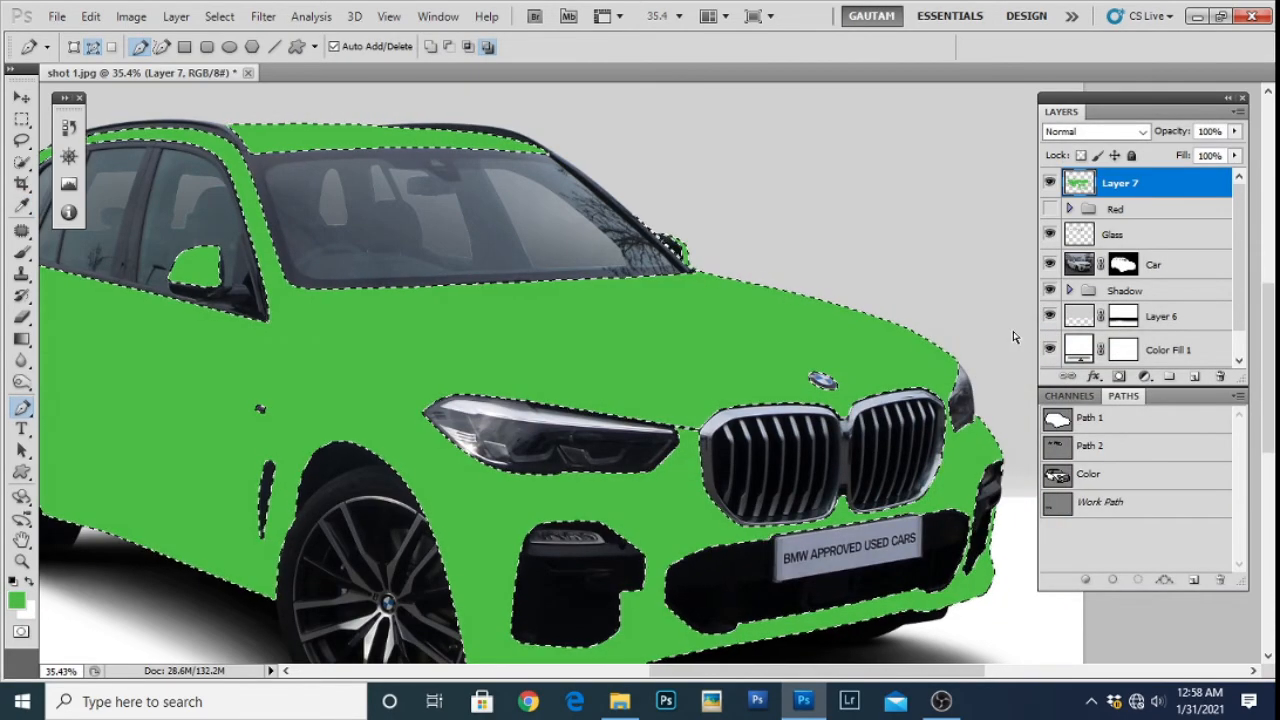
{"action": "key", "text": "ctrl+d"}
{"action": "scroll", "coordinate": [600, 360], "scroll_direction": "down", "scroll_amount": 2}
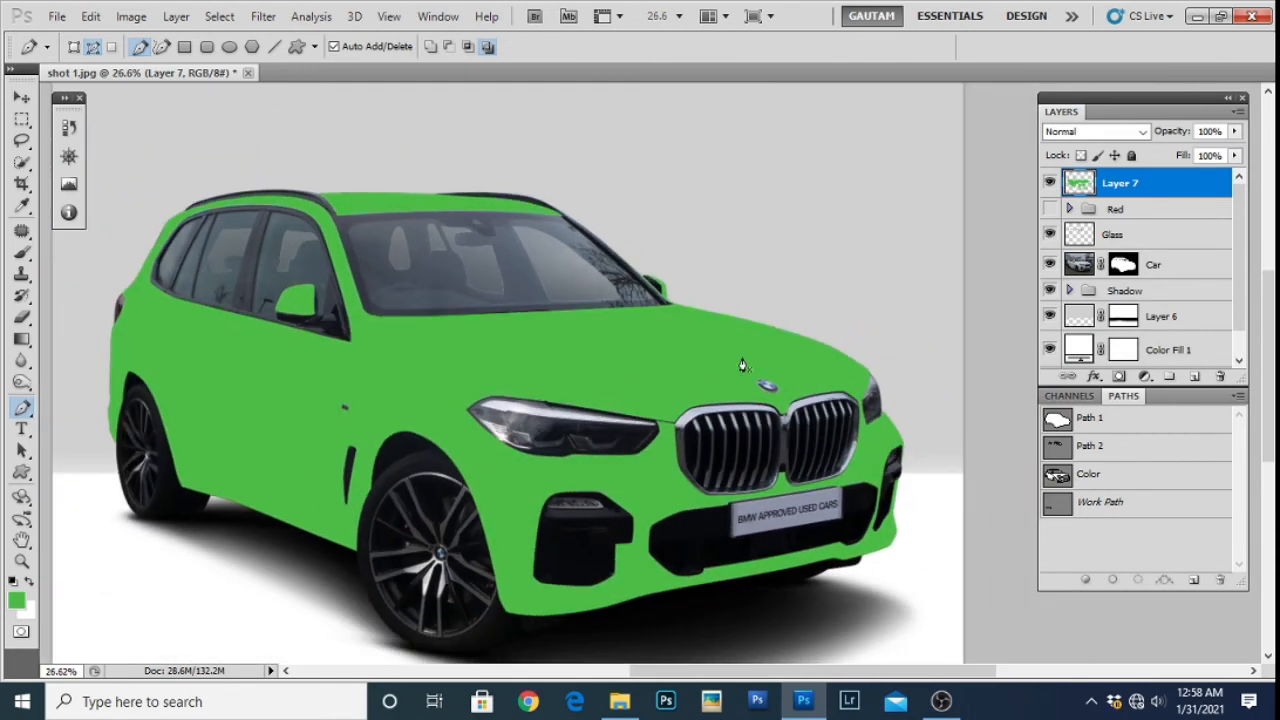
{"action": "left_click", "coordinate": [1098, 132]}
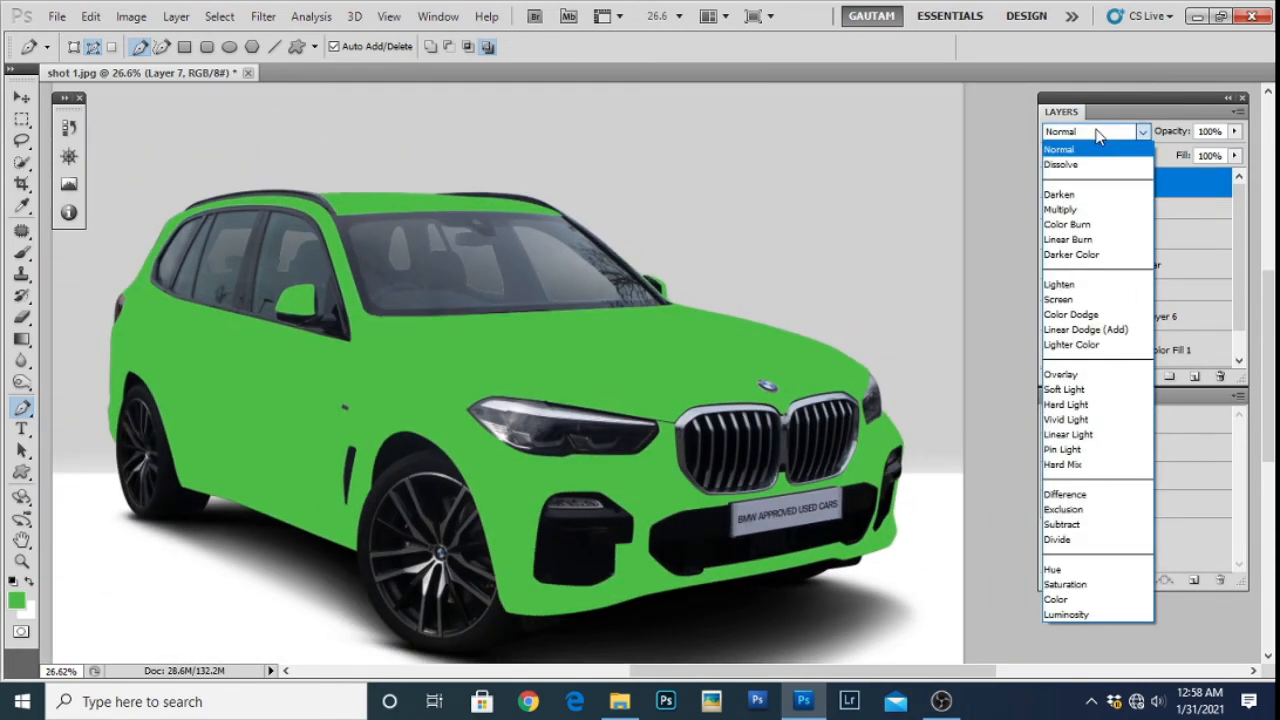
{"action": "left_click", "coordinate": [1062, 209]}
{"action": "left_click_drag", "start_coordinate": [562, 387], "coordinate": [567, 385]}
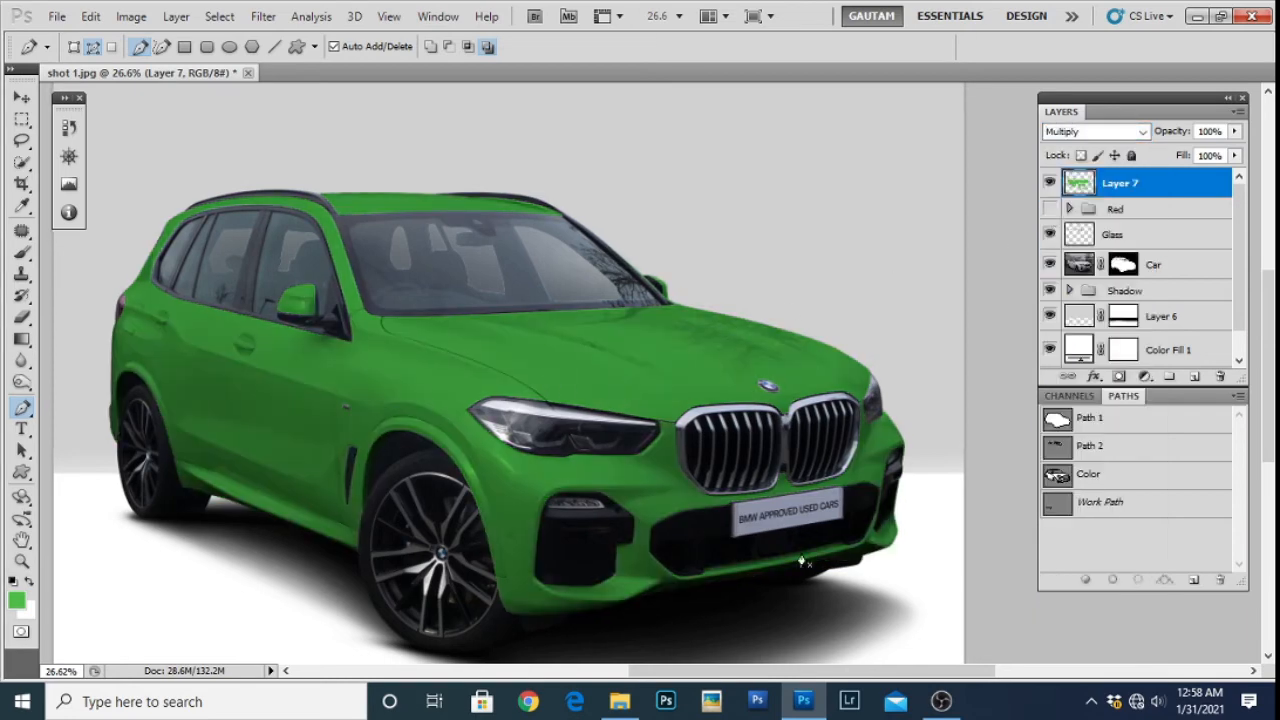
{"action": "scroll", "coordinate": [334, 210], "scroll_direction": "down", "scroll_amount": 1}
{"action": "scroll", "coordinate": [499, 376], "scroll_direction": "up", "scroll_amount": 2}
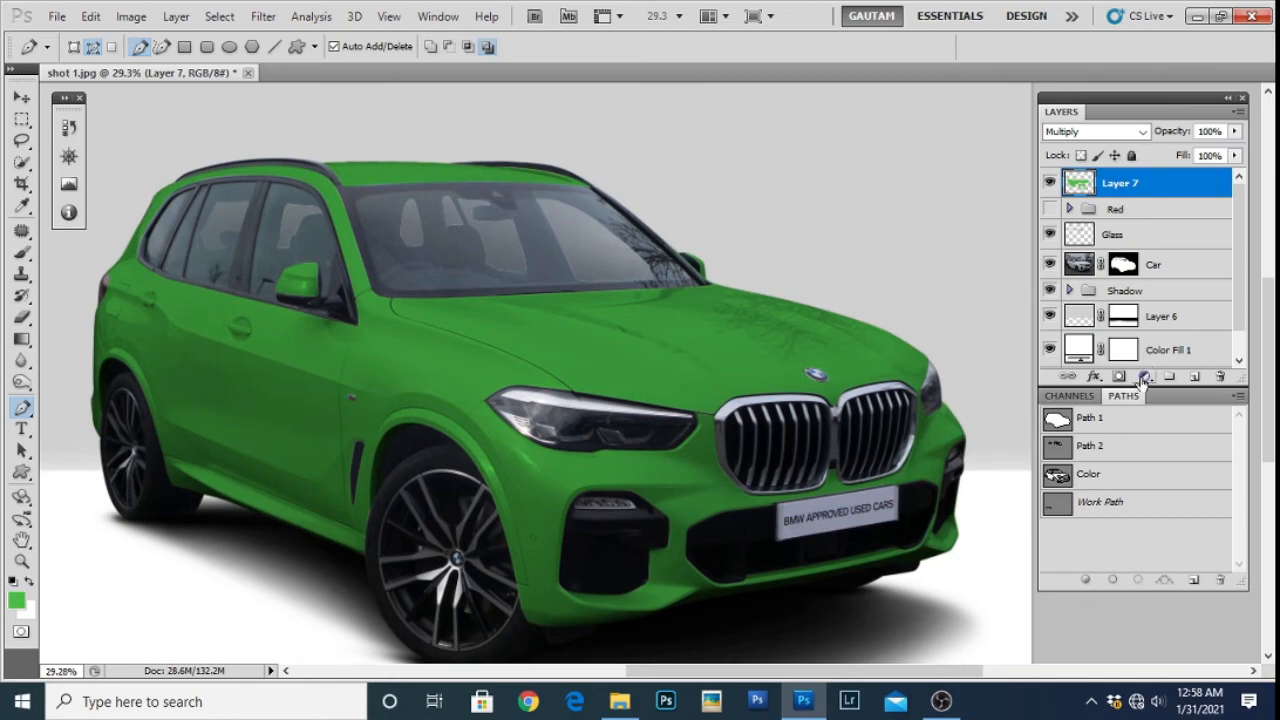
Add a Levels adjustment masked to the green bodywork, with input levels of 5, 1.08 and 190
{"action": "left_click", "coordinate": [1087, 193], "text": "ctrl"}
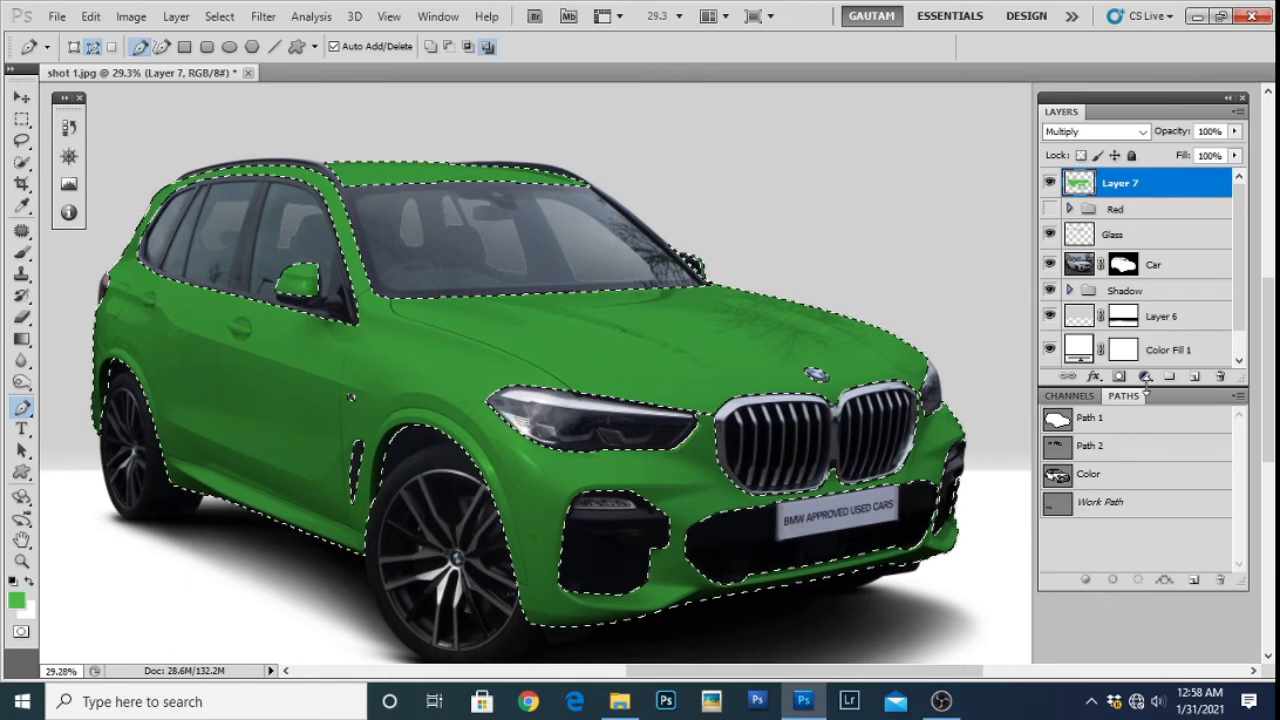
{"action": "left_click", "coordinate": [1145, 377]}
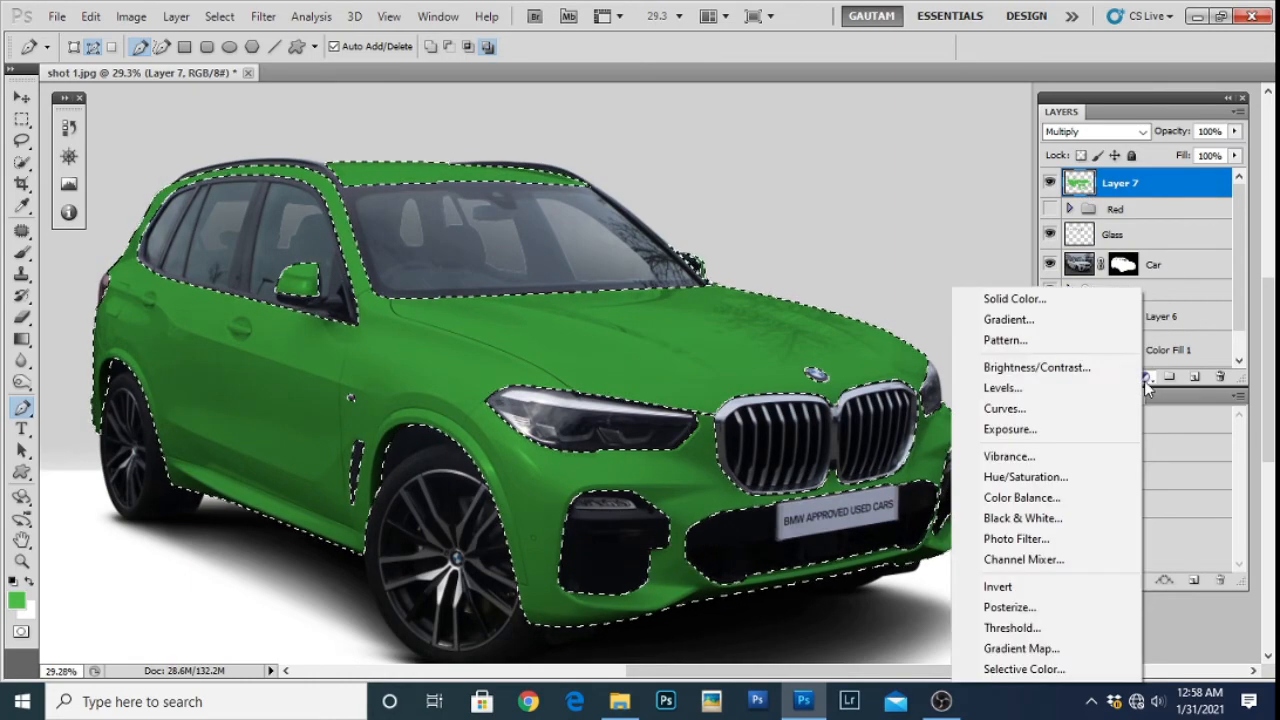
{"action": "left_click", "coordinate": [1002, 387]}
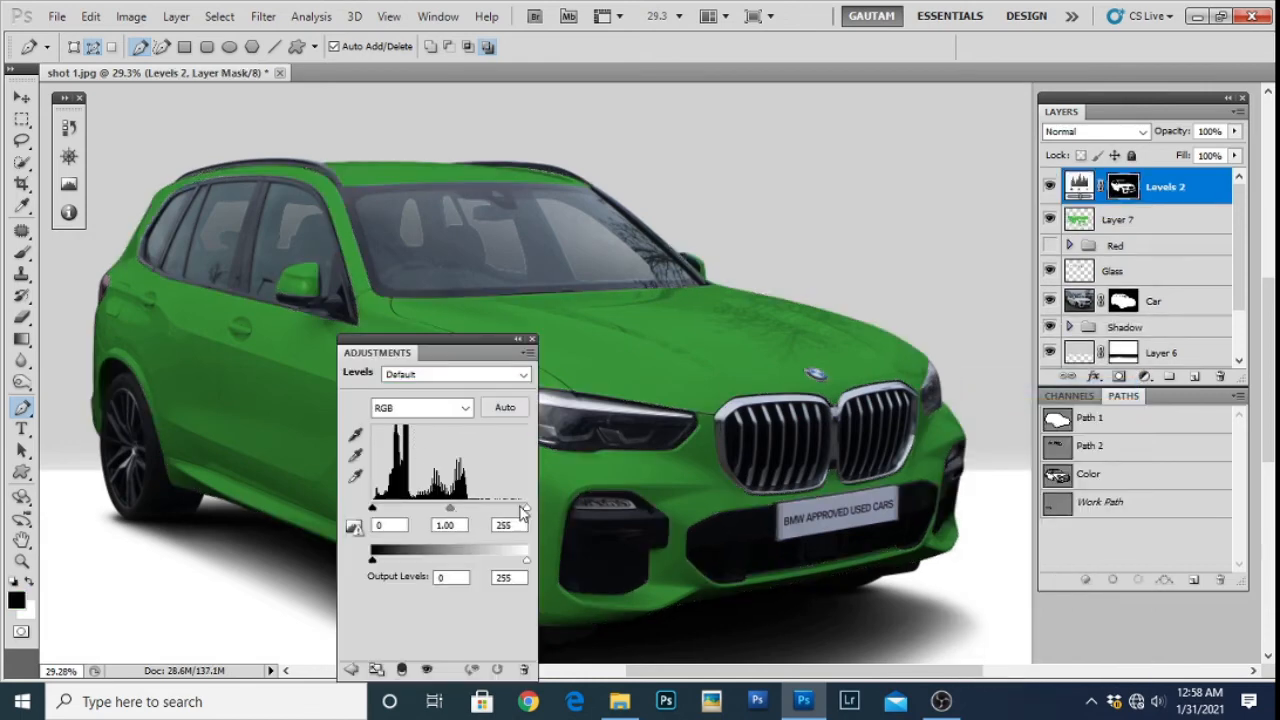
{"action": "left_click_drag", "start_coordinate": [523, 509], "coordinate": [425, 513]}
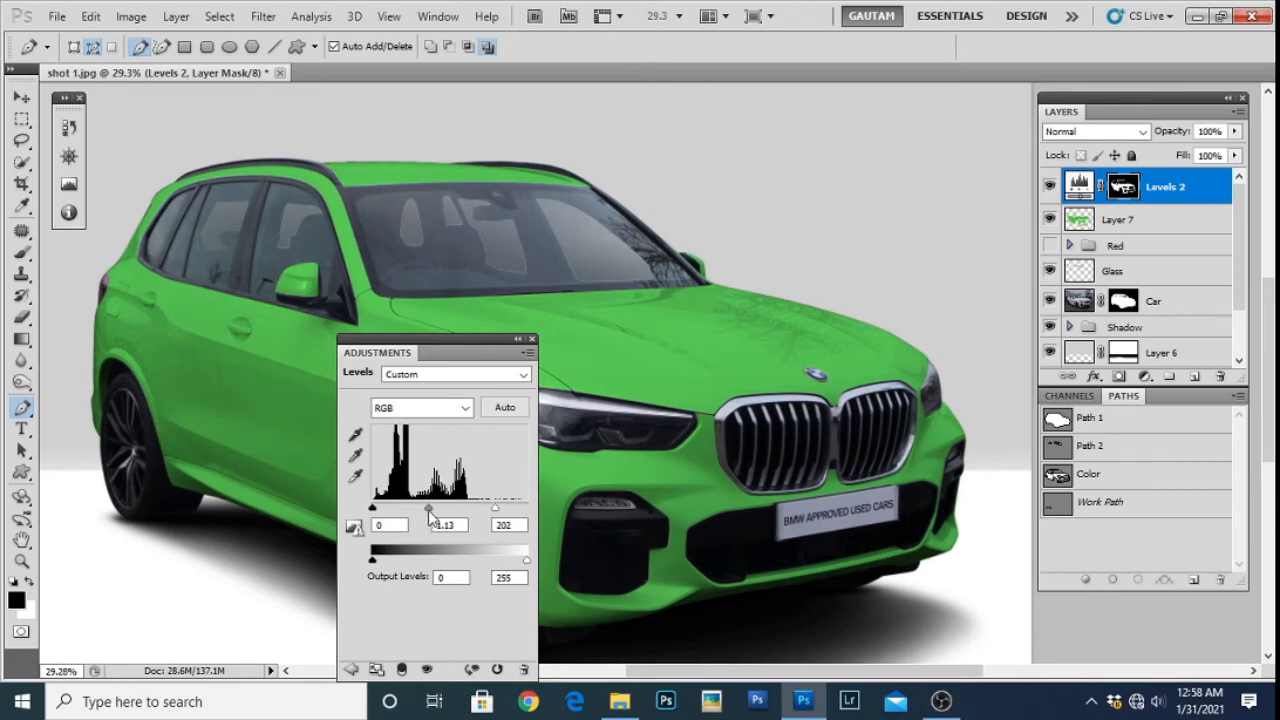
{"action": "left_click_drag", "start_coordinate": [495, 510], "coordinate": [491, 510]}
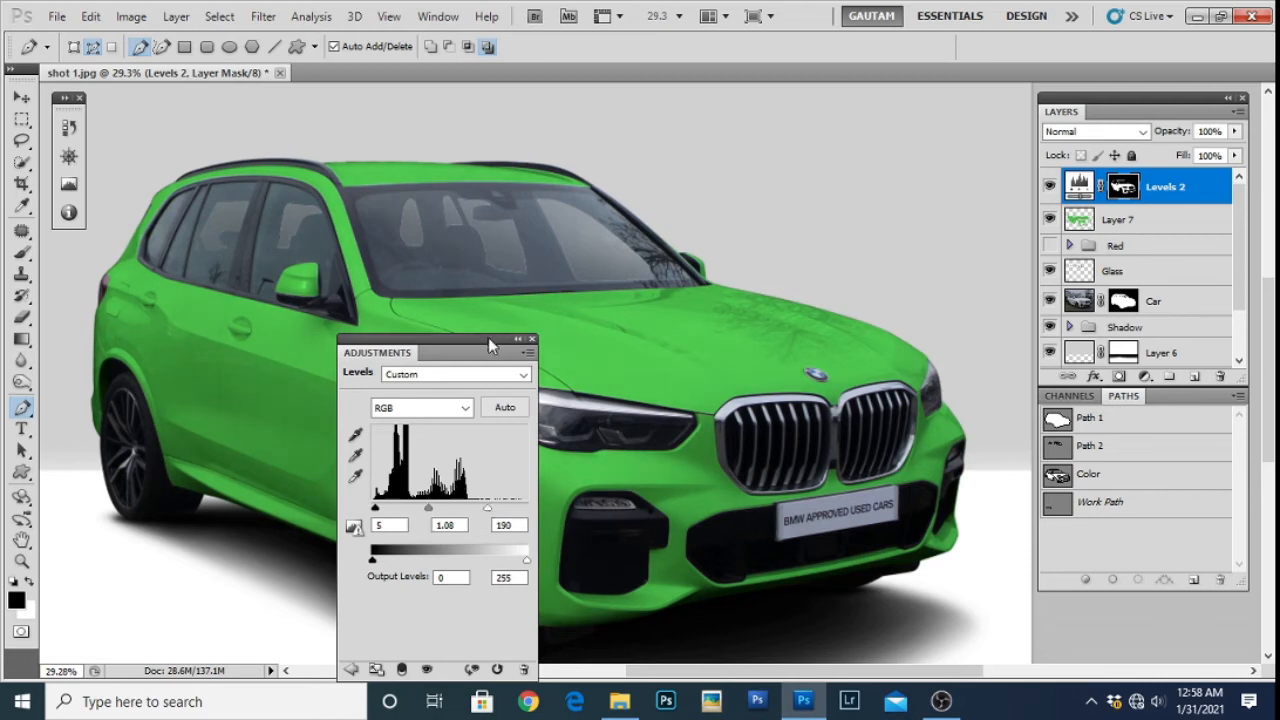
{"action": "left_click_drag", "start_coordinate": [488, 337], "coordinate": [222, 268]}
{"action": "scroll", "coordinate": [740, 434], "scroll_direction": "down", "scroll_amount": 2}
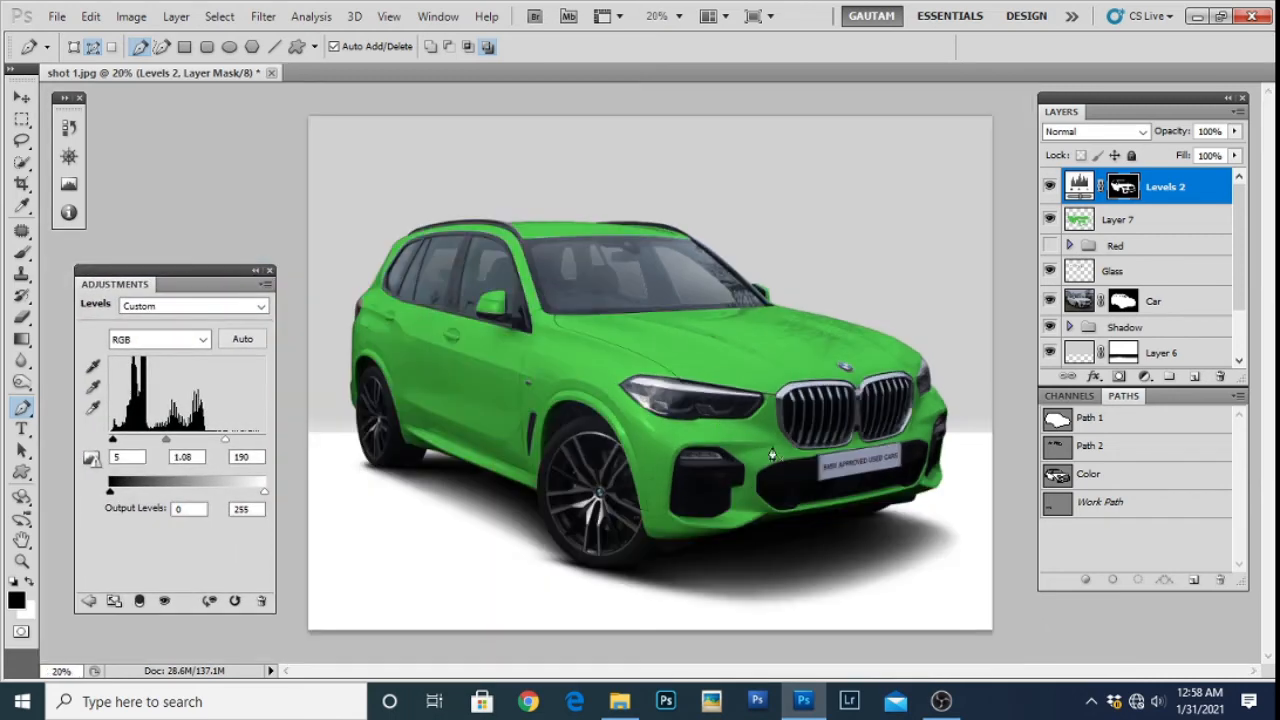
Group the green fill layer with its Levels adjustment and name the group Green
{"action": "left_click", "coordinate": [1149, 224], "text": "shift"}
{"action": "key", "text": "ctrl+g"}
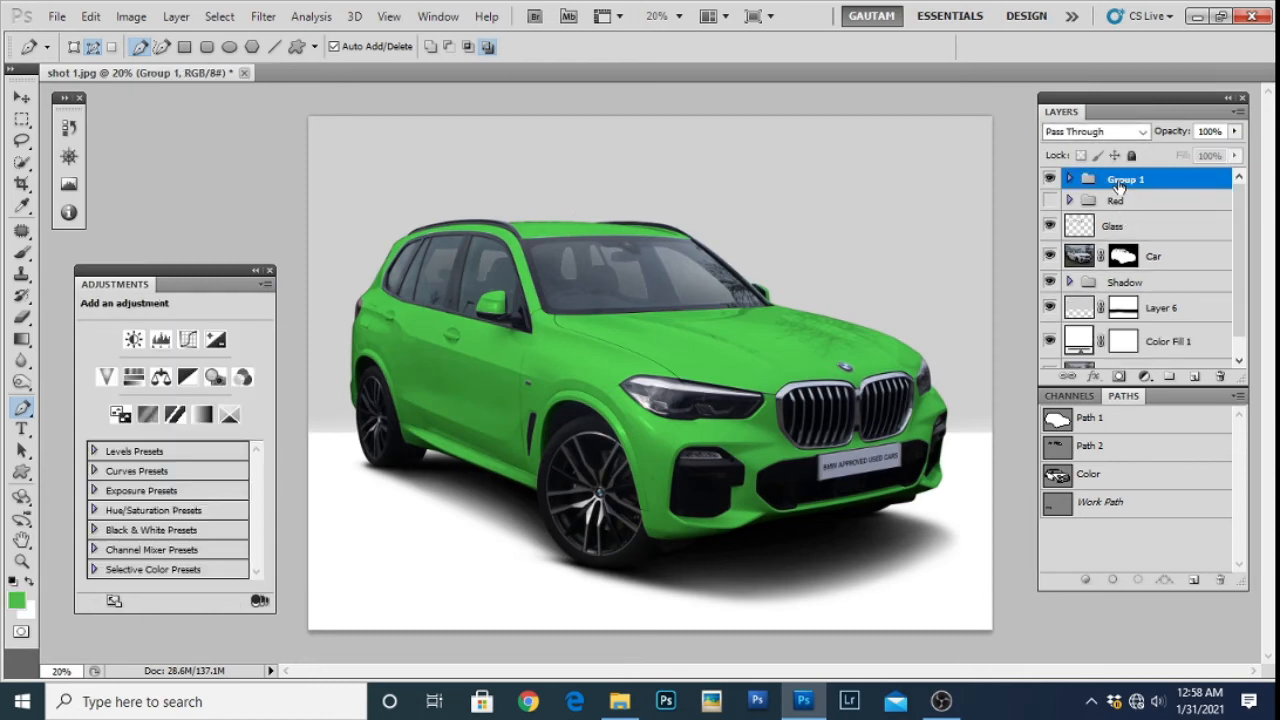
{"action": "double_click", "coordinate": [1124, 180]}
{"action": "type", "text": "Green"}
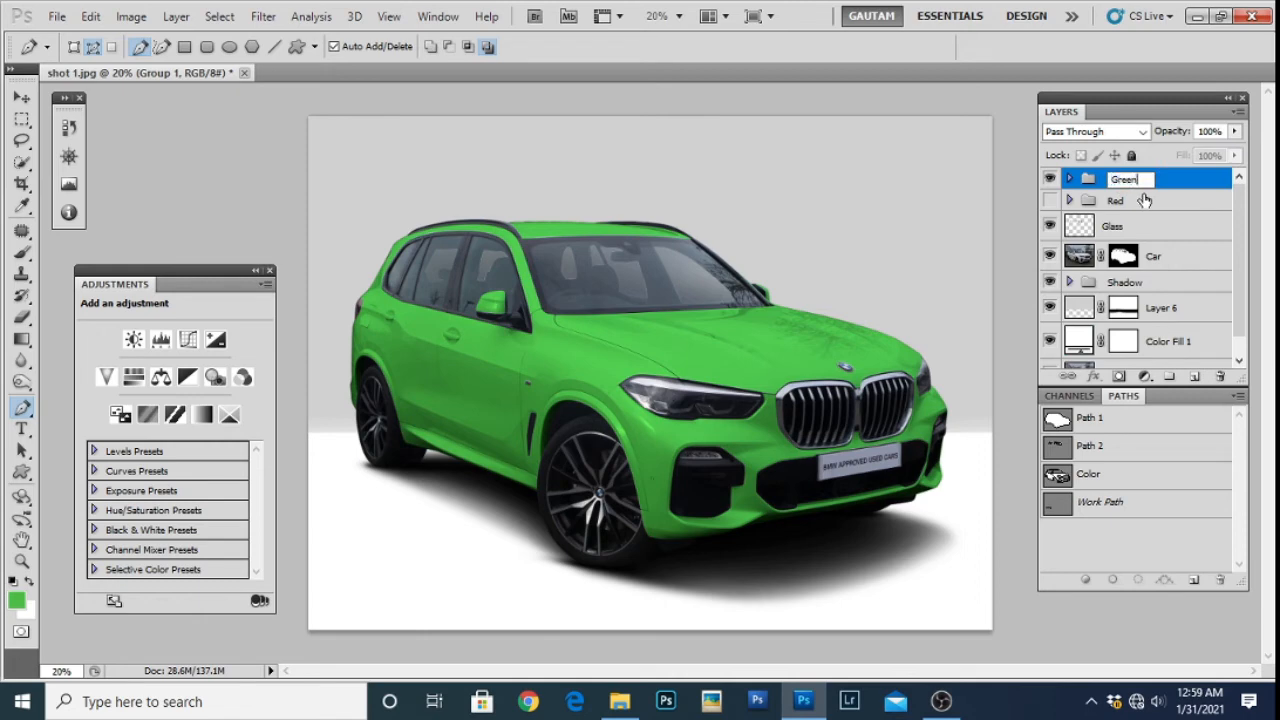
{"action": "key", "text": "Return"}
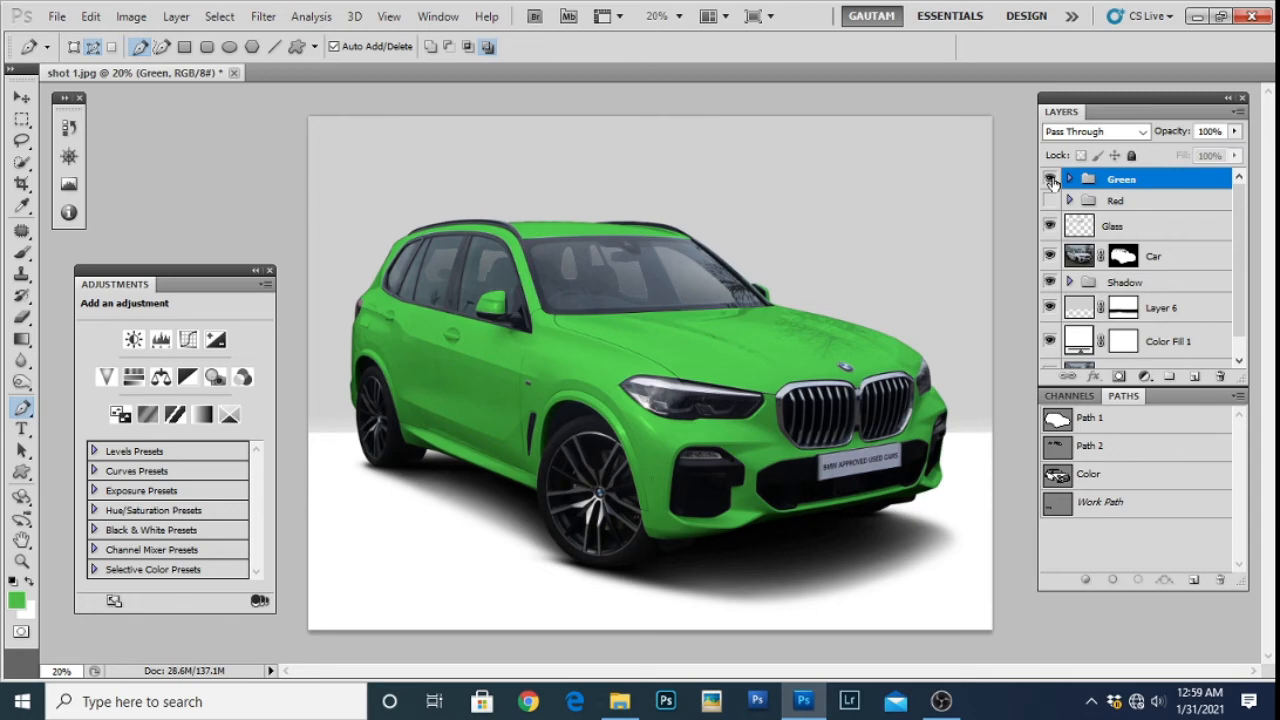
Hide the Green group, and on a new empty layer above it load the group's Levels mask as a selection
{"action": "left_click", "coordinate": [1050, 179]}
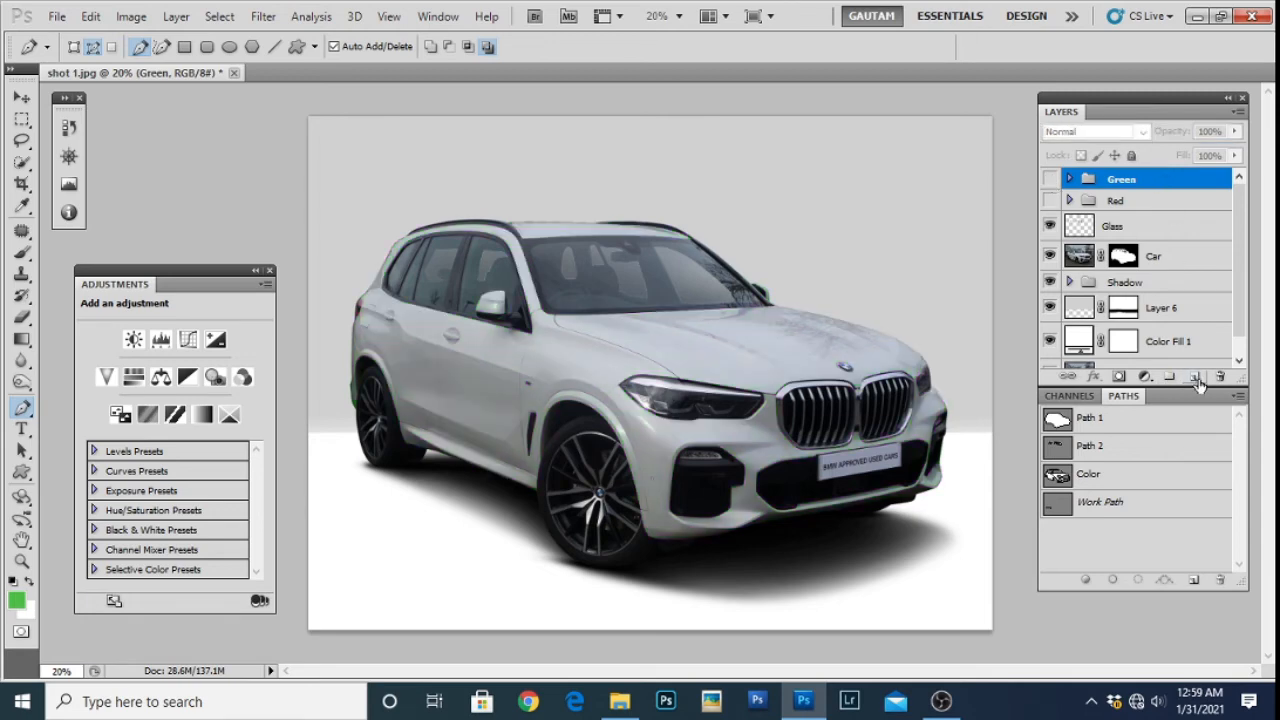
{"action": "left_click", "coordinate": [1195, 377]}
{"action": "left_click", "coordinate": [1070, 209]}
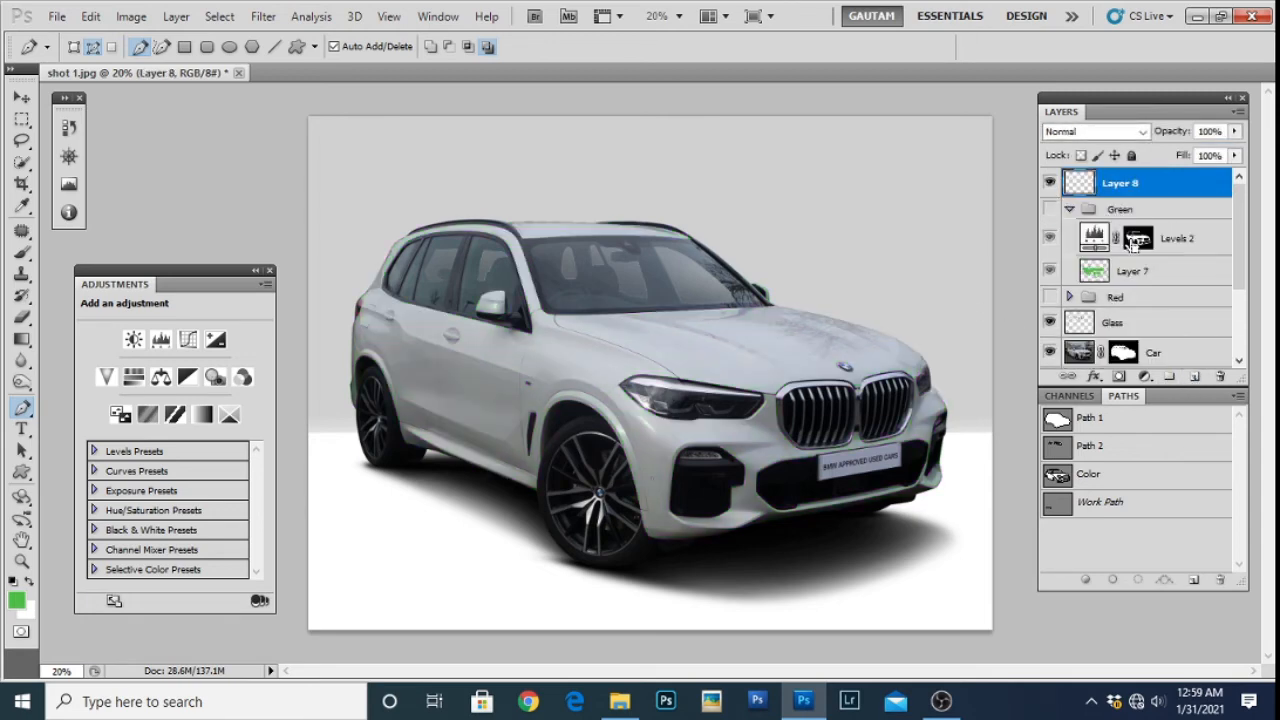
{"action": "left_click", "coordinate": [1130, 242], "text": "ctrl"}
{"action": "left_click", "coordinate": [1070, 209]}
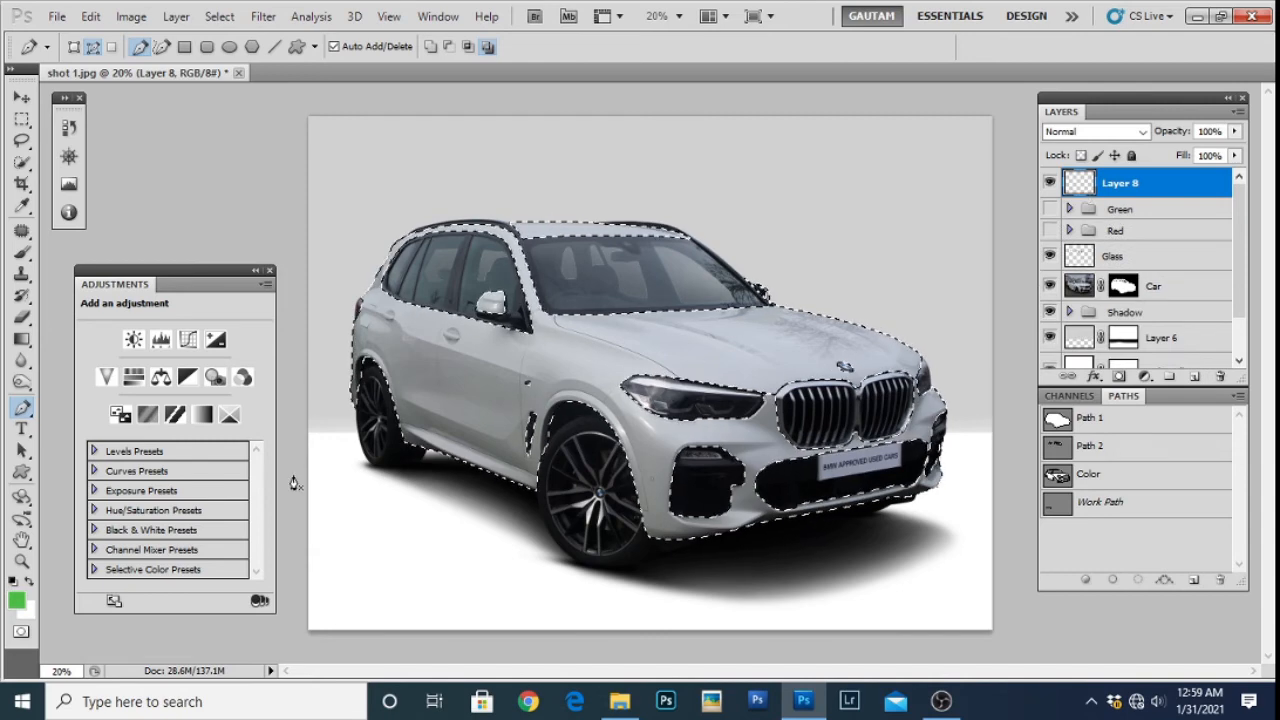
Change the foreground color from green to a strong medium blue
{"action": "left_click", "coordinate": [16, 601]}
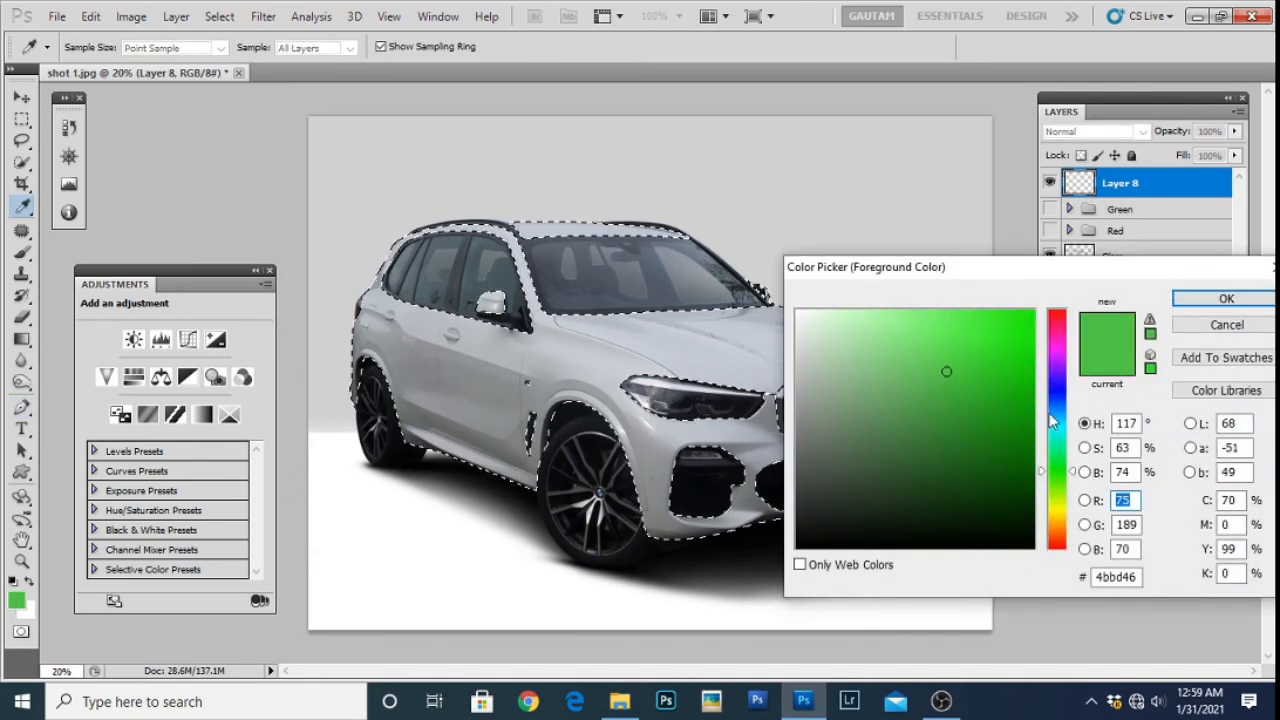
{"action": "left_click_drag", "start_coordinate": [1056, 395], "coordinate": [1058, 405]}
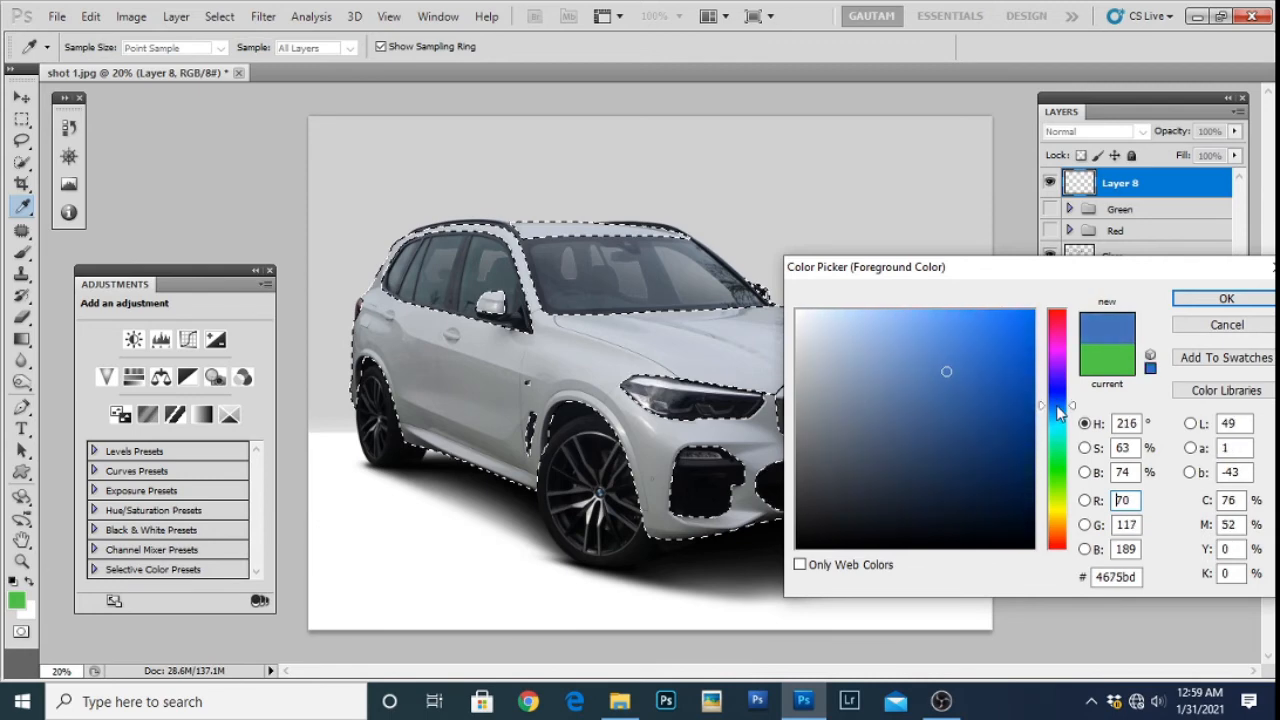
{"action": "left_click_drag", "start_coordinate": [946, 374], "coordinate": [943, 367]}
{"action": "mouse_move", "coordinate": [1062, 420]}
{"action": "left_mouse_down"}
{"action": "mouse_move", "coordinate": [1058, 388]}
{"action": "mouse_move", "coordinate": [1045, 409]}
{"action": "left_mouse_up"}
{"action": "left_click", "coordinate": [951, 371]}
{"action": "left_click_drag", "start_coordinate": [960, 384], "coordinate": [964, 377]}
{"action": "left_click_drag", "start_coordinate": [1048, 415], "coordinate": [1044, 413]}
{"action": "left_click_drag", "start_coordinate": [966, 373], "coordinate": [1001, 368]}
{"action": "left_click_drag", "start_coordinate": [1043, 417], "coordinate": [1044, 419]}
{"action": "left_click_drag", "start_coordinate": [1003, 369], "coordinate": [1018, 376]}
{"action": "left_click", "coordinate": [1226, 298]}
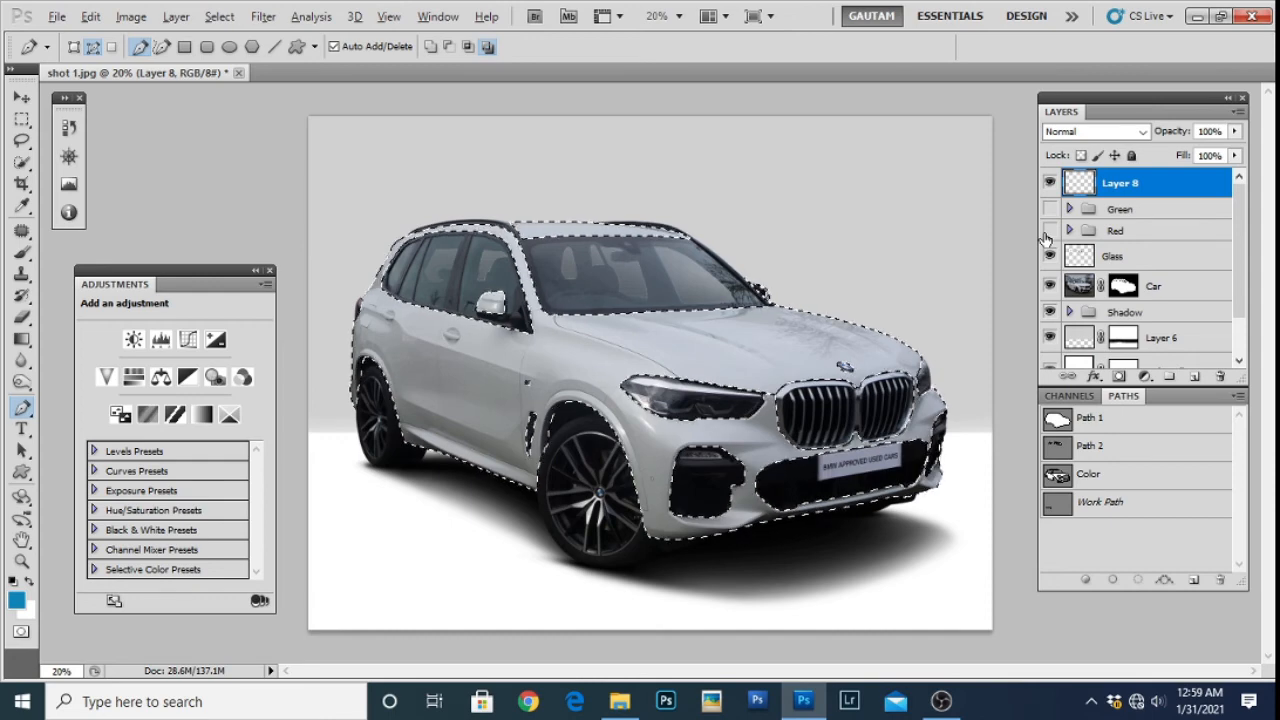
Fill the bodywork selection on the new layer with blue, deselect, and set the layer's blend mode to Multiply
{"action": "key", "text": "alt+BackSpace"}
{"action": "key", "text": "ctrl+d"}
{"action": "scroll", "coordinate": [797, 393], "scroll_direction": "up", "scroll_amount": 3}
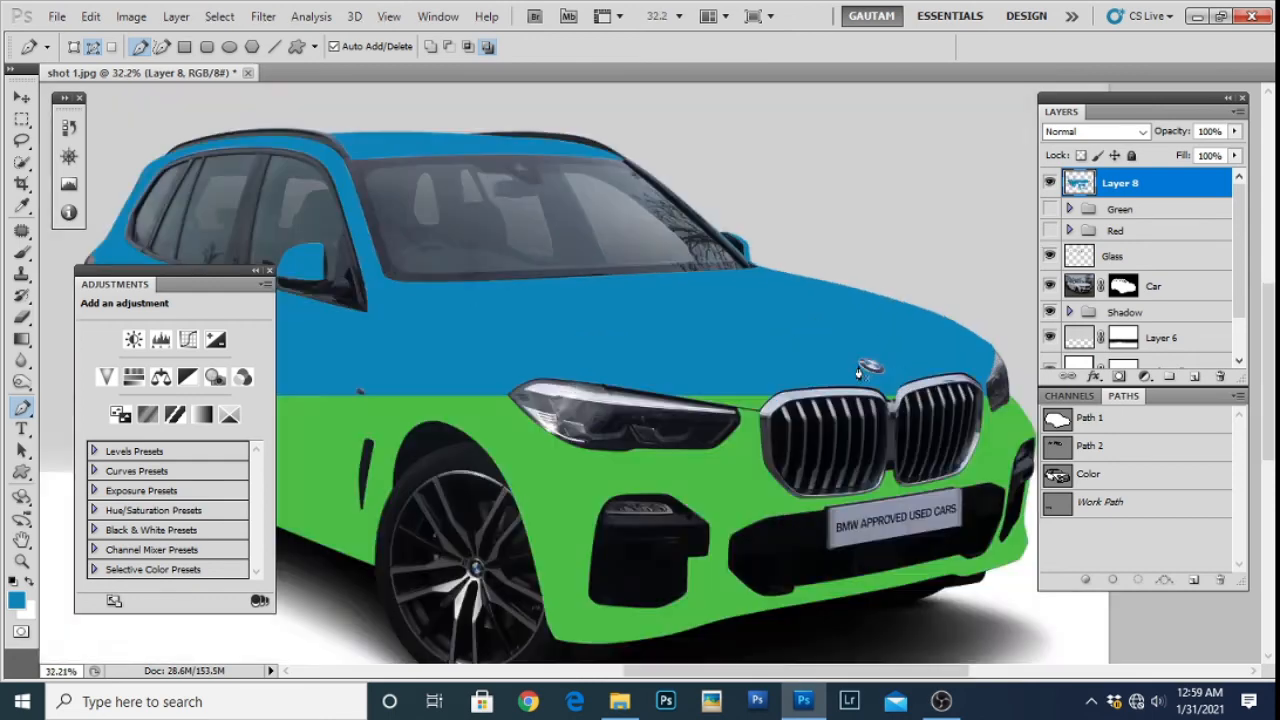
{"action": "left_click", "coordinate": [1088, 132]}
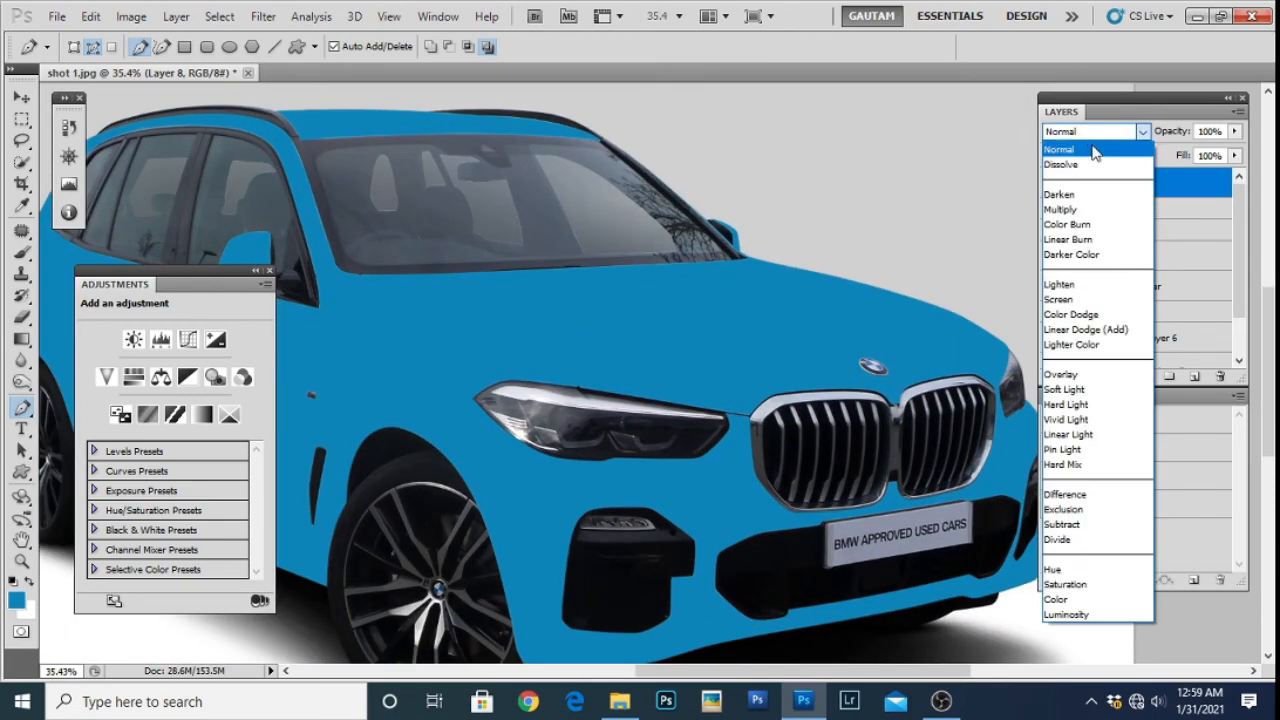
{"action": "left_click", "coordinate": [1092, 210]}
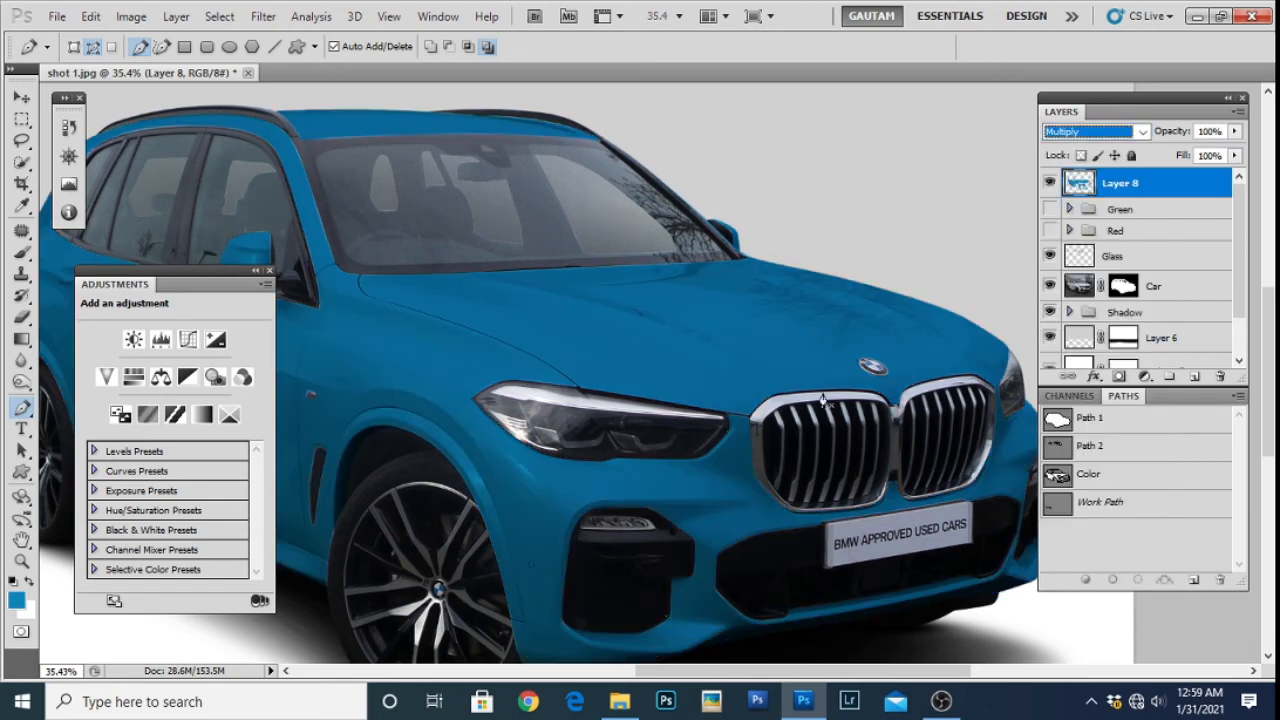
{"action": "scroll", "coordinate": [727, 421], "scroll_direction": "down", "scroll_amount": 2}
{"action": "scroll", "coordinate": [720, 398], "scroll_direction": "up", "scroll_amount": 2}
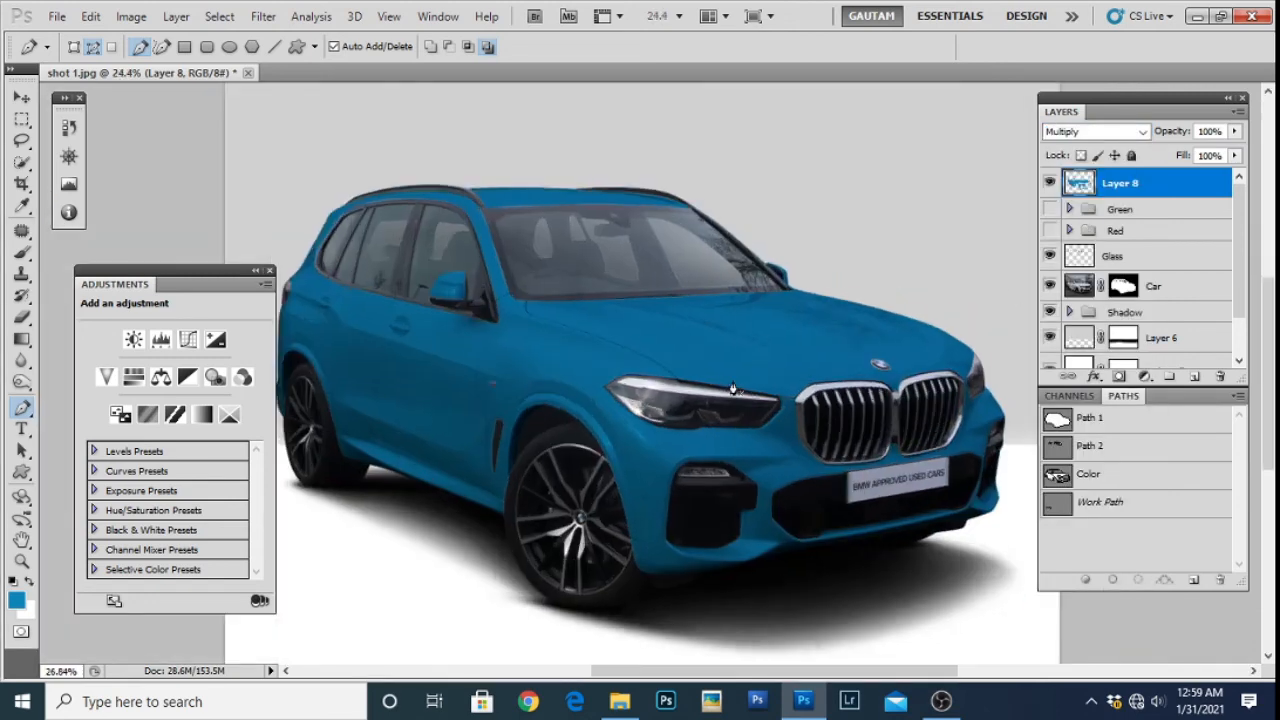
{"action": "scroll", "coordinate": [700, 280], "scroll_direction": "up", "scroll_amount": 2}
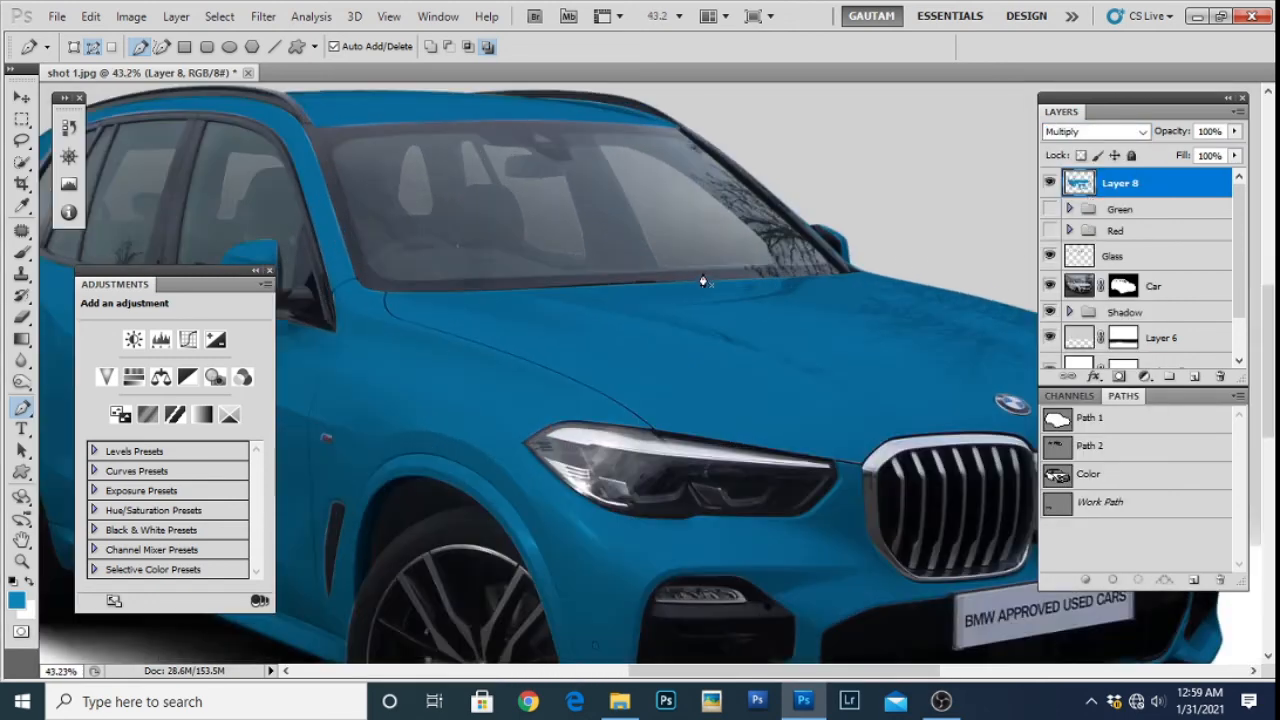
{"action": "scroll", "coordinate": [786, 331], "scroll_direction": "up", "scroll_amount": 1}
{"action": "left_click_drag", "start_coordinate": [836, 336], "coordinate": [700, 374]}
{"action": "scroll", "coordinate": [700, 374], "scroll_direction": "down", "scroll_amount": 1}
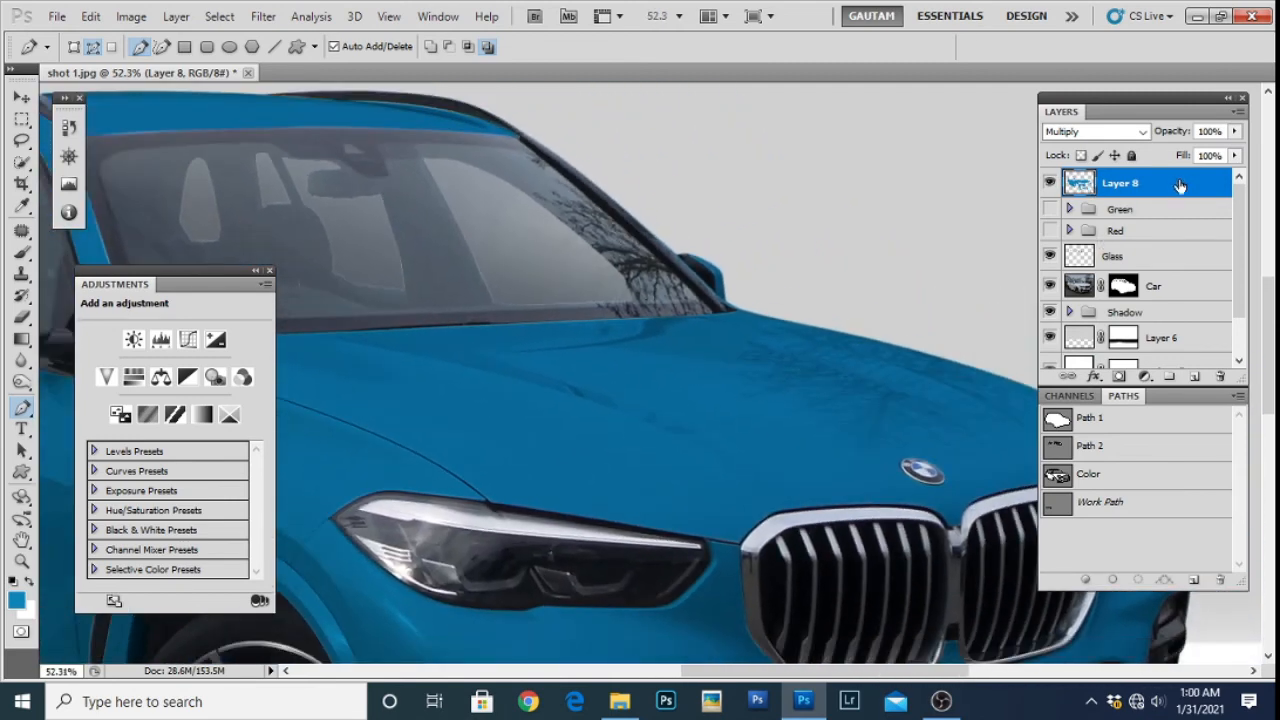
Add a Levels adjustment masked to the blue bodywork, with a midtone of 0.83 and a white input level of 161
{"action": "left_click", "coordinate": [1078, 183], "text": "ctrl"}
{"action": "left_click", "coordinate": [1145, 377]}
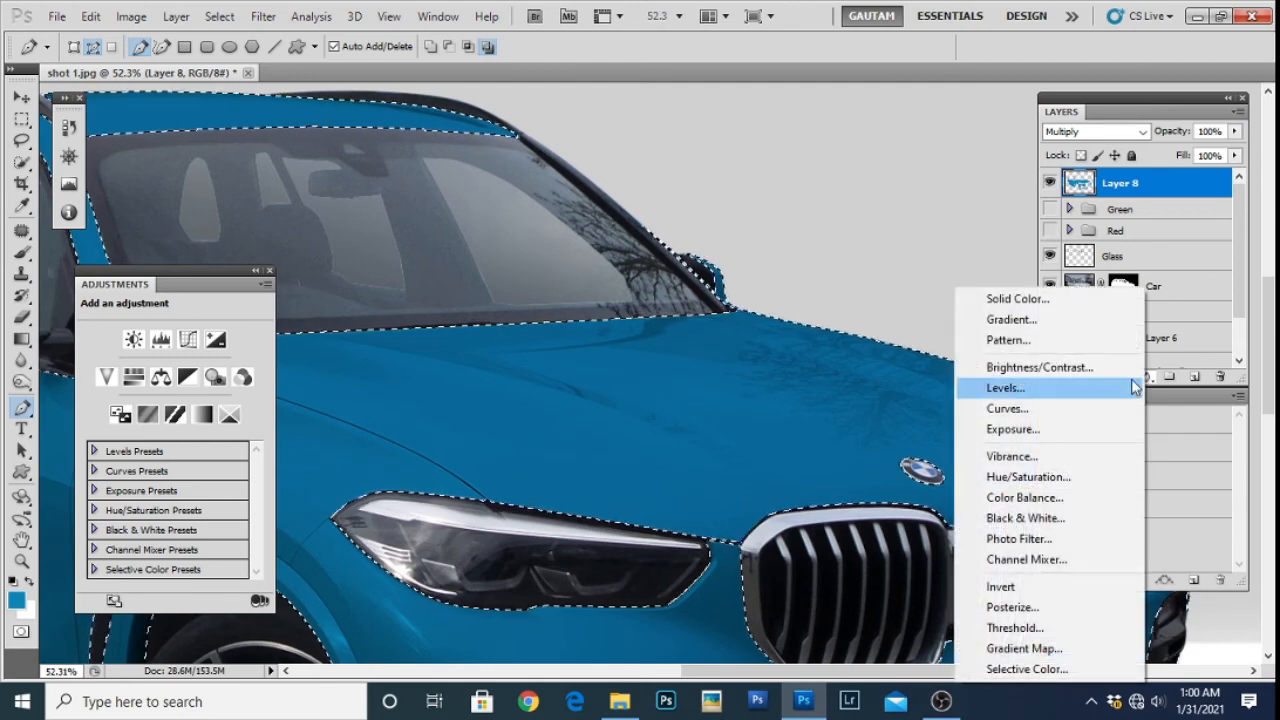
{"action": "left_click", "coordinate": [1012, 387]}
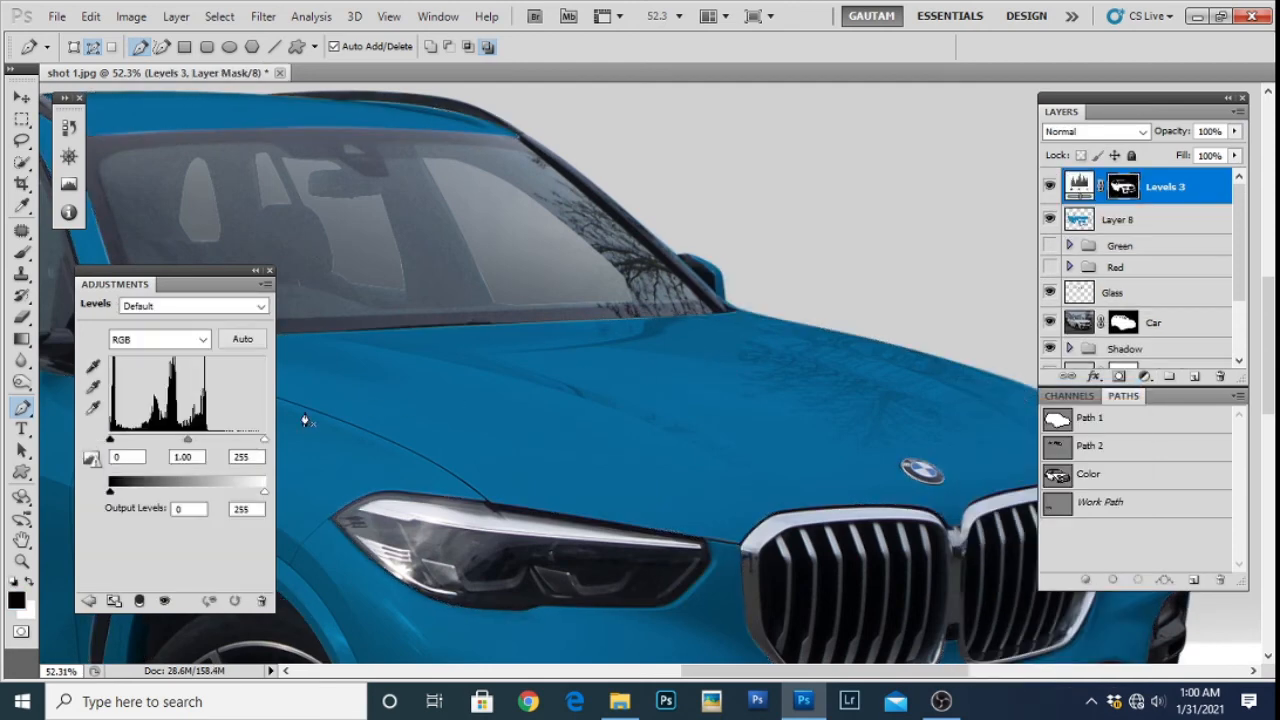
{"action": "left_click_drag", "start_coordinate": [265, 443], "coordinate": [225, 449]}
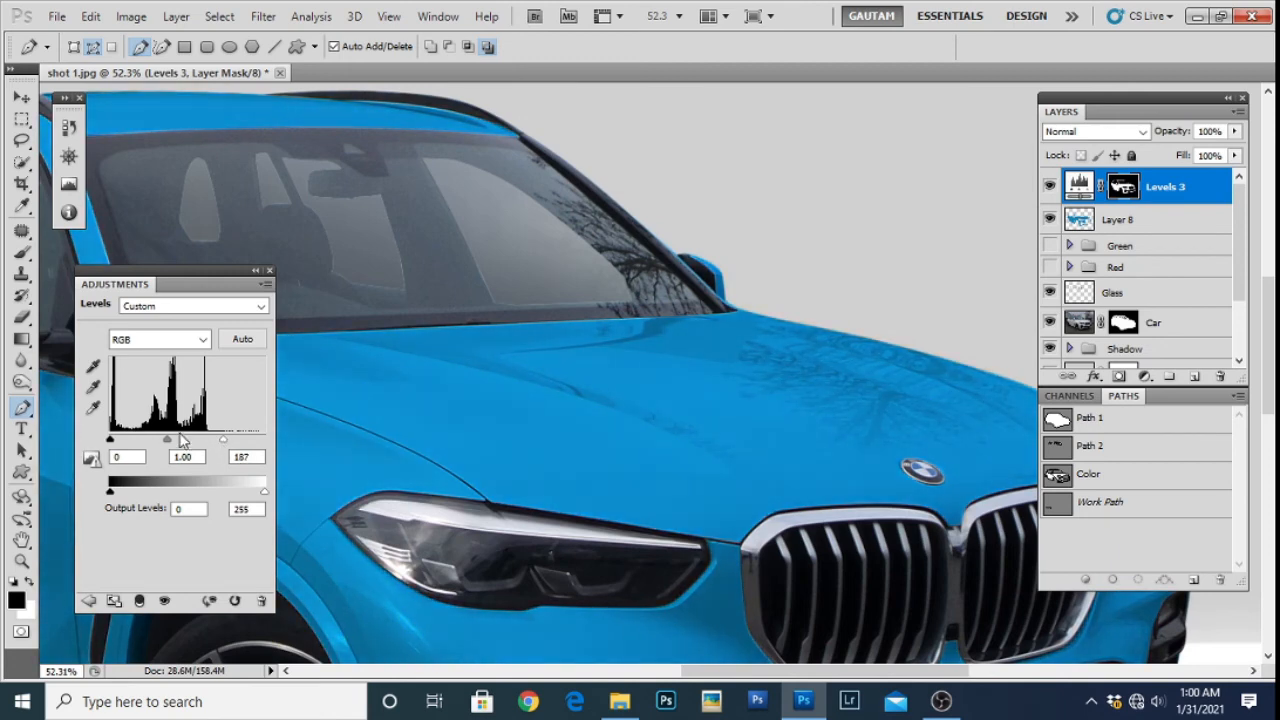
{"action": "left_click_drag", "start_coordinate": [167, 440], "coordinate": [173, 440]}
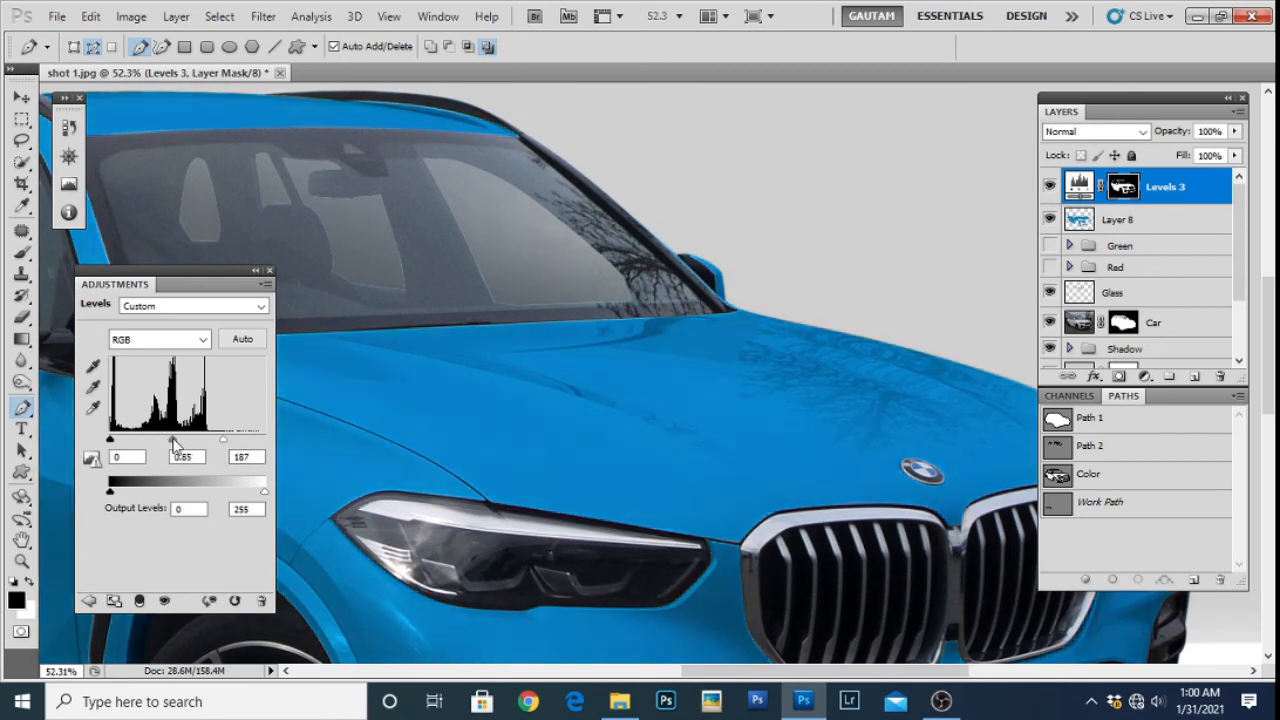
{"action": "key", "text": "ctrl+0"}
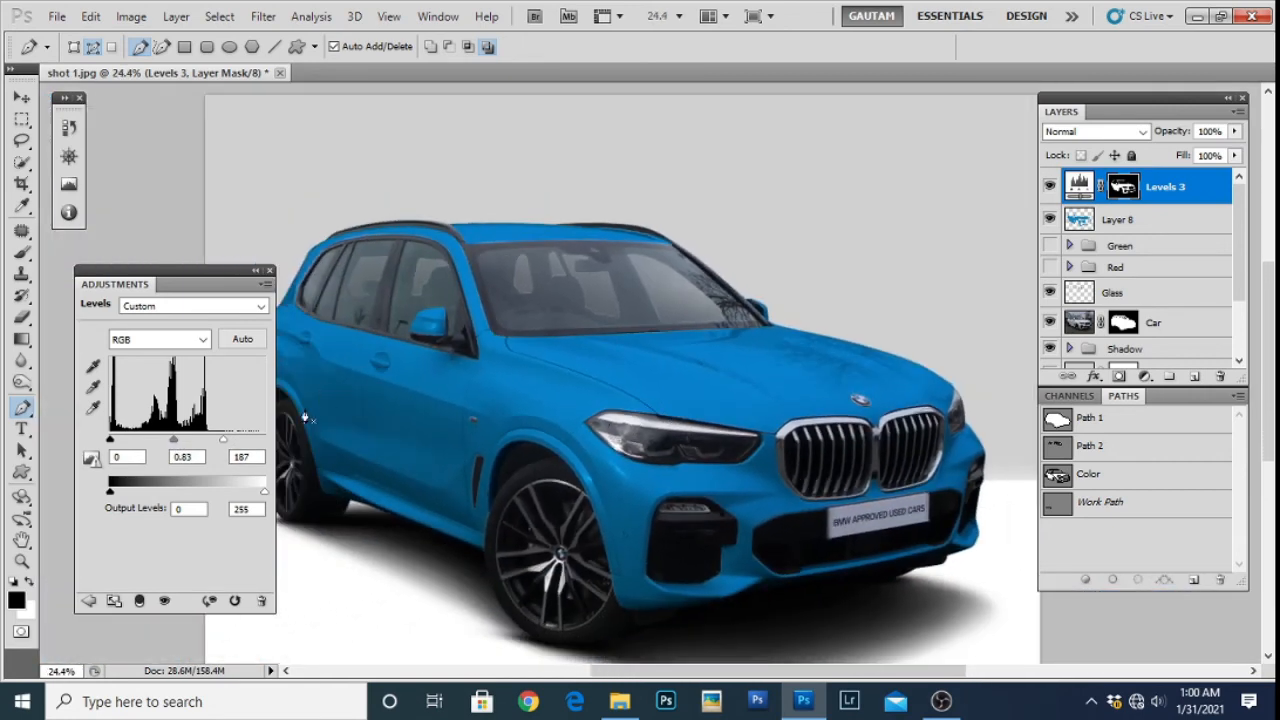
{"action": "left_click_drag", "start_coordinate": [237, 452], "coordinate": [220, 447]}
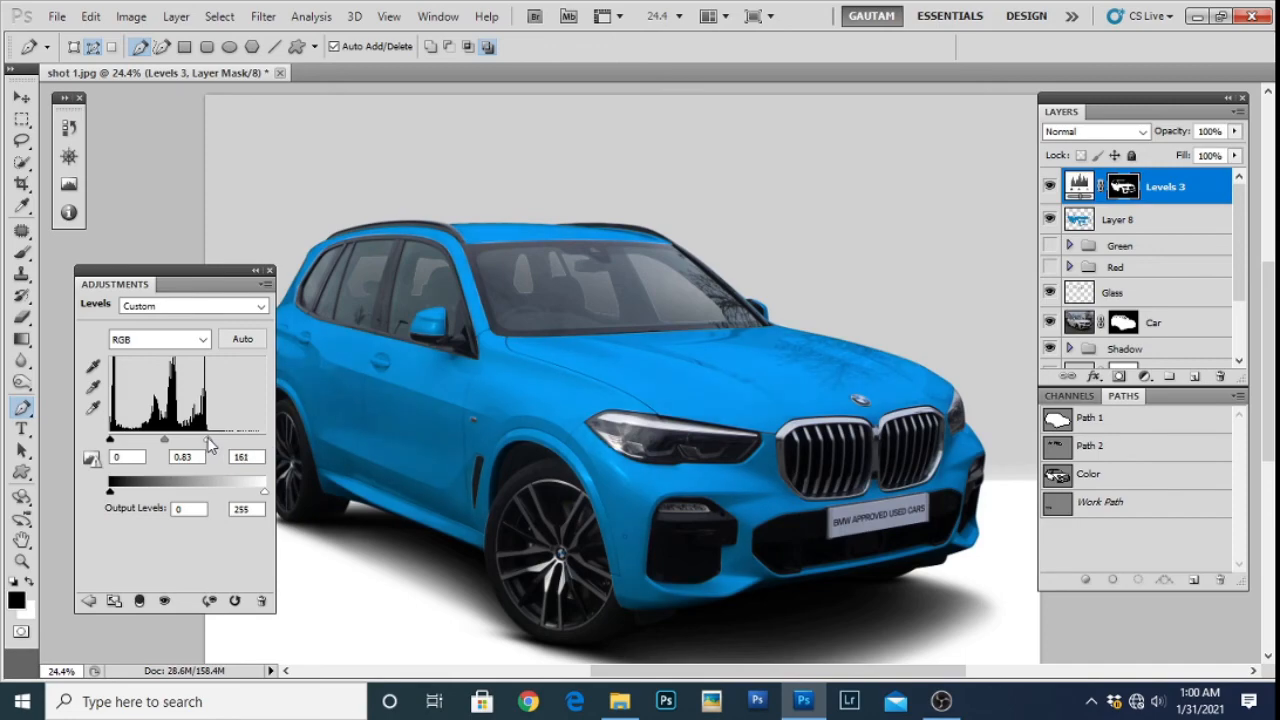
{"action": "scroll", "coordinate": [540, 430], "scroll_direction": "up", "scroll_amount": 5}
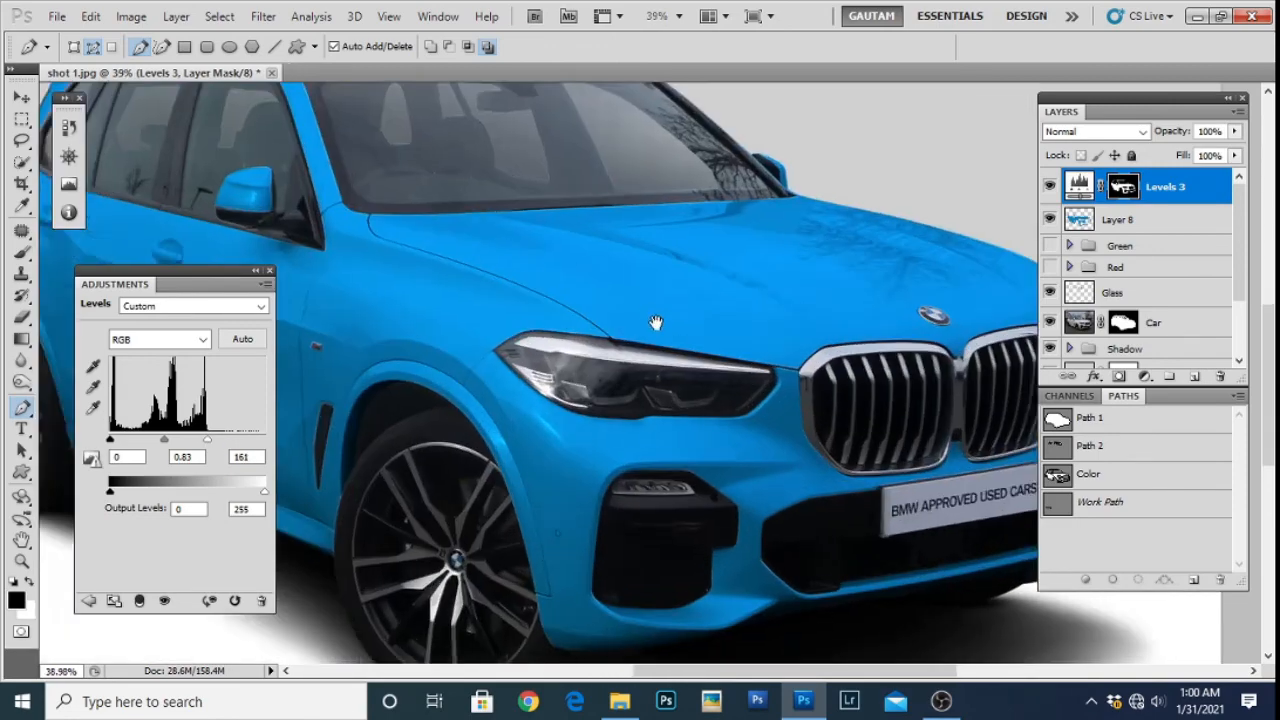
{"action": "scroll", "coordinate": [520, 325], "scroll_direction": "up", "scroll_amount": 2}
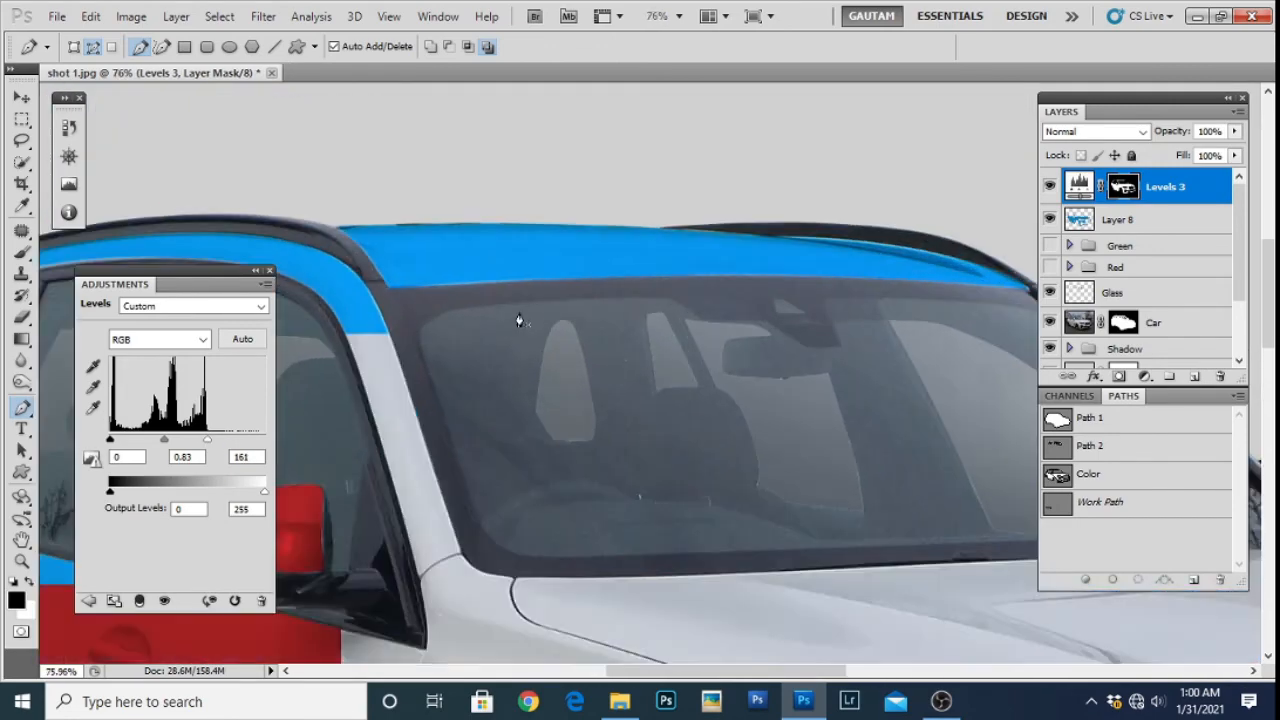
{"action": "scroll", "coordinate": [428, 344], "scroll_direction": "up", "scroll_amount": 2}
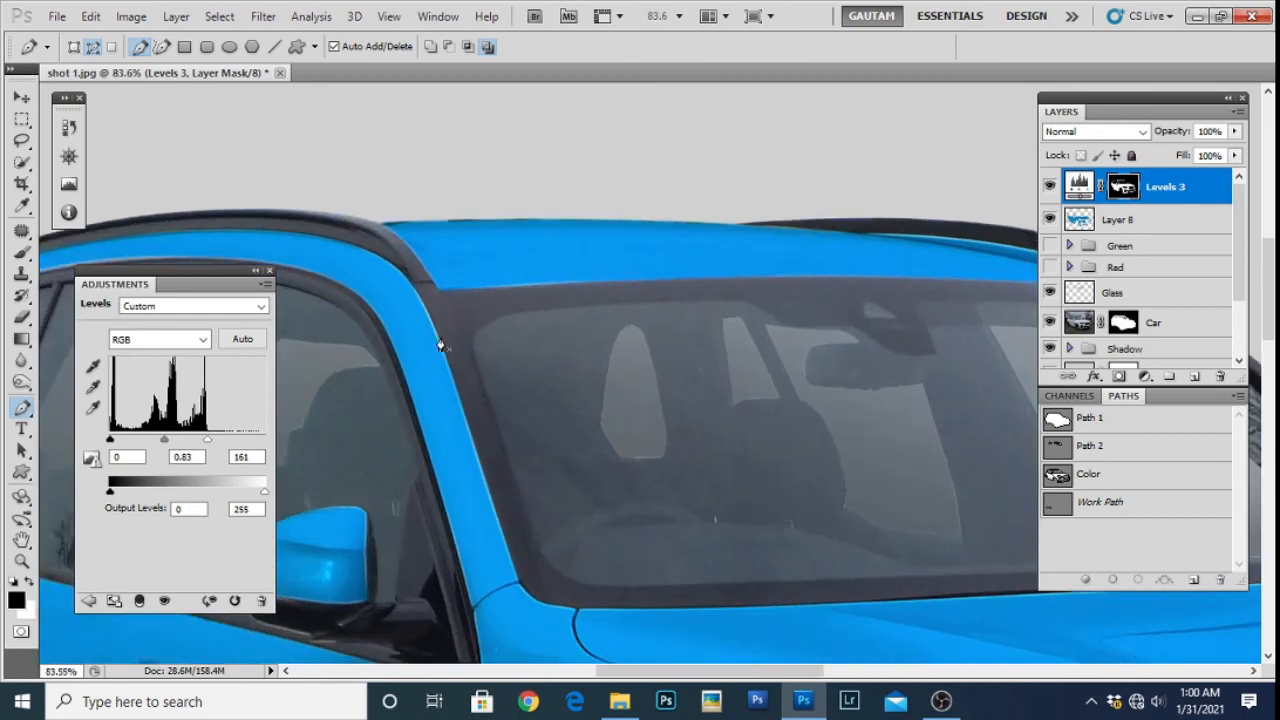
{"action": "key", "text": "b"}
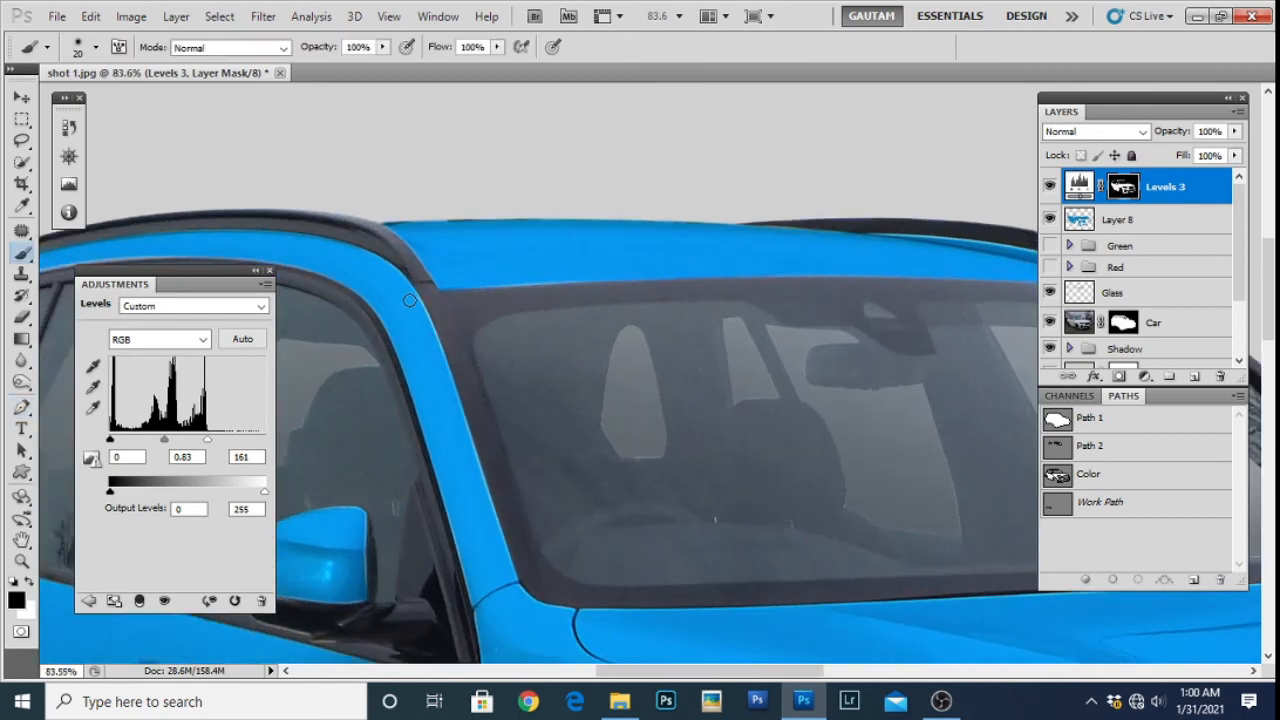
{"action": "key", "text": "x"}
{"action": "scroll", "coordinate": [467, 453], "scroll_direction": "down", "scroll_amount": 5}
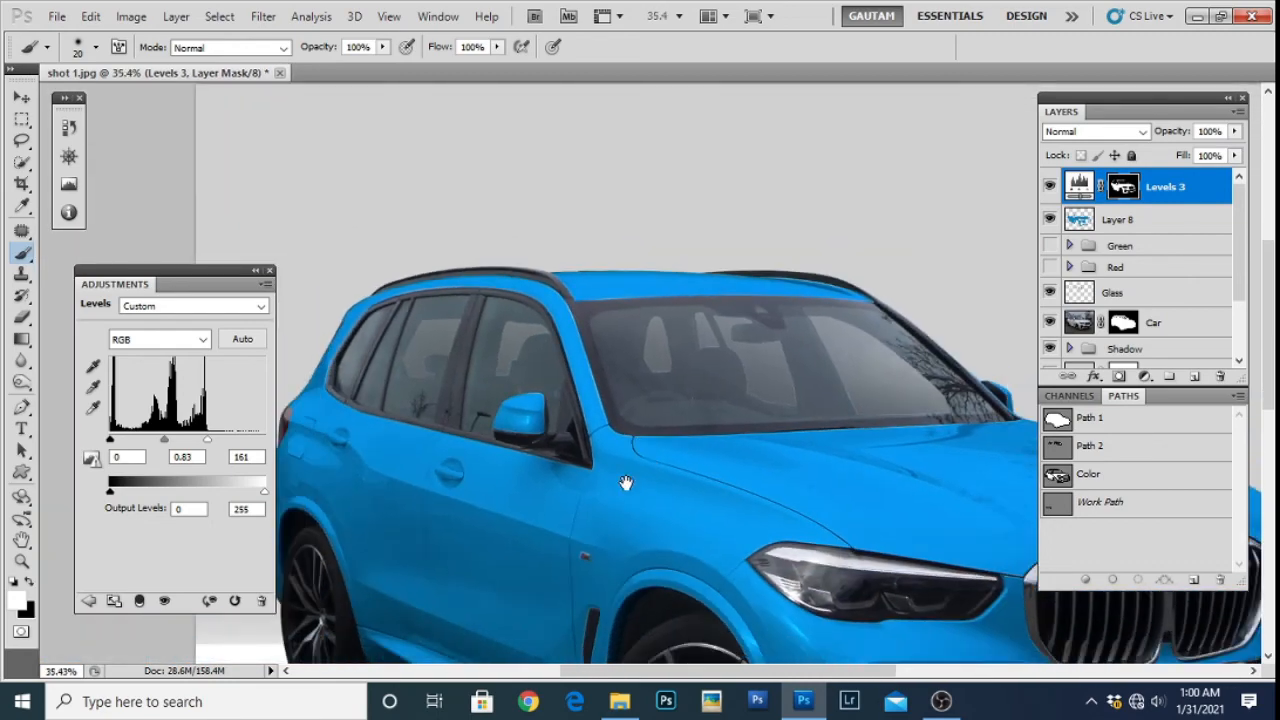
{"action": "scroll", "coordinate": [640, 373], "scroll_direction": "down", "scroll_amount": 3}
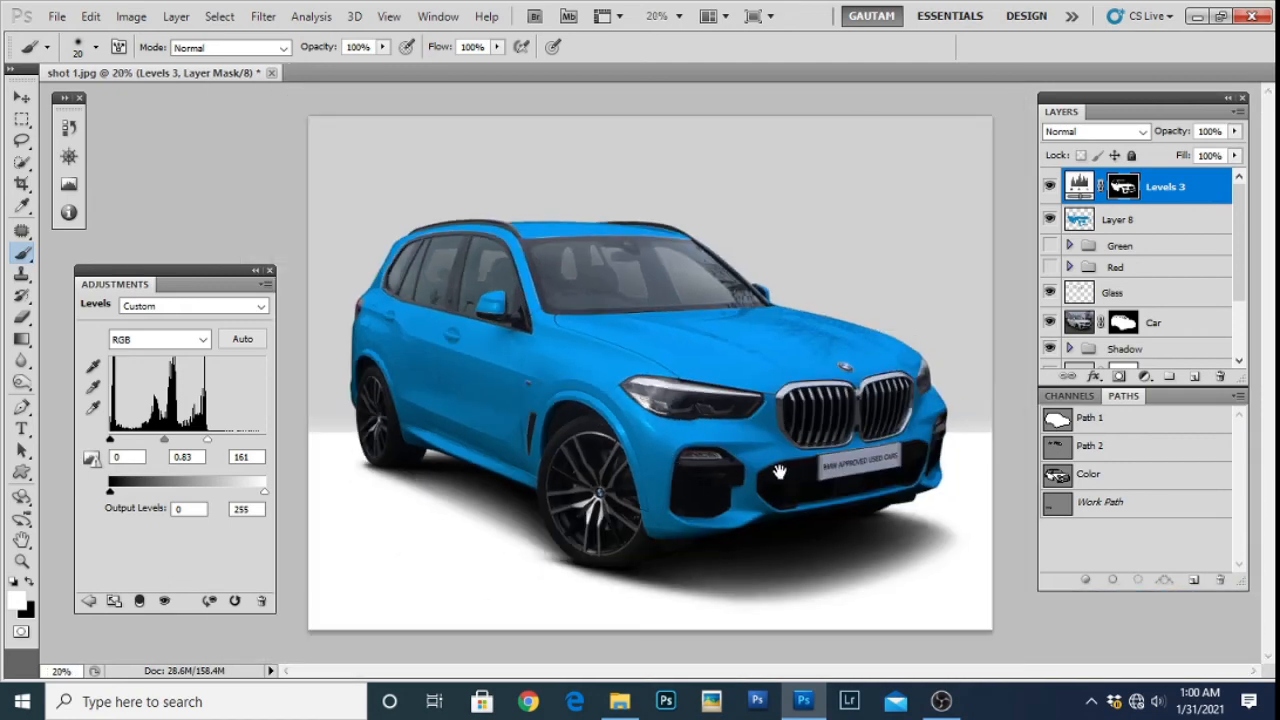
{"action": "scroll", "coordinate": [620, 330], "scroll_direction": "up", "scroll_amount": 2}
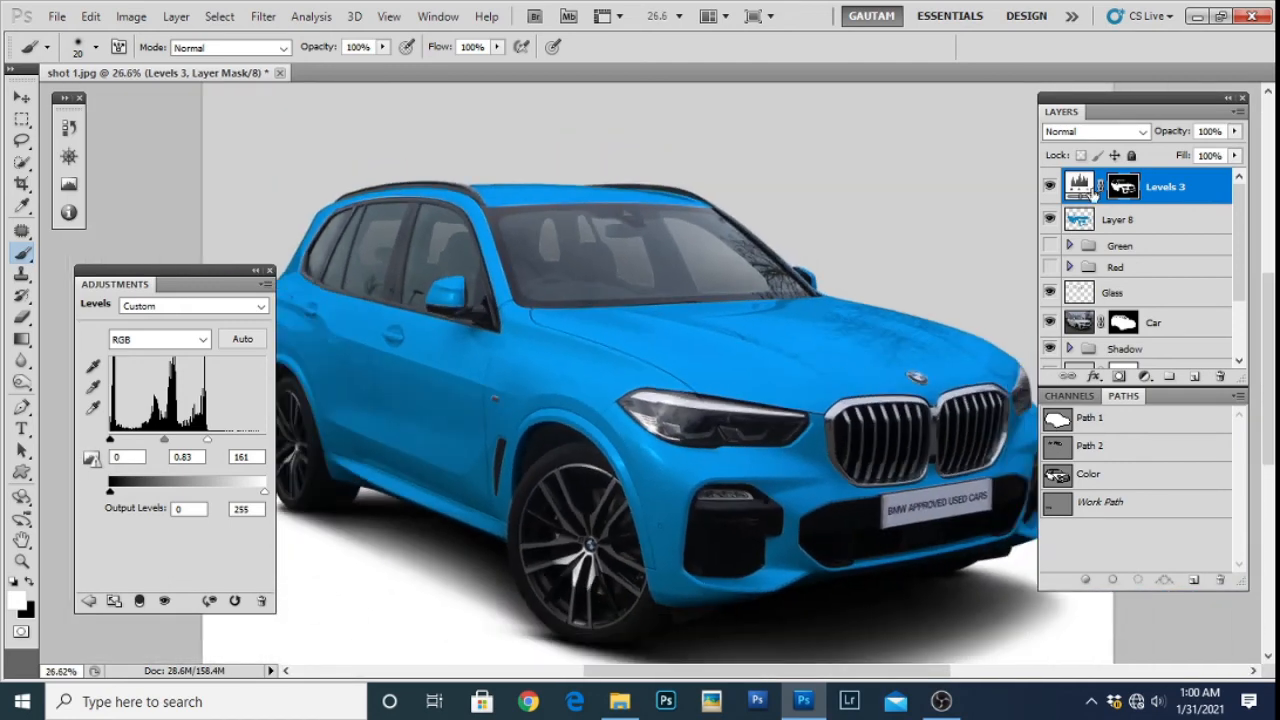
Group the blue fill layer with its Levels adjustment and name the group Blue
{"action": "left_click", "coordinate": [1173, 228], "text": "shift"}
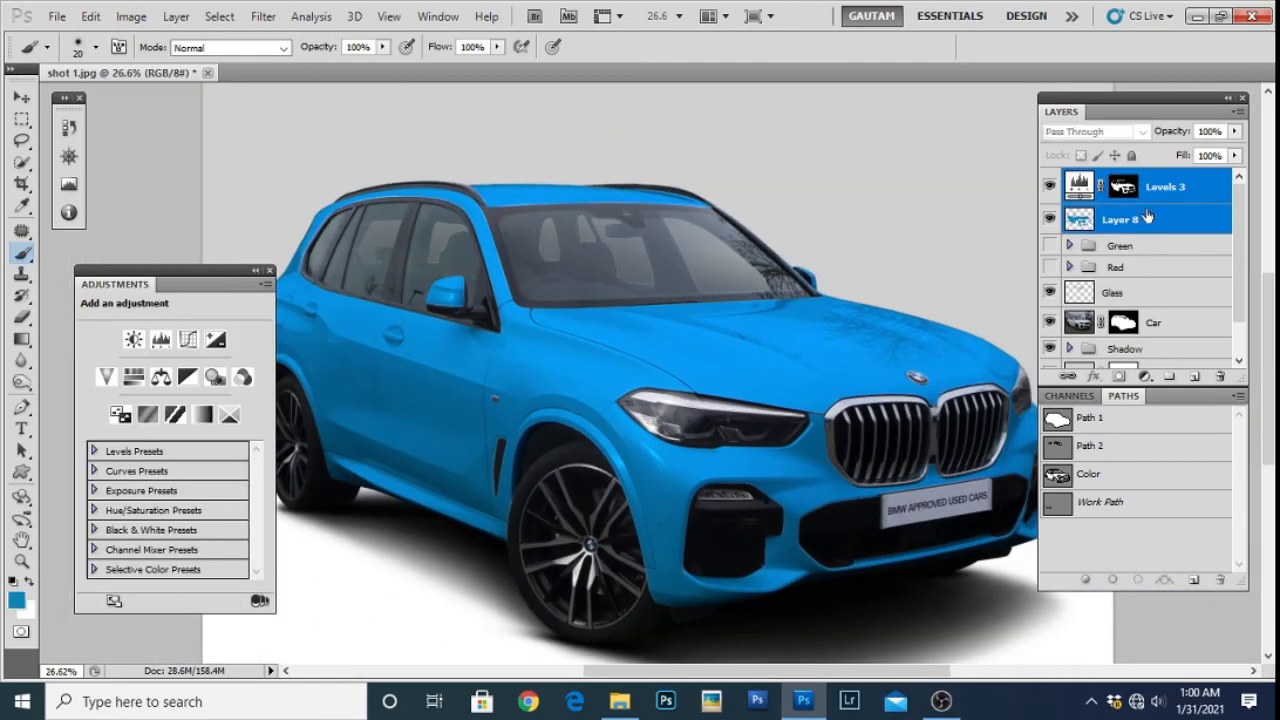
{"action": "key", "text": "ctrl+g"}
{"action": "double_click", "coordinate": [1128, 179]}
{"action": "type", "text": "Blue"}
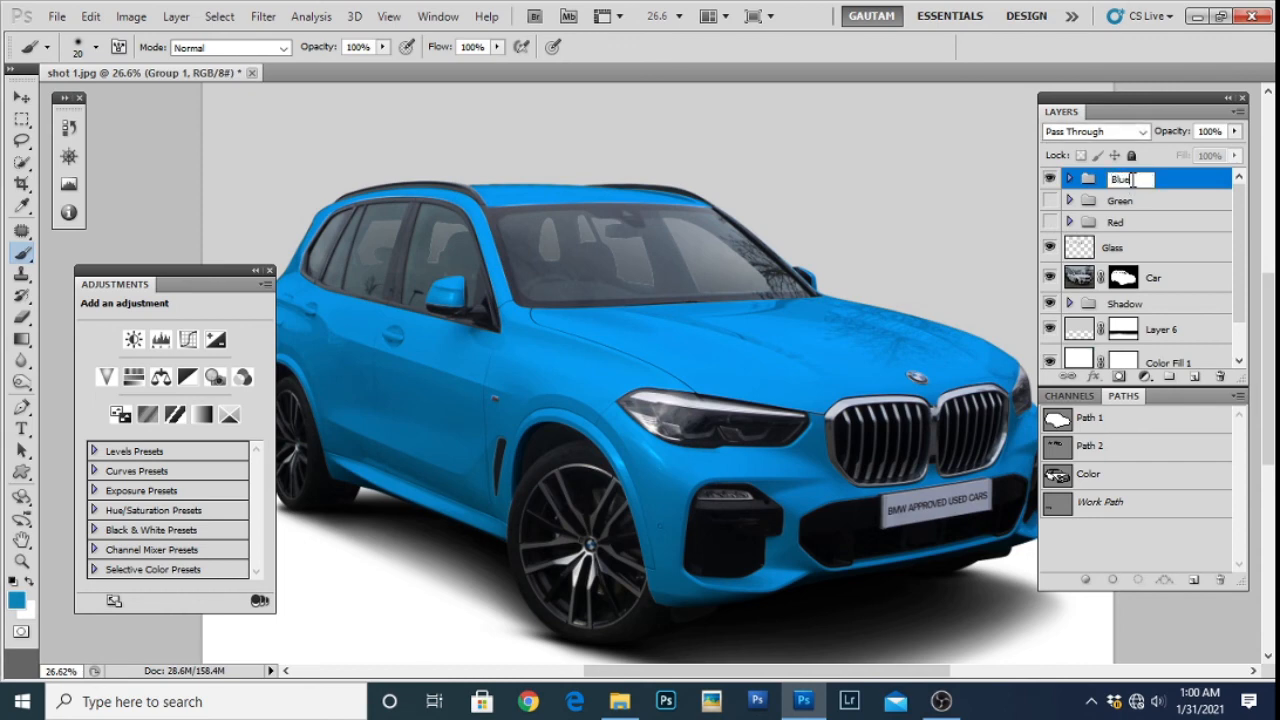
{"action": "key", "text": "Return"}
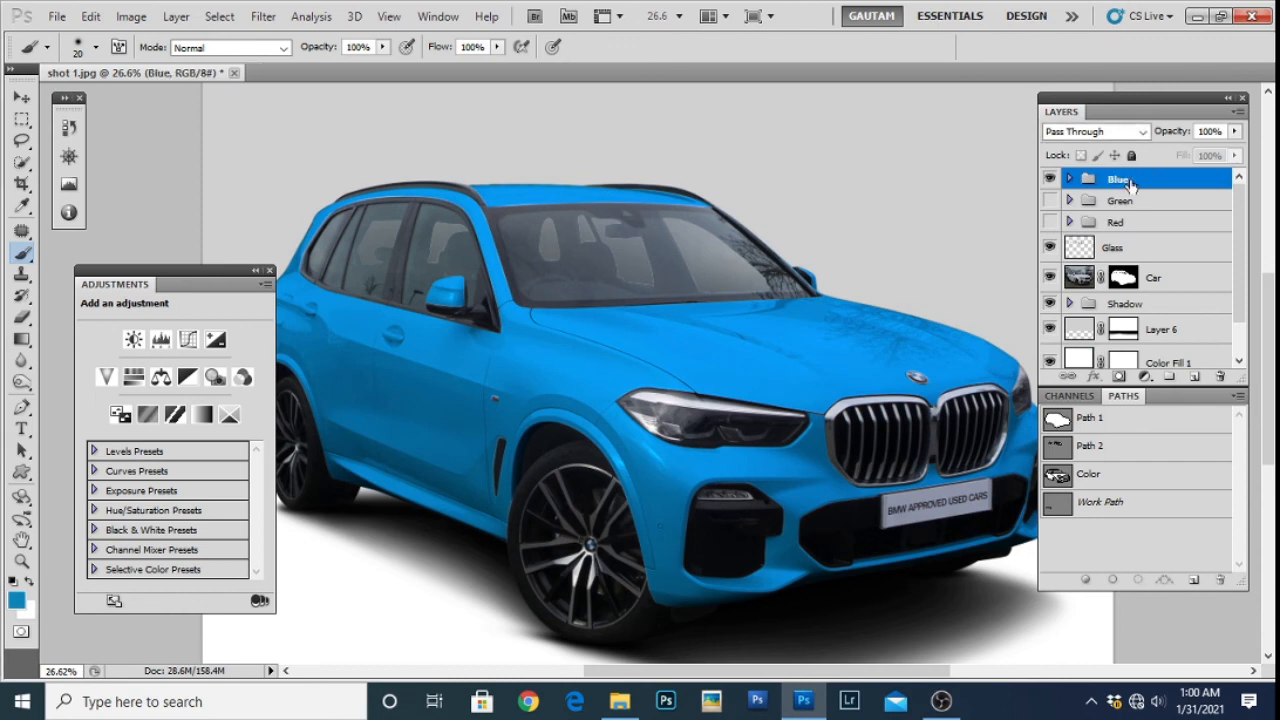
Toggle the Blue group's visibility several times to compare the blue bodywork with the original white paint
{"action": "left_click", "coordinate": [1048, 182]}
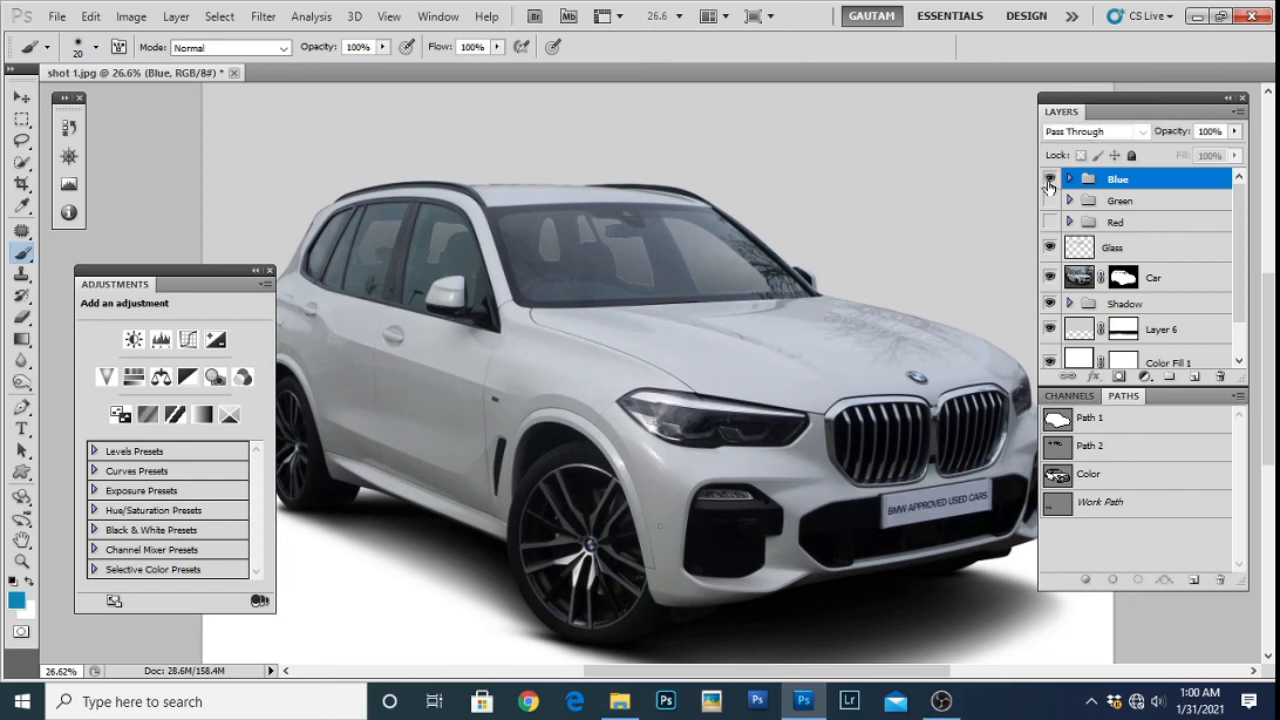
{"action": "left_click", "coordinate": [1048, 182]}
{"action": "left_click", "coordinate": [1048, 182]}
{"action": "left_click", "coordinate": [1048, 182]}
{"action": "left_click", "coordinate": [1048, 182]}
{"action": "left_click", "coordinate": [1048, 182]}
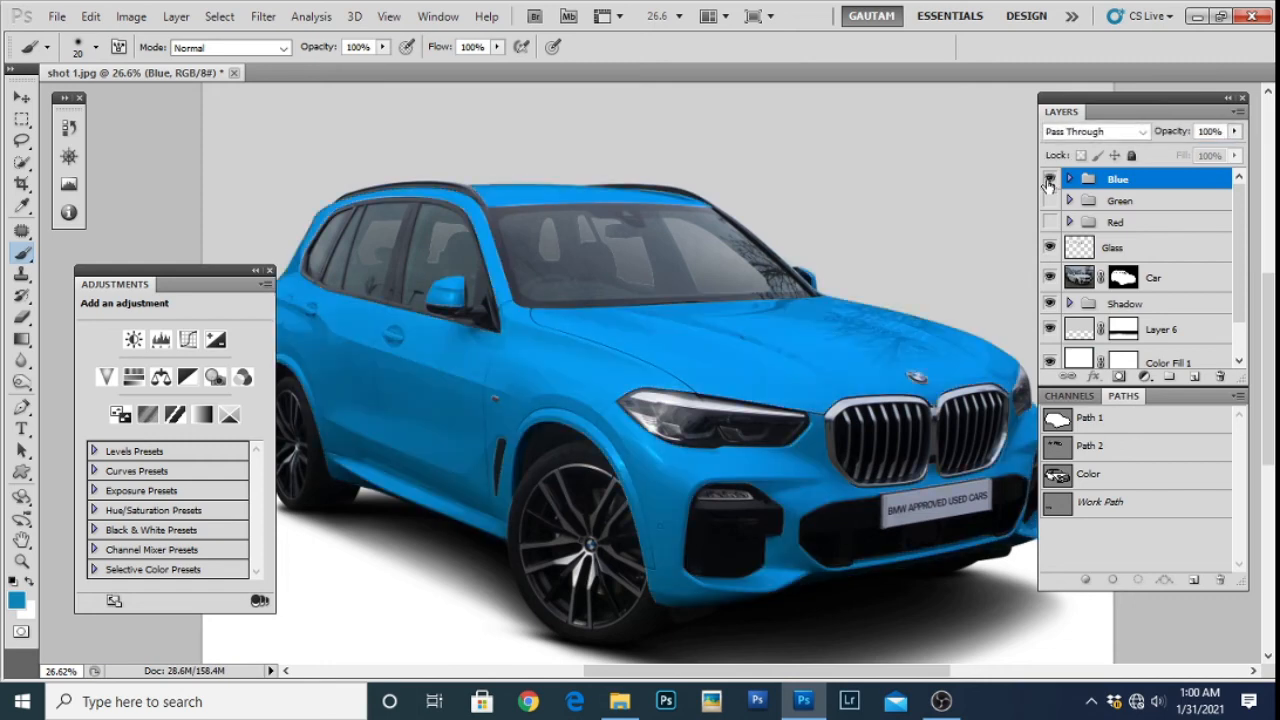
{"action": "left_click", "coordinate": [1048, 182]}
{"action": "left_click", "coordinate": [1048, 182]}
{"action": "key", "text": "p"}
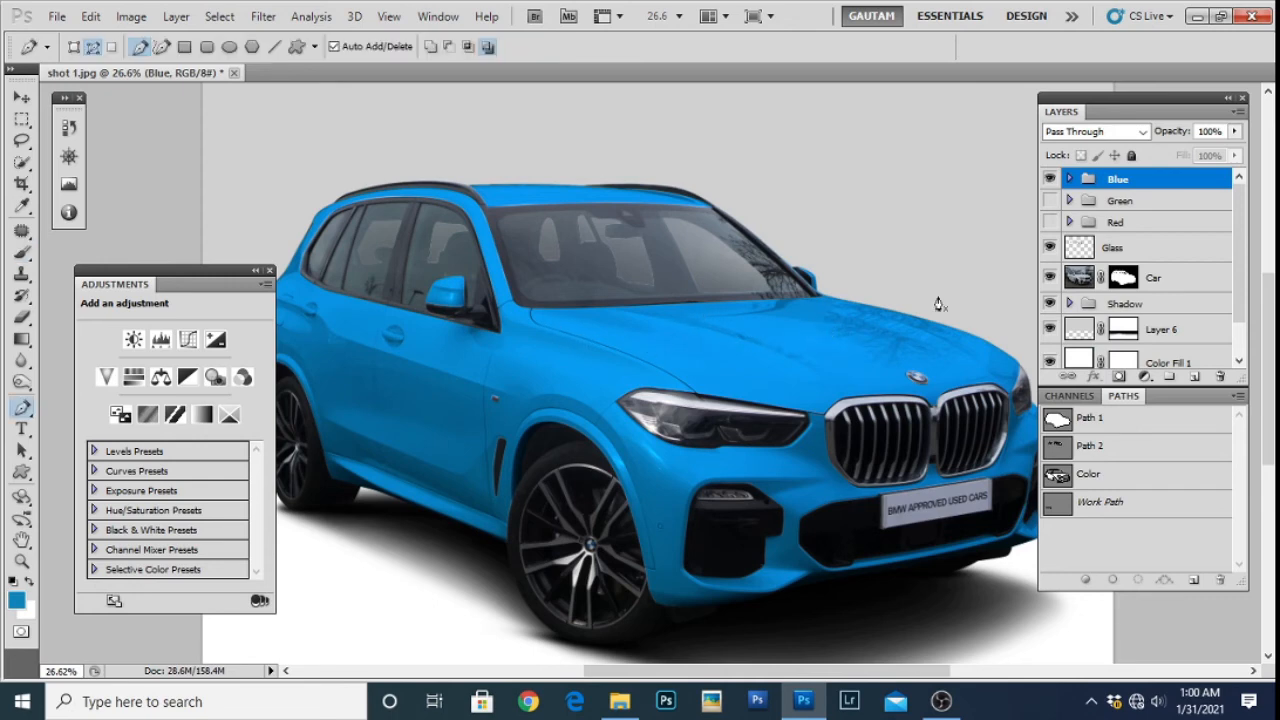
Hide the Blue group, load its blue fill layer's outline as a selection, and add a new empty layer above the group
{"action": "left_click", "coordinate": [1049, 182]}
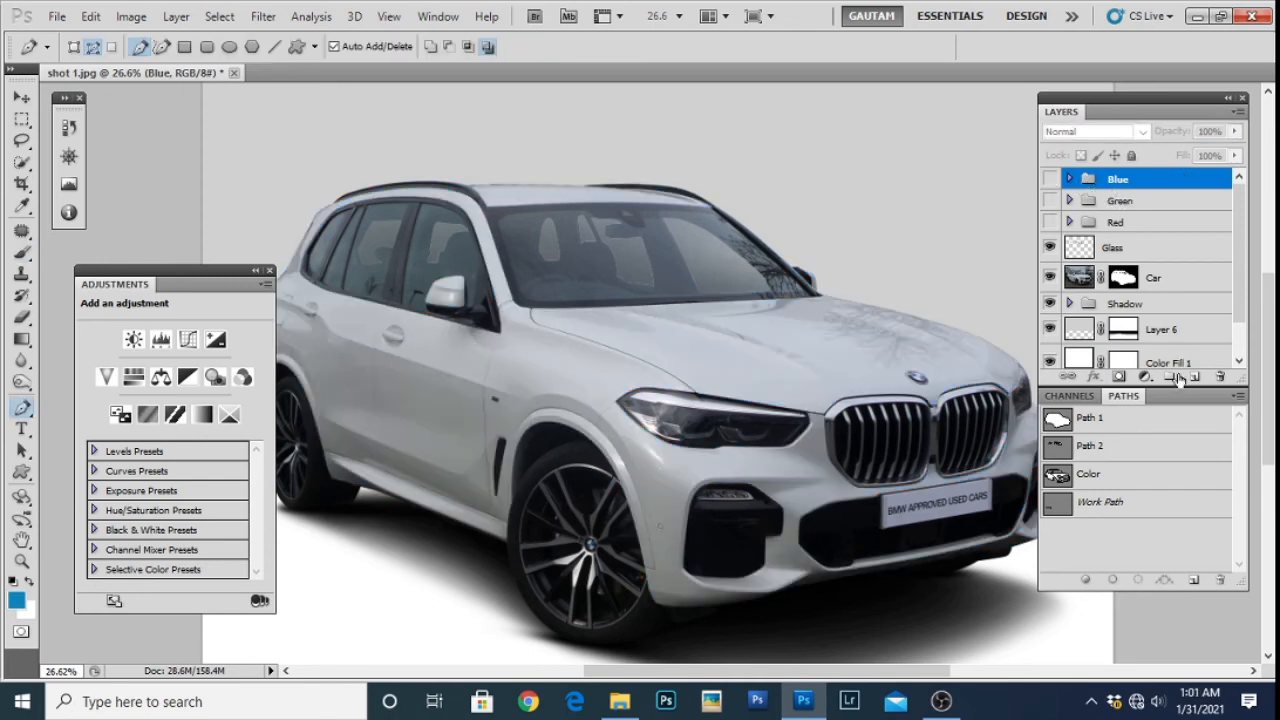
{"action": "left_click", "coordinate": [1070, 179]}
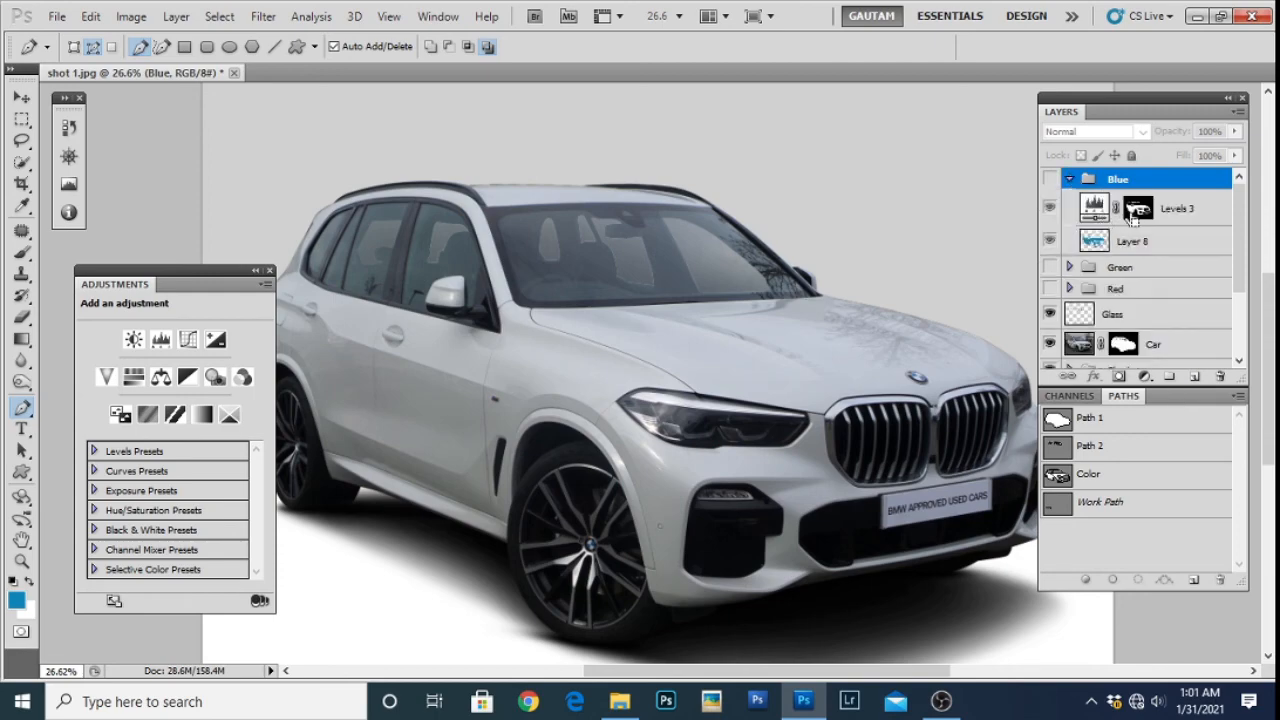
{"action": "left_click", "coordinate": [1099, 236], "text": "ctrl"}
{"action": "left_click", "coordinate": [1070, 179]}
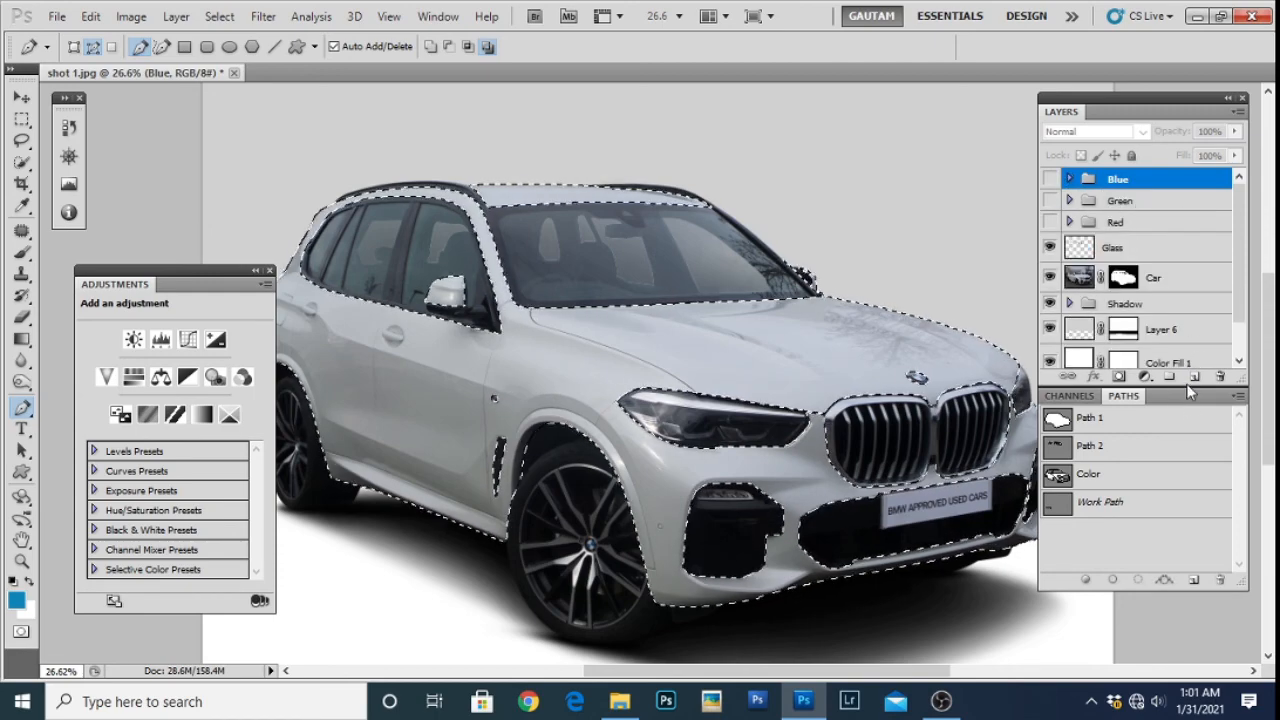
{"action": "left_click", "coordinate": [1194, 376]}
Change the foreground color from blue to a greenish yellow, #ced000
{"action": "left_click", "coordinate": [16, 600]}
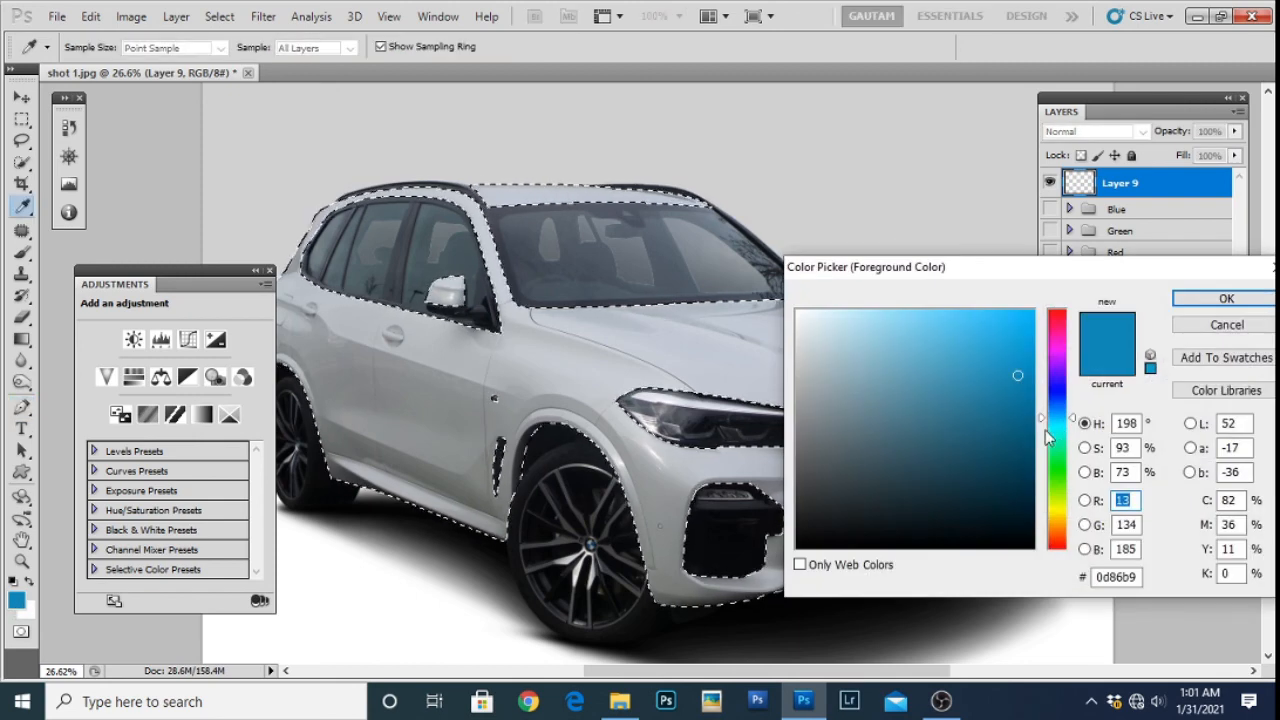
{"action": "left_click_drag", "start_coordinate": [1048, 437], "coordinate": [1049, 505]}
{"action": "left_click", "coordinate": [1026, 348]}
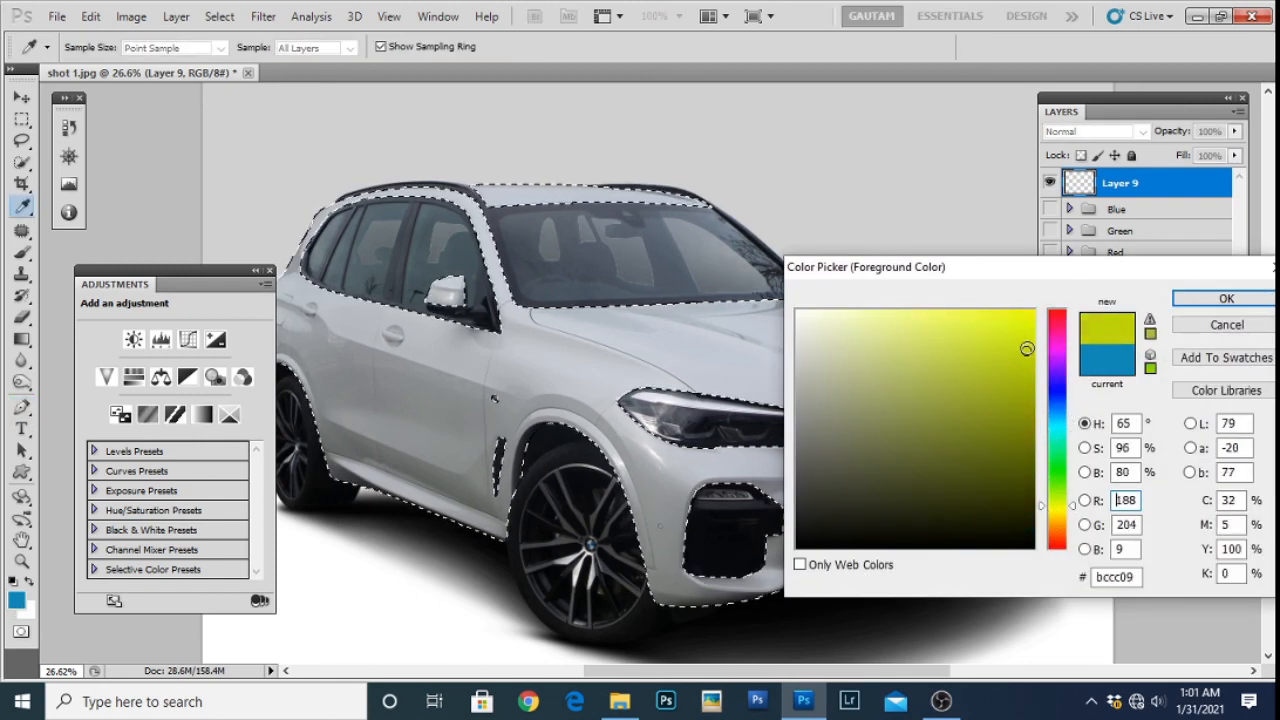
{"action": "left_click_drag", "start_coordinate": [1026, 348], "coordinate": [1032, 344]}
{"action": "left_click_drag", "start_coordinate": [1044, 506], "coordinate": [1041, 512]}
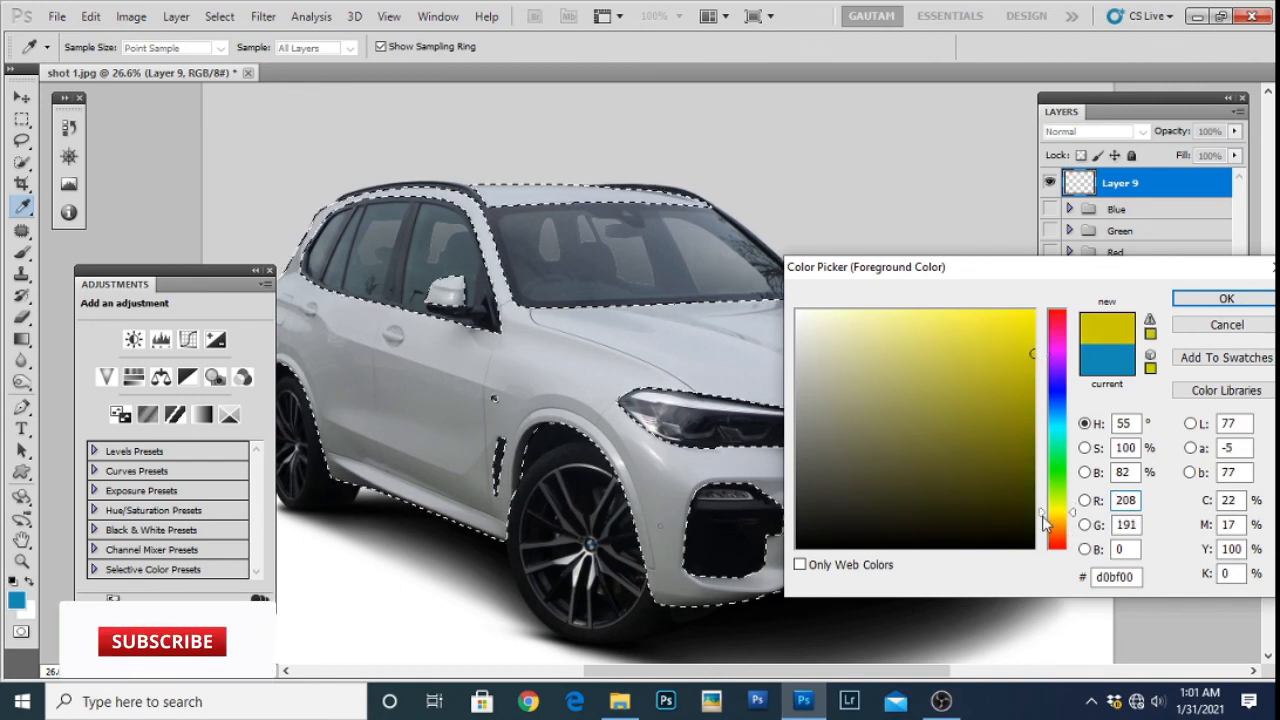
{"action": "left_click_drag", "start_coordinate": [1045, 515], "coordinate": [1043, 513]}
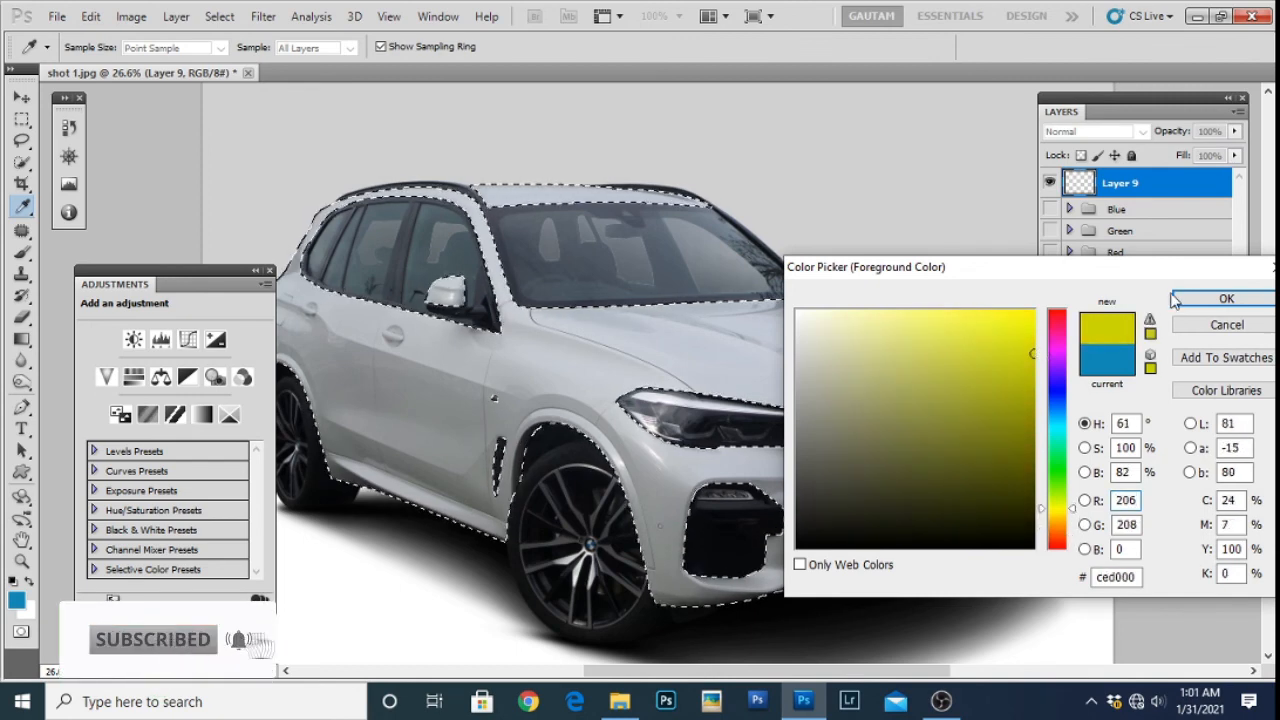
{"action": "left_click", "coordinate": [1226, 298]}
{"action": "key", "text": "p"}
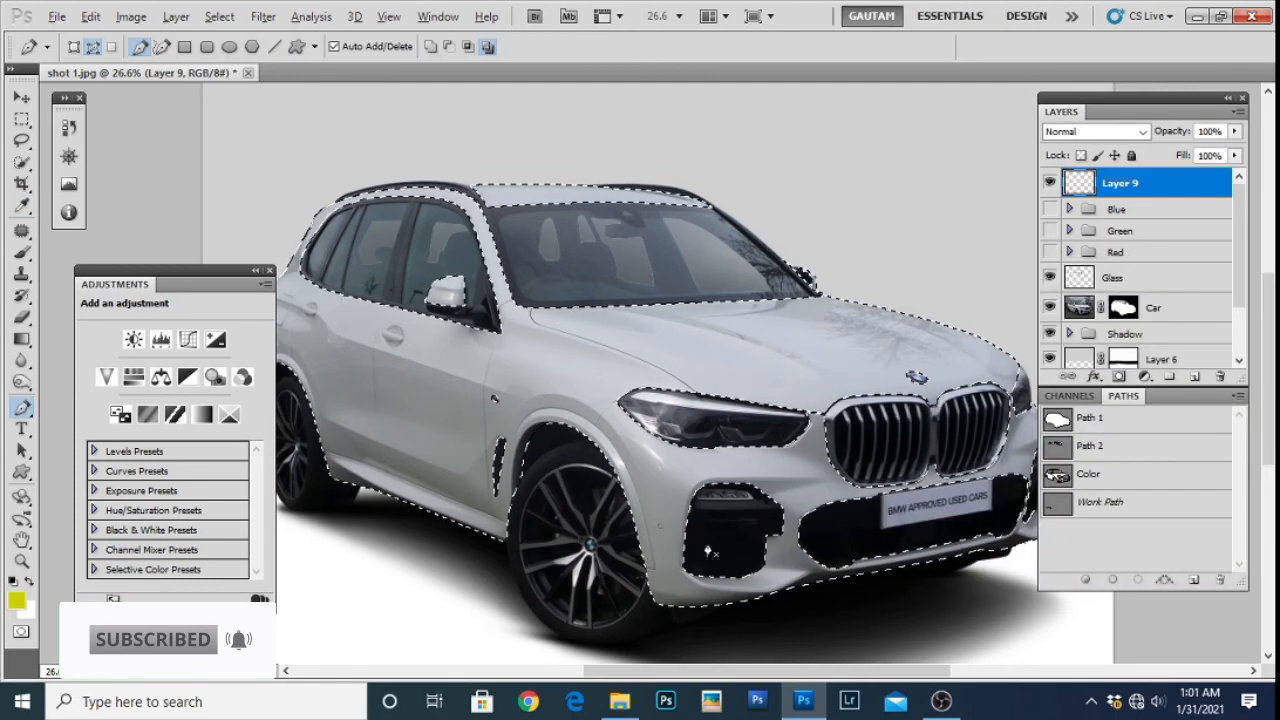
Set the foreground color to a warmer, brighter yellow, about #e1ca08
{"action": "left_click", "coordinate": [16, 600]}
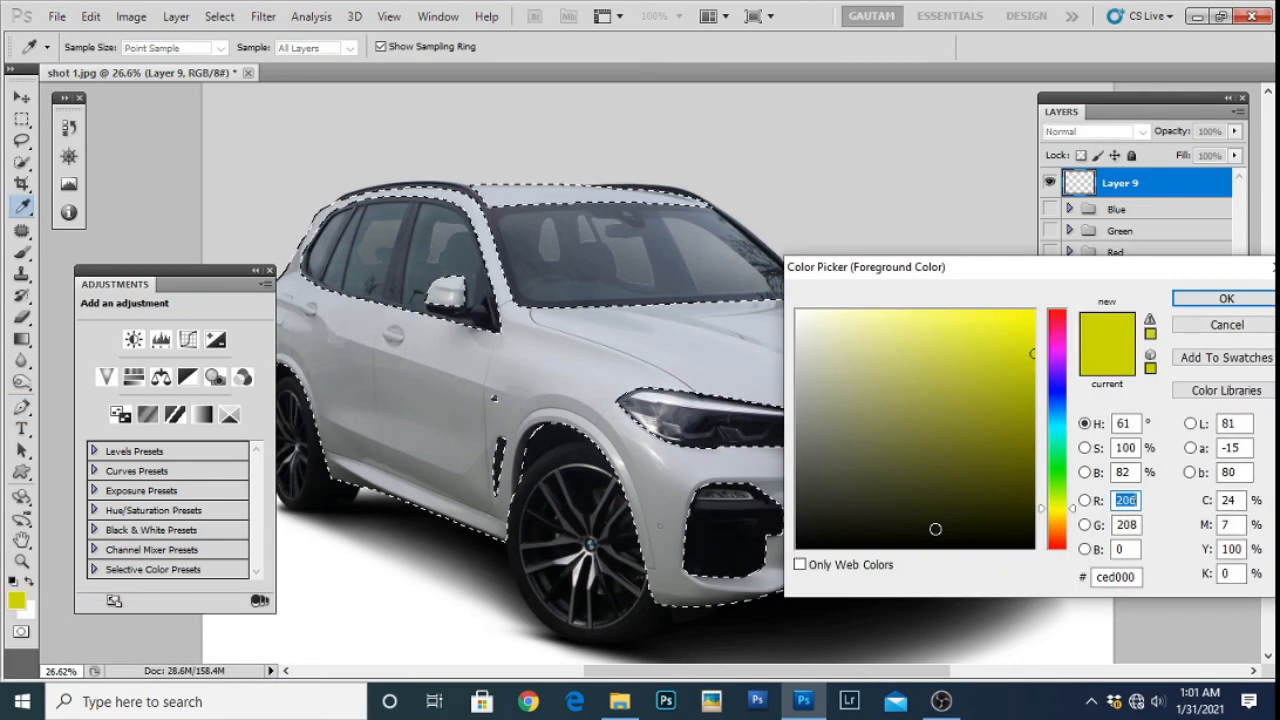
{"action": "left_click", "coordinate": [1045, 517]}
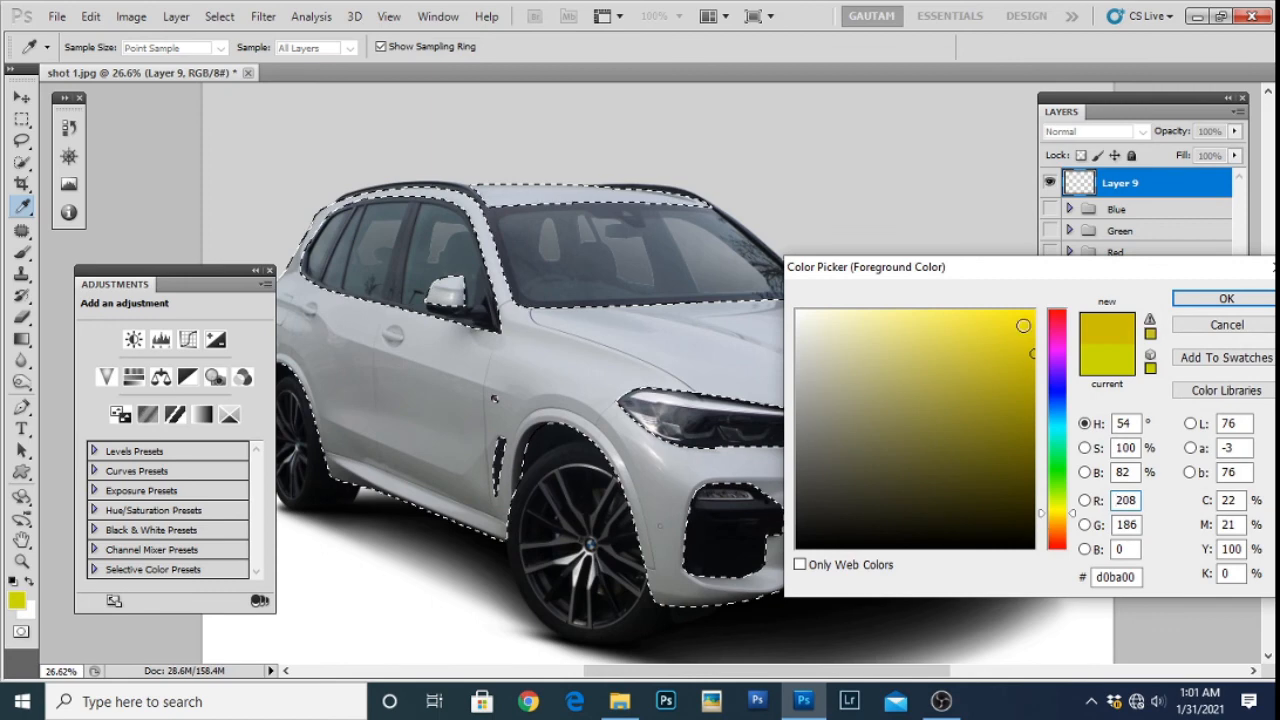
{"action": "left_click_drag", "start_coordinate": [1030, 345], "coordinate": [1017, 343]}
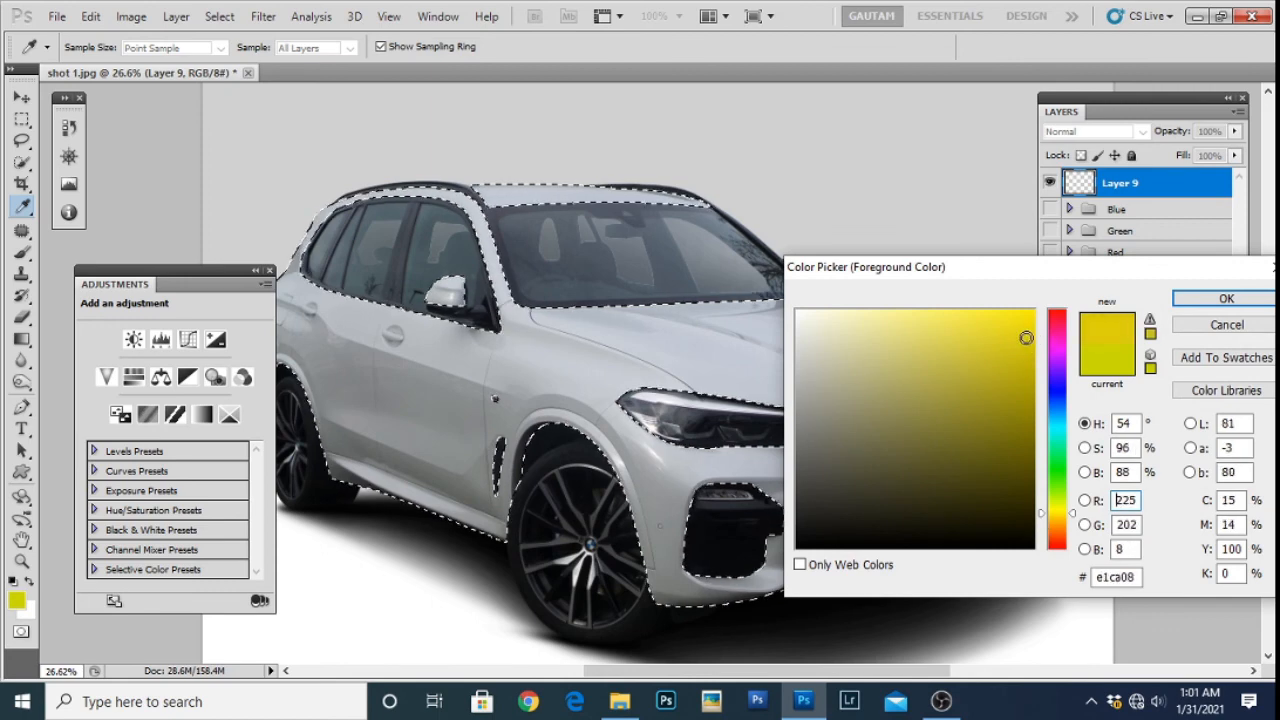
{"action": "left_click", "coordinate": [1226, 298]}
{"action": "key", "text": "p"}
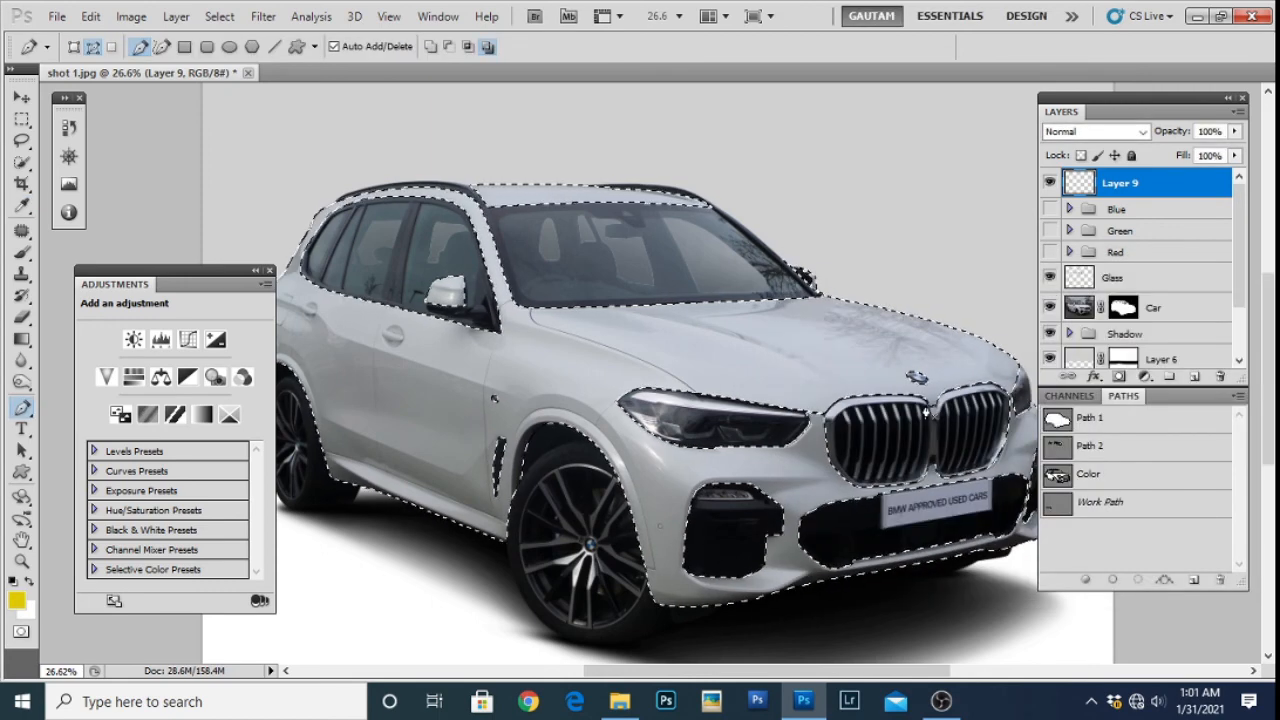
Fill the bodywork selection on the new layer with yellow, deselect, and set the layer's blend mode to Multiply
{"action": "key", "text": "alt+BackSpace"}
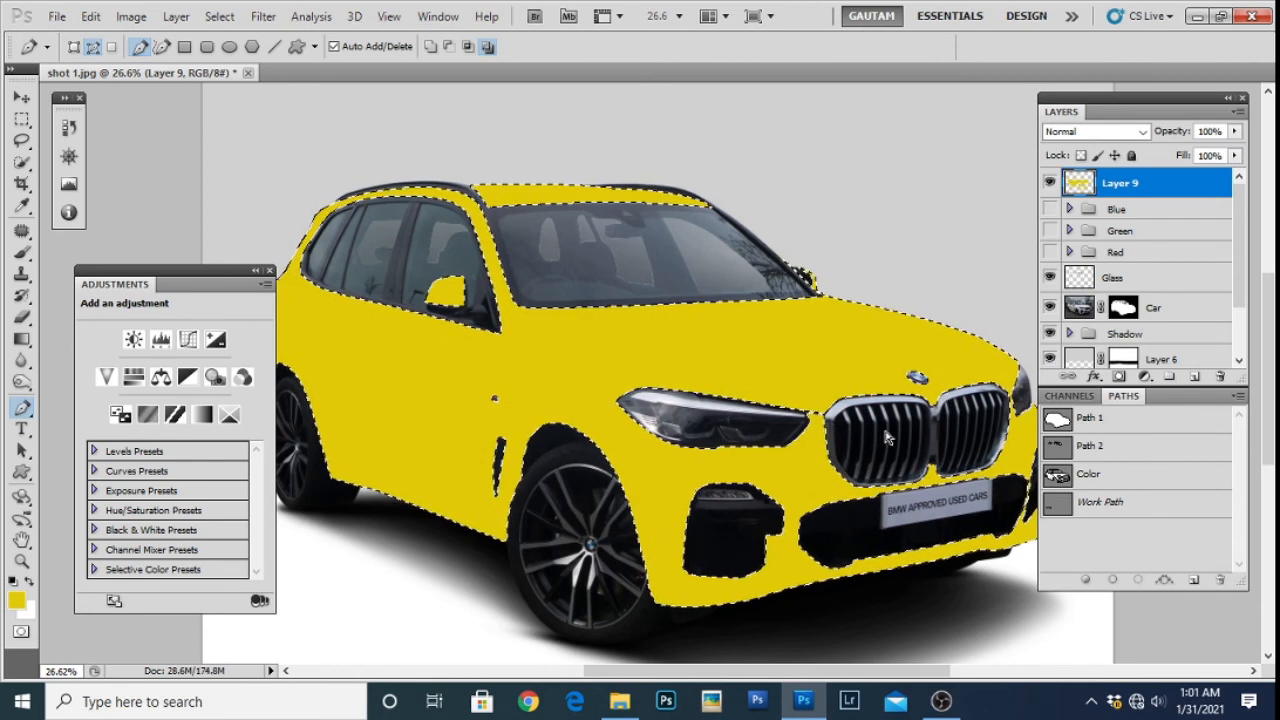
{"action": "key", "text": "ctrl+d"}
{"action": "left_click", "coordinate": [1082, 134]}
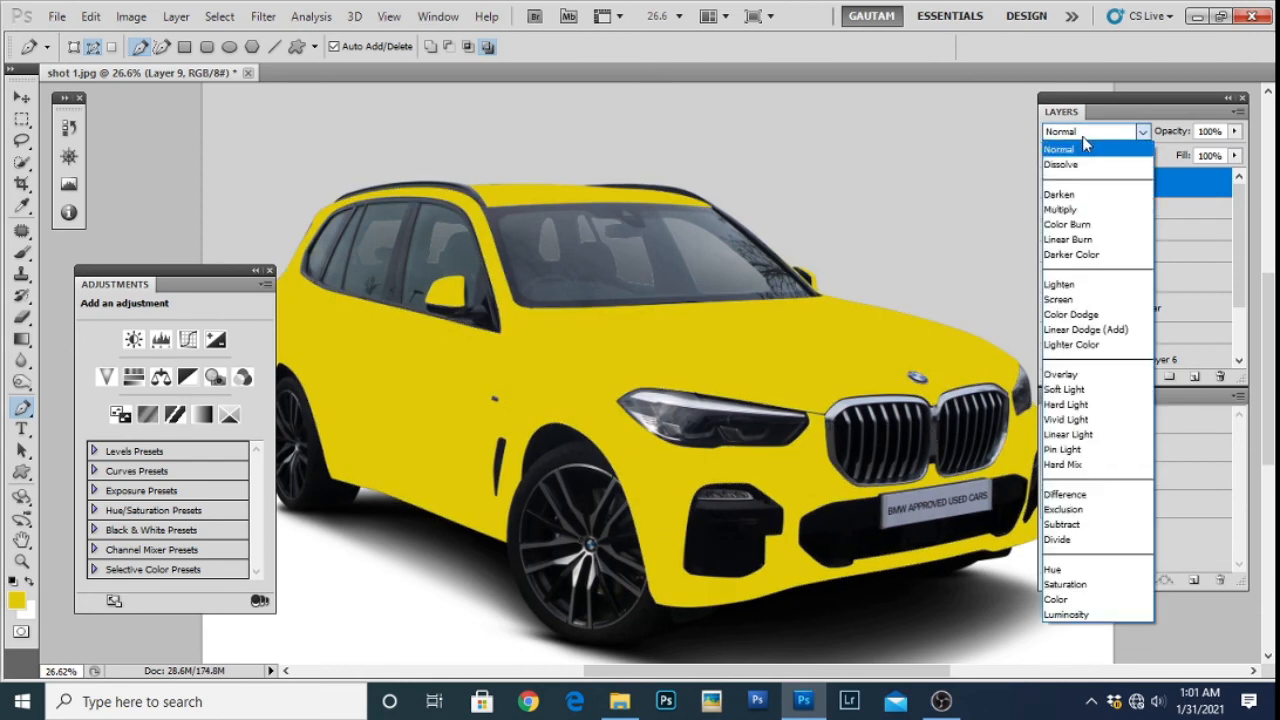
{"action": "left_click", "coordinate": [1074, 206]}
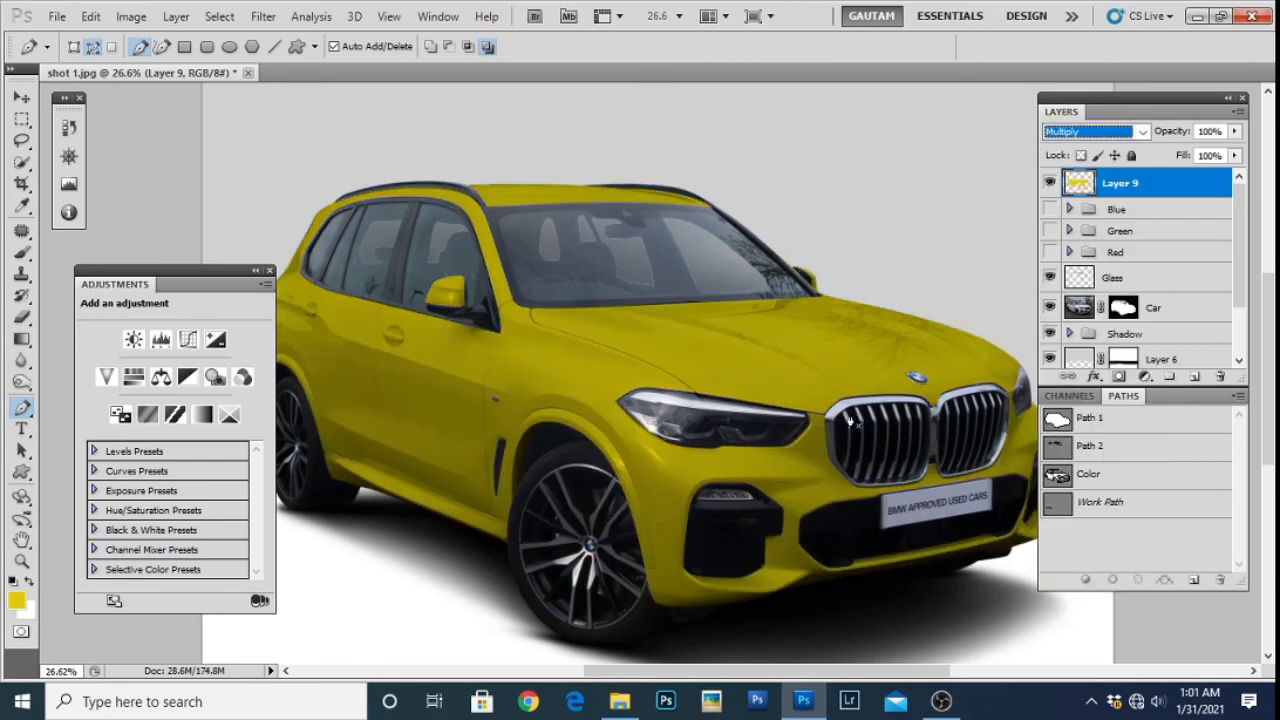
{"action": "key", "text": "Escape"}
{"action": "scroll", "coordinate": [842, 418], "scroll_direction": "up", "scroll_amount": 2}
{"action": "scroll", "coordinate": [802, 397], "scroll_direction": "down", "scroll_amount": 2}
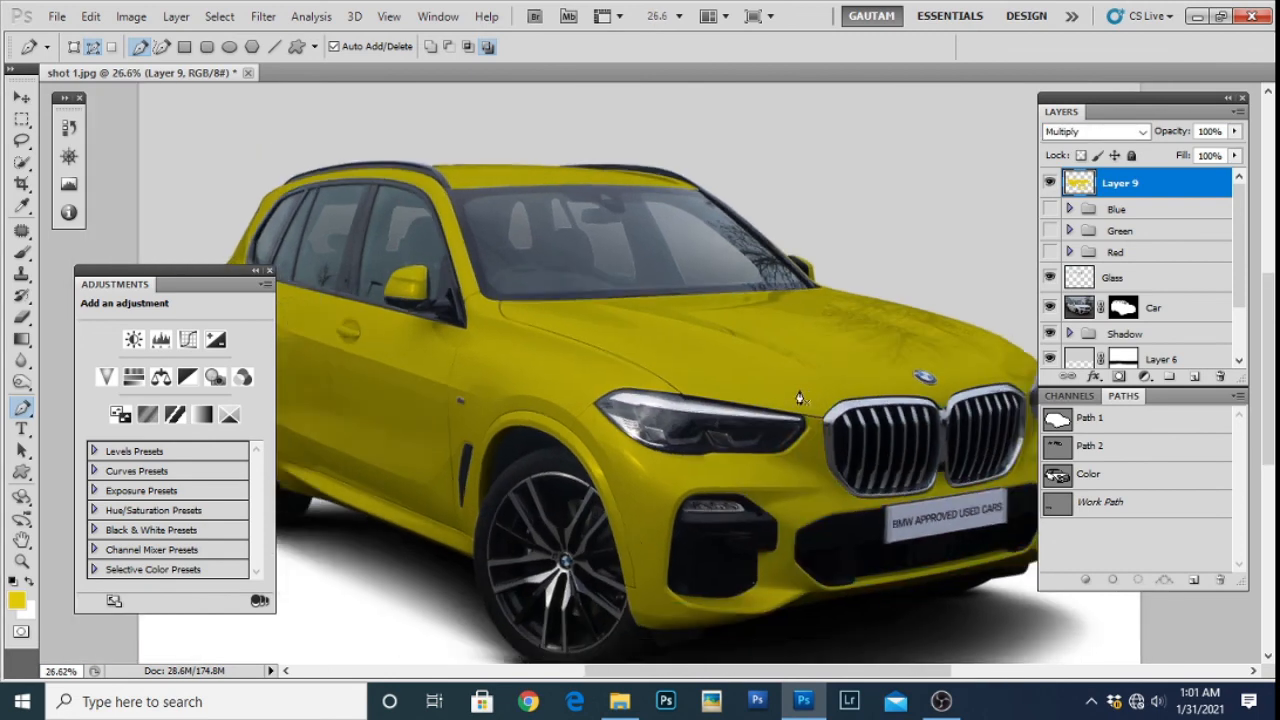
{"action": "scroll", "coordinate": [800, 398], "scroll_direction": "down", "scroll_amount": 1}
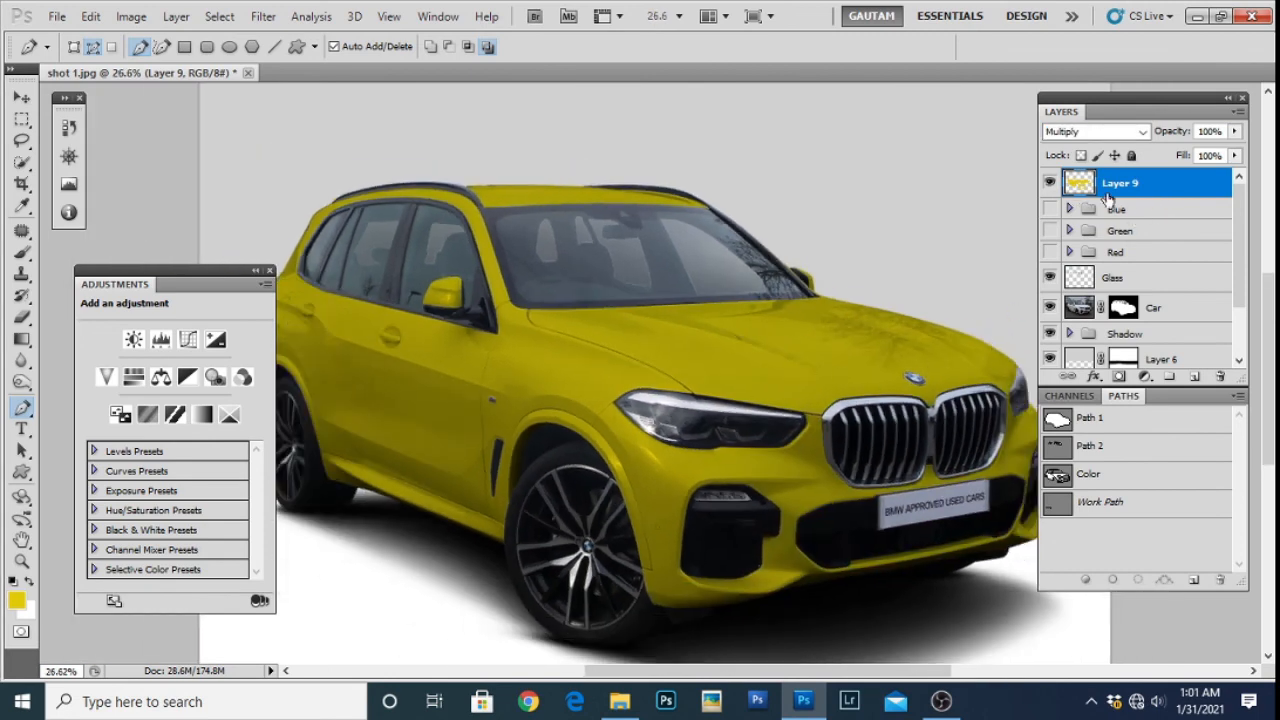
{"action": "left_click", "coordinate": [1146, 378]}
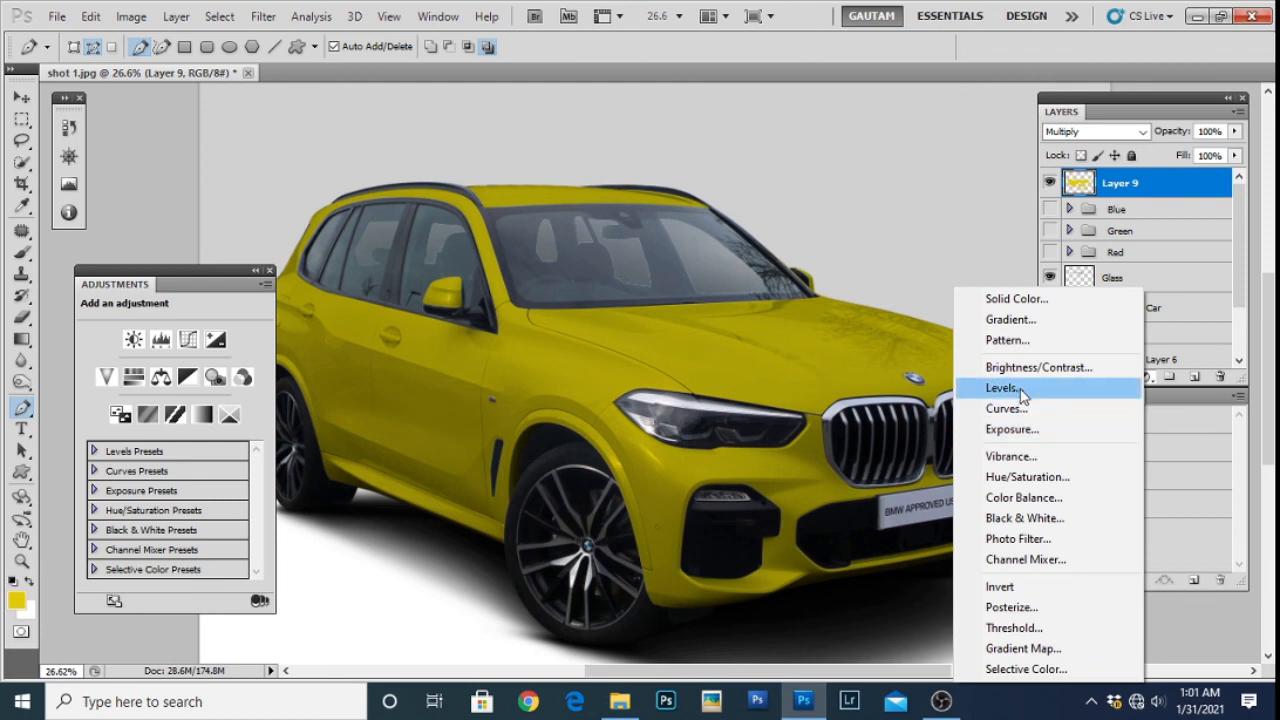
{"action": "left_click", "coordinate": [1001, 388]}
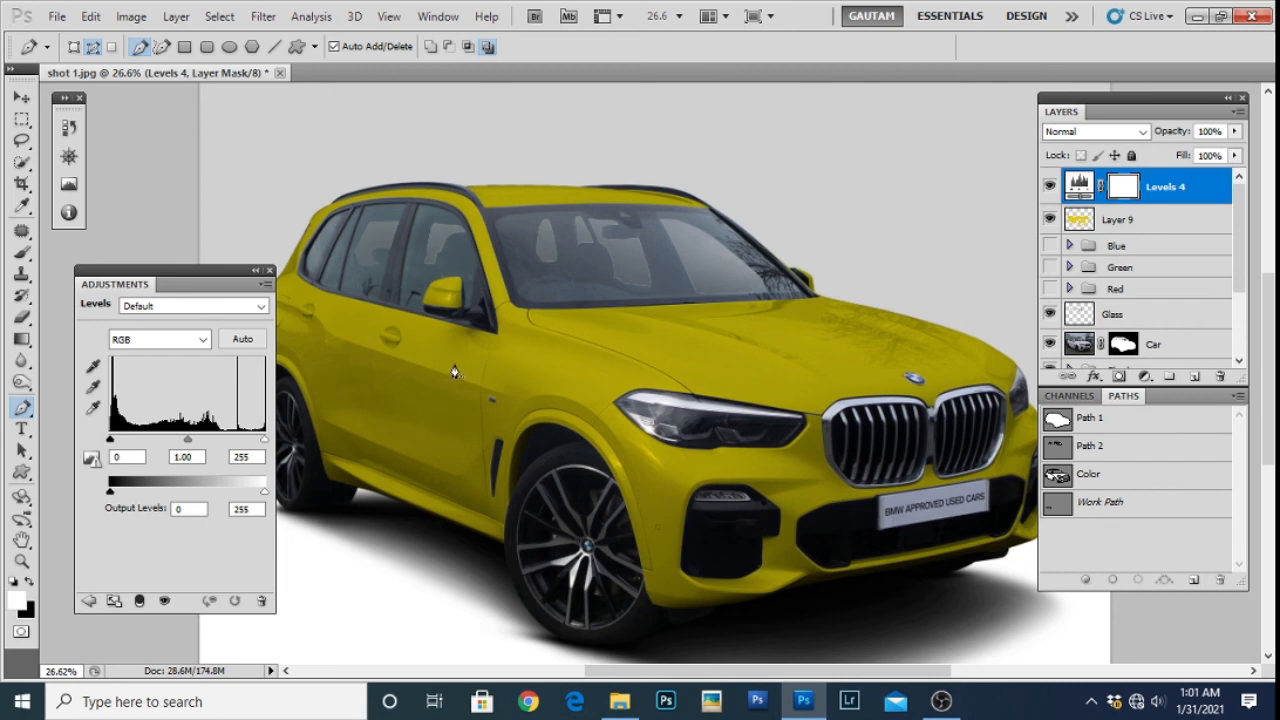
{"action": "key", "text": "ctrl+z"}
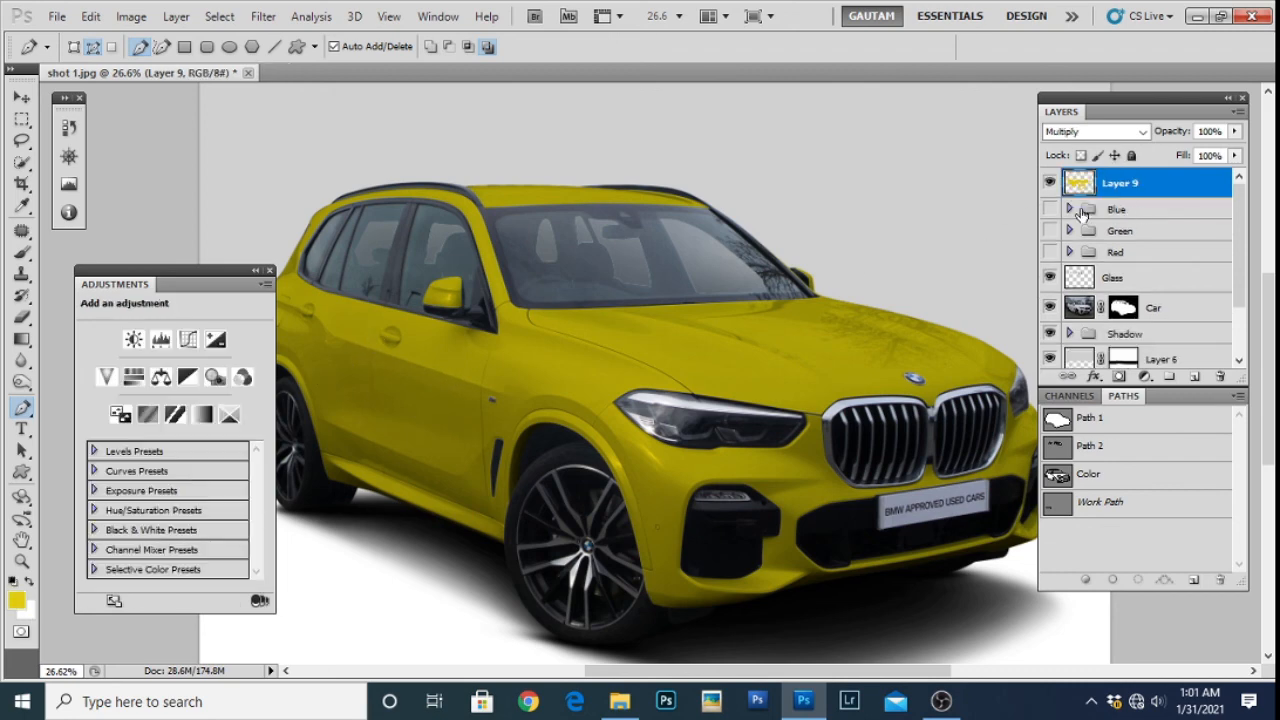
Load the yellow layer's outline as a selection and add a Levels adjustment masked to it, with a white input level of 198
{"action": "left_click", "coordinate": [1079, 184], "text": "ctrl"}
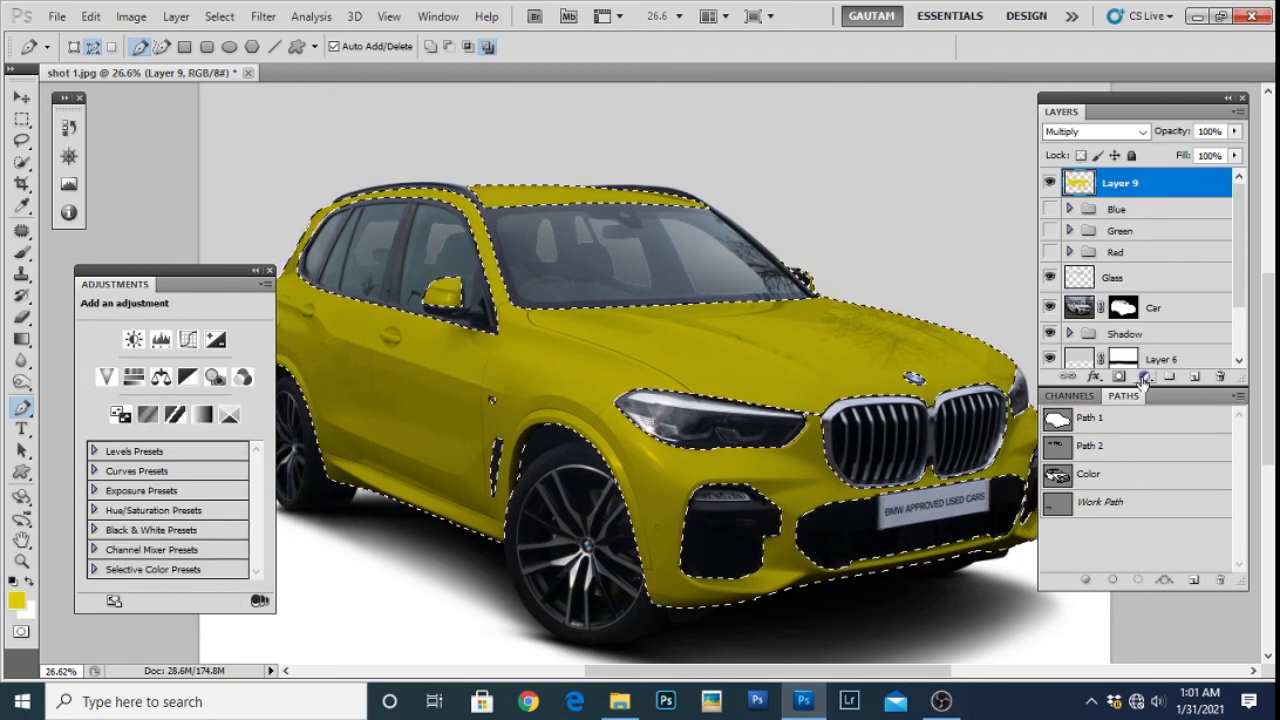
{"action": "left_click", "coordinate": [1119, 377]}
{"action": "key", "text": "ctrl+z"}
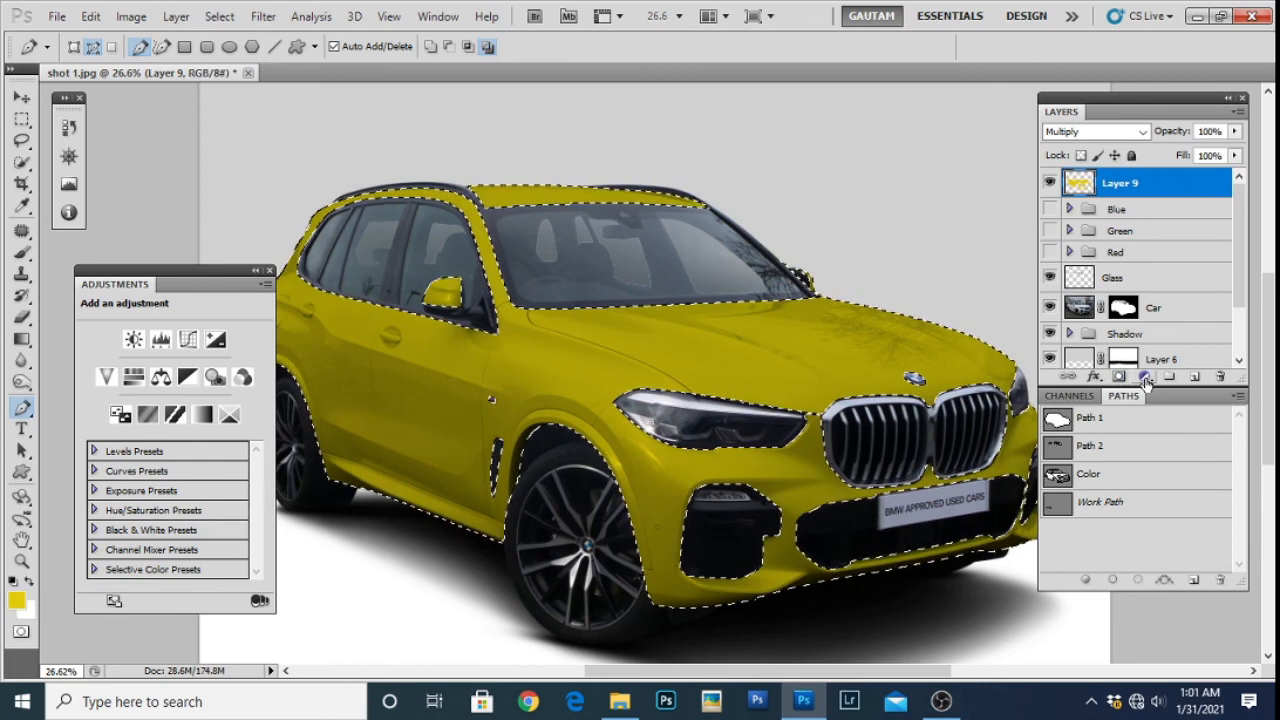
{"action": "left_click", "coordinate": [1146, 377]}
{"action": "left_click", "coordinate": [1050, 391]}
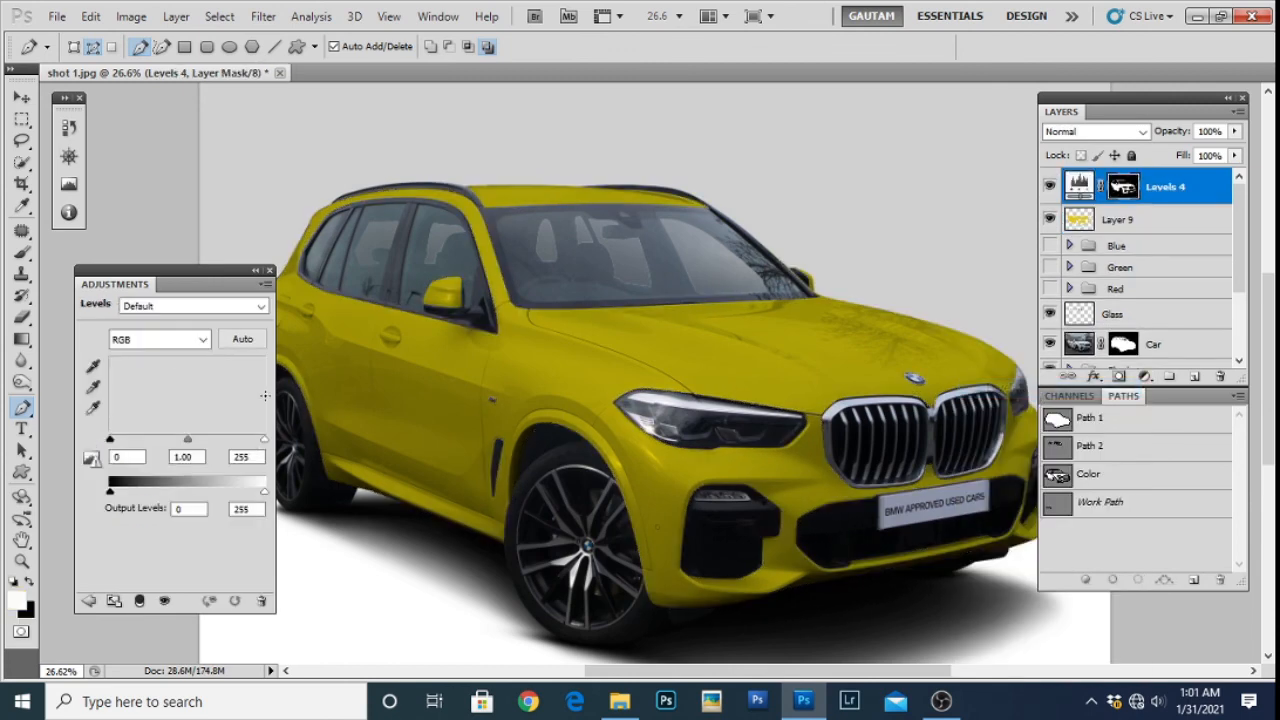
{"action": "left_click_drag", "start_coordinate": [260, 438], "coordinate": [225, 440]}
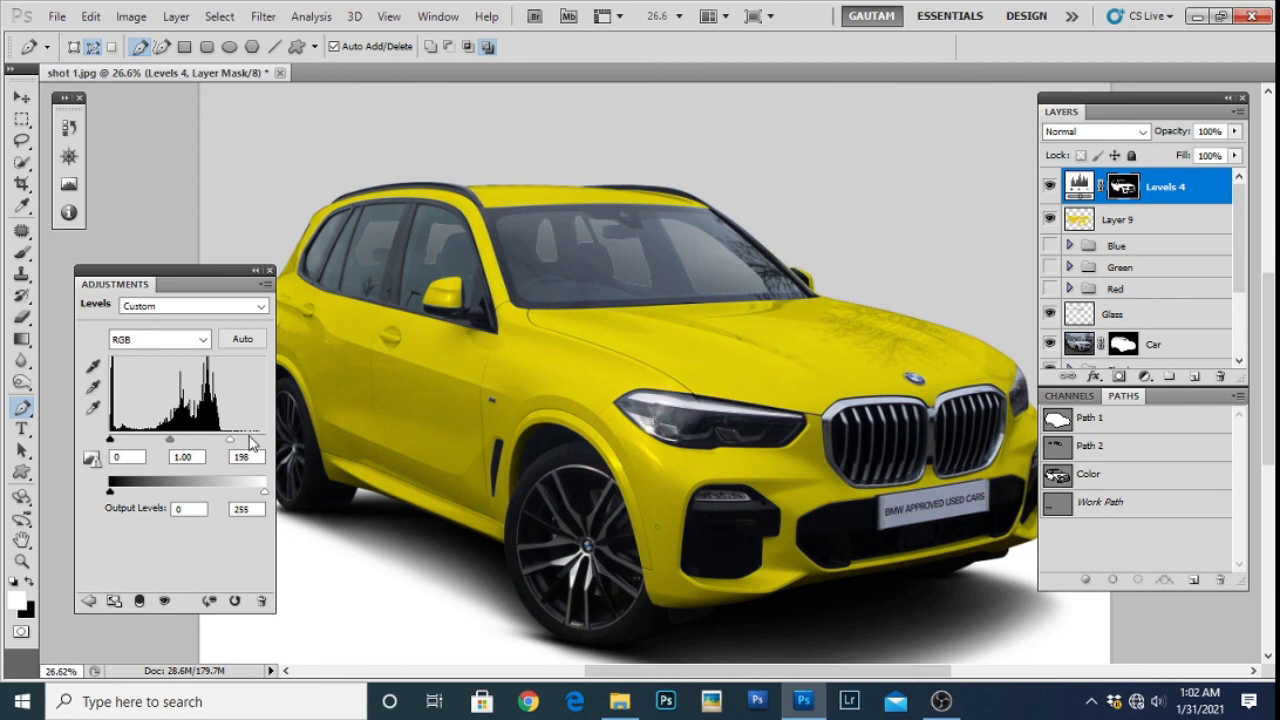
{"action": "mouse_move", "coordinate": [1049, 186]}
{"action": "left_mouse_down"}
{"action": "mouse_move", "coordinate": [1050, 222]}
{"action": "mouse_move", "coordinate": [1049, 186]}
{"action": "left_mouse_up"}
{"action": "scroll", "coordinate": [563, 432], "scroll_direction": "down", "scroll_amount": 2}
{"action": "scroll", "coordinate": [698, 424], "scroll_direction": "up", "scroll_amount": 3}
{"action": "scroll", "coordinate": [700, 424], "scroll_direction": "down", "scroll_amount": 4}
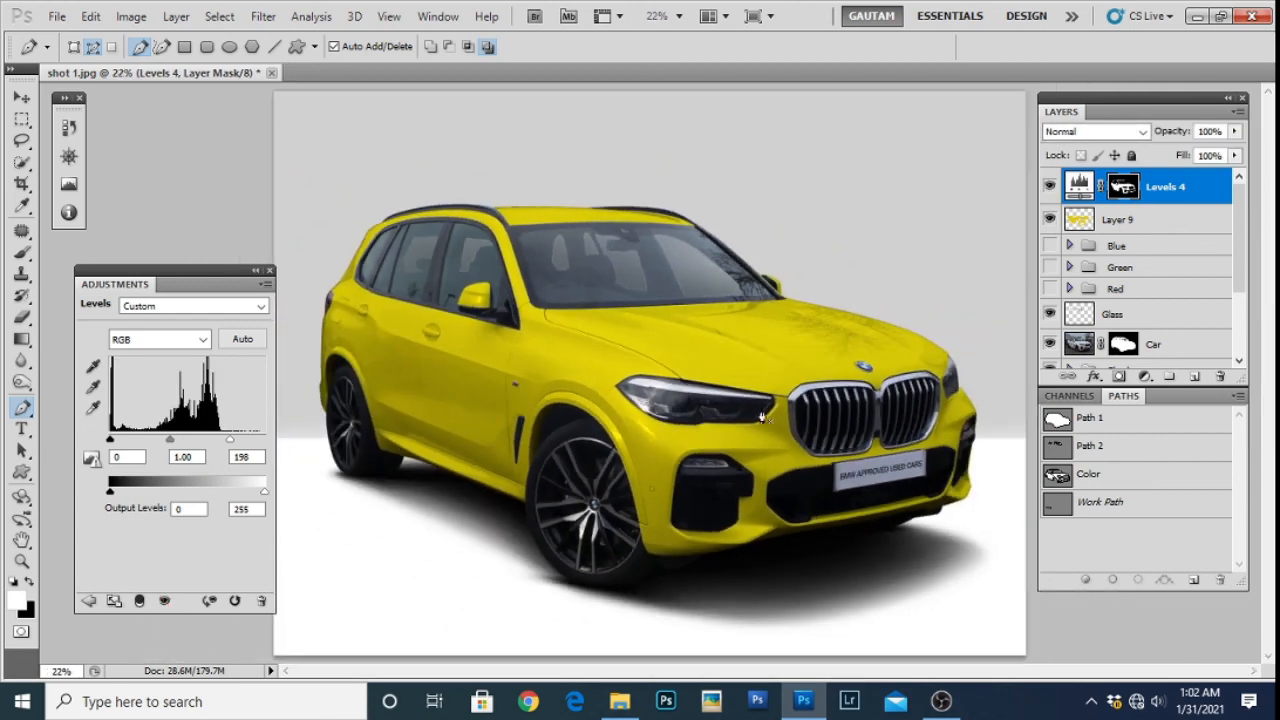
Group the yellow color layer with its Levels adjustment and name the group Yellow
{"action": "left_click", "coordinate": [1153, 224], "text": "shift"}
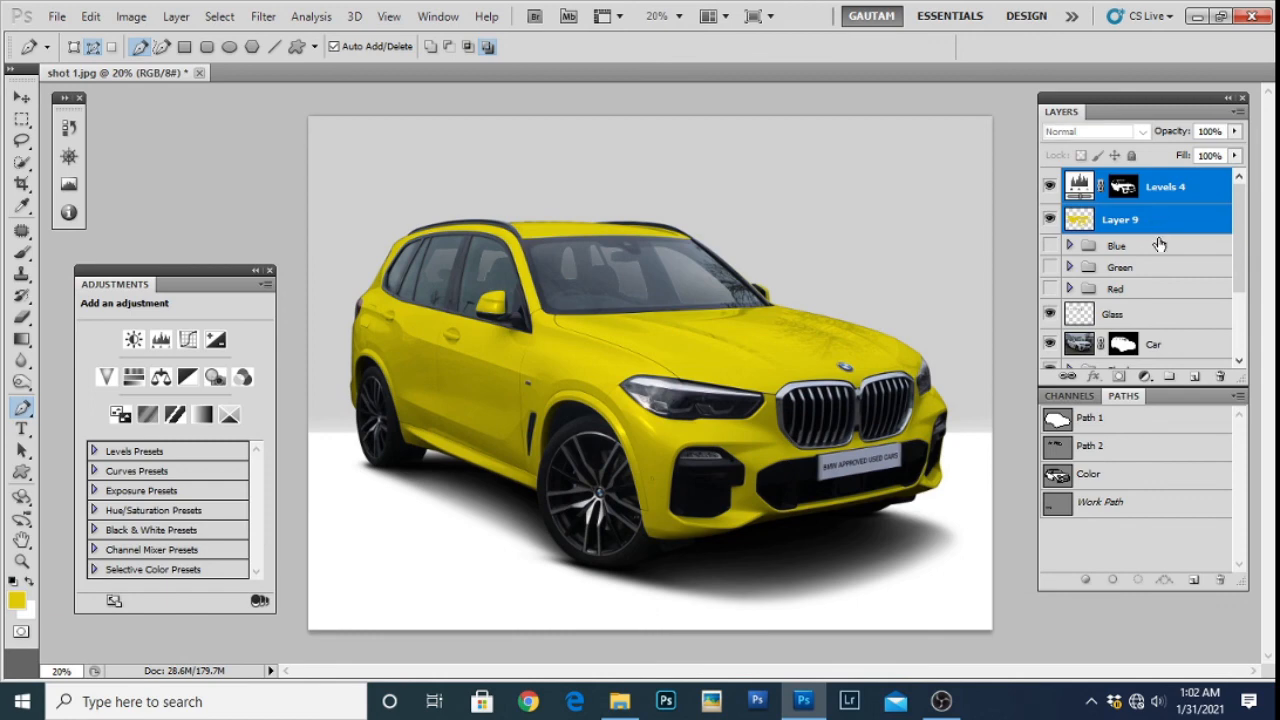
{"action": "key", "text": "ctrl+g"}
{"action": "double_click", "coordinate": [1125, 180]}
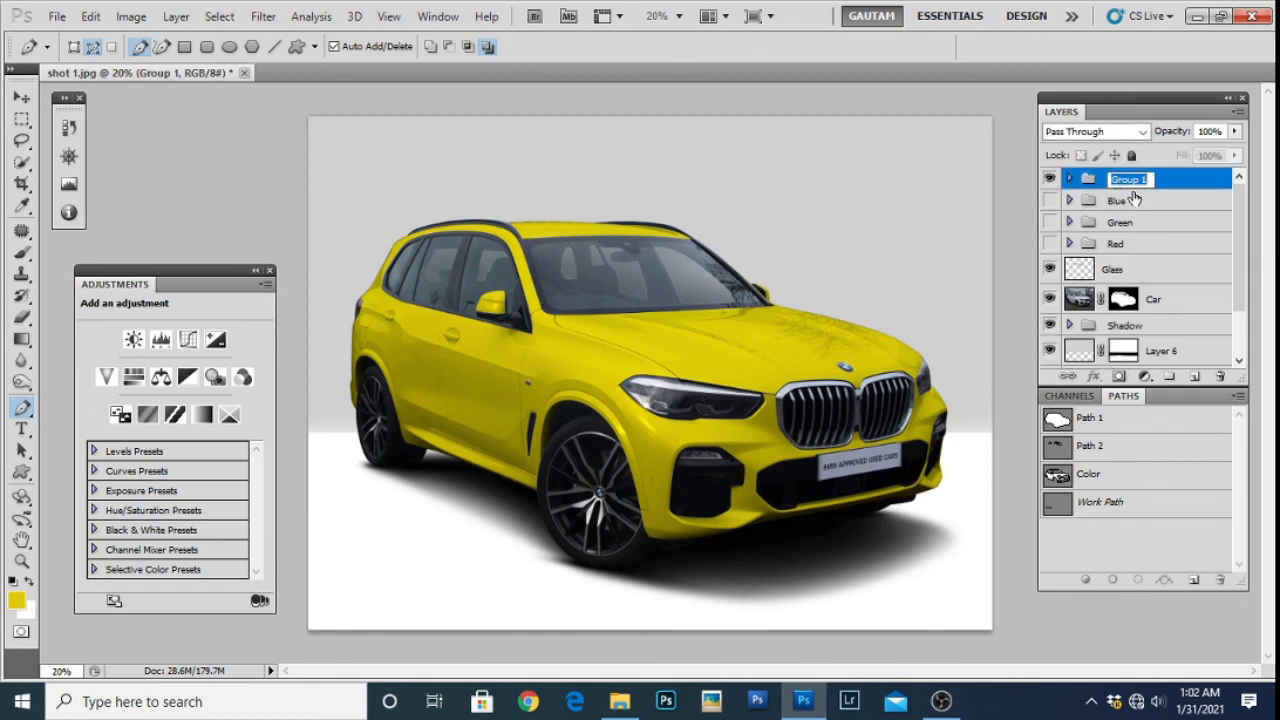
{"action": "type", "text": "Yellow"}
{"action": "key", "text": "Return"}
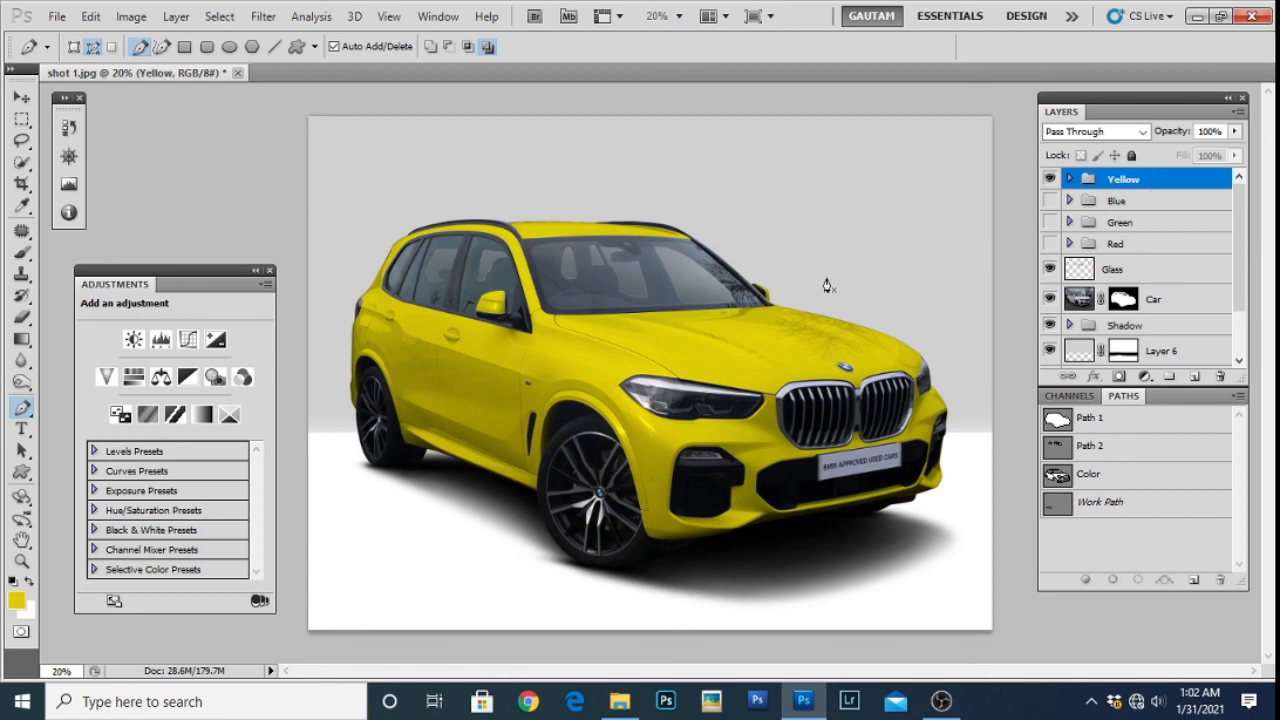
Hide the Yellow group and preview the Blue, Green and Red groups one at a time, leaving all four hidden
{"action": "left_click", "coordinate": [1050, 180]}
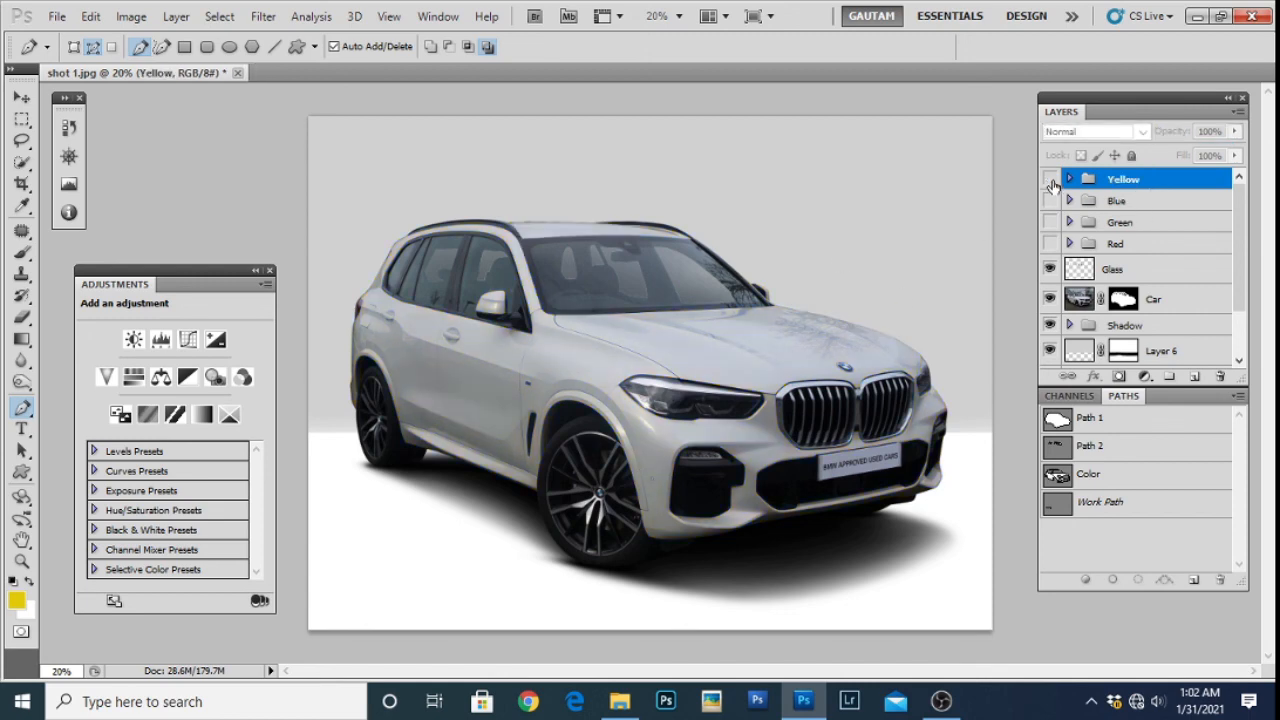
{"action": "left_click", "coordinate": [1049, 201]}
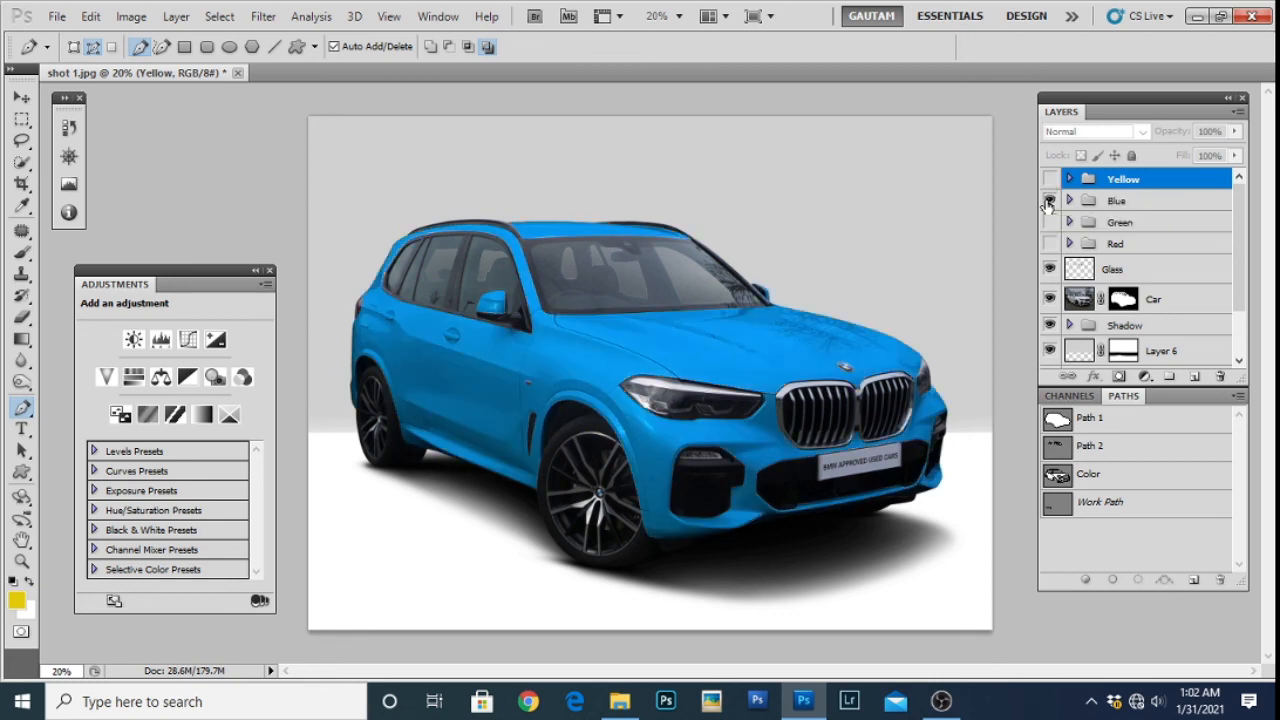
{"action": "left_click", "coordinate": [1049, 201]}
{"action": "left_click", "coordinate": [1050, 222]}
{"action": "left_click", "coordinate": [1050, 222]}
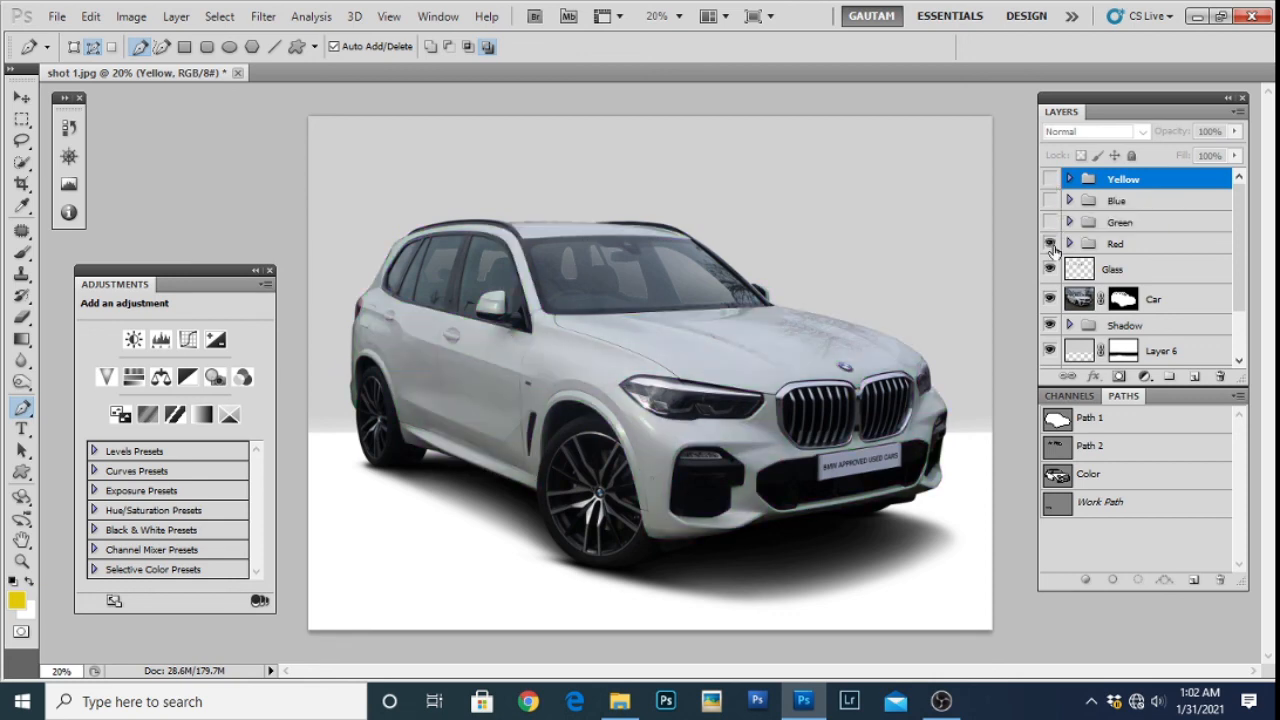
{"action": "left_click", "coordinate": [1050, 244]}
{"action": "left_click", "coordinate": [1050, 244]}
Move the Adjustments panel up beside the toolbox and clear the leftover work path
{"action": "left_click_drag", "start_coordinate": [236, 262], "coordinate": [217, 93]}
{"action": "key", "text": "ctrl+z"}
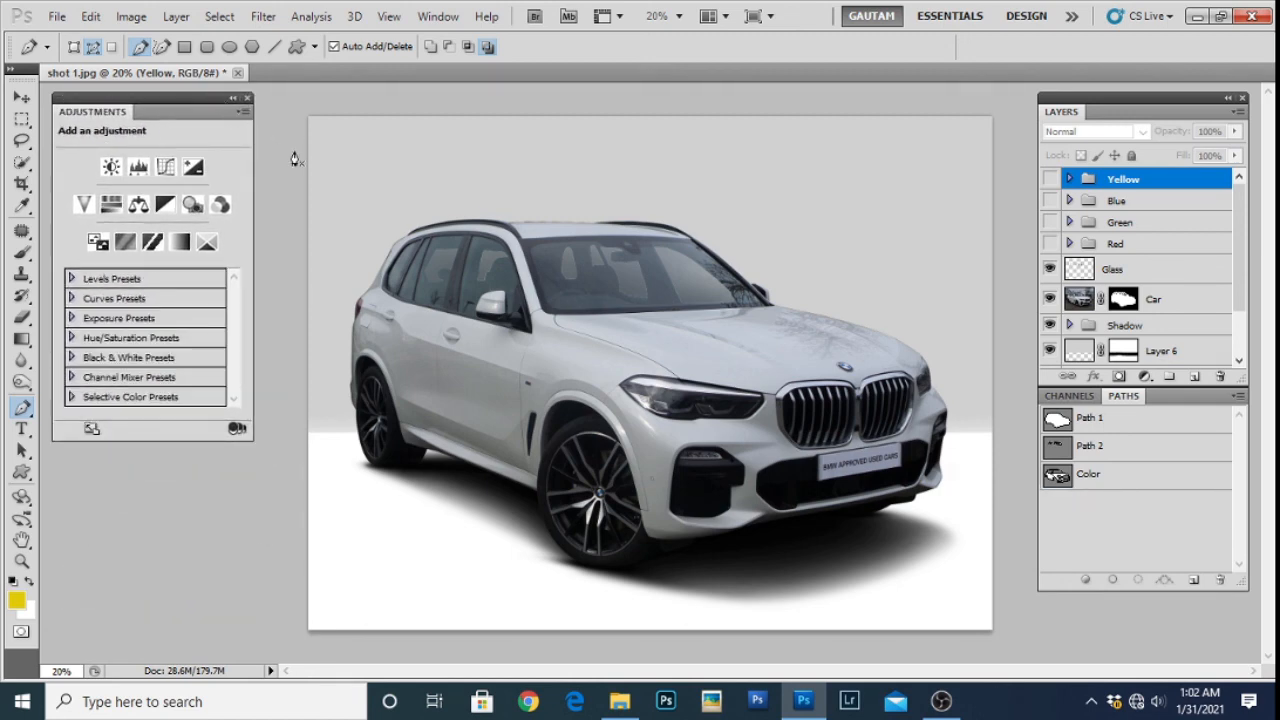
Preview the Yellow group once more, hide it, and show the Red group as the only color variant
{"action": "left_click", "coordinate": [1049, 178]}
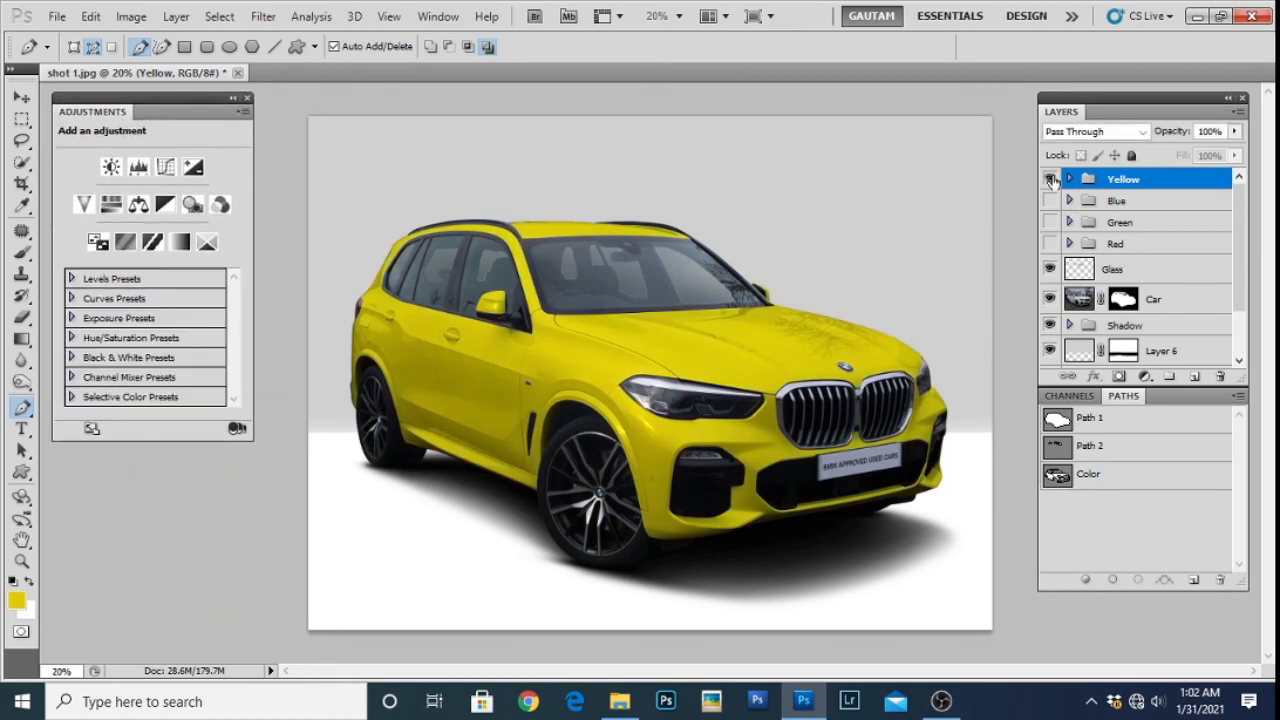
{"action": "left_click", "coordinate": [1049, 178]}
{"action": "left_click", "coordinate": [1049, 243]}
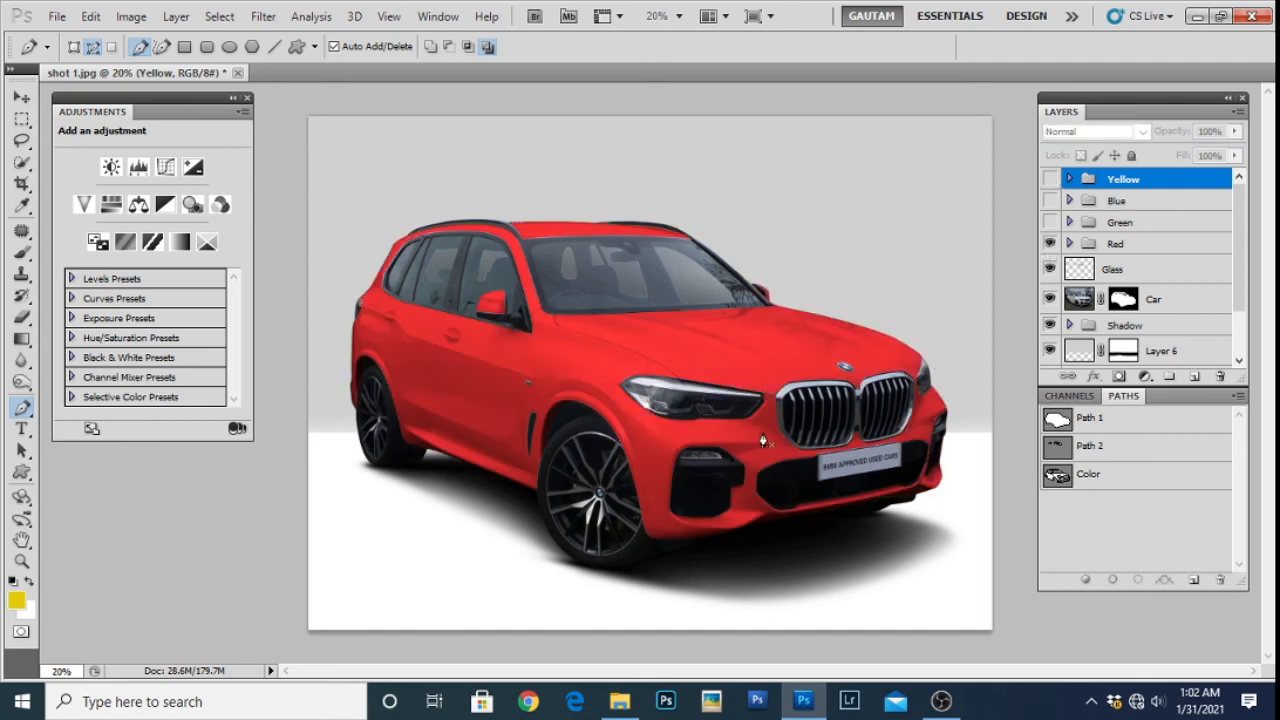
Save the layered document in Photoshop format as shot 1 in the Test-extrabackgroundsforclient folder, with Maximize Compatibility enabled
{"action": "key", "text": "ctrl+shift+s"}
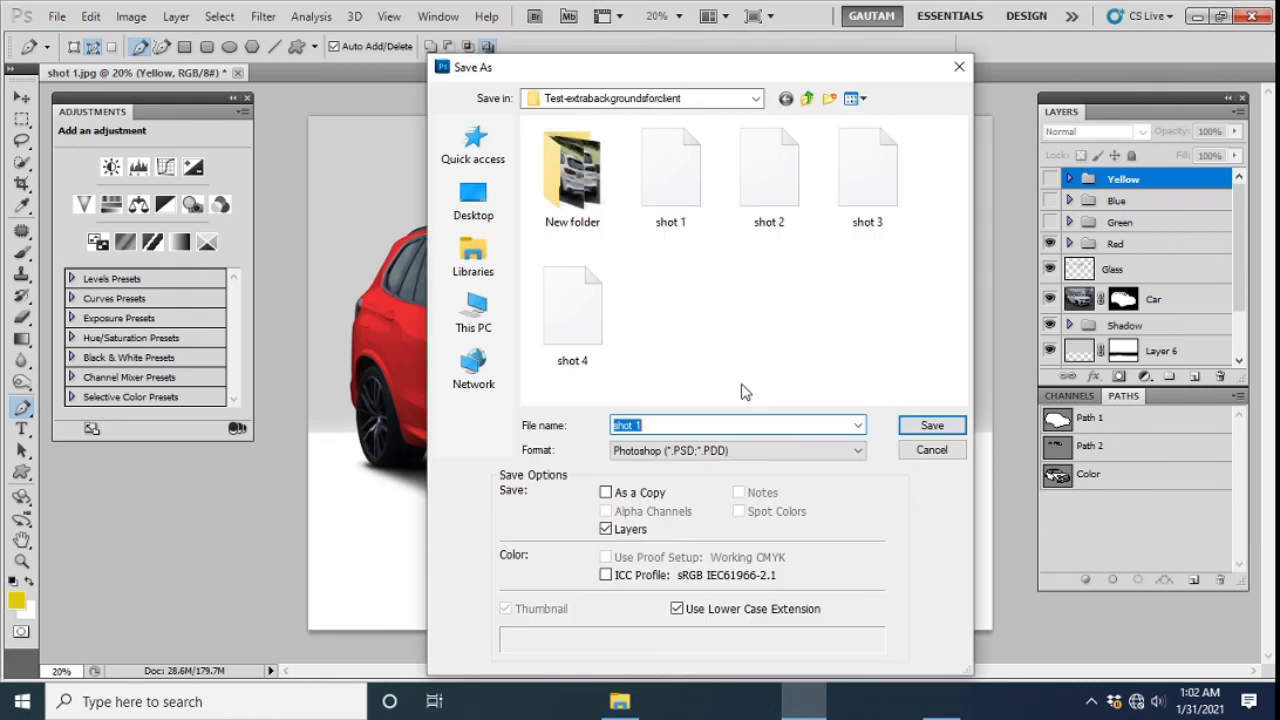
{"action": "key", "text": "Return"}
{"action": "key", "text": "Return"}
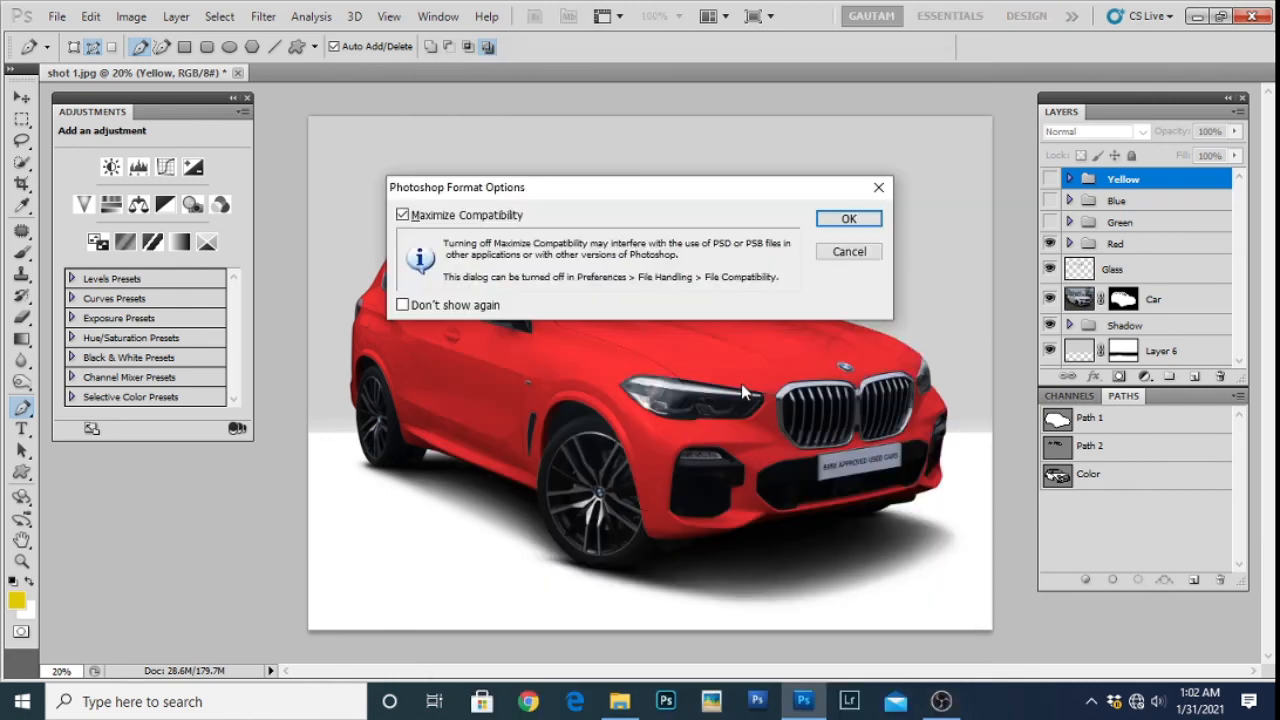
{"action": "key", "text": "Return"}
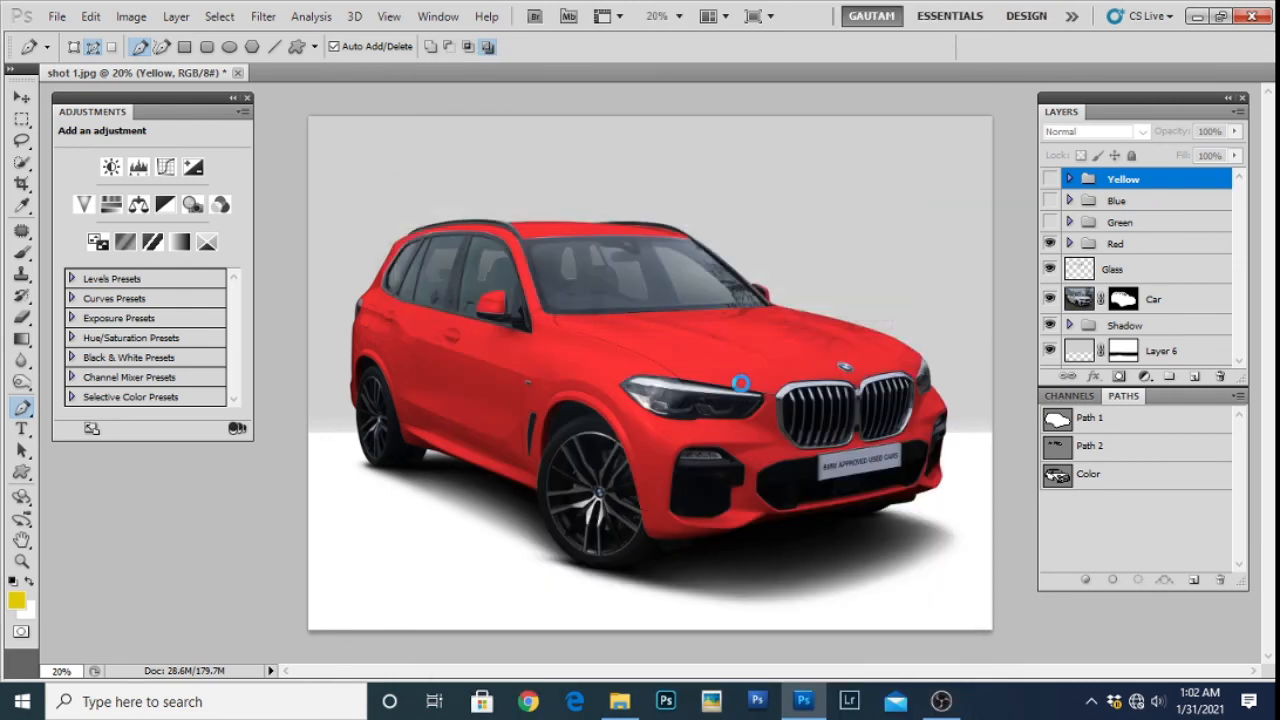